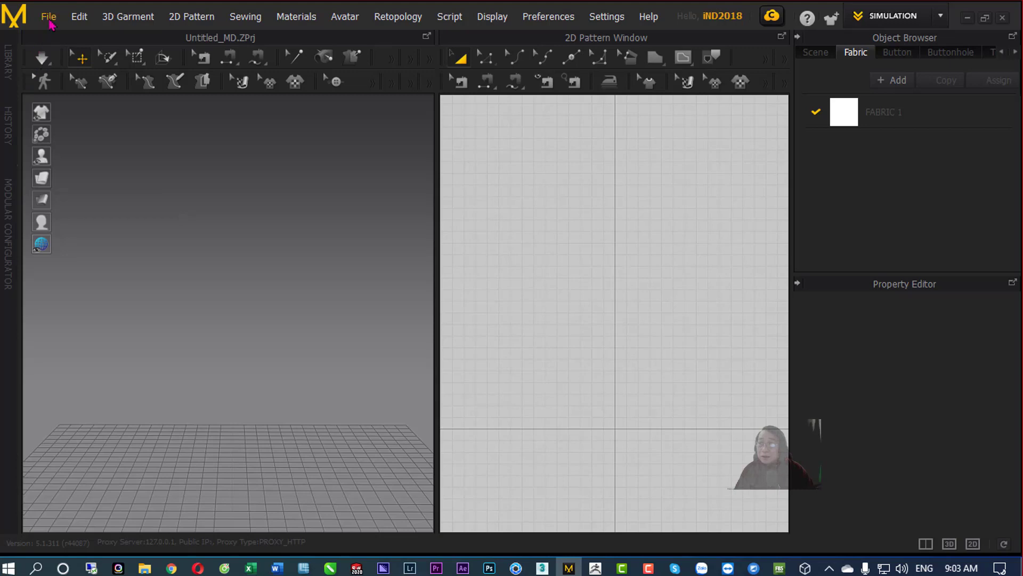
Open the Default_MD.ZPrj project through File > Open > Project.
{"action": "left_click", "coordinate": [49, 17]}
{"action": "mouse_move", "coordinate": [55, 58]}
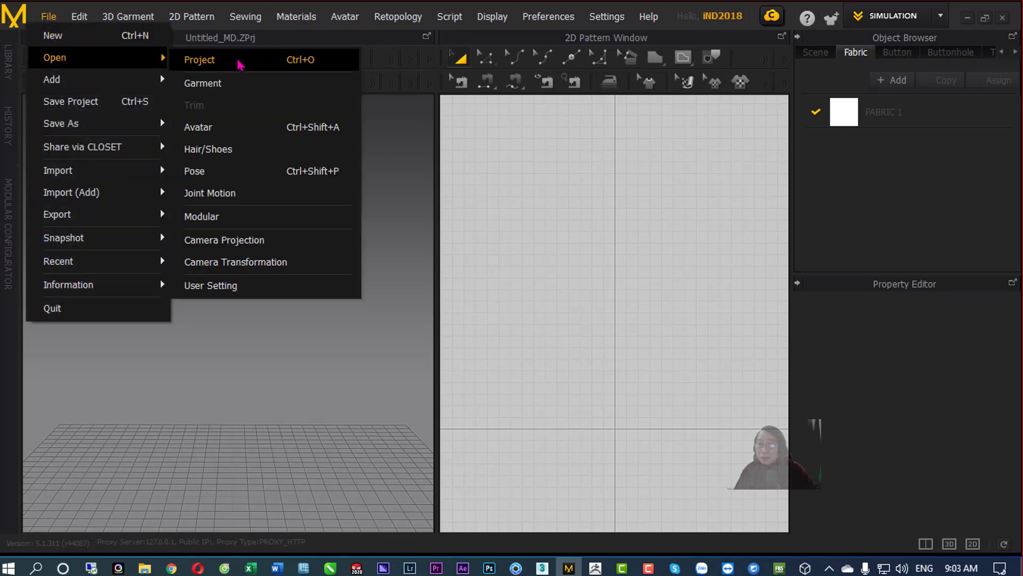
{"action": "left_click", "coordinate": [239, 65]}
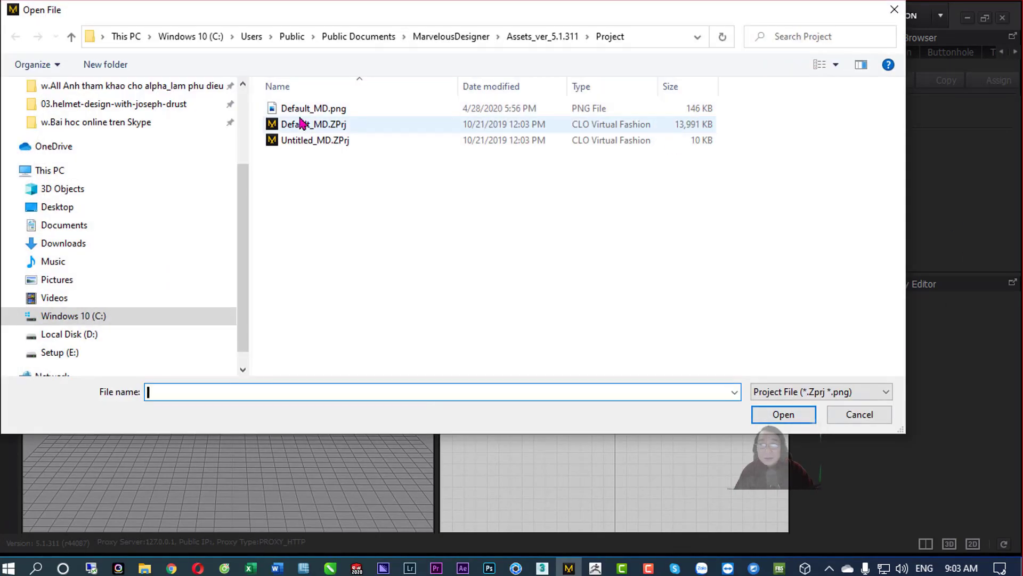
{"action": "double_click", "coordinate": [302, 123]}
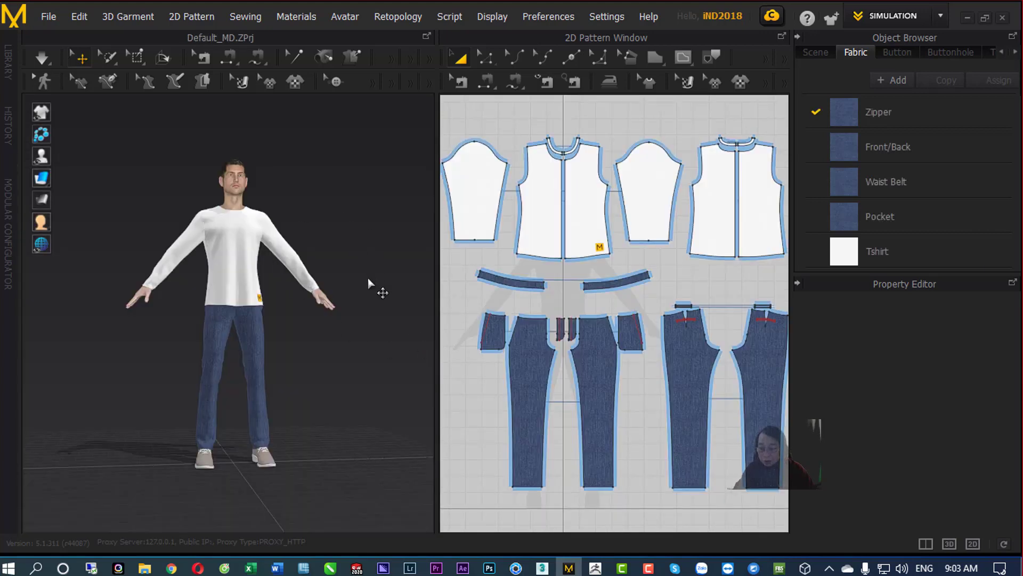
Marquee-select all the shirt and jeans pattern pieces in the 2D Pattern window.
{"action": "mouse_move", "coordinate": [360, 251]}
{"action": "right_mouse_down"}
{"action": "mouse_move", "coordinate": [334, 285]}
{"action": "mouse_move", "coordinate": [352, 239]}
{"action": "right_mouse_up"}
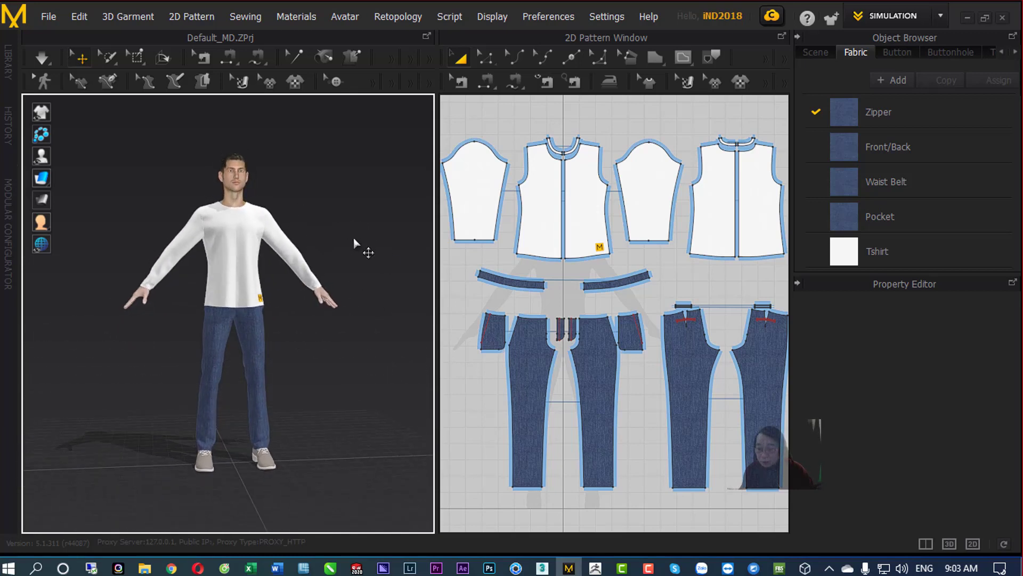
{"action": "right_click_drag", "start_coordinate": [334, 214], "coordinate": [323, 226]}
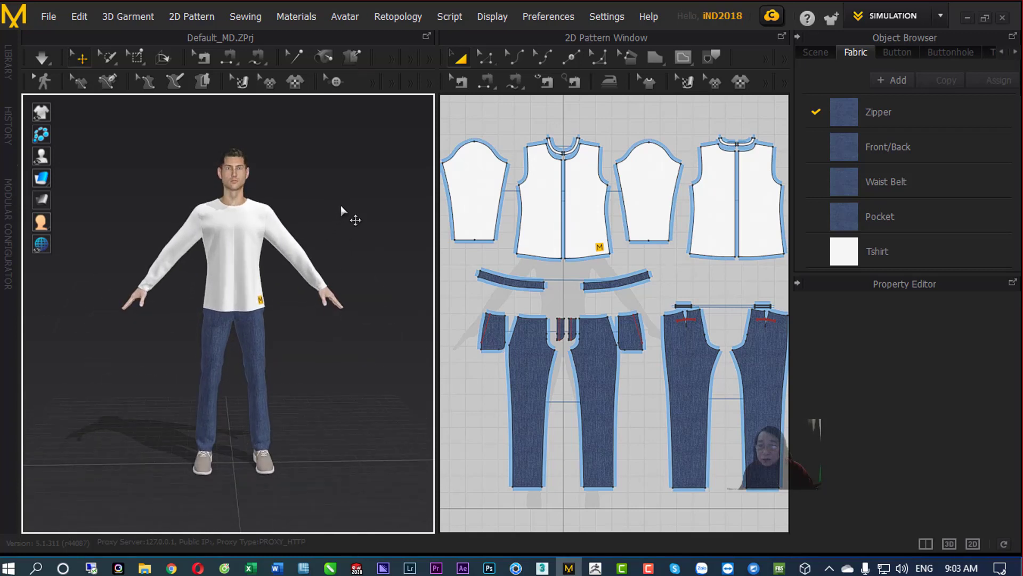
{"action": "mouse_move", "coordinate": [341, 211]}
{"action": "middle_mouse_down"}
{"action": "mouse_move", "coordinate": [325, 271]}
{"action": "mouse_move", "coordinate": [332, 237]}
{"action": "middle_mouse_up"}
{"action": "scroll", "coordinate": [335, 242], "scroll_direction": "up", "scroll_amount": 2}
{"action": "scroll", "coordinate": [352, 235], "scroll_direction": "down", "scroll_amount": 2}
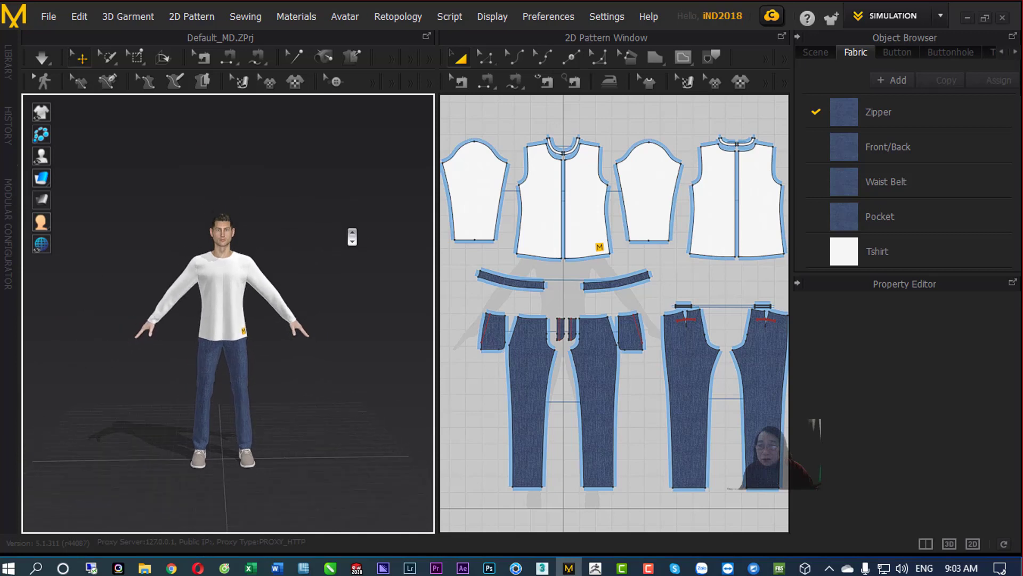
{"action": "scroll", "coordinate": [350, 235], "scroll_direction": "up", "scroll_amount": 2}
{"action": "scroll", "coordinate": [353, 242], "scroll_direction": "up", "scroll_amount": 1}
{"action": "scroll", "coordinate": [353, 242], "scroll_direction": "down", "scroll_amount": 1}
{"action": "mouse_move", "coordinate": [352, 242]}
{"action": "middle_mouse_down"}
{"action": "mouse_move", "coordinate": [422, 278]}
{"action": "mouse_move", "coordinate": [333, 256]}
{"action": "middle_mouse_up"}
{"action": "scroll", "coordinate": [348, 219], "scroll_direction": "down", "scroll_amount": 2}
{"action": "mouse_move", "coordinate": [334, 255]}
{"action": "right_mouse_down"}
{"action": "mouse_move", "coordinate": [334, 315]}
{"action": "mouse_move", "coordinate": [347, 242]}
{"action": "mouse_move", "coordinate": [336, 255]}
{"action": "mouse_move", "coordinate": [315, 251]}
{"action": "right_mouse_up"}
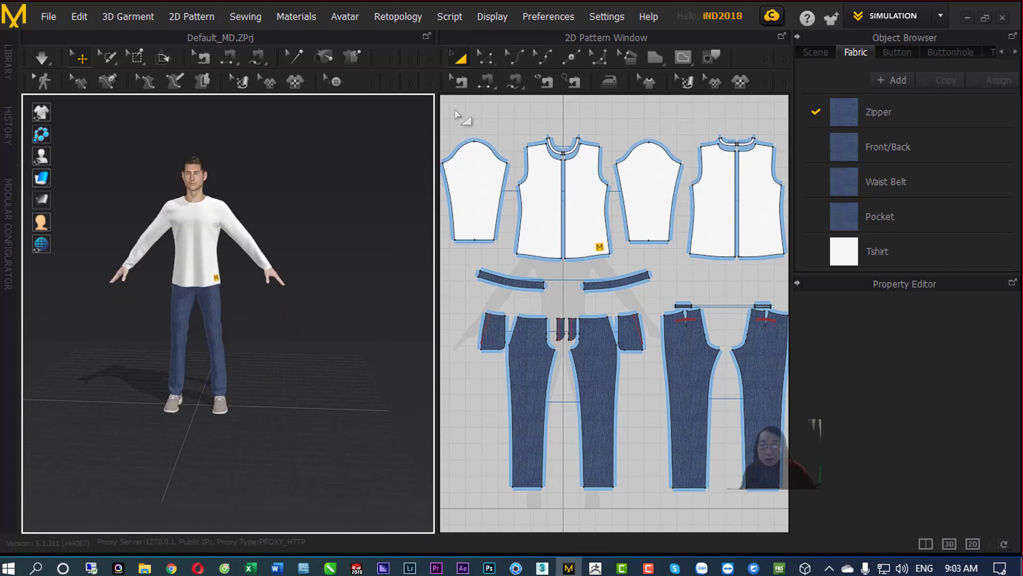
{"action": "left_click_drag", "start_coordinate": [456, 115], "coordinate": [789, 513]}
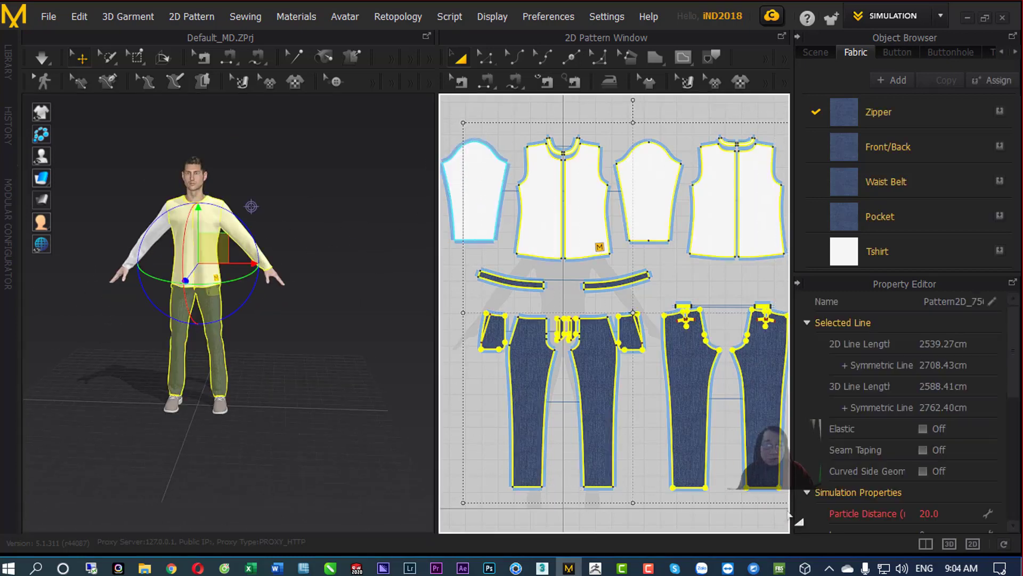
Delete the selected outfit pieces and the leftover sleeve, then recentre the bare avatar.
{"action": "key", "text": "Delete"}
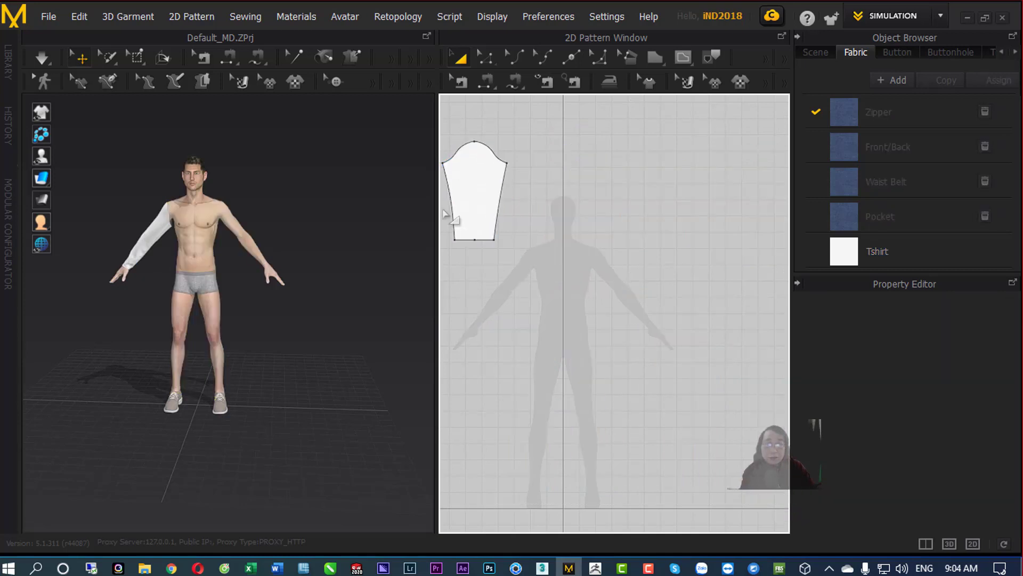
{"action": "left_click", "coordinate": [475, 194]}
{"action": "key", "text": "Delete"}
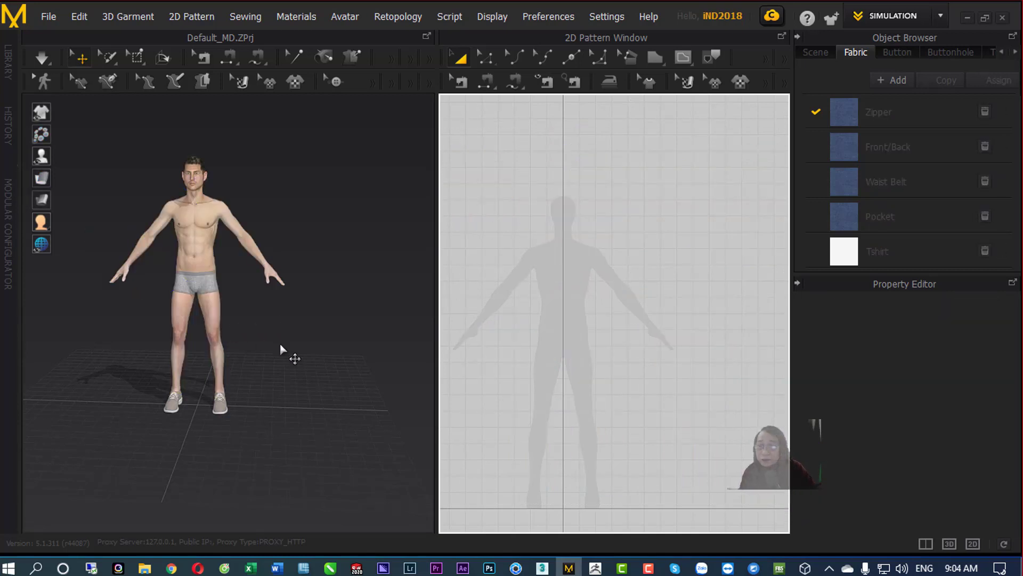
{"action": "right_click_drag", "start_coordinate": [290, 357], "coordinate": [294, 340]}
{"action": "middle_click_drag", "start_coordinate": [295, 340], "coordinate": [331, 366]}
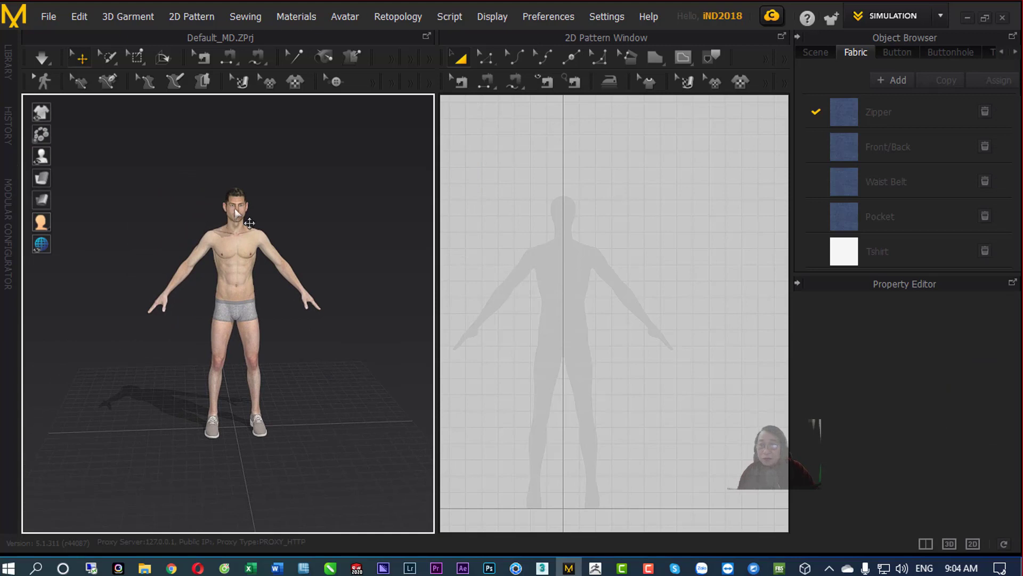
{"action": "scroll", "coordinate": [626, 292], "scroll_direction": "down", "scroll_amount": 3}
{"action": "scroll", "coordinate": [626, 292], "scroll_direction": "down", "scroll_amount": 2}
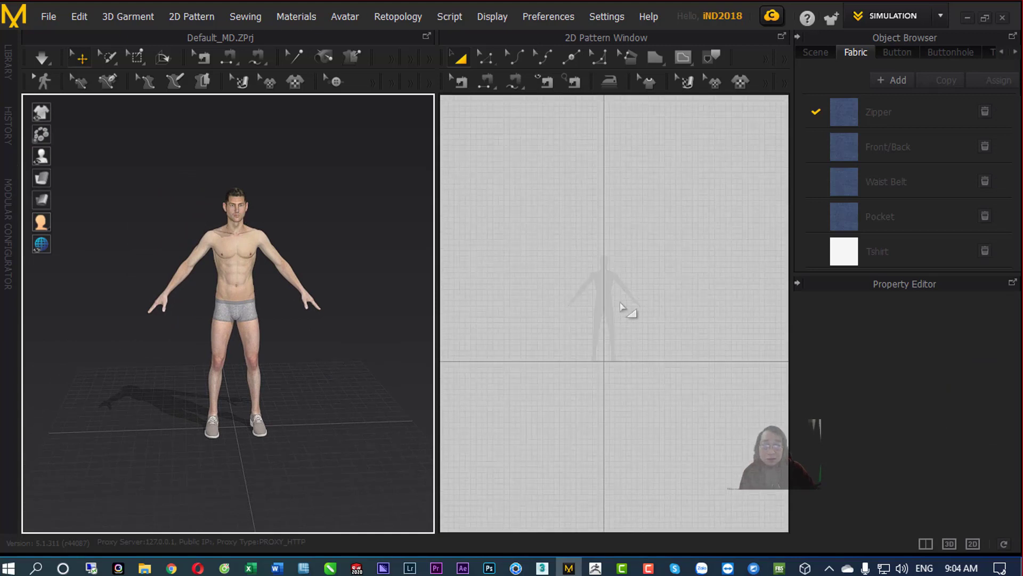
Pan and zoom the empty 2D pattern window to recentre the avatar silhouette.
{"action": "right_click_drag", "start_coordinate": [632, 297], "coordinate": [643, 280]}
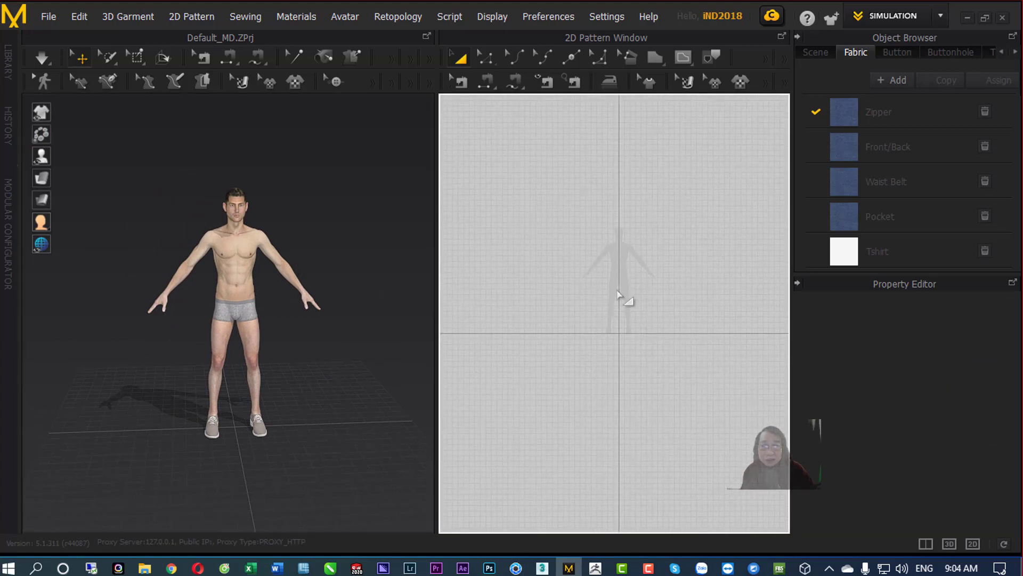
{"action": "scroll", "coordinate": [621, 297], "scroll_direction": "up", "scroll_amount": 1}
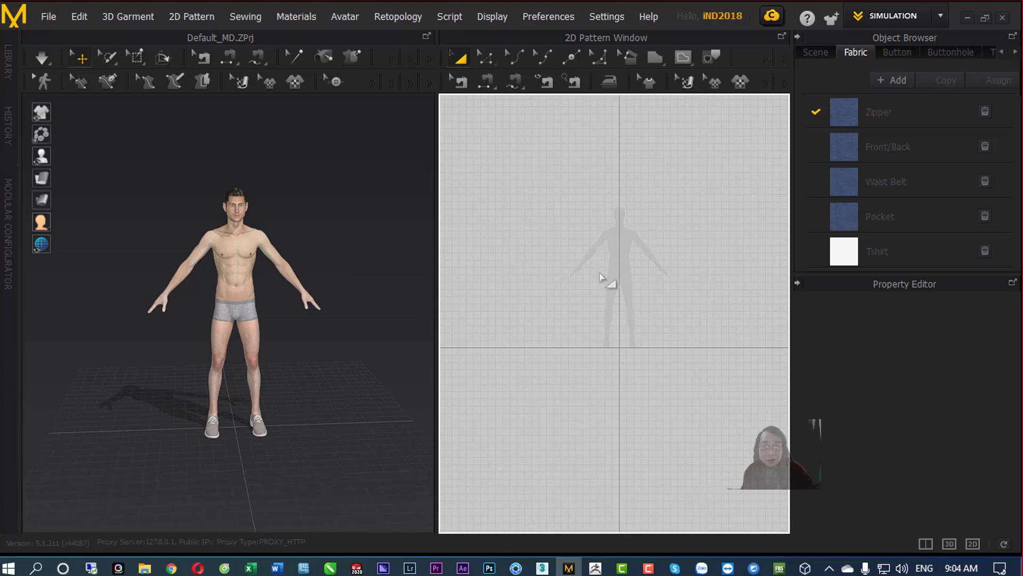
{"action": "scroll", "coordinate": [602, 278], "scroll_direction": "up", "scroll_amount": 1}
{"action": "scroll", "coordinate": [605, 283], "scroll_direction": "up", "scroll_amount": 1}
{"action": "scroll", "coordinate": [604, 289], "scroll_direction": "up", "scroll_amount": 1}
{"action": "scroll", "coordinate": [608, 304], "scroll_direction": "up", "scroll_amount": 1}
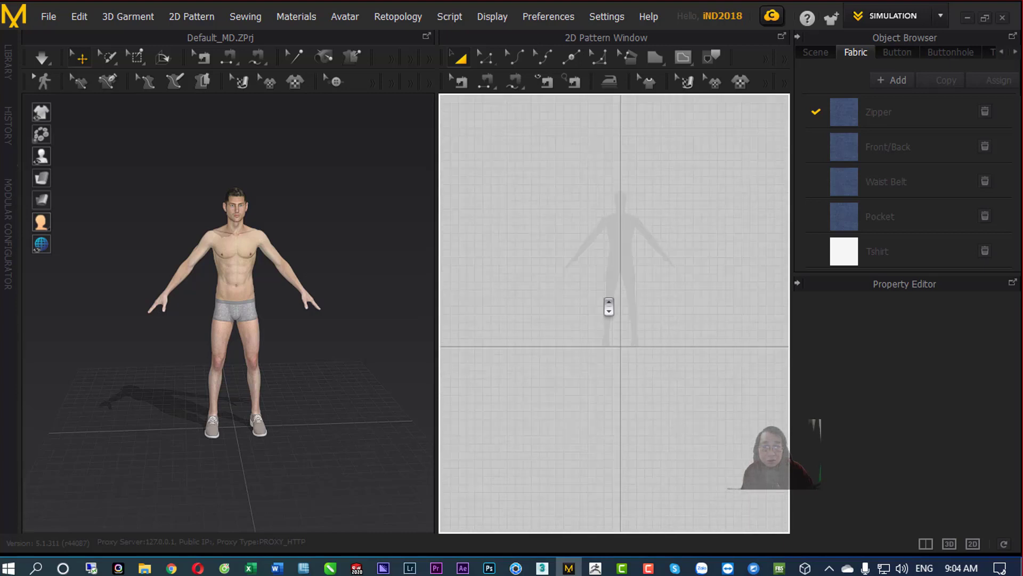
{"action": "middle_click_drag", "start_coordinate": [609, 306], "coordinate": [596, 335]}
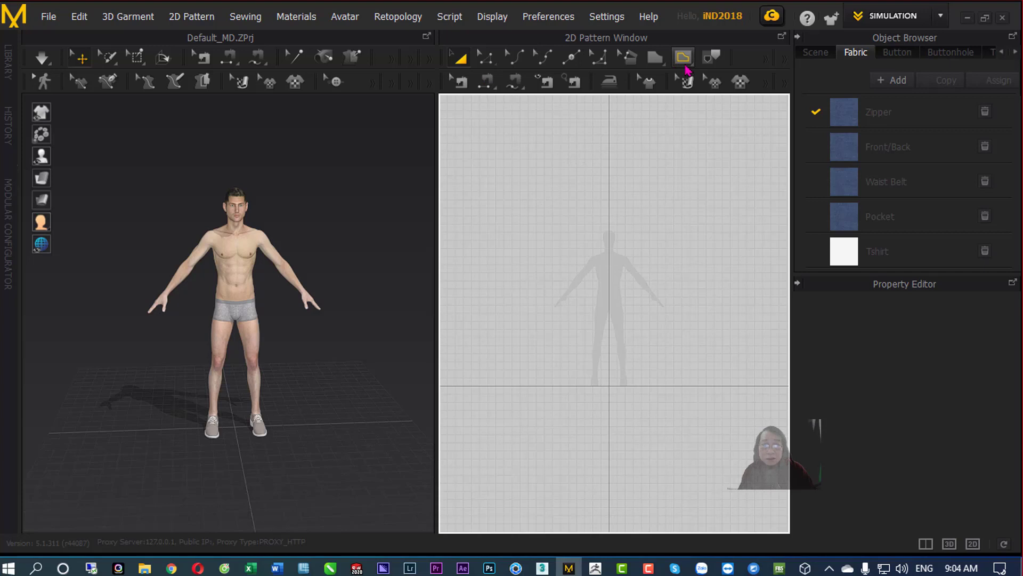
Show the 2D toolbar's pattern-shape flyout, then dismiss it without choosing a shape.
{"action": "left_click", "coordinate": [658, 64]}
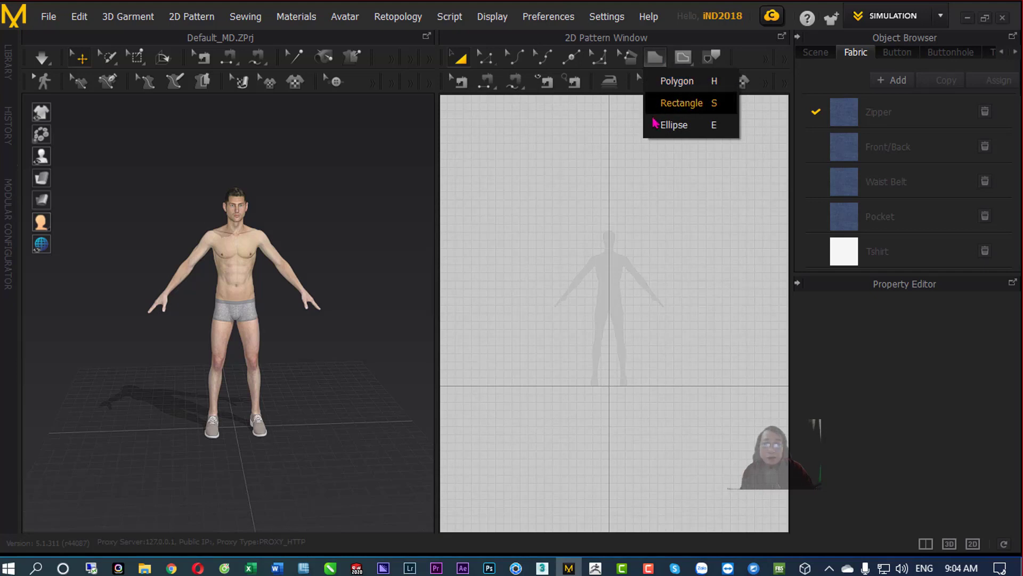
{"action": "left_click", "coordinate": [555, 187]}
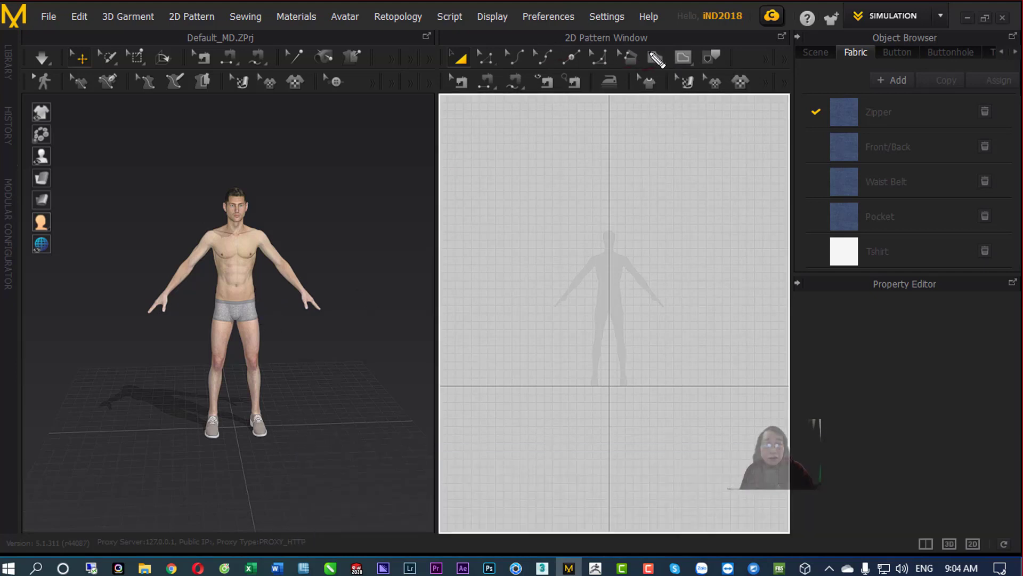
{"action": "left_click_drag", "start_coordinate": [650, 46], "coordinate": [646, 70]}
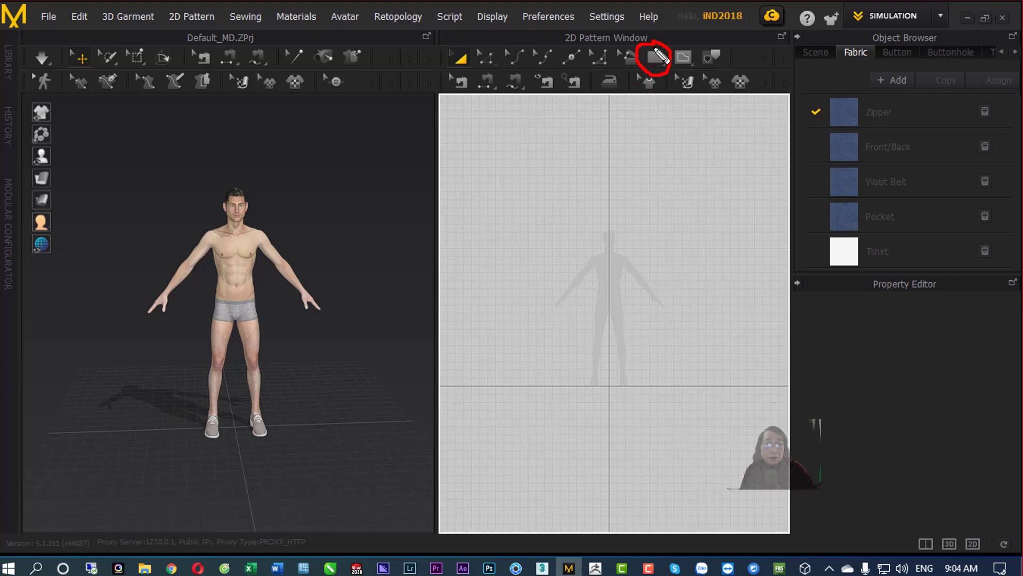
{"action": "left_click_drag", "start_coordinate": [653, 63], "coordinate": [659, 145]}
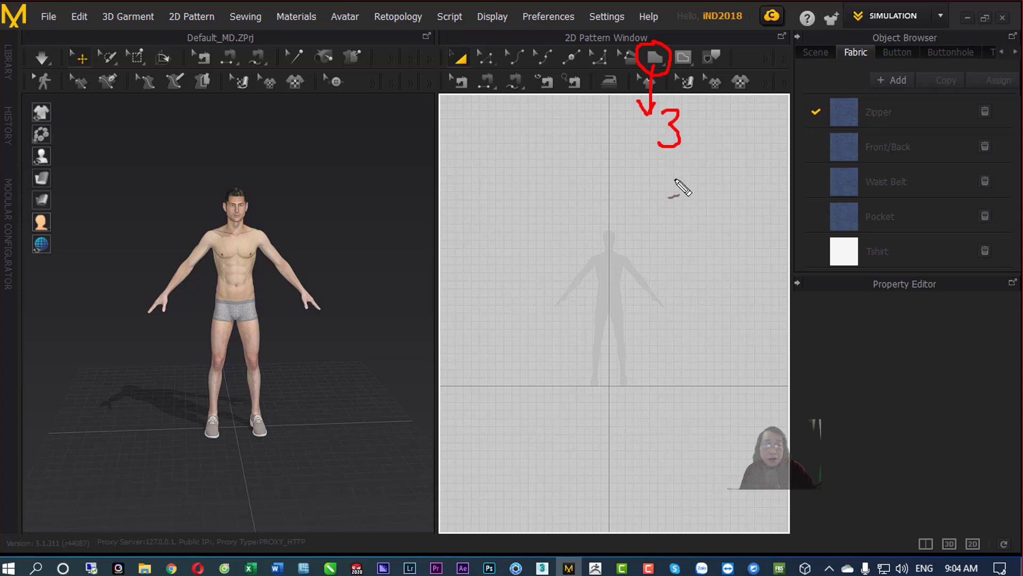
{"action": "mouse_move", "coordinate": [574, 169]}
{"action": "left_mouse_down"}
{"action": "mouse_move", "coordinate": [578, 211]}
{"action": "mouse_move", "coordinate": [578, 173]}
{"action": "mouse_move", "coordinate": [624, 202]}
{"action": "mouse_move", "coordinate": [683, 166]}
{"action": "mouse_move", "coordinate": [727, 176]}
{"action": "left_mouse_up"}
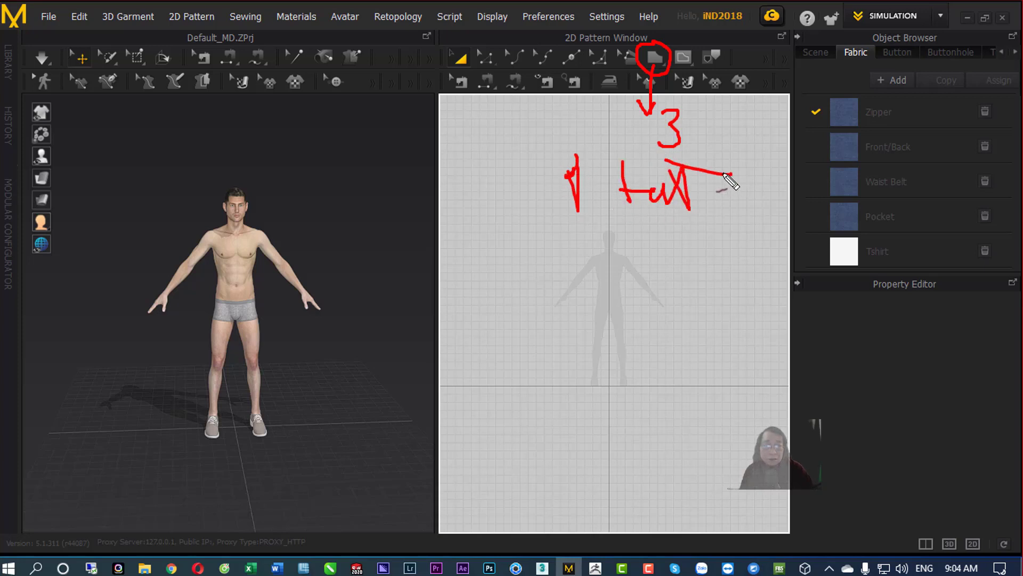
{"action": "left_click_drag", "start_coordinate": [660, 170], "coordinate": [640, 150]}
{"action": "key", "text": "Escape"}
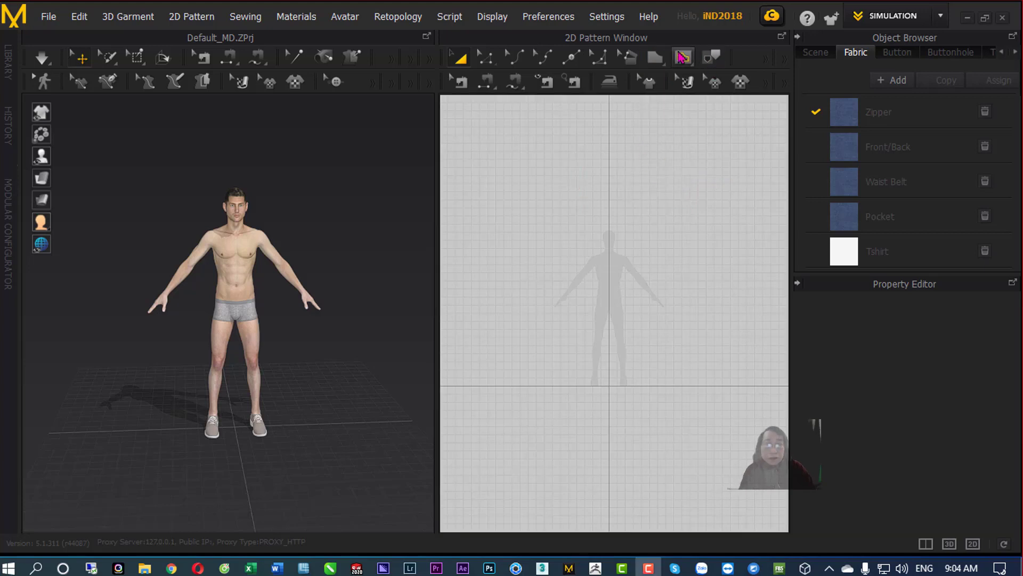
Adjust the 2D view and switch to the Rectangle pattern tool with S.
{"action": "left_click", "coordinate": [655, 57]}
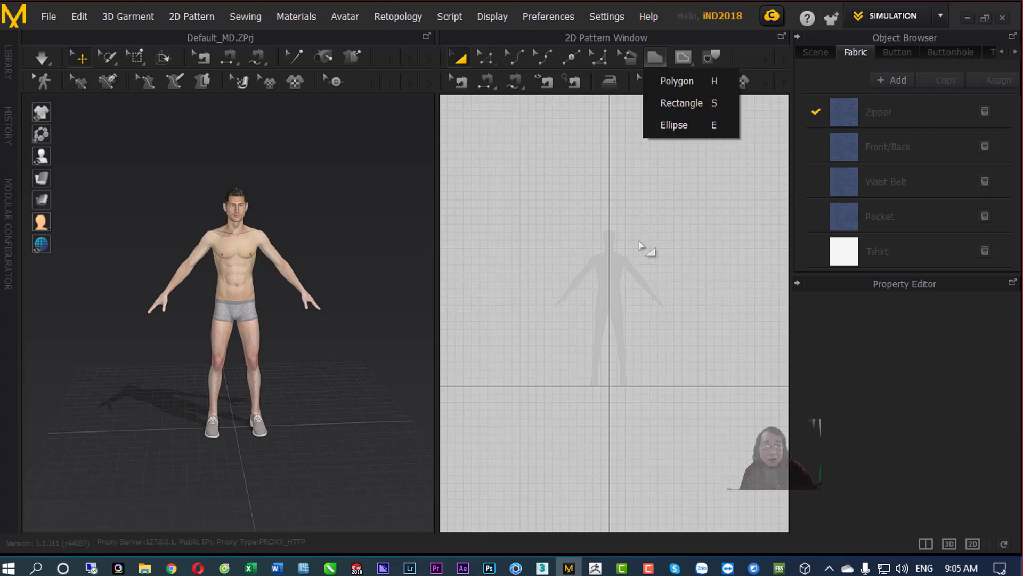
{"action": "scroll", "coordinate": [642, 346], "scroll_direction": "up", "scroll_amount": 2}
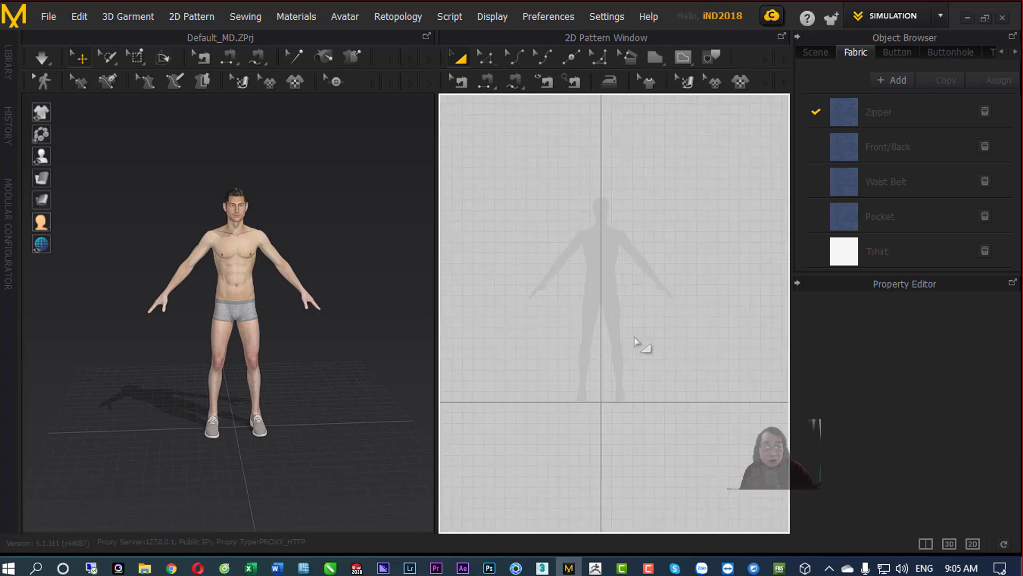
{"action": "scroll", "coordinate": [640, 345], "scroll_direction": "up", "scroll_amount": 2}
{"action": "middle_click_drag", "start_coordinate": [626, 322], "coordinate": [655, 332]}
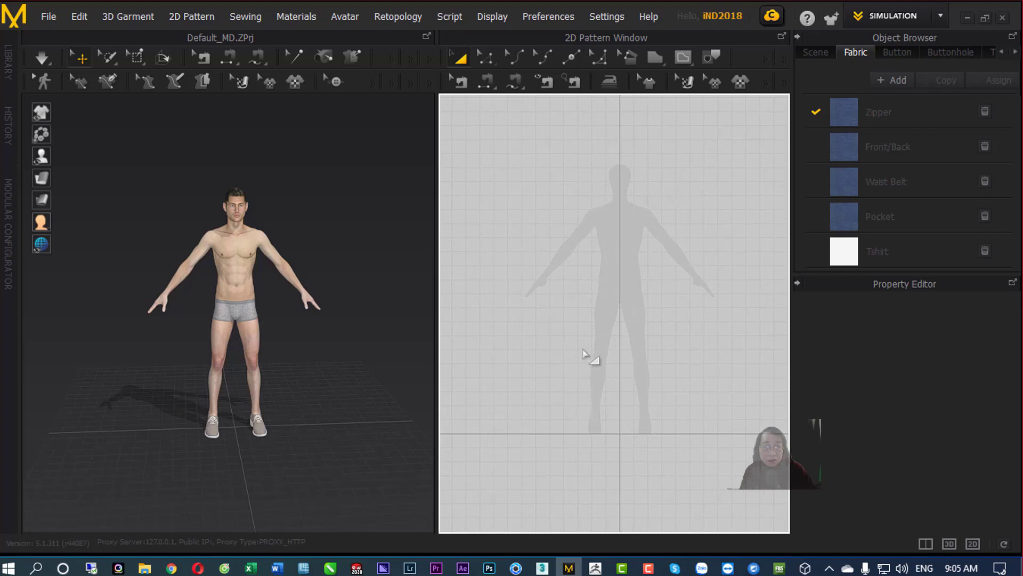
{"action": "scroll", "coordinate": [584, 350], "scroll_direction": "down", "scroll_amount": 2}
{"action": "scroll", "coordinate": [612, 334], "scroll_direction": "down", "scroll_amount": 2}
{"action": "scroll", "coordinate": [612, 333], "scroll_direction": "down", "scroll_amount": 1}
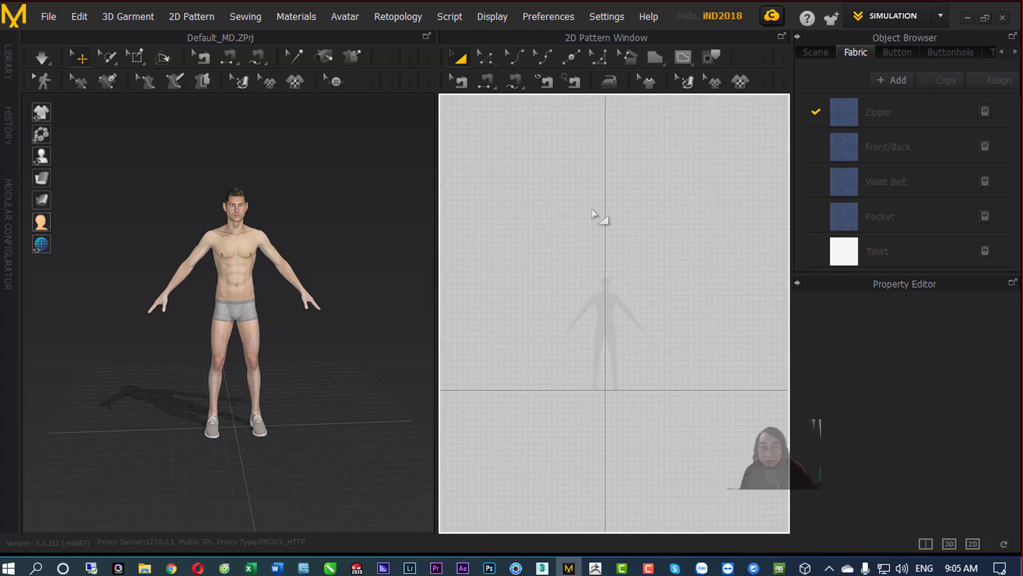
{"action": "key", "text": "s"}
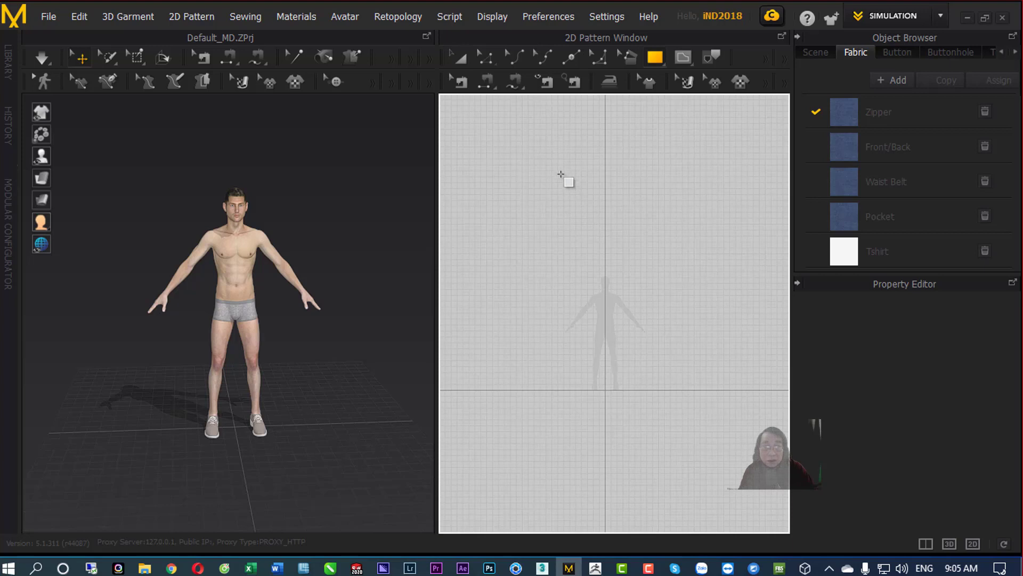
Draw a rectangle pattern, rotate it horizontal and raise it above the avatar's shoulders.
{"action": "left_click_drag", "start_coordinate": [557, 214], "coordinate": [657, 359]}
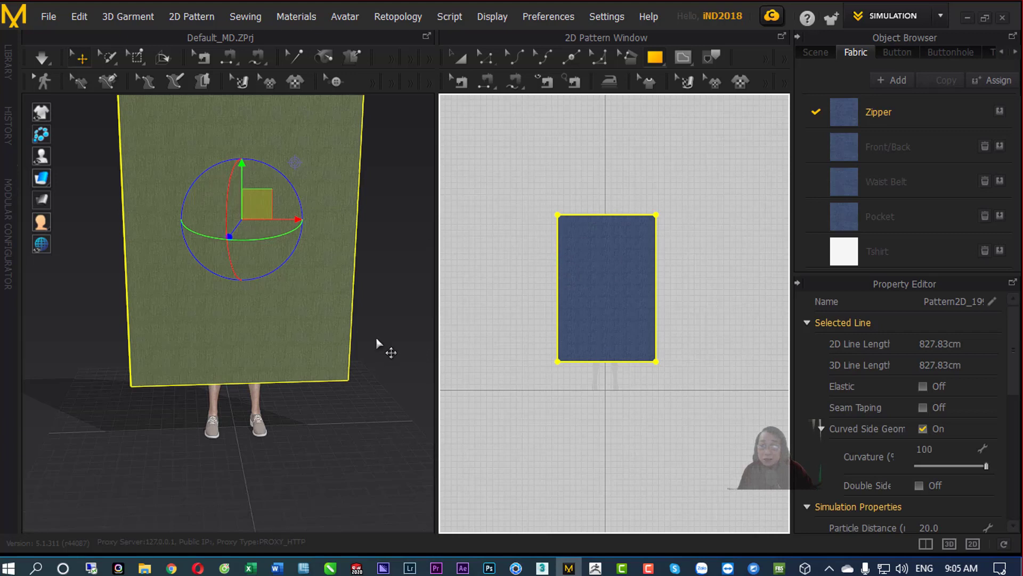
{"action": "scroll", "coordinate": [375, 337], "scroll_direction": "down", "scroll_amount": 2}
{"action": "scroll", "coordinate": [373, 352], "scroll_direction": "down", "scroll_amount": 3}
{"action": "mouse_move", "coordinate": [291, 421]}
{"action": "right_mouse_down"}
{"action": "mouse_move", "coordinate": [359, 430]}
{"action": "mouse_move", "coordinate": [428, 381]}
{"action": "mouse_move", "coordinate": [443, 391]}
{"action": "right_mouse_up"}
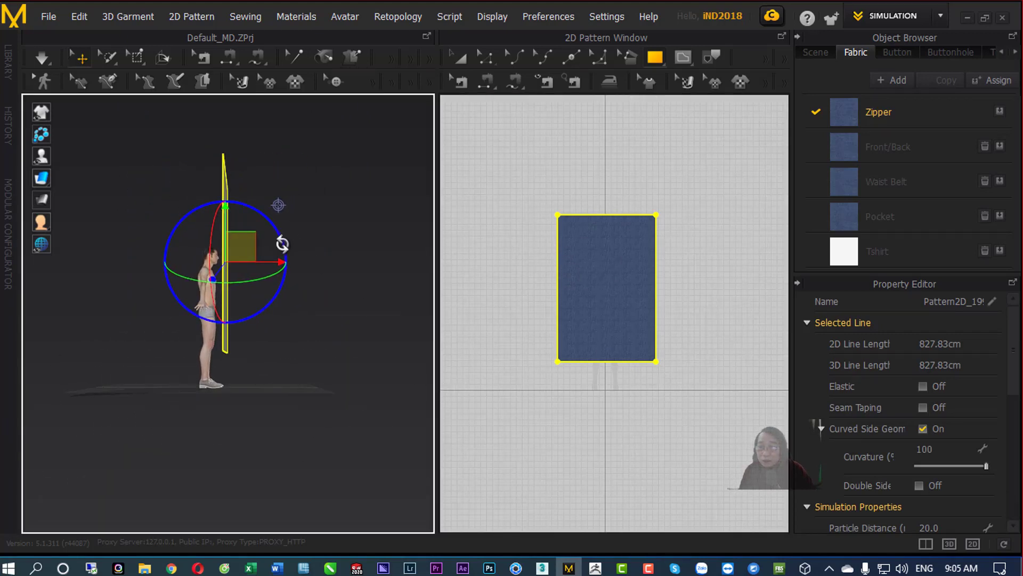
{"action": "mouse_move", "coordinate": [283, 244]}
{"action": "left_mouse_down"}
{"action": "mouse_move", "coordinate": [244, 190]}
{"action": "mouse_move", "coordinate": [208, 182]}
{"action": "mouse_move", "coordinate": [201, 192]}
{"action": "left_mouse_up"}
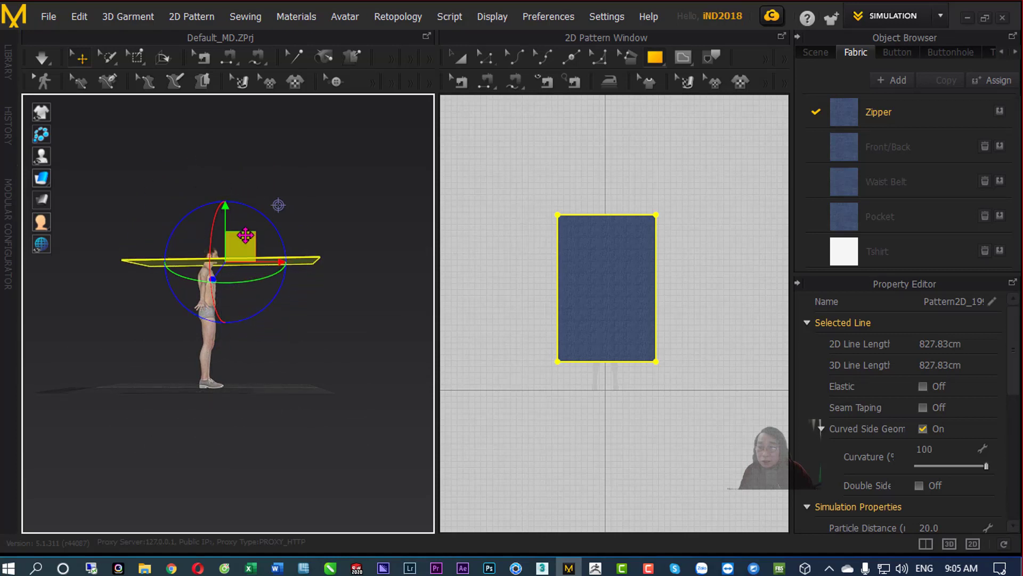
{"action": "mouse_move", "coordinate": [245, 235]}
{"action": "left_mouse_down"}
{"action": "mouse_move", "coordinate": [238, 216]}
{"action": "mouse_move", "coordinate": [243, 239]}
{"action": "left_mouse_up"}
{"action": "mouse_move", "coordinate": [367, 288]}
{"action": "right_mouse_down"}
{"action": "mouse_move", "coordinate": [303, 313]}
{"action": "mouse_move", "coordinate": [279, 207]}
{"action": "mouse_move", "coordinate": [281, 229]}
{"action": "right_mouse_up"}
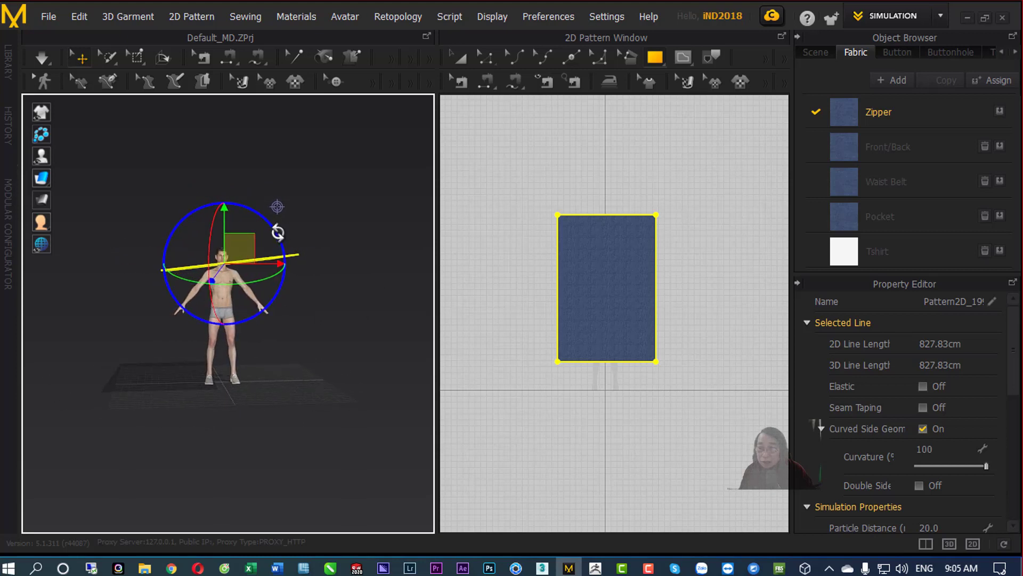
{"action": "left_click_drag", "start_coordinate": [278, 233], "coordinate": [281, 238]}
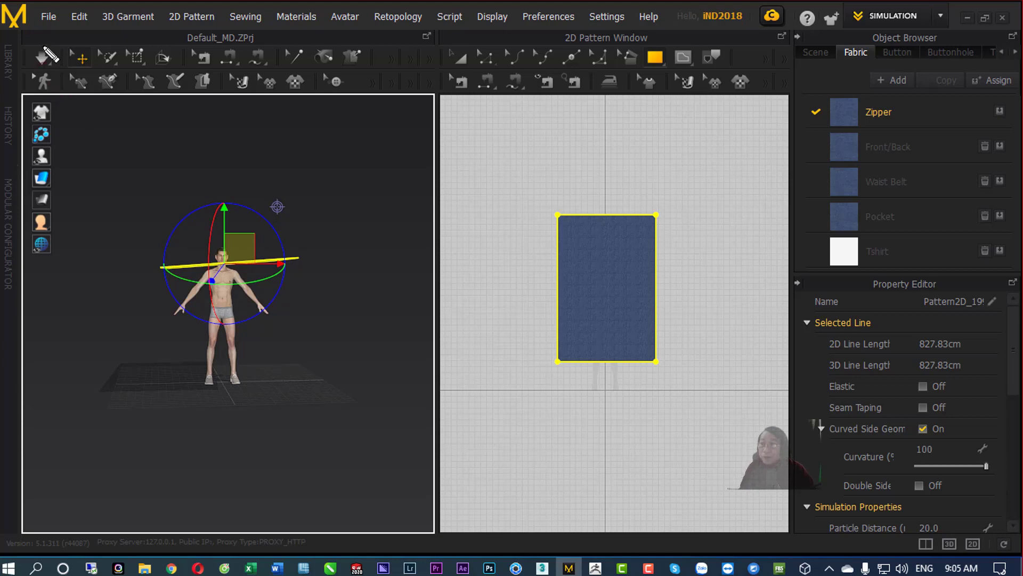
Fine-tune the panel's placement with further drags in the 3D window, then exit the gizmo.
{"action": "mouse_move", "coordinate": [48, 33]}
{"action": "left_mouse_down"}
{"action": "mouse_move", "coordinate": [21, 62]}
{"action": "mouse_move", "coordinate": [60, 80]}
{"action": "left_mouse_up"}
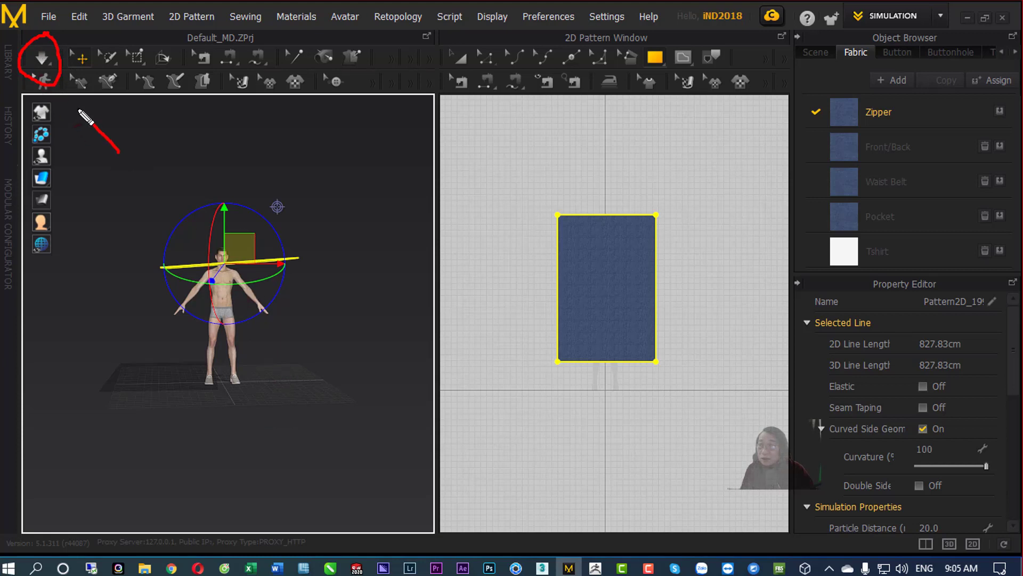
{"action": "left_click_drag", "start_coordinate": [118, 152], "coordinate": [62, 77]}
{"action": "mouse_move", "coordinate": [151, 126]}
{"action": "left_mouse_down"}
{"action": "mouse_move", "coordinate": [155, 159]}
{"action": "mouse_move", "coordinate": [182, 144]}
{"action": "mouse_move", "coordinate": [234, 203]}
{"action": "left_mouse_up"}
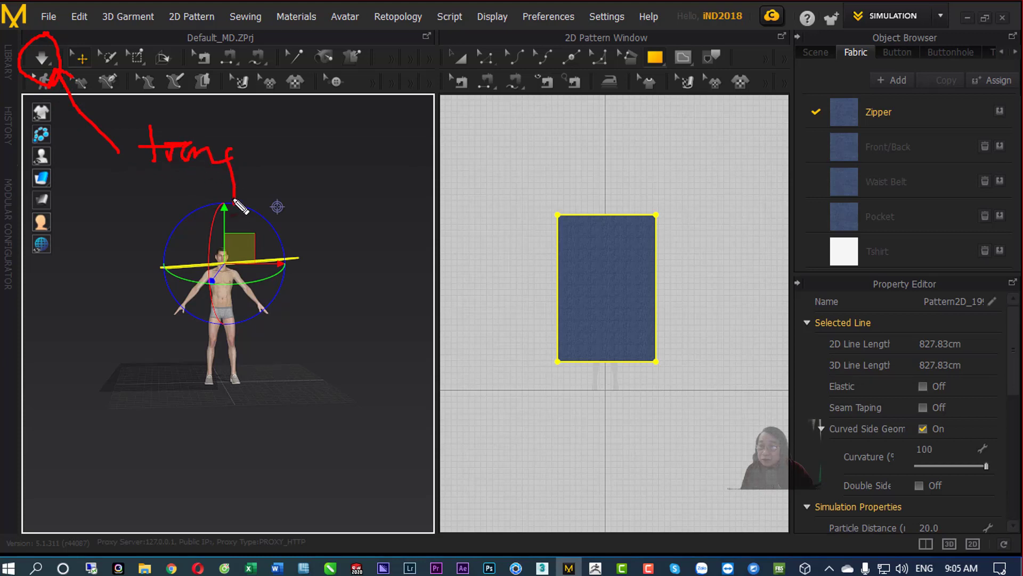
{"action": "left_click_drag", "start_coordinate": [191, 130], "coordinate": [202, 134]}
{"action": "mouse_move", "coordinate": [289, 149]}
{"action": "left_mouse_down"}
{"action": "mouse_move", "coordinate": [294, 163]}
{"action": "mouse_move", "coordinate": [324, 160]}
{"action": "left_mouse_up"}
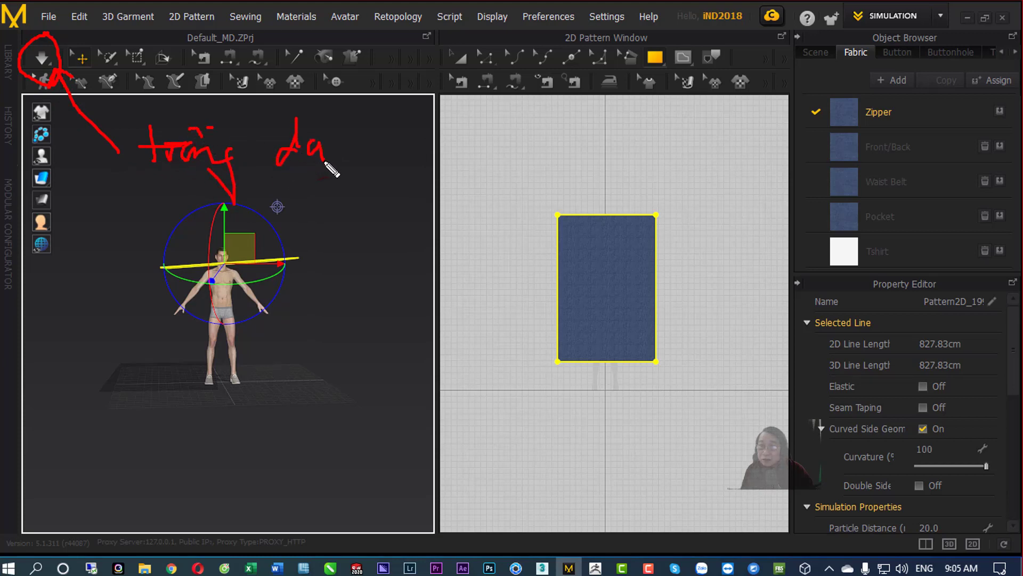
{"action": "left_click_drag", "start_coordinate": [310, 114], "coordinate": [330, 114]}
{"action": "key", "text": "Escape"}
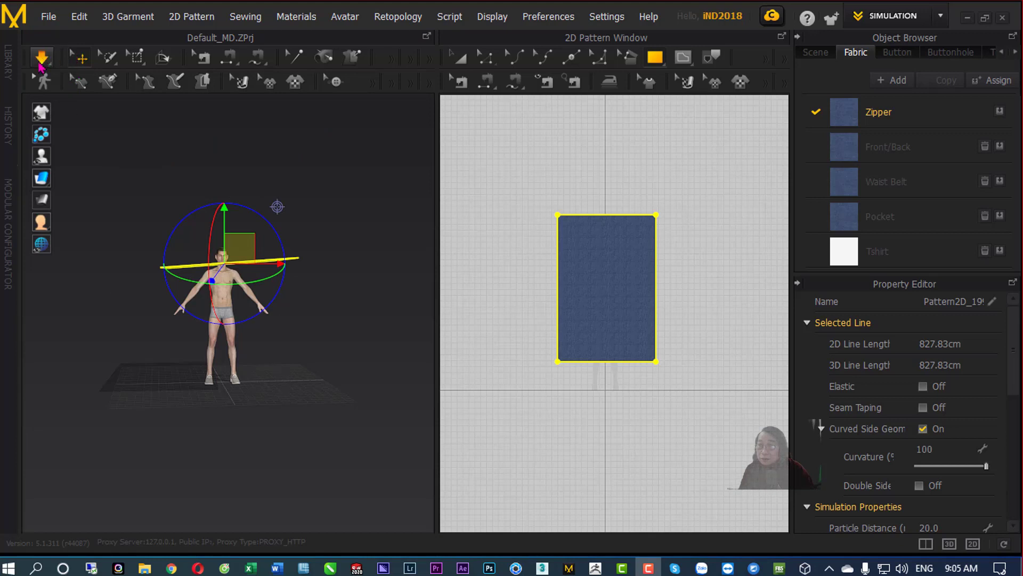
Simulate the panel so it drapes over the shoulders, then select the cloak.
{"action": "left_click", "coordinate": [141, 140]}
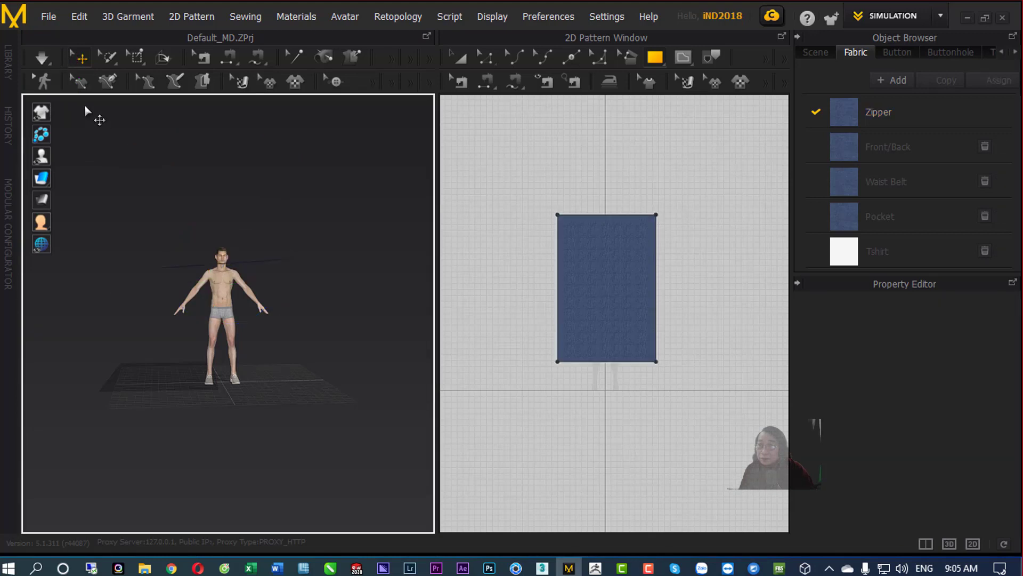
{"action": "left_click", "coordinate": [42, 67]}
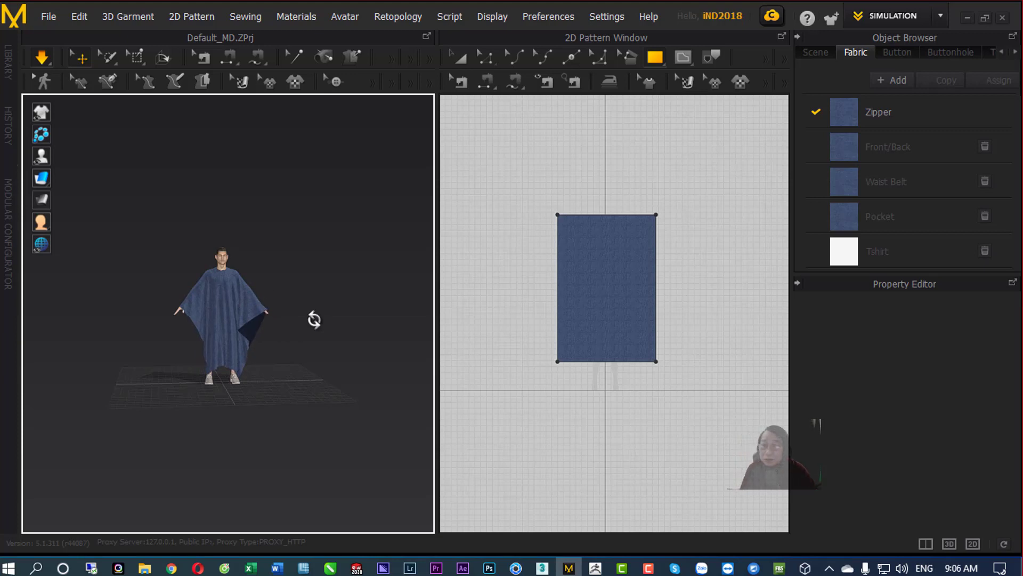
{"action": "mouse_move", "coordinate": [312, 318]}
{"action": "right_mouse_down"}
{"action": "mouse_move", "coordinate": [418, 366]}
{"action": "mouse_move", "coordinate": [475, 301]}
{"action": "mouse_move", "coordinate": [338, 313]}
{"action": "mouse_move", "coordinate": [311, 304]}
{"action": "right_mouse_up"}
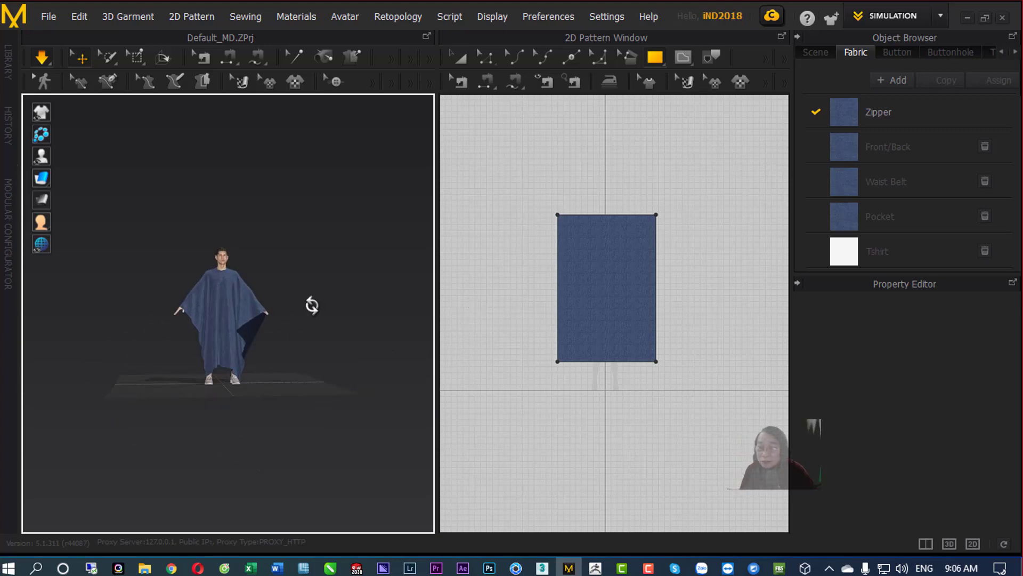
{"action": "left_click", "coordinate": [256, 317]}
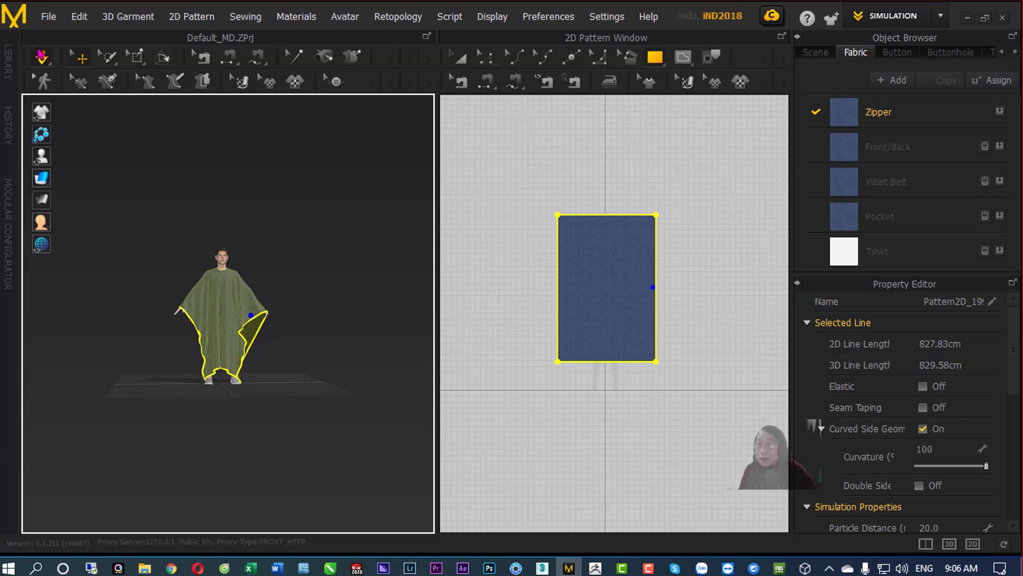
Start an export from the File menu, then cancel it and orbit around the cloak.
{"action": "left_click", "coordinate": [48, 17]}
{"action": "mouse_move", "coordinate": [57, 214]}
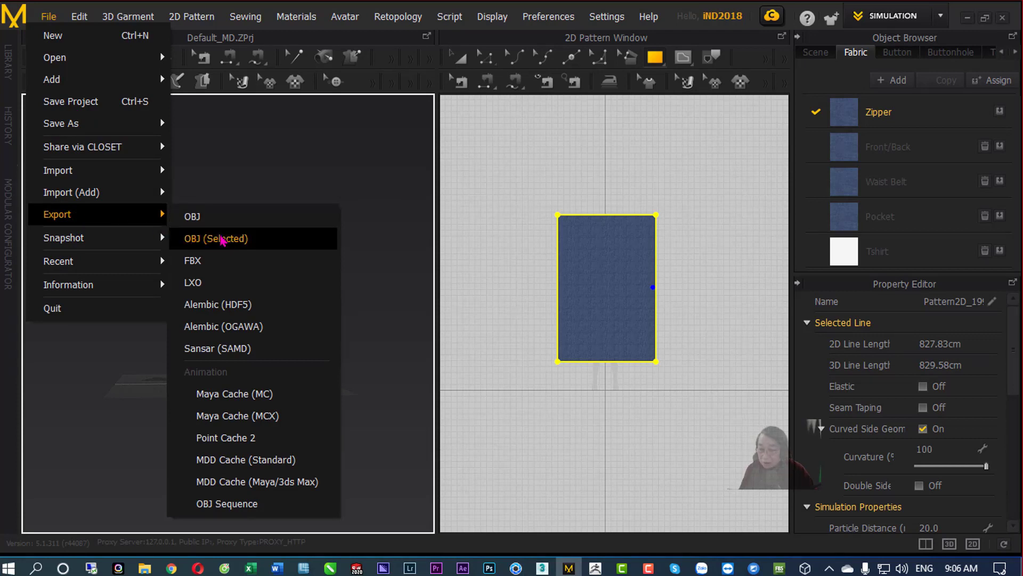
{"action": "mouse_move", "coordinate": [230, 225]}
{"action": "left_mouse_down"}
{"action": "mouse_move", "coordinate": [176, 220]}
{"action": "mouse_move", "coordinate": [287, 253]}
{"action": "mouse_move", "coordinate": [236, 238]}
{"action": "left_mouse_up"}
{"action": "mouse_move", "coordinate": [366, 184]}
{"action": "left_mouse_down"}
{"action": "mouse_move", "coordinate": [270, 234]}
{"action": "mouse_move", "coordinate": [322, 257]}
{"action": "left_mouse_up"}
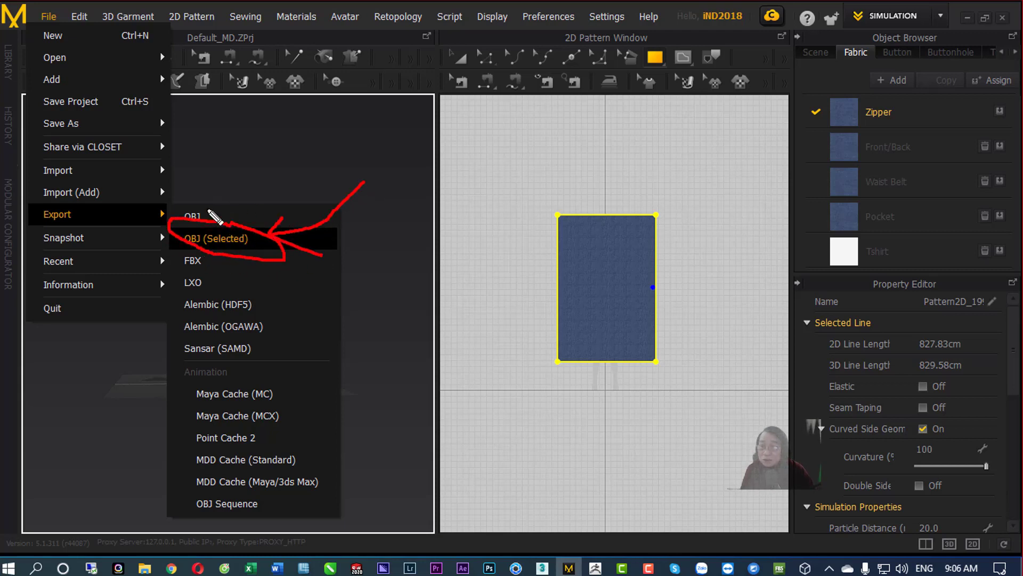
{"action": "mouse_move", "coordinate": [210, 213]}
{"action": "left_mouse_down"}
{"action": "mouse_move", "coordinate": [175, 226]}
{"action": "mouse_move", "coordinate": [207, 210]}
{"action": "left_mouse_up"}
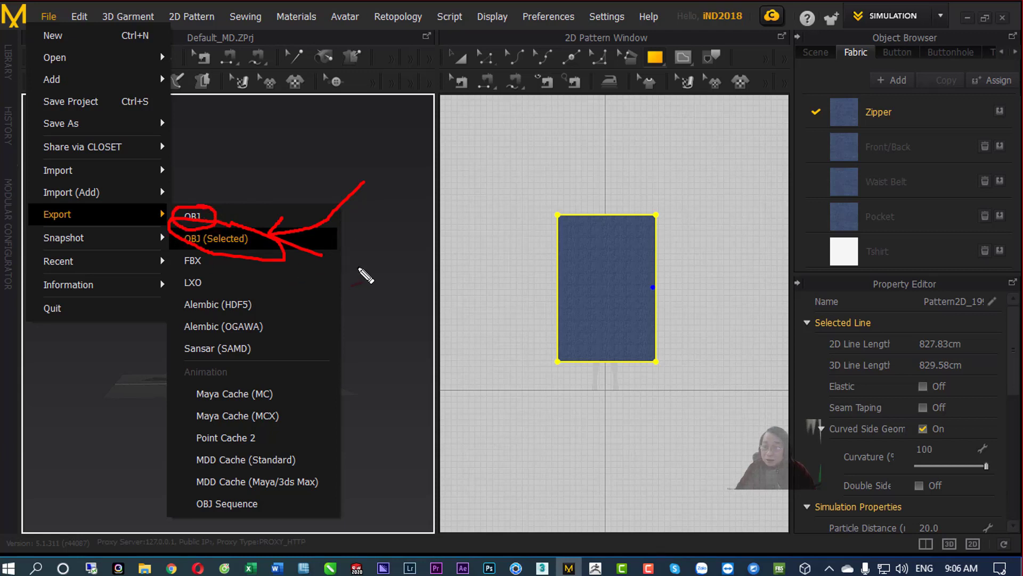
{"action": "key", "text": "Escape"}
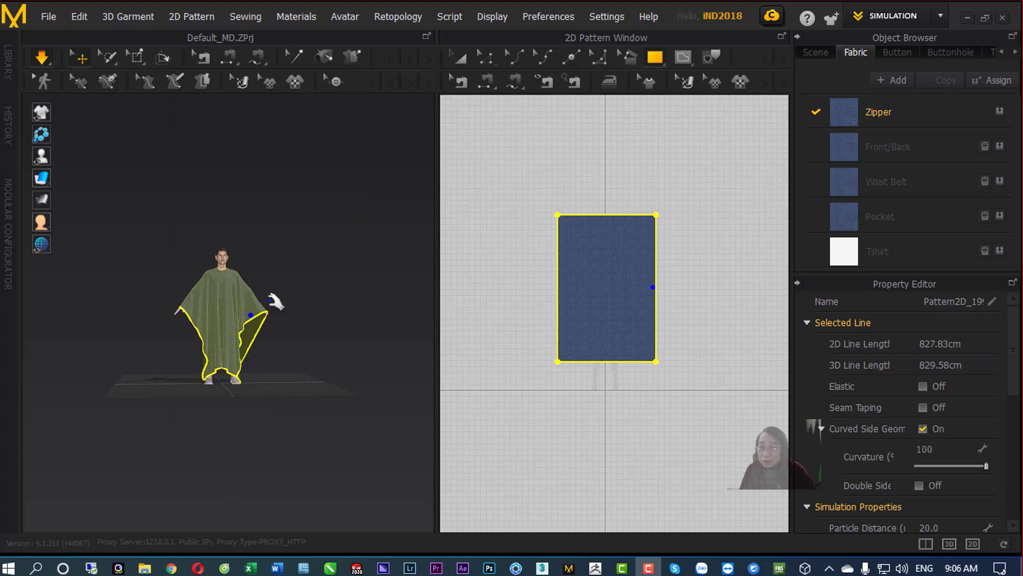
{"action": "right_click_drag", "start_coordinate": [300, 291], "coordinate": [247, 323]}
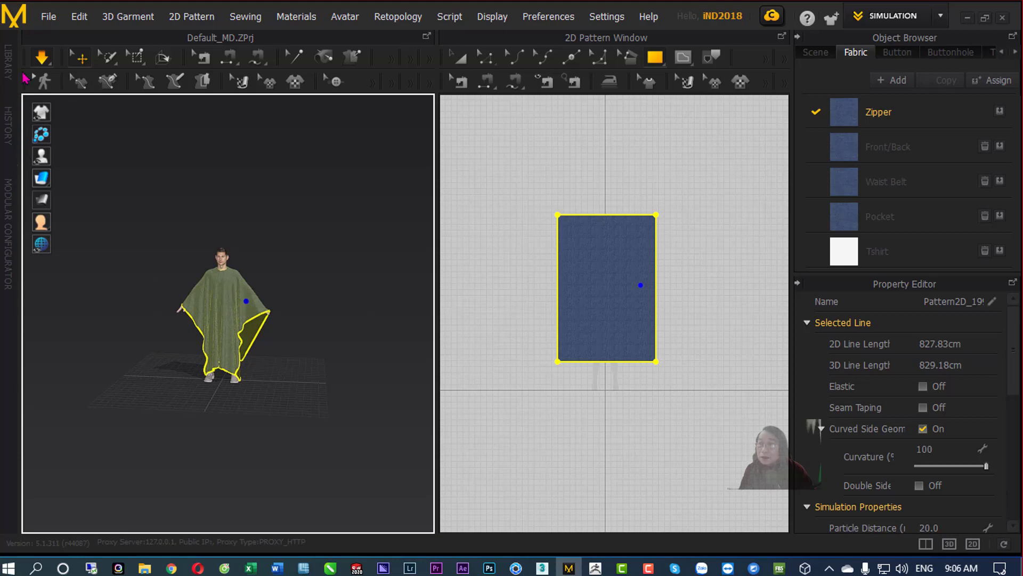
Export the selected cloak as OBJ, browsing to the Desktop's '!.Bai vi du zbrush' folder.
{"action": "left_click", "coordinate": [44, 17]}
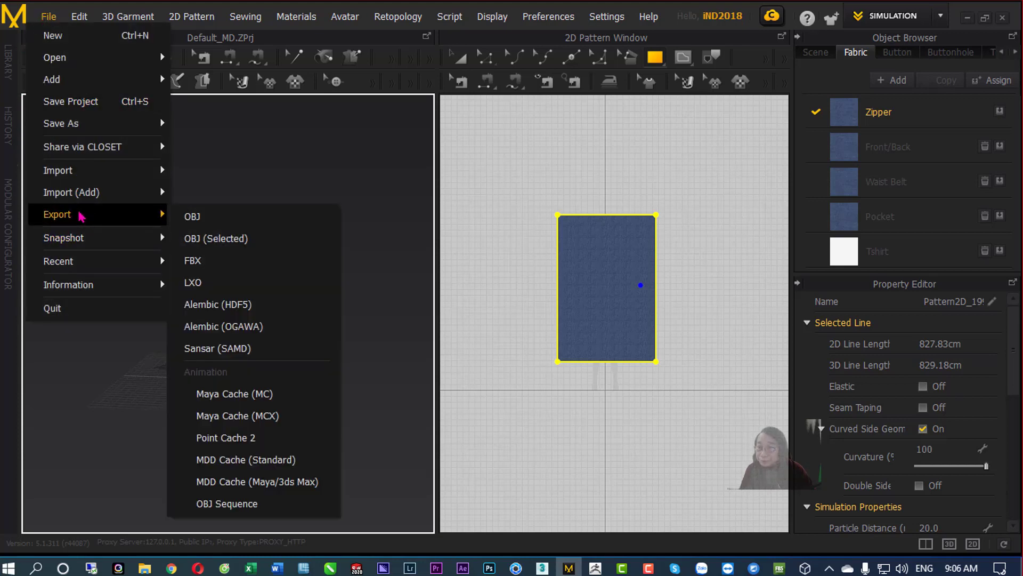
{"action": "mouse_move", "coordinate": [57, 214]}
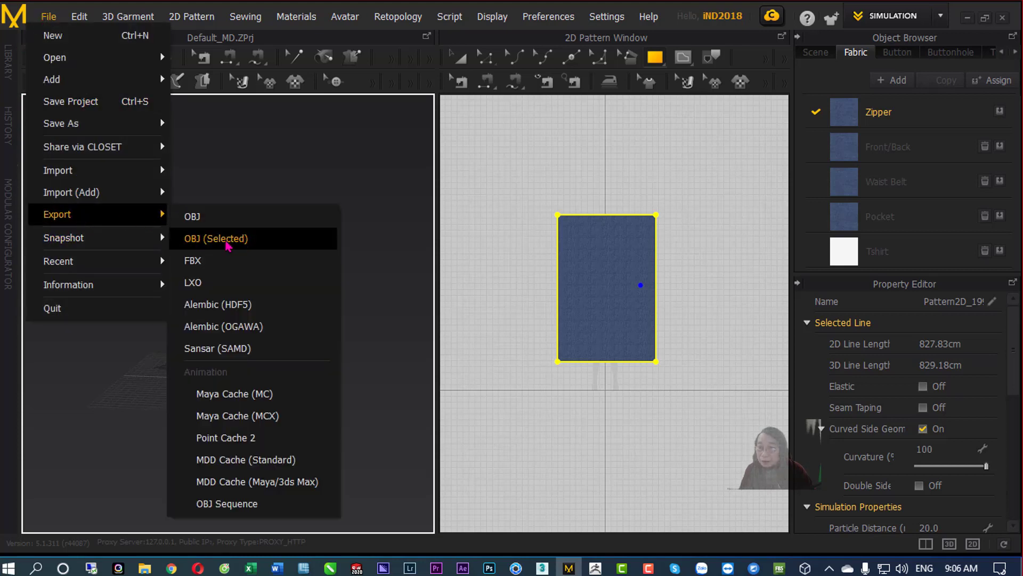
{"action": "left_click", "coordinate": [226, 238]}
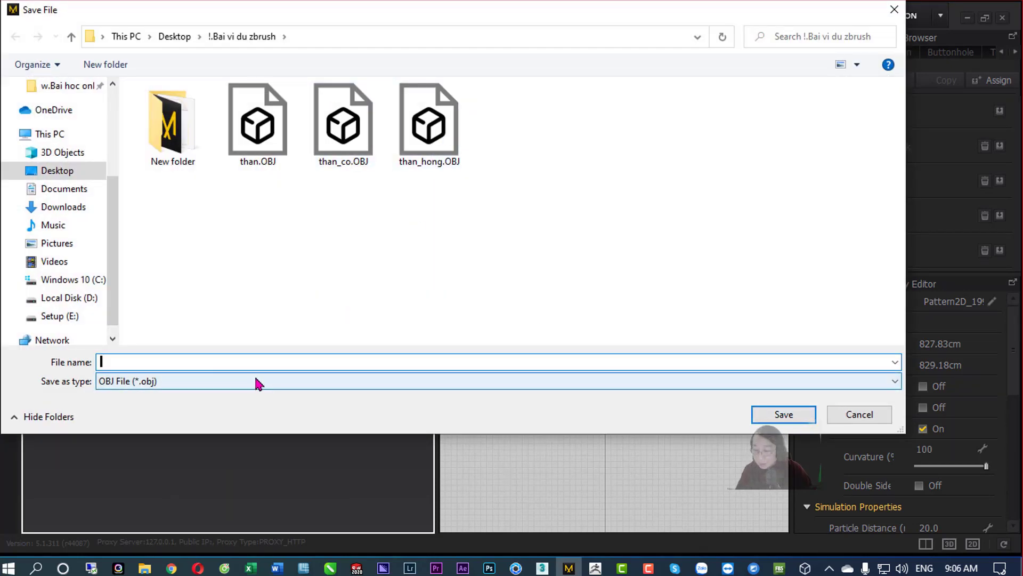
{"action": "type", "text": "ao dai ch"}
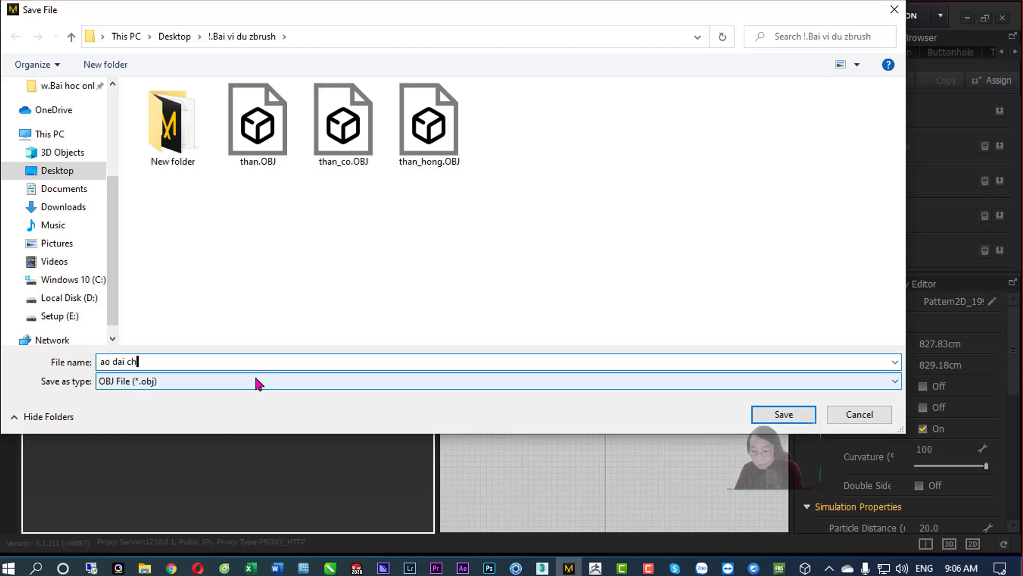
{"action": "type", "text": "g"}
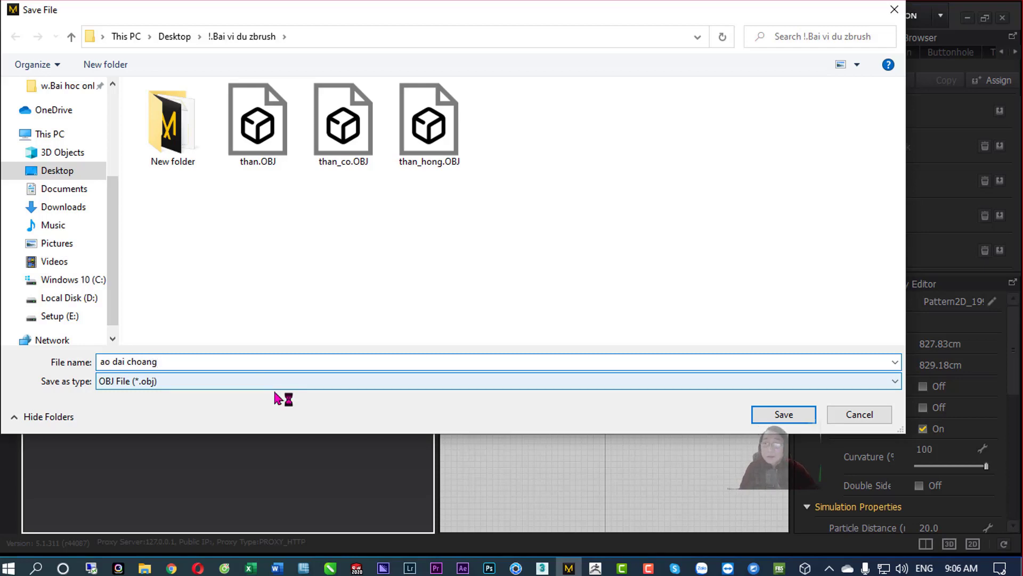
{"action": "left_click", "coordinate": [796, 419]}
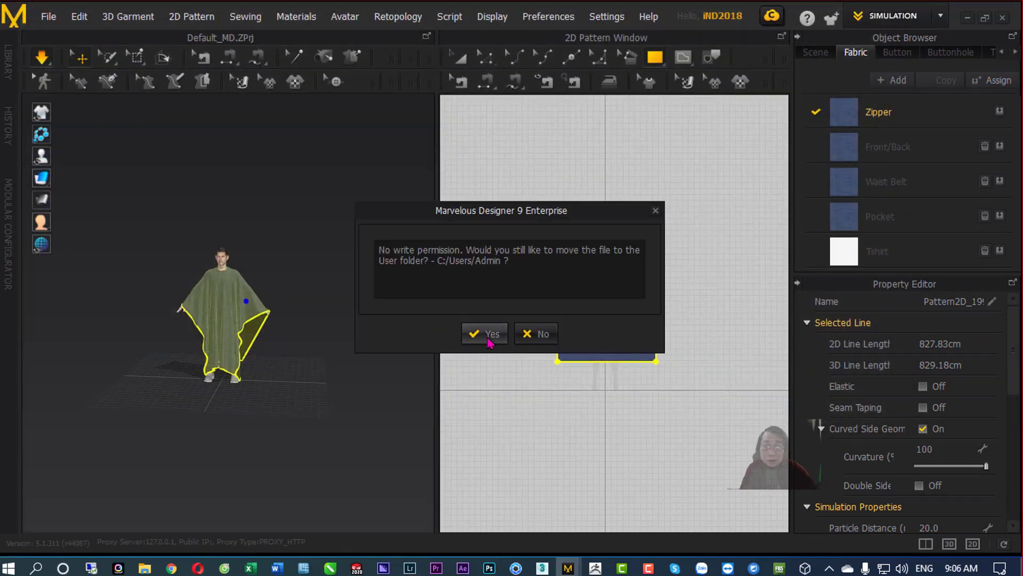
{"action": "left_click", "coordinate": [489, 336]}
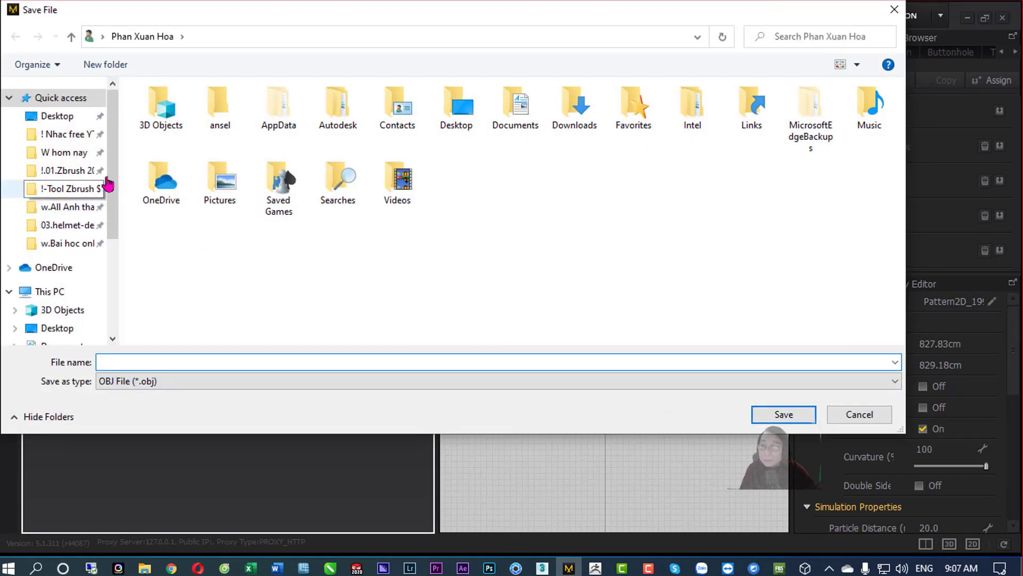
{"action": "left_click", "coordinate": [67, 116]}
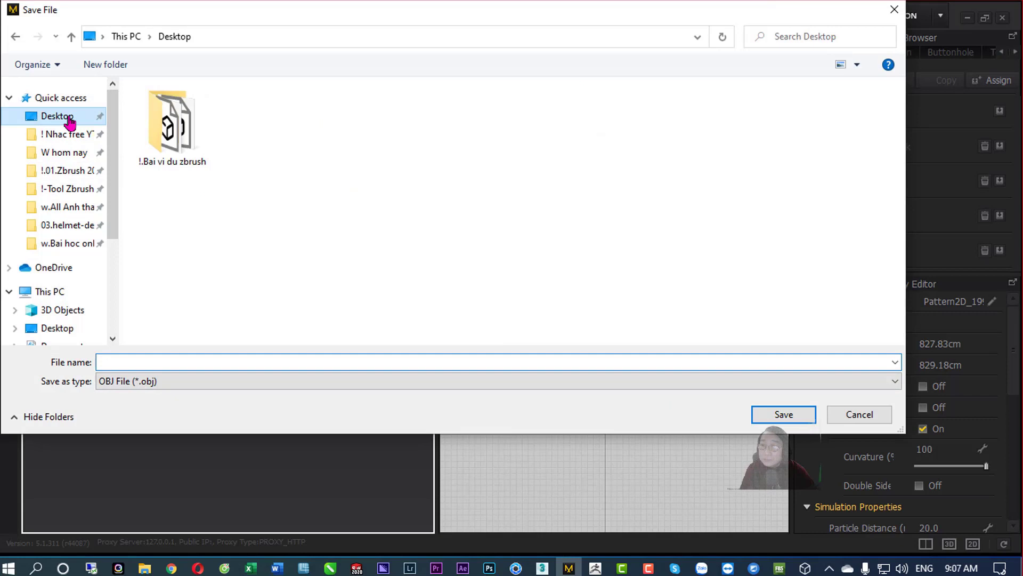
{"action": "double_click", "coordinate": [187, 128]}
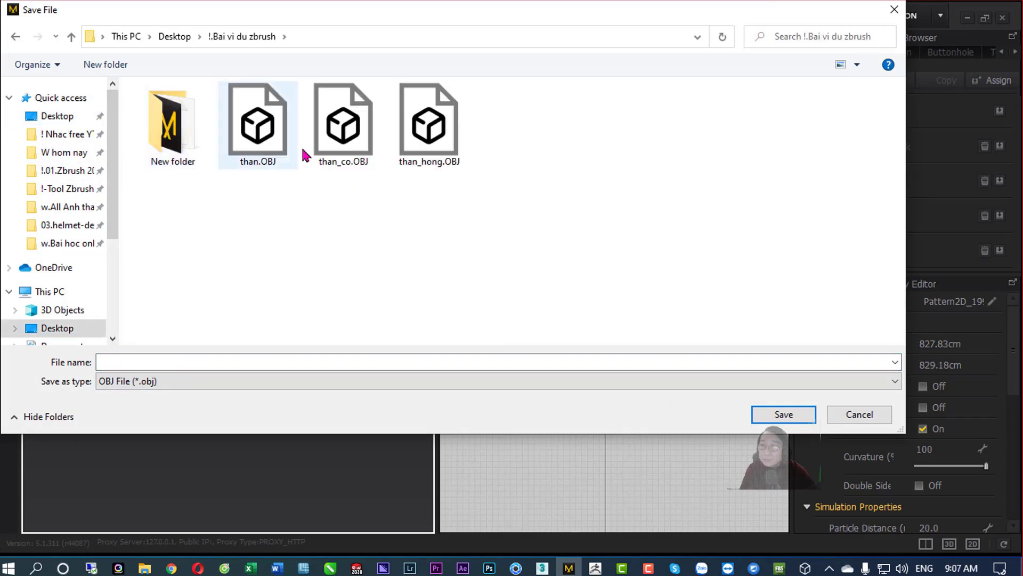
{"action": "left_click", "coordinate": [144, 361]}
{"action": "type", "text": "01"}
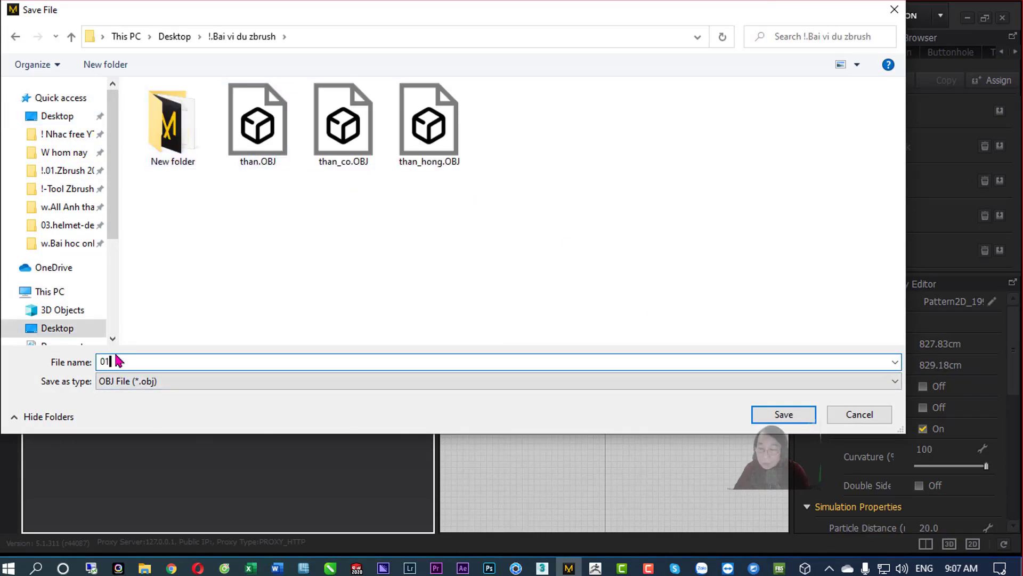
{"action": "left_click", "coordinate": [770, 413]}
{"action": "left_click", "coordinate": [535, 334]}
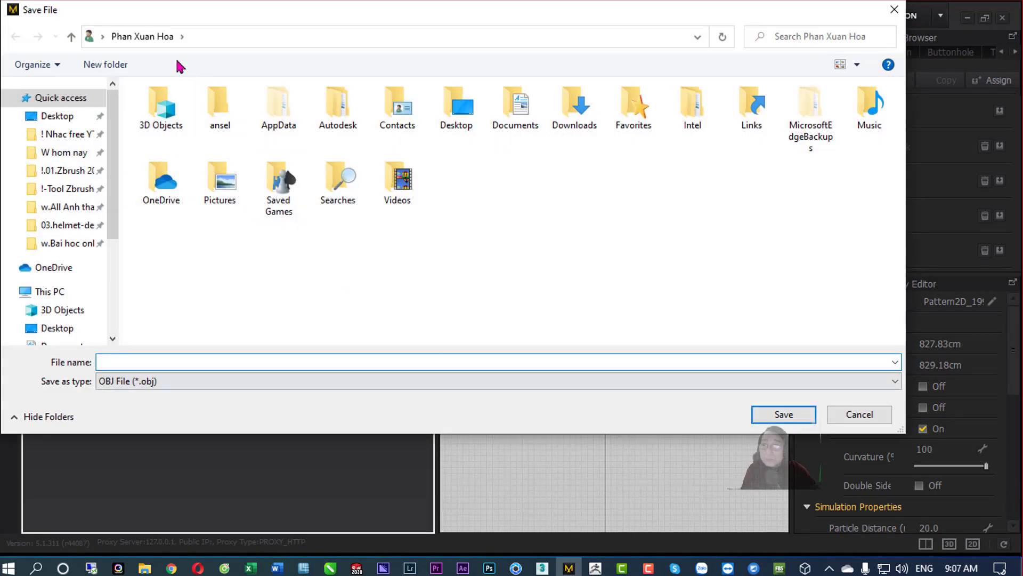
Save the OBJ as '01', collapse Scale, and confirm the Export OBJ settings.
{"action": "mouse_move", "coordinate": [117, 229]}
{"action": "left_mouse_down"}
{"action": "mouse_move", "coordinate": [117, 261]}
{"action": "mouse_move", "coordinate": [113, 222]}
{"action": "left_mouse_up"}
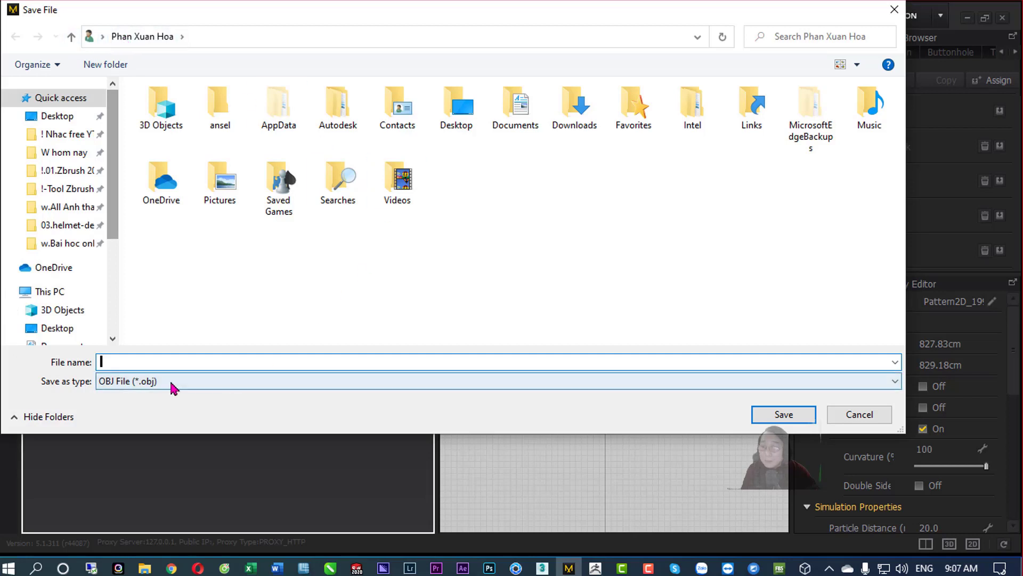
{"action": "left_click", "coordinate": [784, 419]}
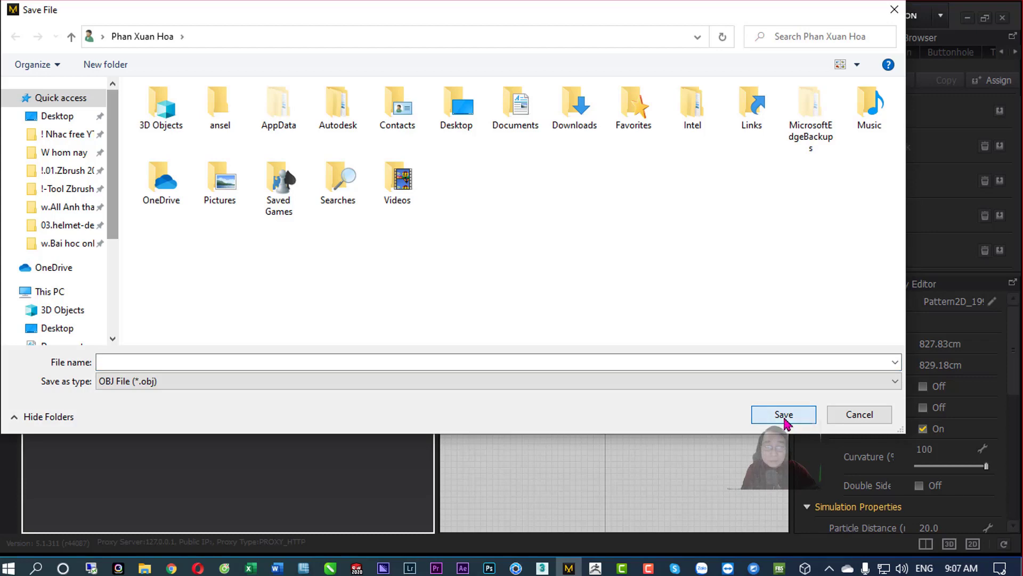
{"action": "left_click", "coordinate": [219, 360]}
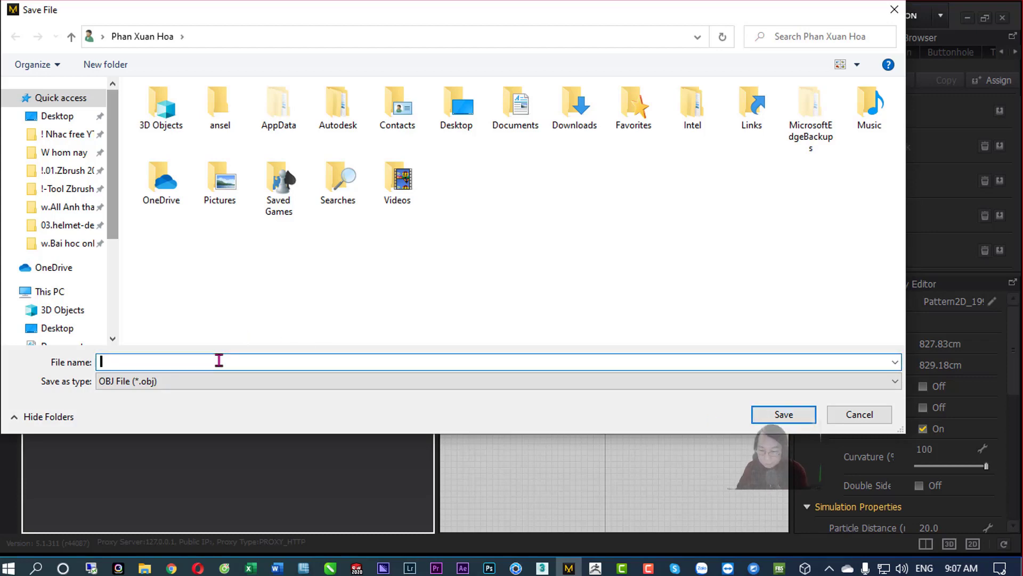
{"action": "type", "text": "01"}
{"action": "left_click", "coordinate": [768, 423]}
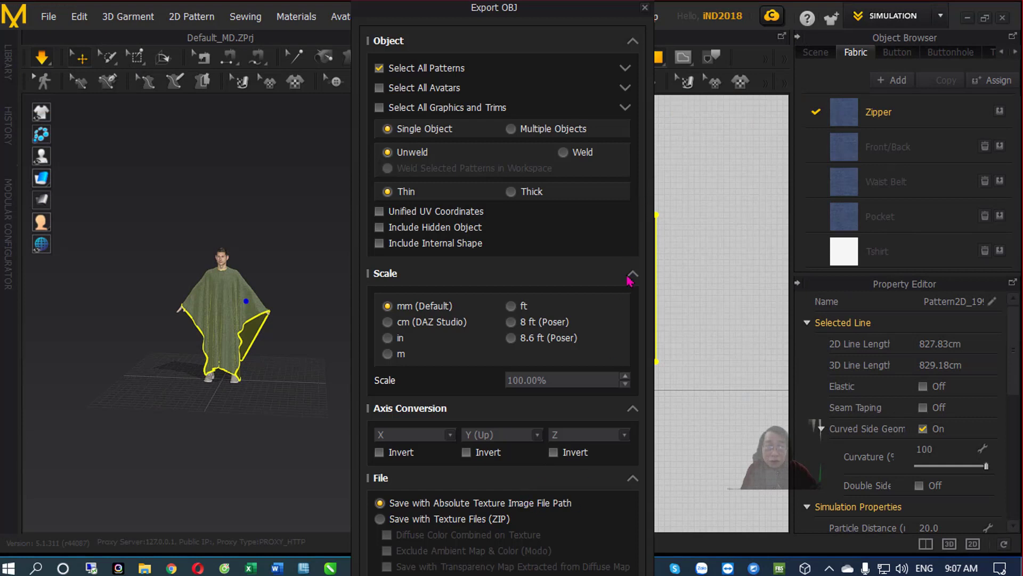
{"action": "left_click", "coordinate": [632, 274]}
{"action": "left_click", "coordinate": [550, 499]}
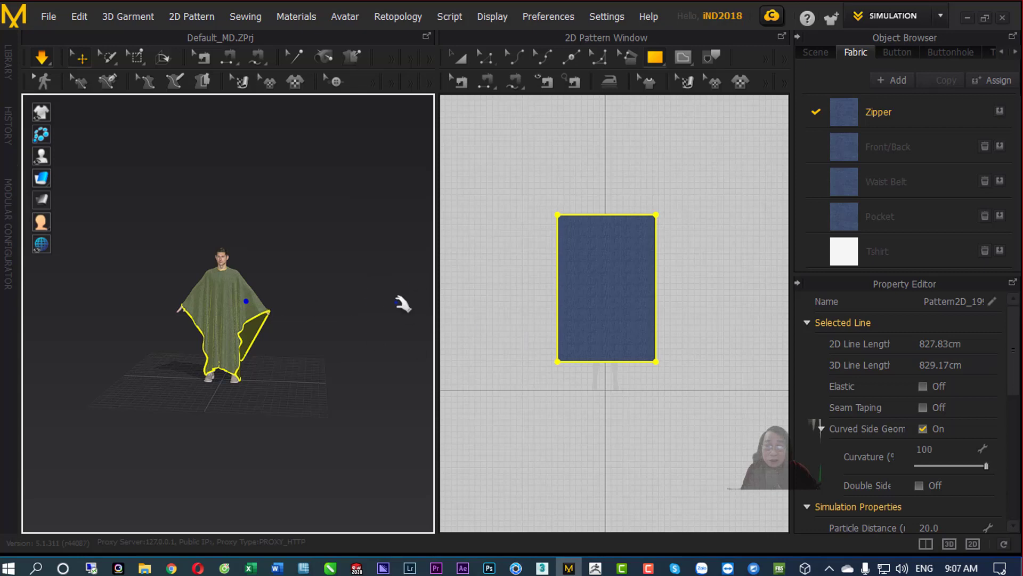
Minimize Marvelous Designer and switch to ZBrush from the taskbar.
{"action": "left_click", "coordinate": [964, 18]}
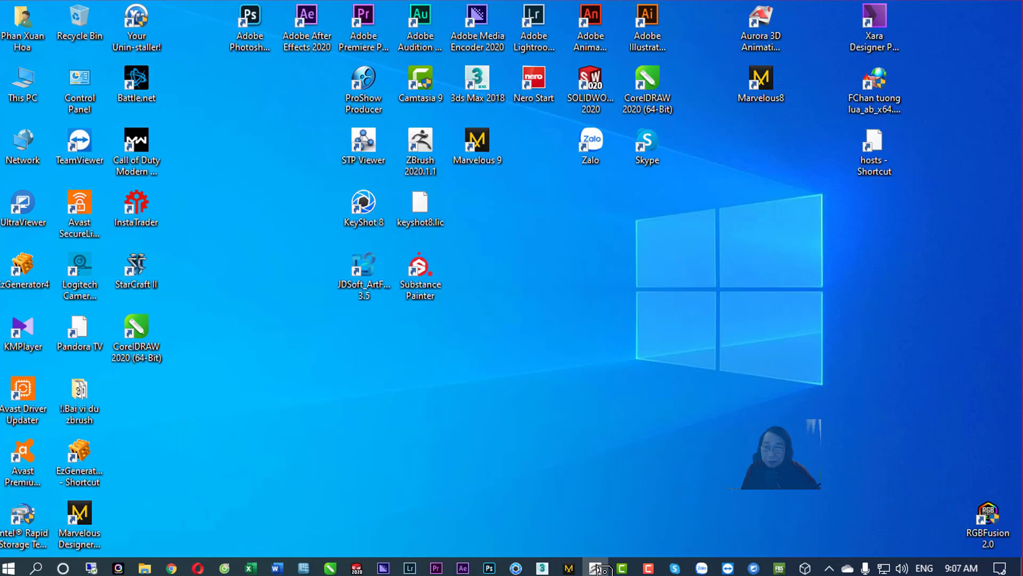
{"action": "left_click", "coordinate": [601, 569]}
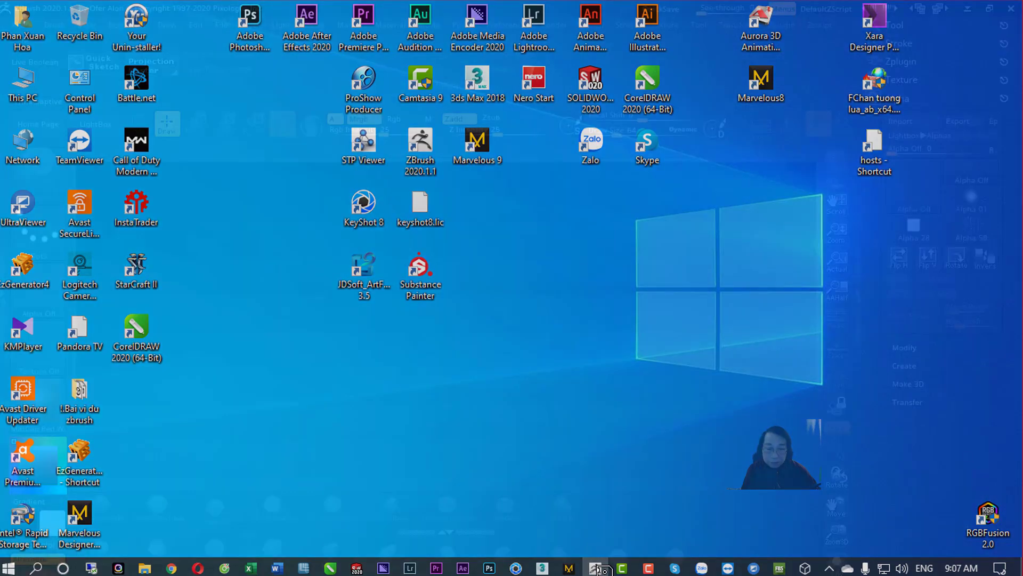
Close LightBox, draw a Cylinder3D, and convert it to a PolyMesh3D in Edit mode.
{"action": "key", "text": "comma"}
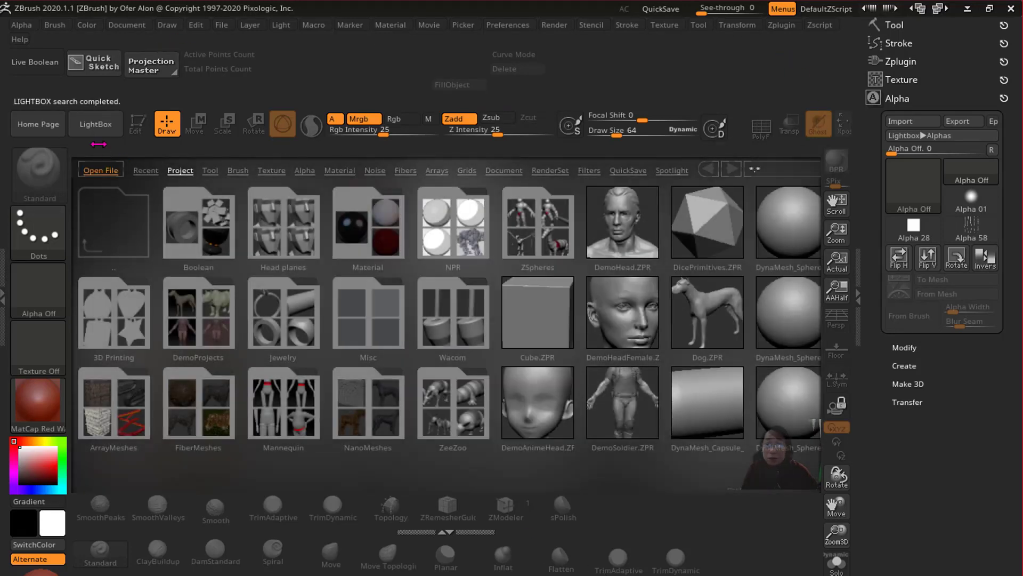
{"action": "left_click", "coordinate": [96, 128]}
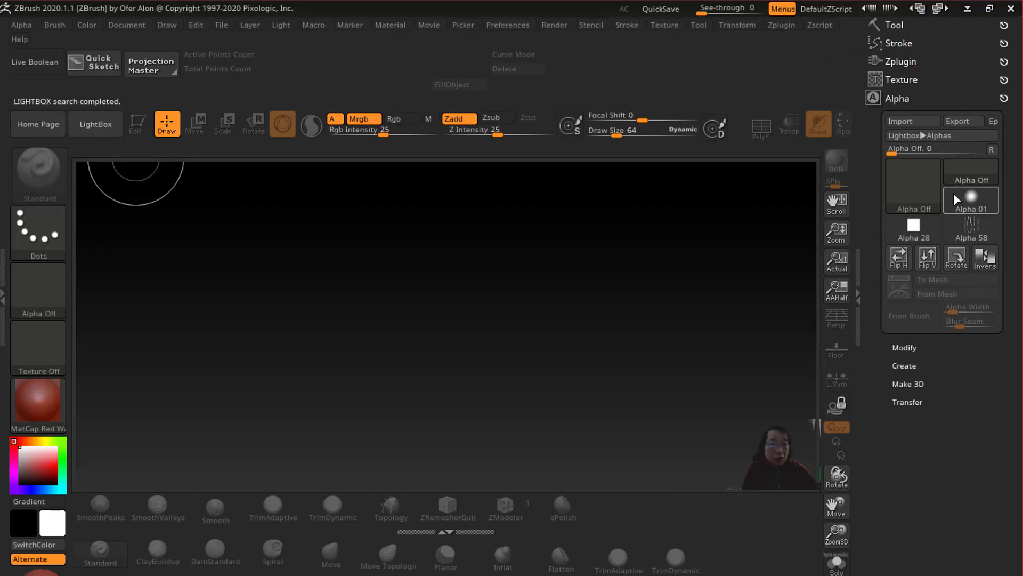
{"action": "left_click", "coordinate": [893, 21]}
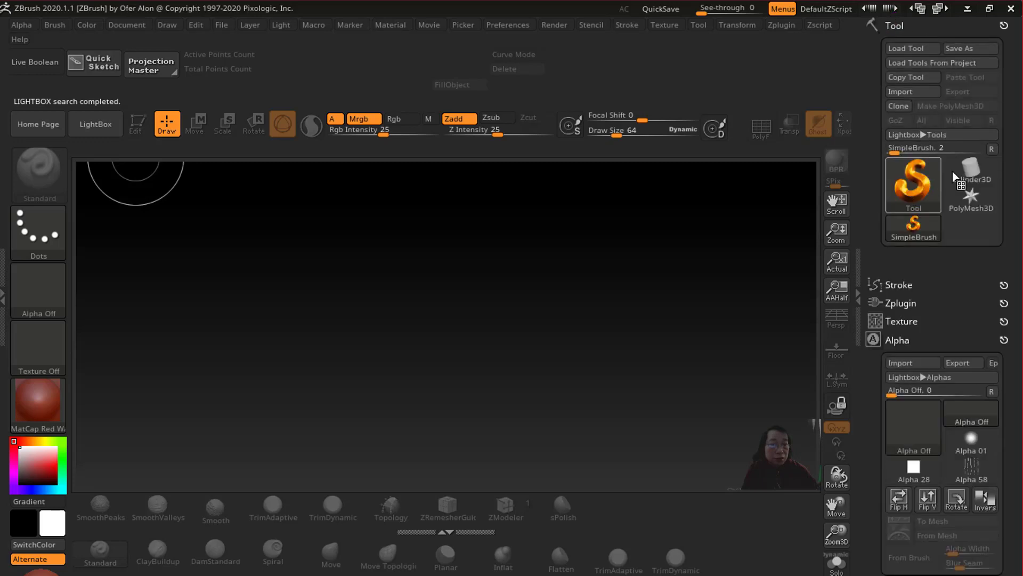
{"action": "left_click", "coordinate": [971, 173]}
{"action": "left_click_drag", "start_coordinate": [515, 325], "coordinate": [521, 416]}
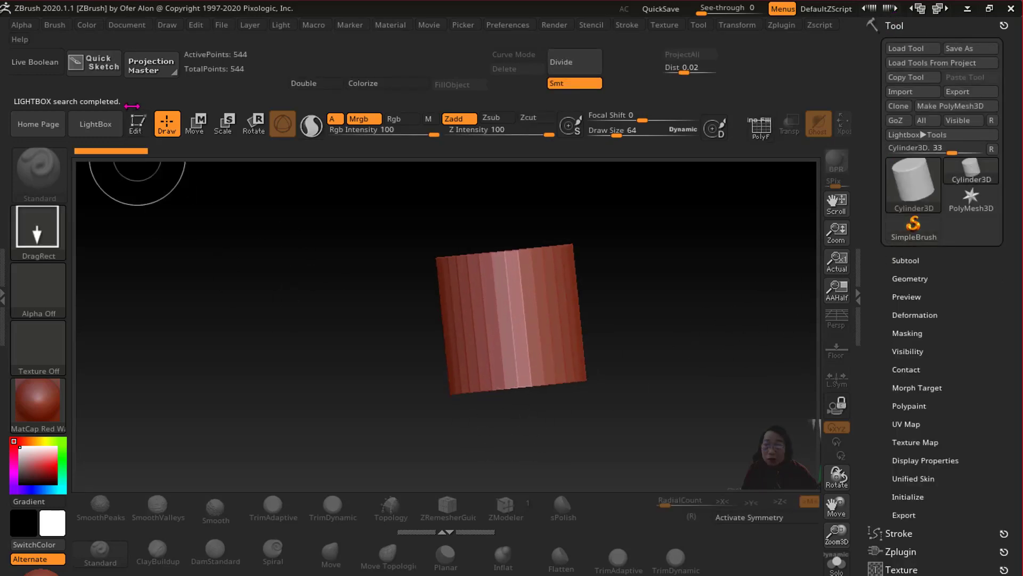
{"action": "left_click", "coordinate": [136, 124]}
{"action": "left_click", "coordinate": [930, 106]}
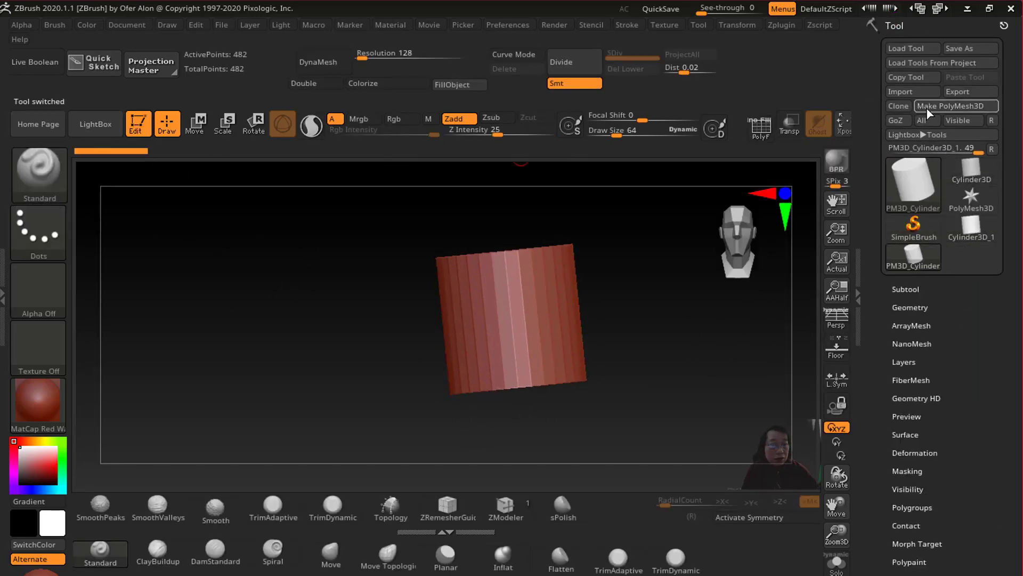
Import 01.obj from the C:\Users\Admin folder into the canvas.
{"action": "left_click", "coordinate": [925, 97]}
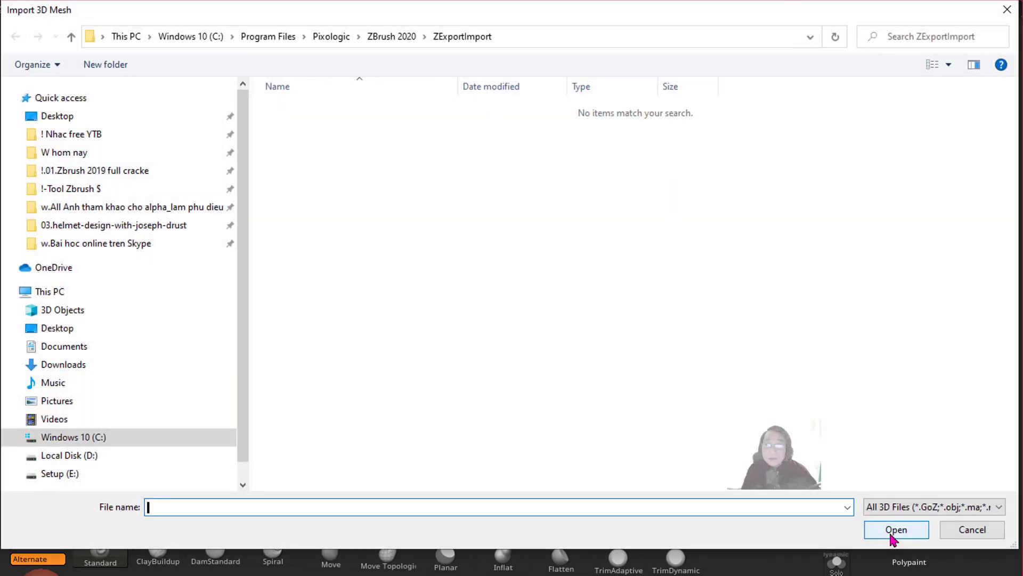
{"action": "left_click", "coordinate": [94, 438]}
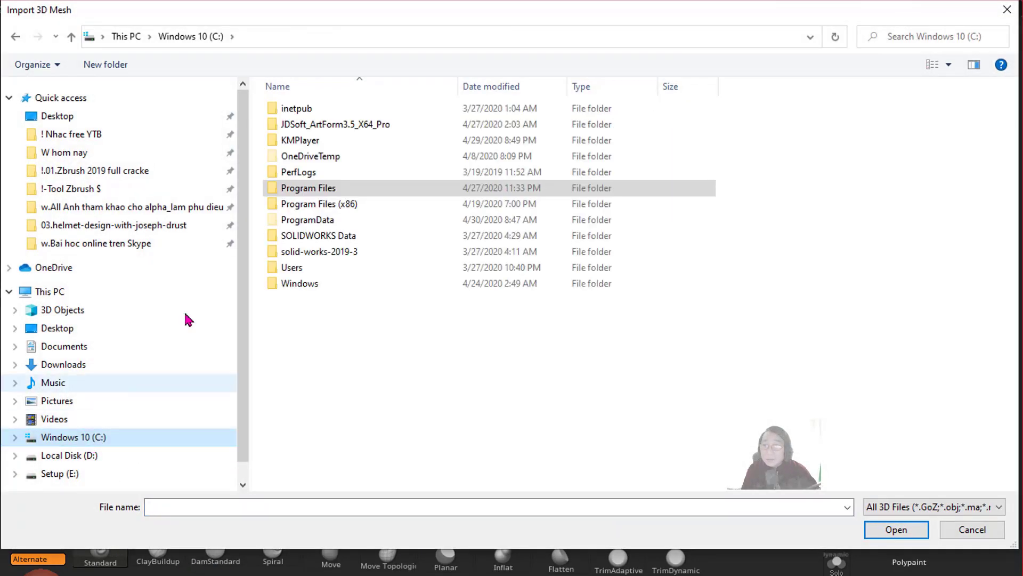
{"action": "double_click", "coordinate": [289, 267]}
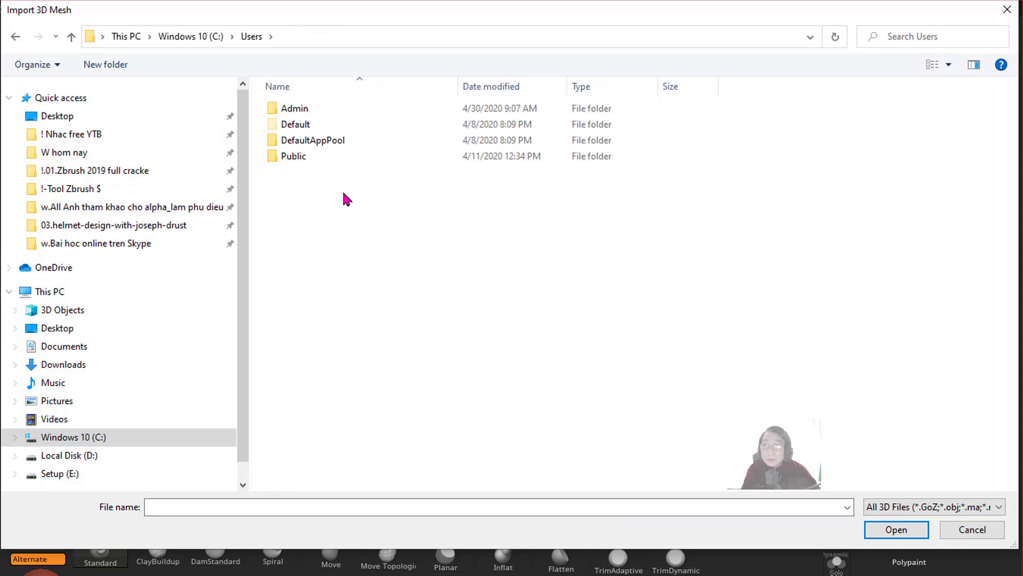
{"action": "double_click", "coordinate": [303, 112]}
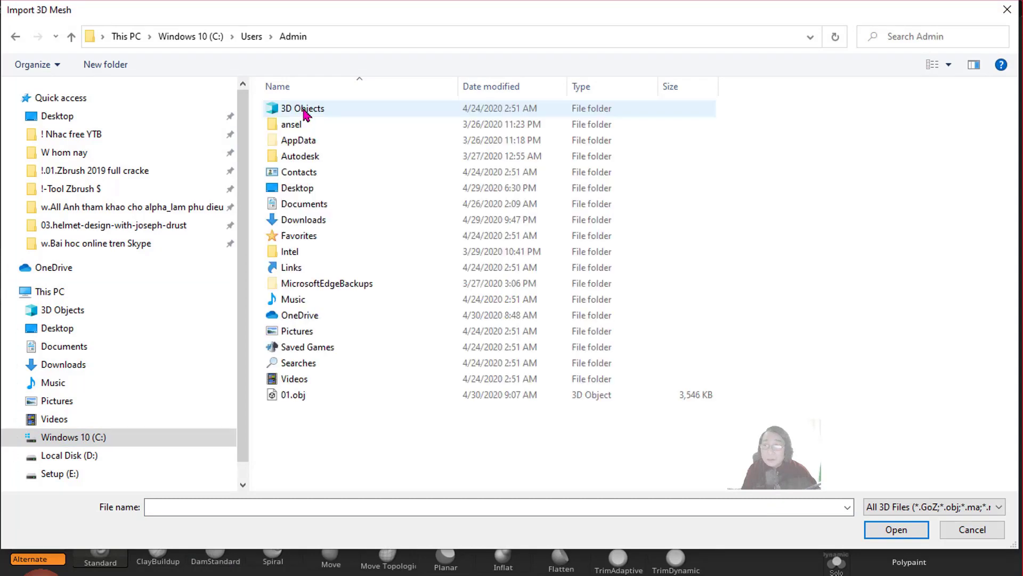
{"action": "left_click", "coordinate": [294, 398]}
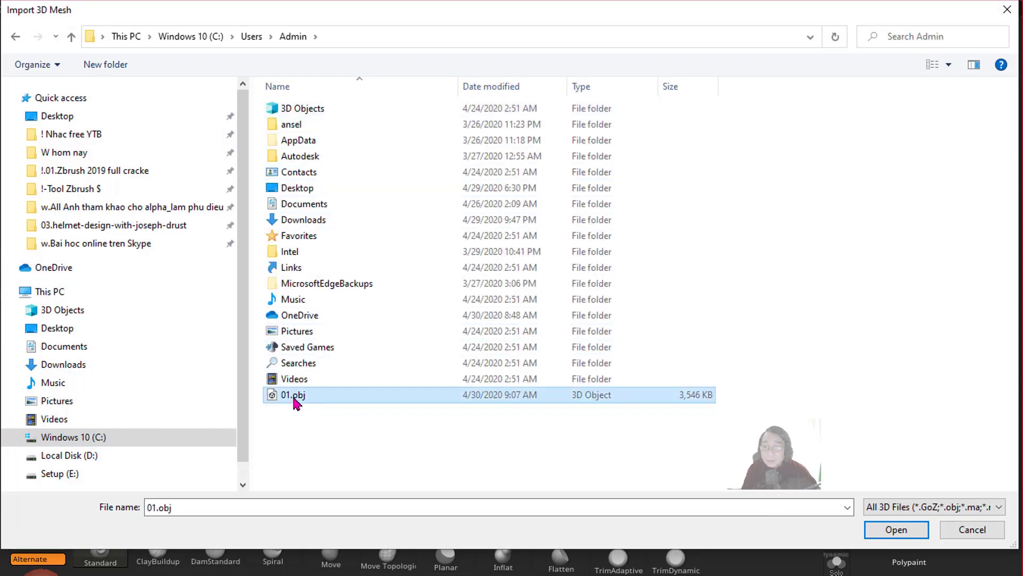
{"action": "double_click", "coordinate": [295, 397]}
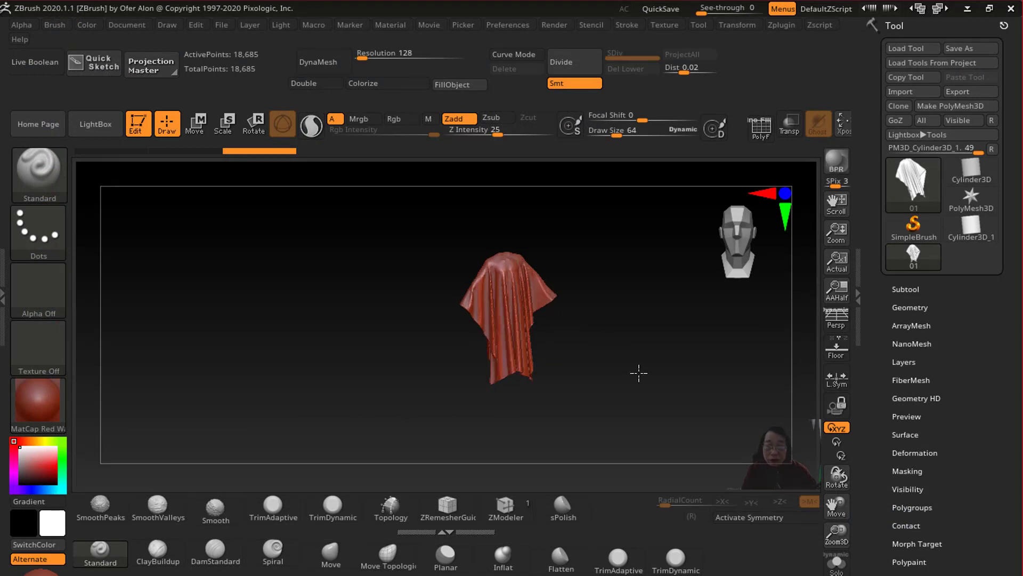
Orbit and zoom on the robe, subdividing it one level with Divide.
{"action": "left_click_drag", "start_coordinate": [637, 372], "coordinate": [693, 349]}
{"action": "mouse_move", "coordinate": [624, 349]}
{"action": "left_mouse_down"}
{"action": "mouse_move", "coordinate": [572, 337]}
{"action": "mouse_move", "coordinate": [573, 356]}
{"action": "left_mouse_up"}
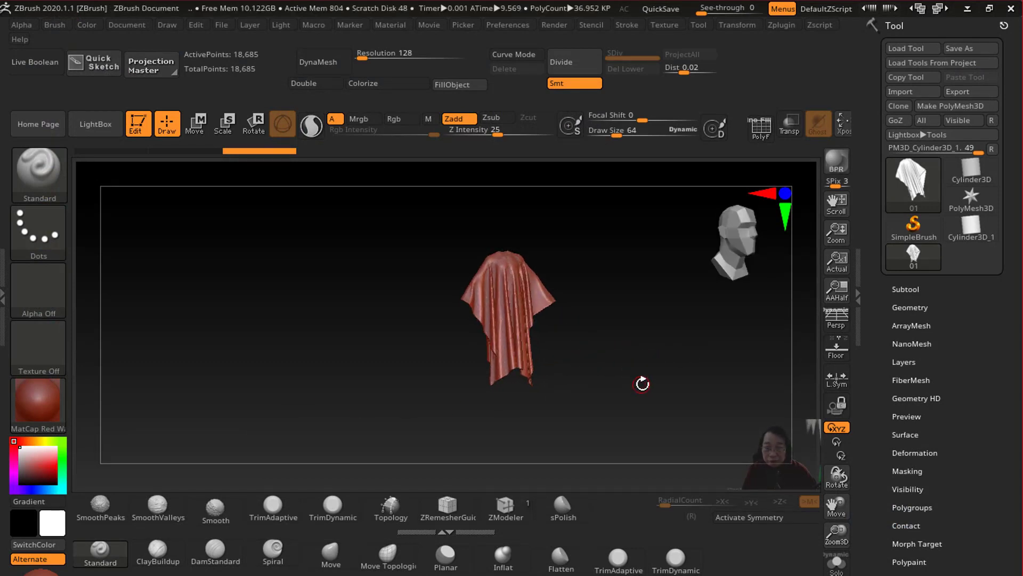
{"action": "scroll", "coordinate": [644, 383], "scroll_direction": "up", "scroll_amount": 2}
{"action": "scroll", "coordinate": [644, 383], "scroll_direction": "up", "scroll_amount": 3}
{"action": "scroll", "coordinate": [634, 381], "scroll_direction": "up", "scroll_amount": 2}
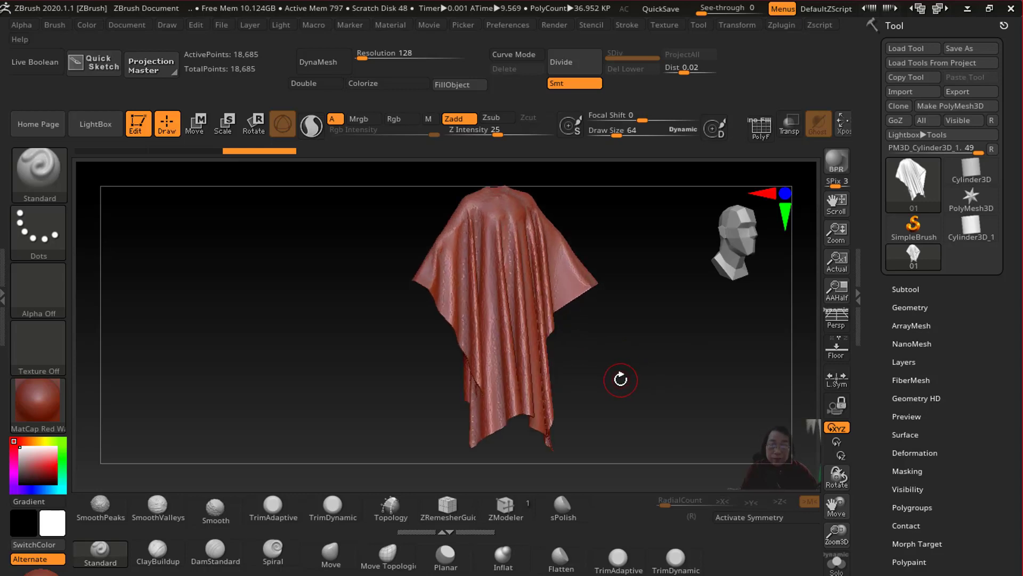
{"action": "left_click", "coordinate": [561, 62]}
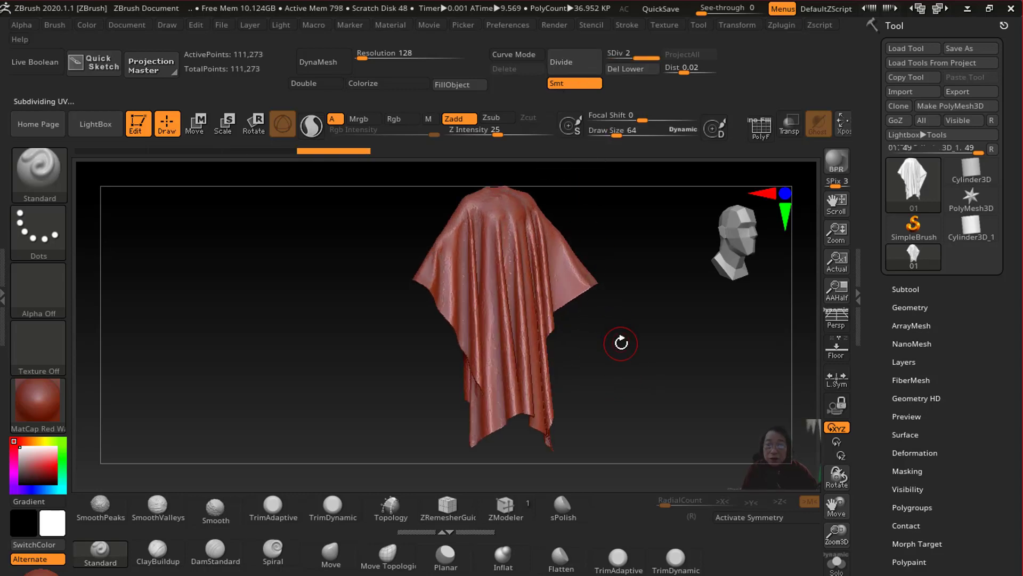
{"action": "mouse_move", "coordinate": [621, 343]}
{"action": "left_mouse_down"}
{"action": "mouse_move", "coordinate": [756, 343]}
{"action": "mouse_move", "coordinate": [617, 354]}
{"action": "mouse_move", "coordinate": [580, 338]}
{"action": "mouse_move", "coordinate": [692, 344]}
{"action": "mouse_move", "coordinate": [583, 349]}
{"action": "left_mouse_up"}
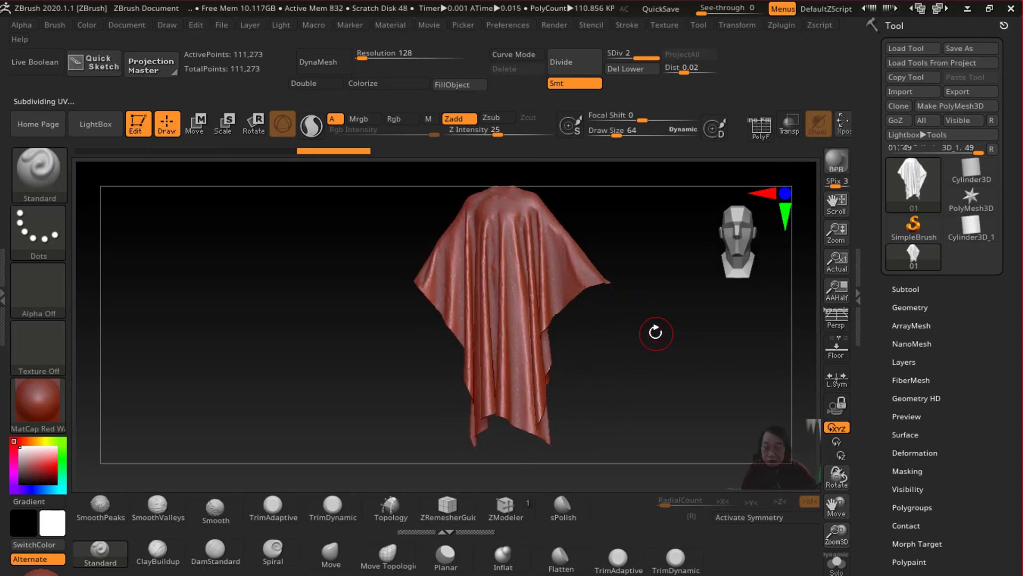
{"action": "left_click_drag", "start_coordinate": [655, 334], "coordinate": [583, 363], "text": "alt"}
Minimize ZBrush, bring Marvelous Designer back, and zoom in on the robe.
{"action": "left_click", "coordinate": [967, 9]}
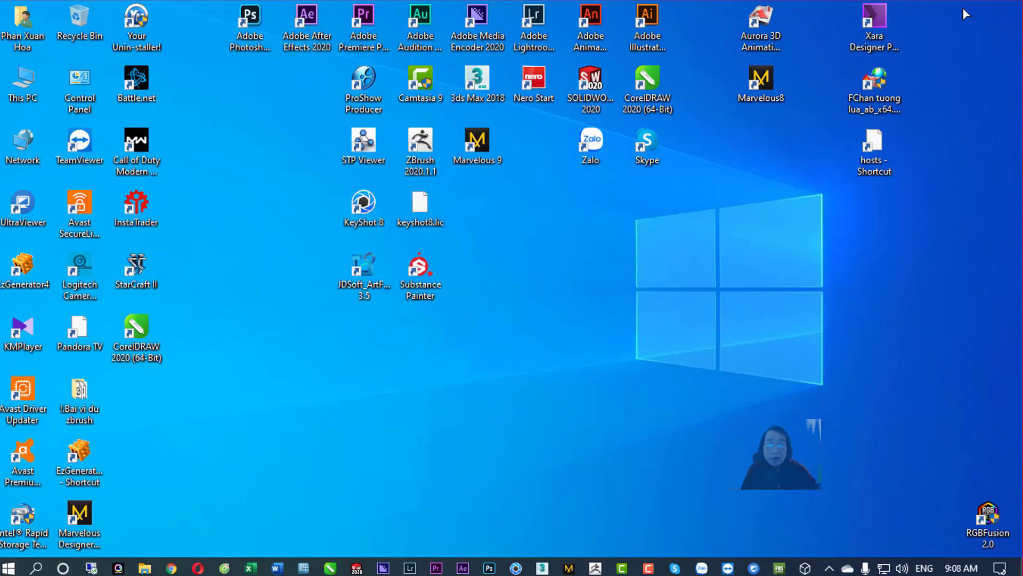
{"action": "left_click", "coordinate": [568, 568]}
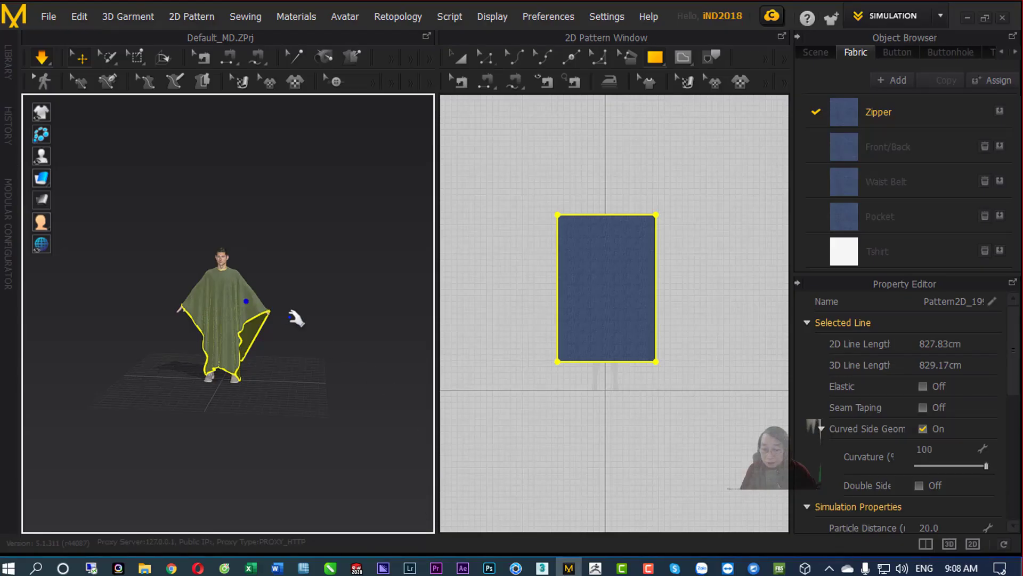
{"action": "scroll", "coordinate": [291, 304], "scroll_direction": "up", "scroll_amount": 2}
{"action": "scroll", "coordinate": [293, 314], "scroll_direction": "up", "scroll_amount": 3}
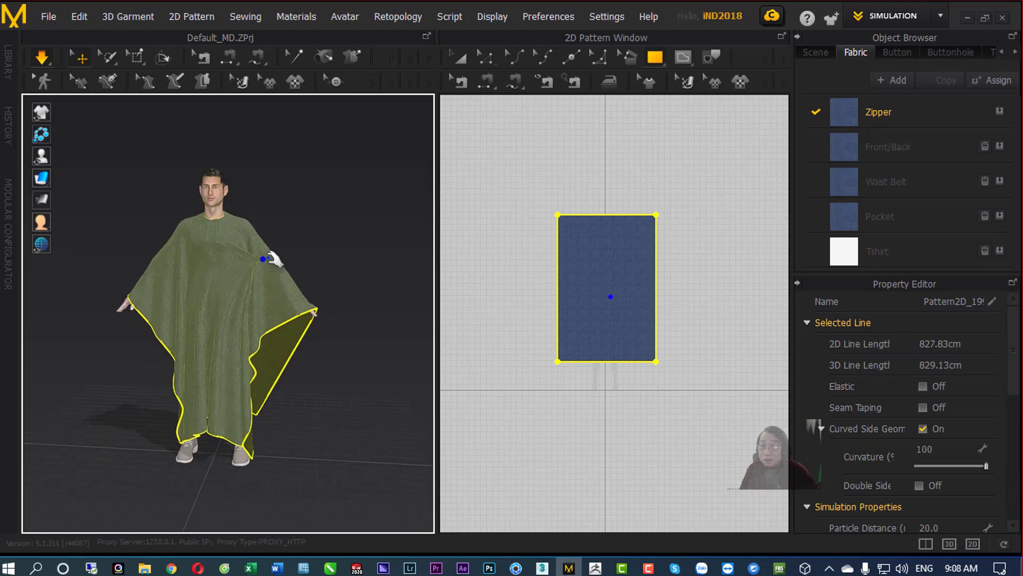
Drag the cape's right side, arm flap and front hem into position.
{"action": "left_click_drag", "start_coordinate": [266, 287], "coordinate": [258, 235]}
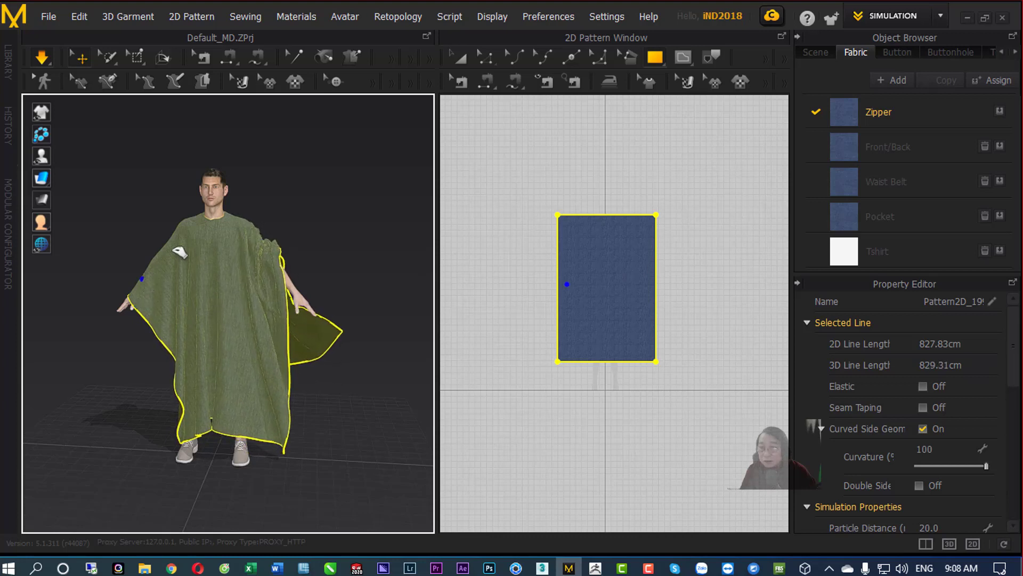
{"action": "left_click_drag", "start_coordinate": [139, 308], "coordinate": [175, 226]}
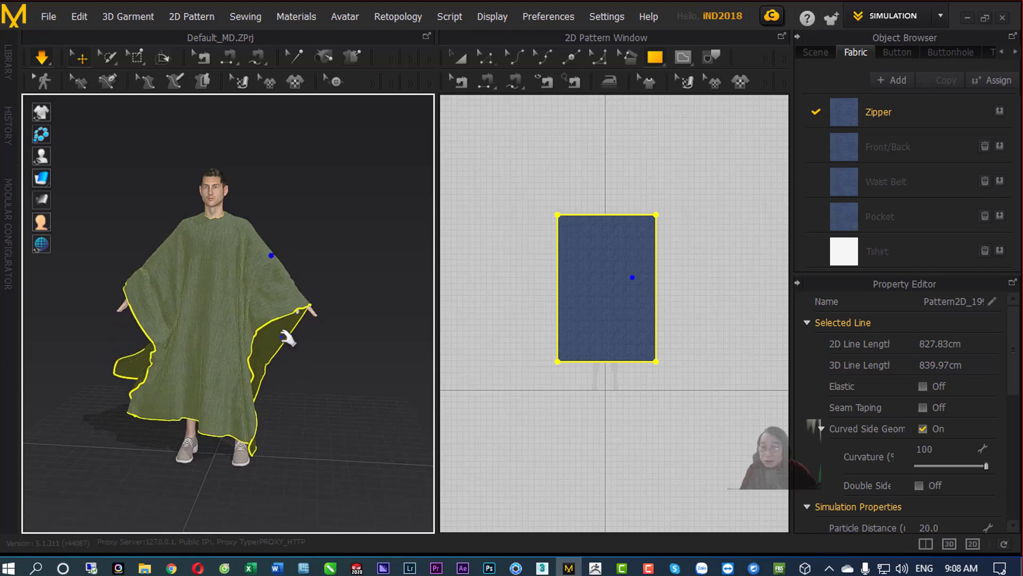
{"action": "mouse_move", "coordinate": [229, 405]}
{"action": "left_mouse_down"}
{"action": "mouse_move", "coordinate": [103, 411]}
{"action": "mouse_move", "coordinate": [146, 471]}
{"action": "left_mouse_up"}
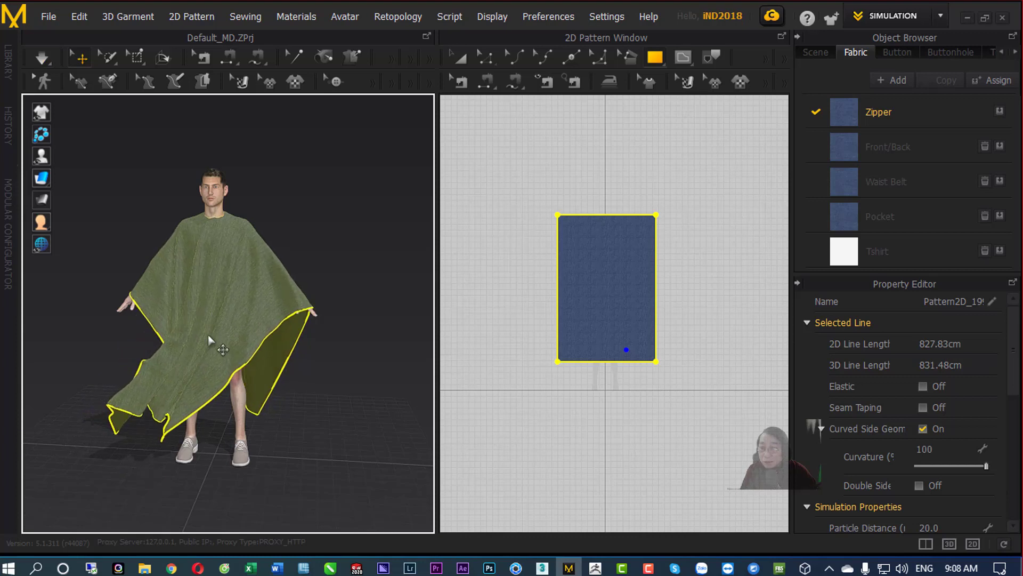
{"action": "mouse_move", "coordinate": [331, 403]}
{"action": "right_mouse_down"}
{"action": "mouse_move", "coordinate": [363, 423]}
{"action": "mouse_move", "coordinate": [239, 442]}
{"action": "right_mouse_up"}
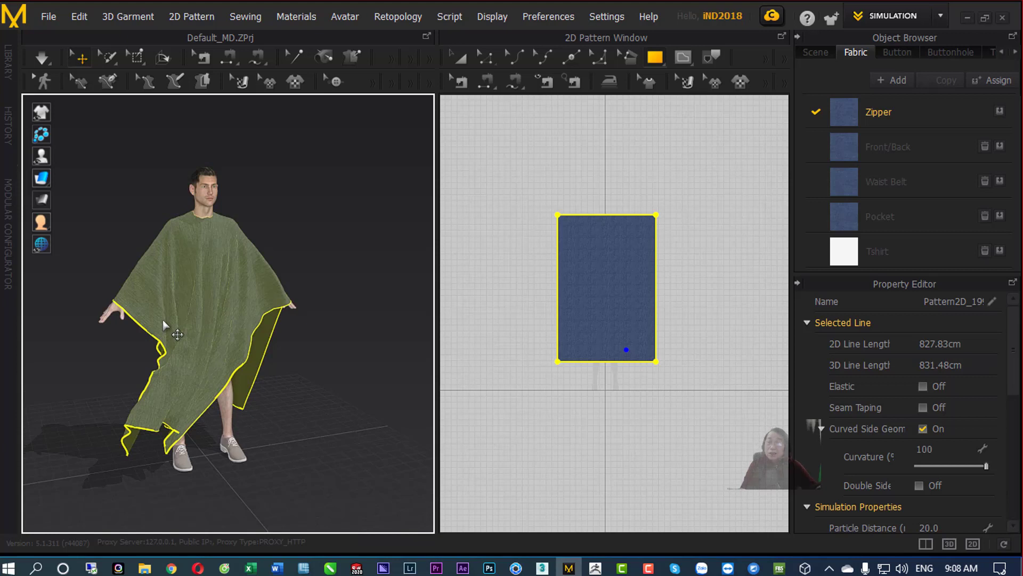
Simulate the cape, lift its left edge, and orbit to inspect the robe from several sides.
{"action": "left_click", "coordinate": [48, 62]}
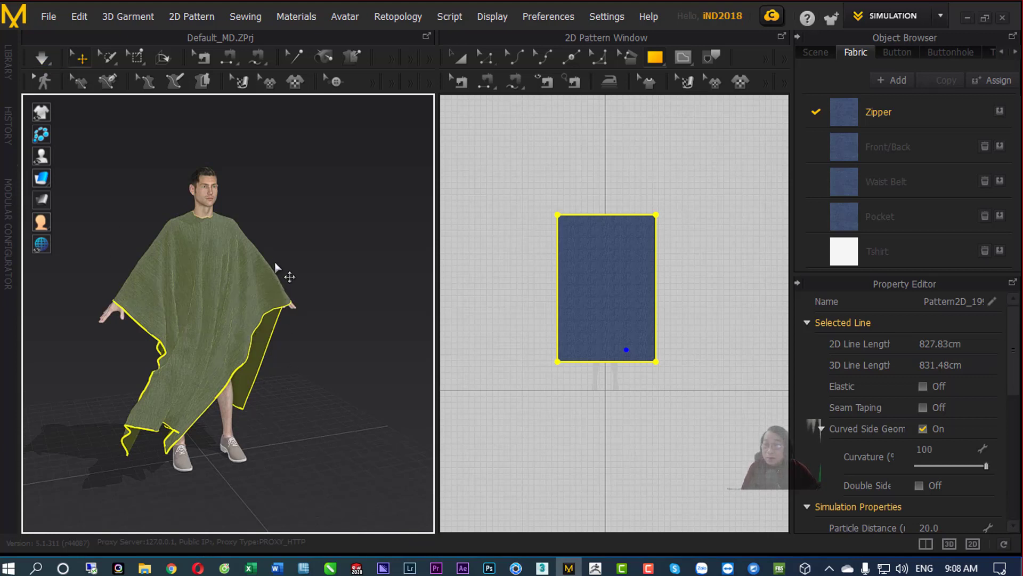
{"action": "key", "text": "space"}
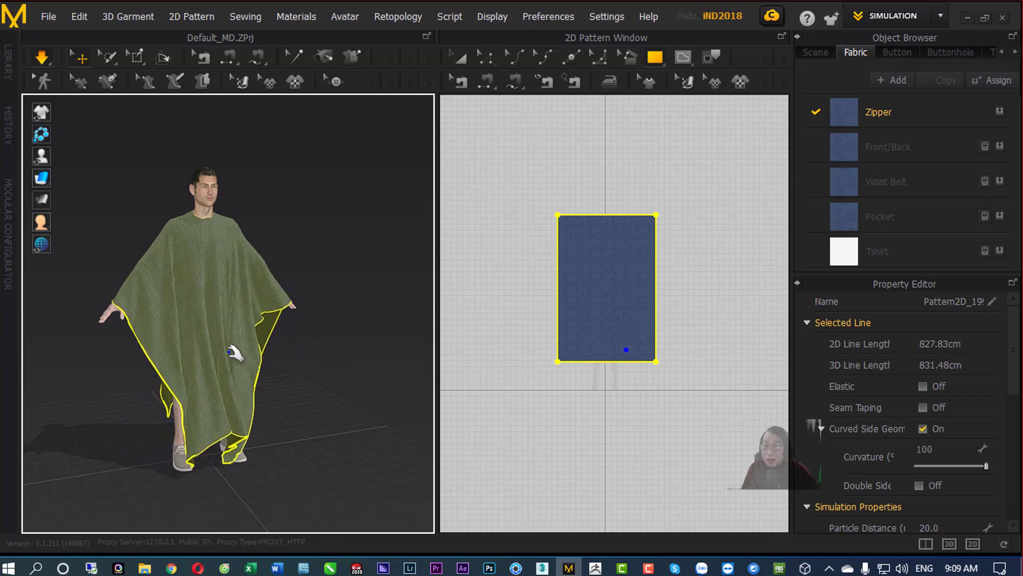
{"action": "left_click_drag", "start_coordinate": [137, 301], "coordinate": [164, 228]}
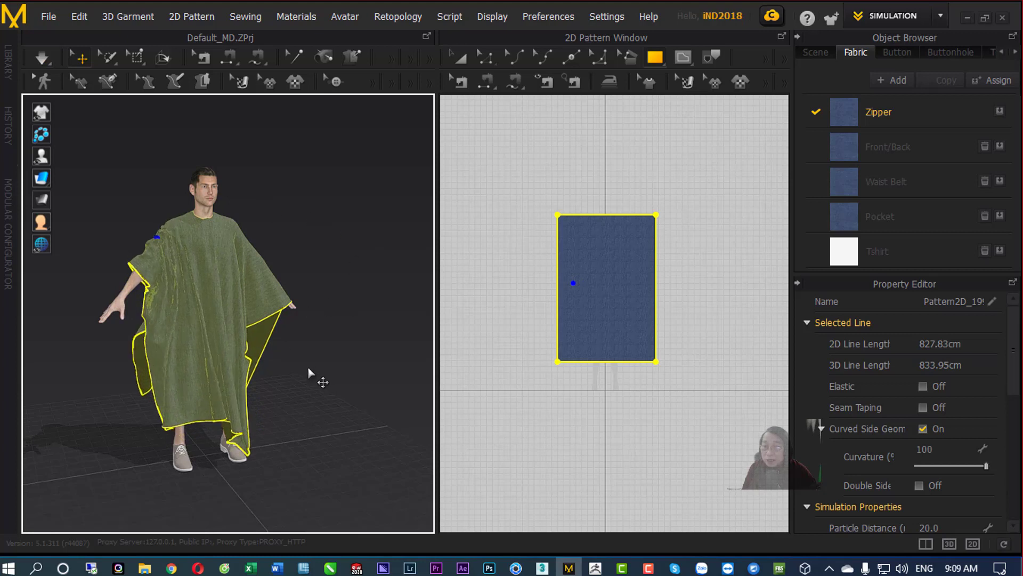
{"action": "mouse_move", "coordinate": [311, 372]}
{"action": "right_mouse_down"}
{"action": "mouse_move", "coordinate": [574, 404]}
{"action": "mouse_move", "coordinate": [320, 388]}
{"action": "mouse_move", "coordinate": [251, 365]}
{"action": "mouse_move", "coordinate": [299, 375]}
{"action": "right_mouse_up"}
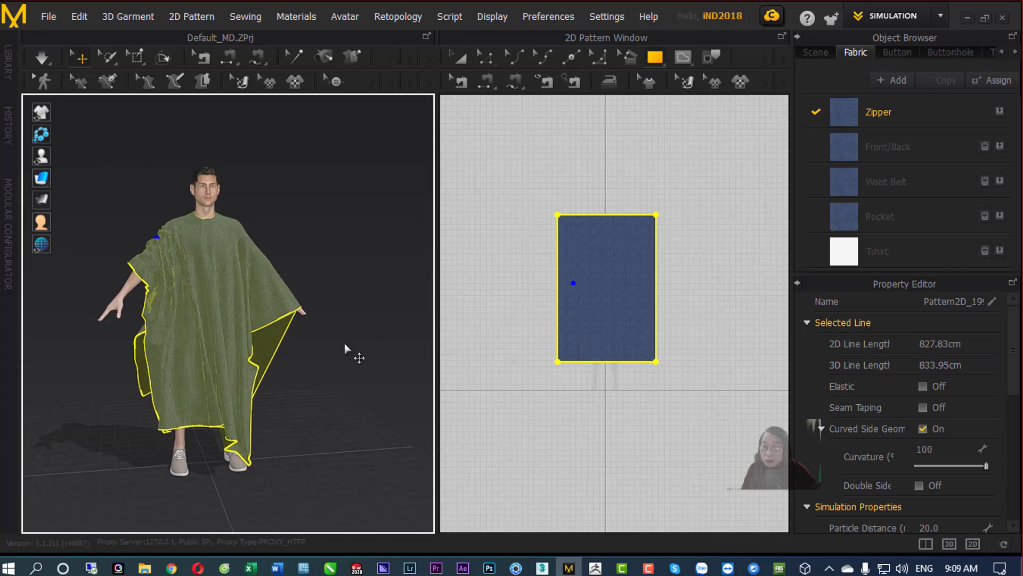
{"action": "mouse_move", "coordinate": [345, 347]}
{"action": "right_mouse_down"}
{"action": "mouse_move", "coordinate": [331, 370]}
{"action": "mouse_move", "coordinate": [230, 281]}
{"action": "right_mouse_up"}
{"action": "mouse_move", "coordinate": [331, 377]}
{"action": "right_mouse_down"}
{"action": "mouse_move", "coordinate": [356, 318]}
{"action": "mouse_move", "coordinate": [342, 336]}
{"action": "right_mouse_up"}
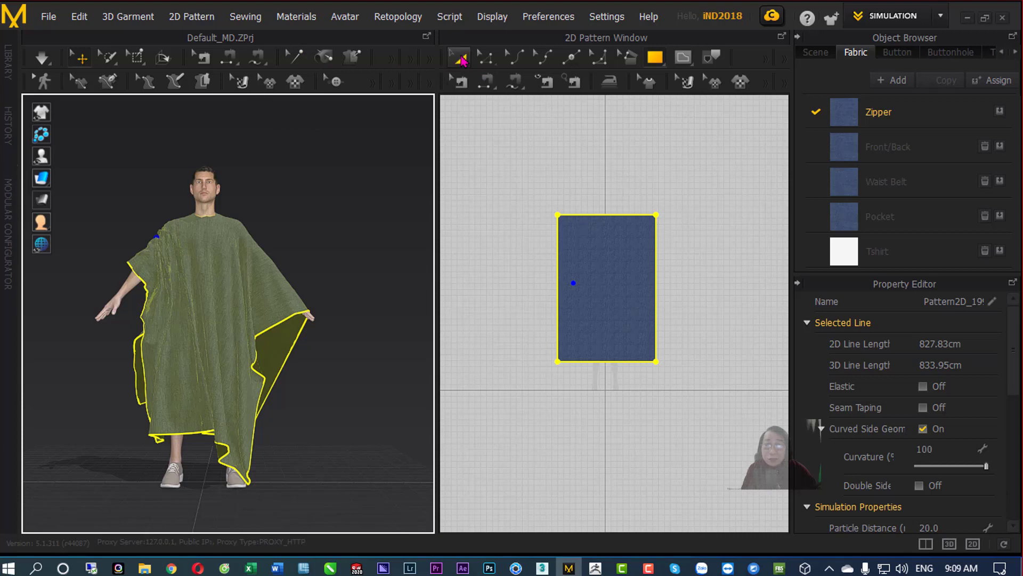
Select the rectangular robe pattern (830.44cm line) with the Transform Pattern tool.
{"action": "left_click", "coordinate": [459, 61]}
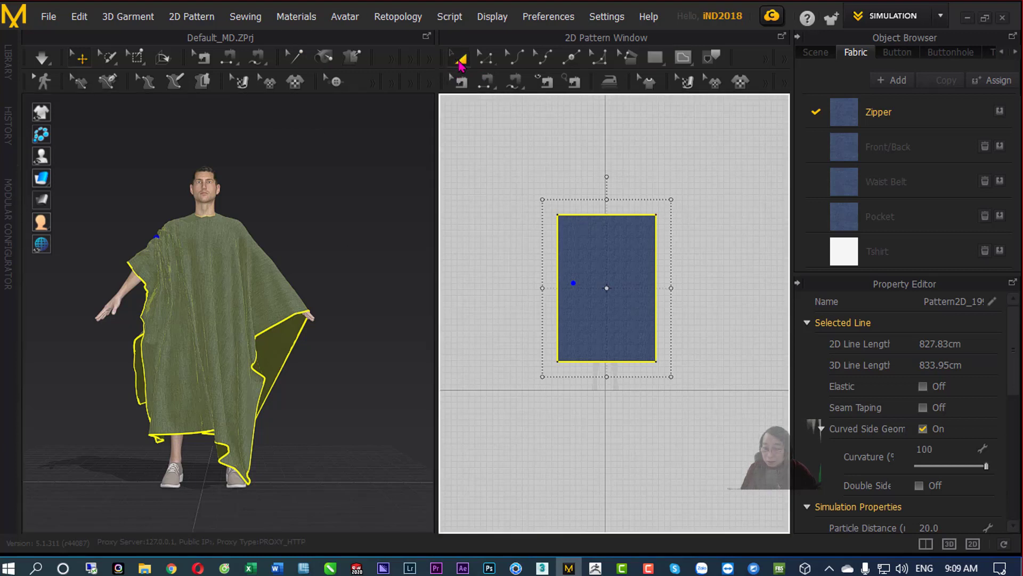
{"action": "mouse_move", "coordinate": [443, 38]}
{"action": "left_mouse_down"}
{"action": "mouse_move", "coordinate": [446, 68]}
{"action": "mouse_move", "coordinate": [379, 181]}
{"action": "left_mouse_up"}
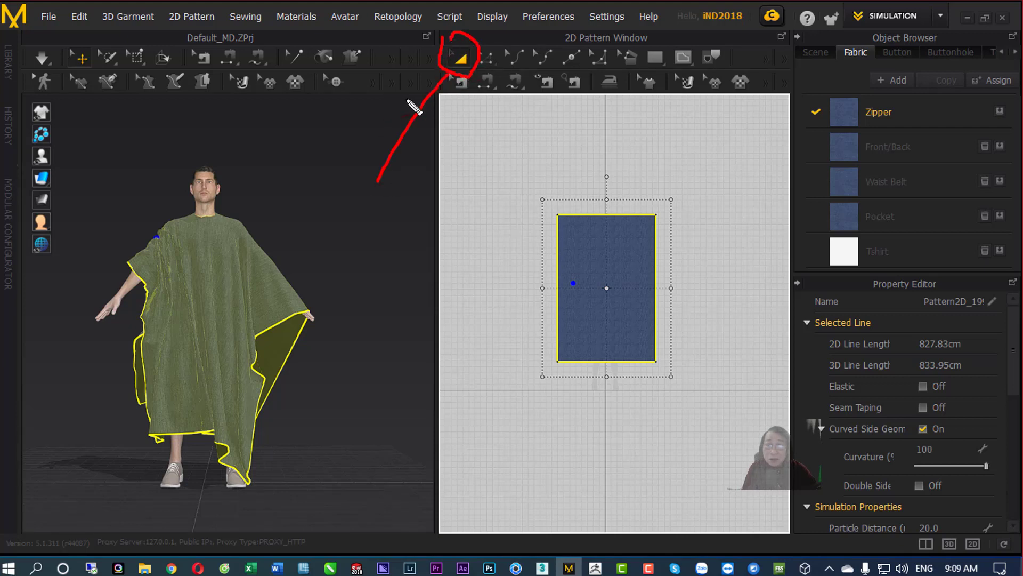
{"action": "mouse_move", "coordinate": [409, 101]}
{"action": "left_mouse_down"}
{"action": "mouse_move", "coordinate": [448, 112]}
{"action": "mouse_move", "coordinate": [441, 128]}
{"action": "left_mouse_up"}
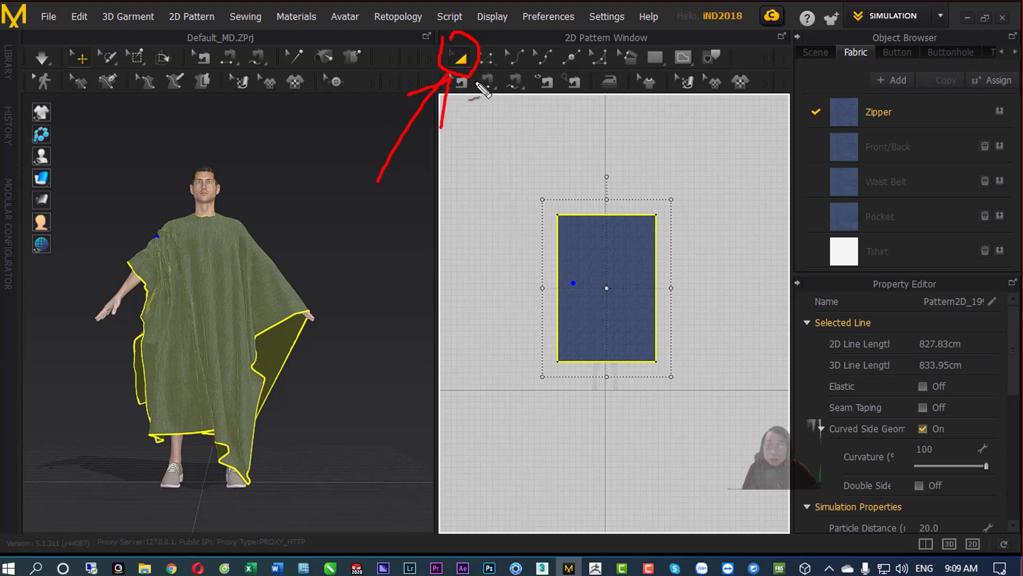
{"action": "key", "text": "Escape"}
{"action": "left_click", "coordinate": [613, 256]}
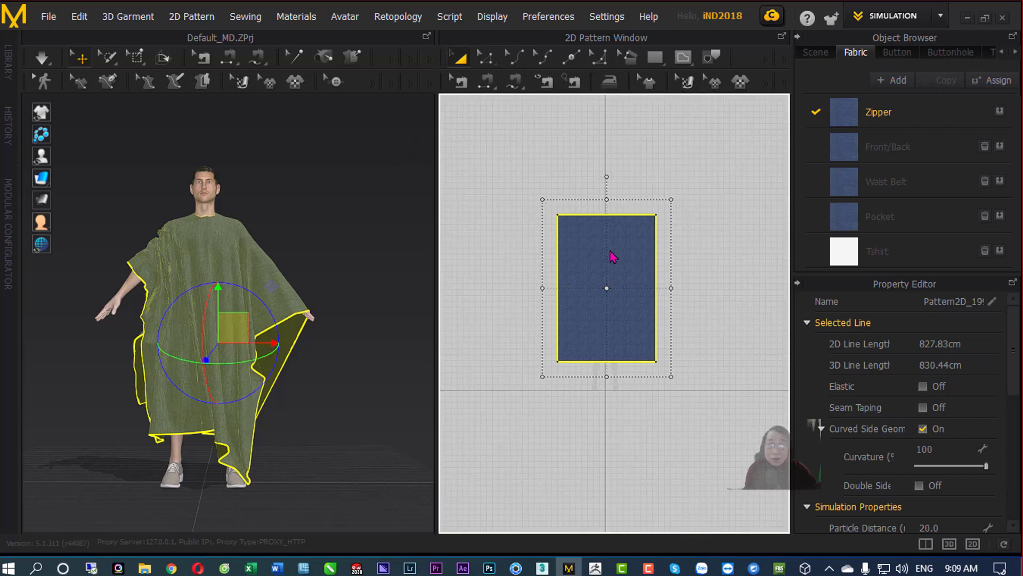
Delete the robe pattern, then zoom in and centre the avatar silhouette in the 2D view.
{"action": "key", "text": "Delete"}
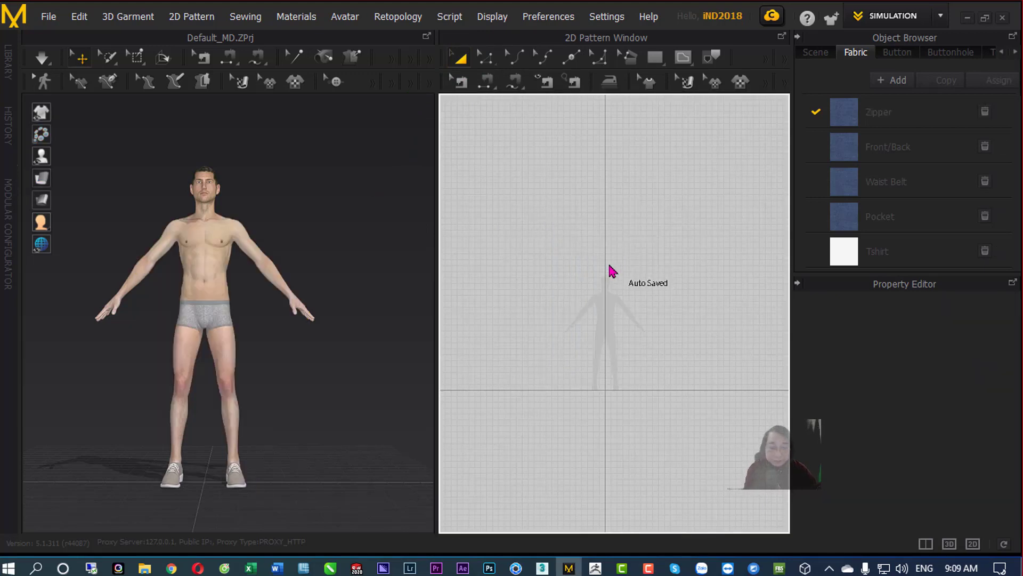
{"action": "scroll", "coordinate": [664, 379], "scroll_direction": "up", "scroll_amount": 2}
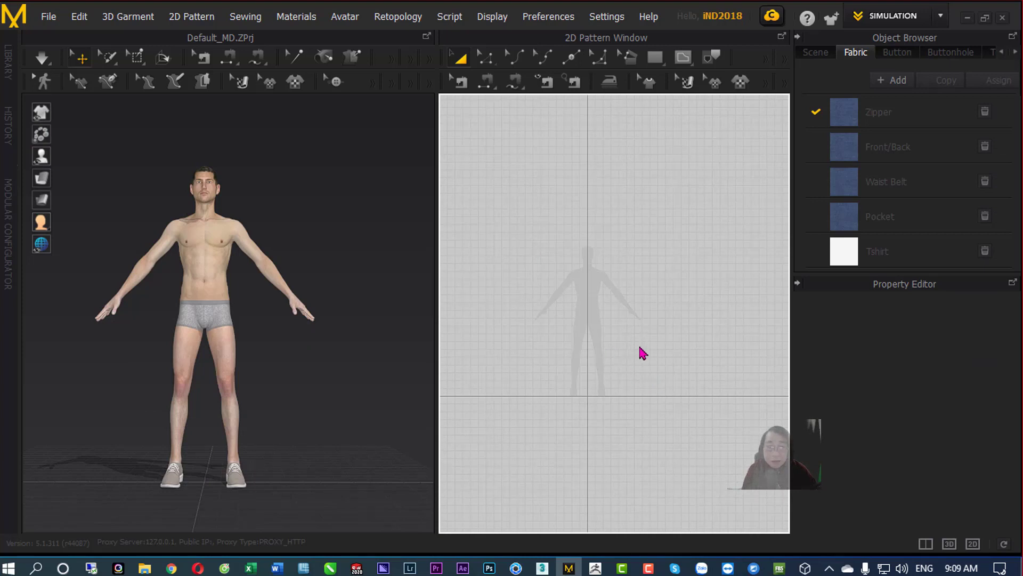
{"action": "scroll", "coordinate": [674, 347], "scroll_direction": "up", "scroll_amount": 2}
{"action": "scroll", "coordinate": [673, 347], "scroll_direction": "up", "scroll_amount": 1}
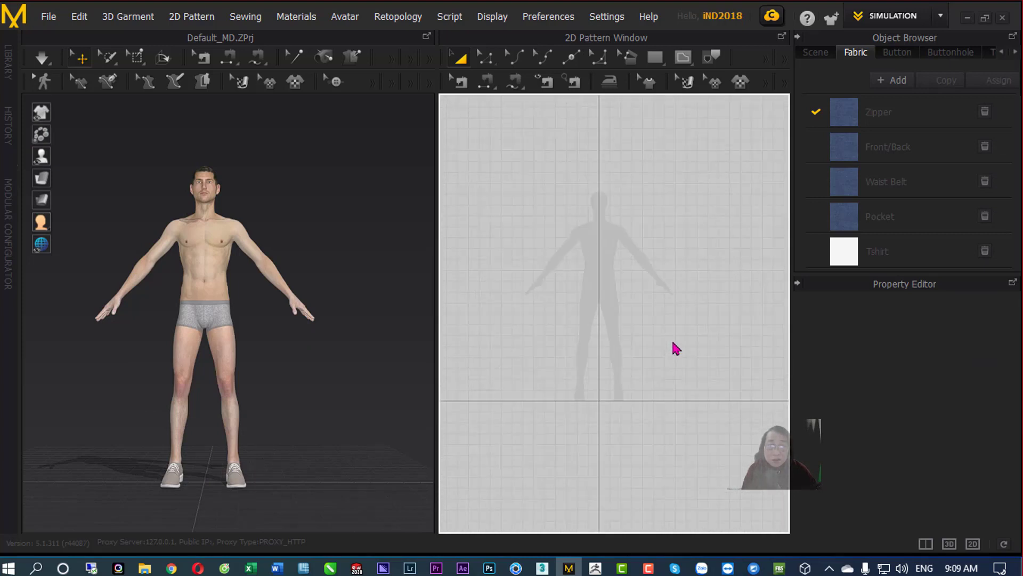
{"action": "middle_click_drag", "start_coordinate": [659, 350], "coordinate": [678, 363]}
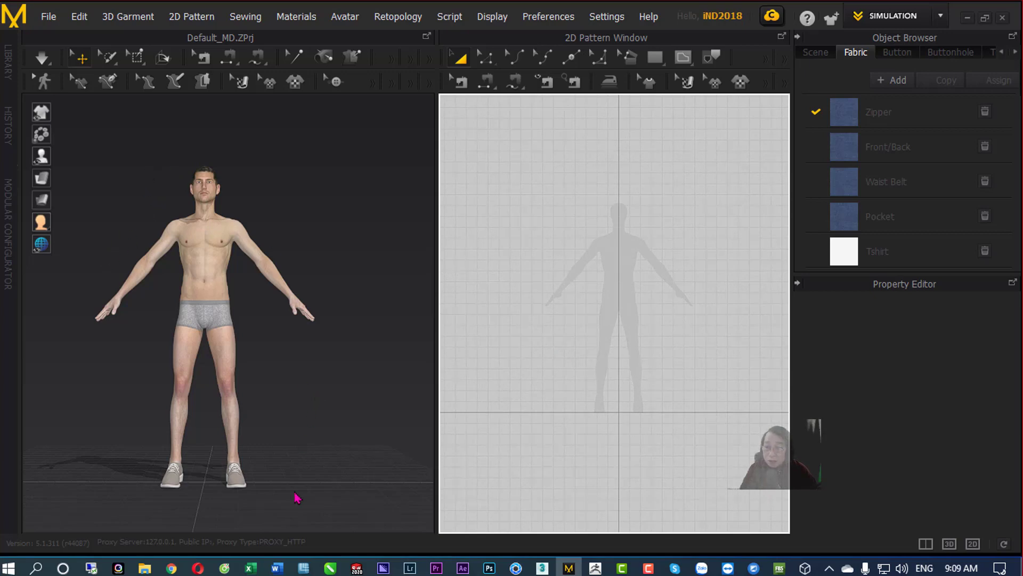
View the red vestment reference ao-le-dep10-600x434.jpg from the student's lesson folder, then close Photos and Explorer.
{"action": "left_click", "coordinate": [145, 568]}
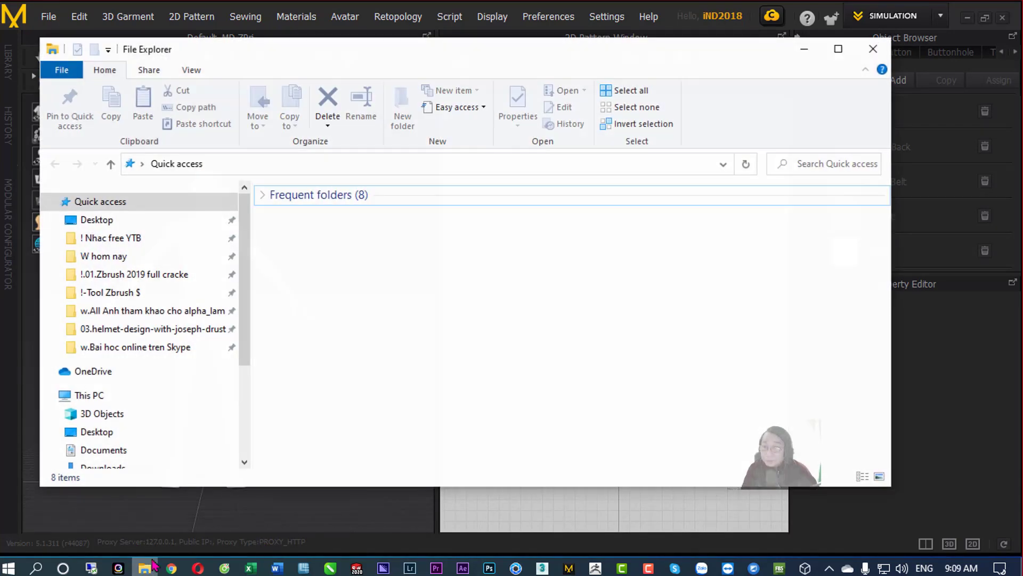
{"action": "left_click", "coordinate": [135, 347]}
{"action": "scroll", "coordinate": [352, 397], "scroll_direction": "down", "scroll_amount": 2}
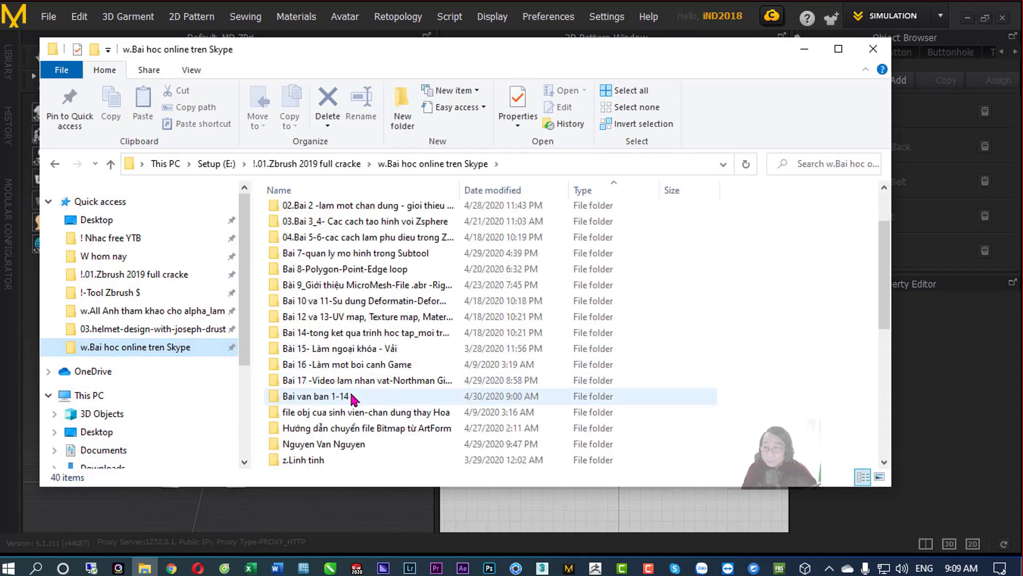
{"action": "double_click", "coordinate": [341, 444]}
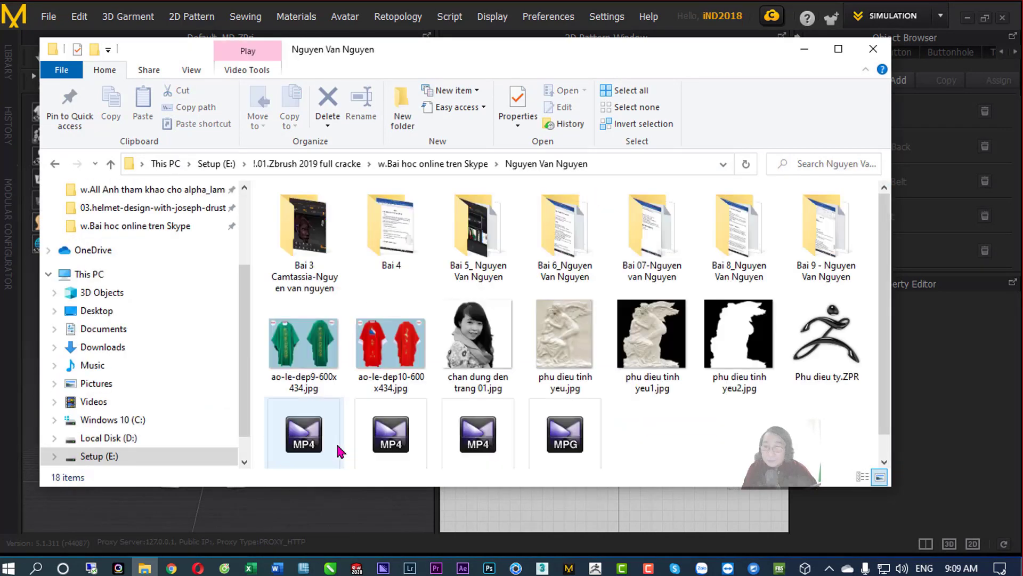
{"action": "left_click", "coordinate": [304, 341]}
{"action": "double_click", "coordinate": [392, 341]}
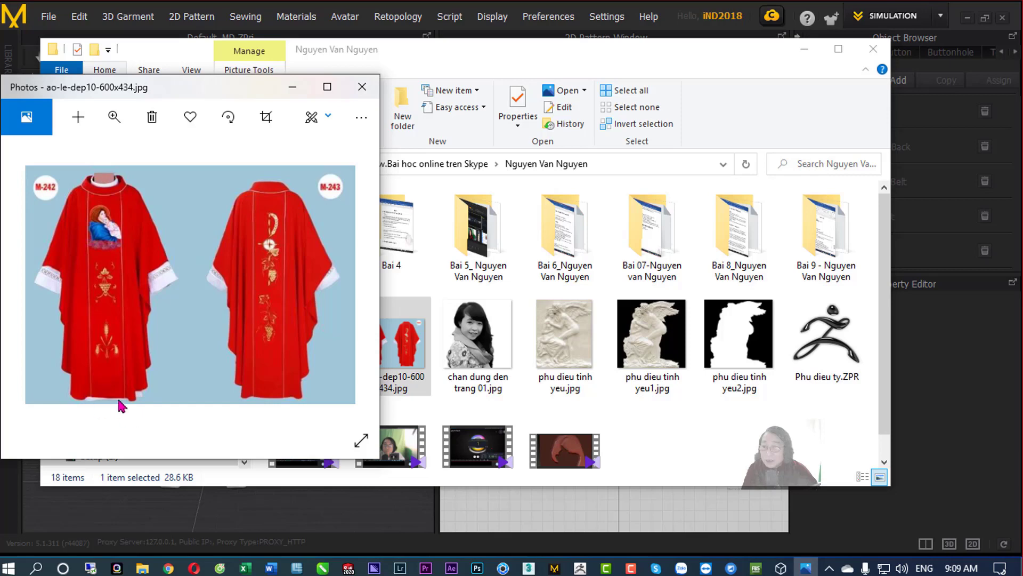
{"action": "left_click", "coordinate": [293, 89]}
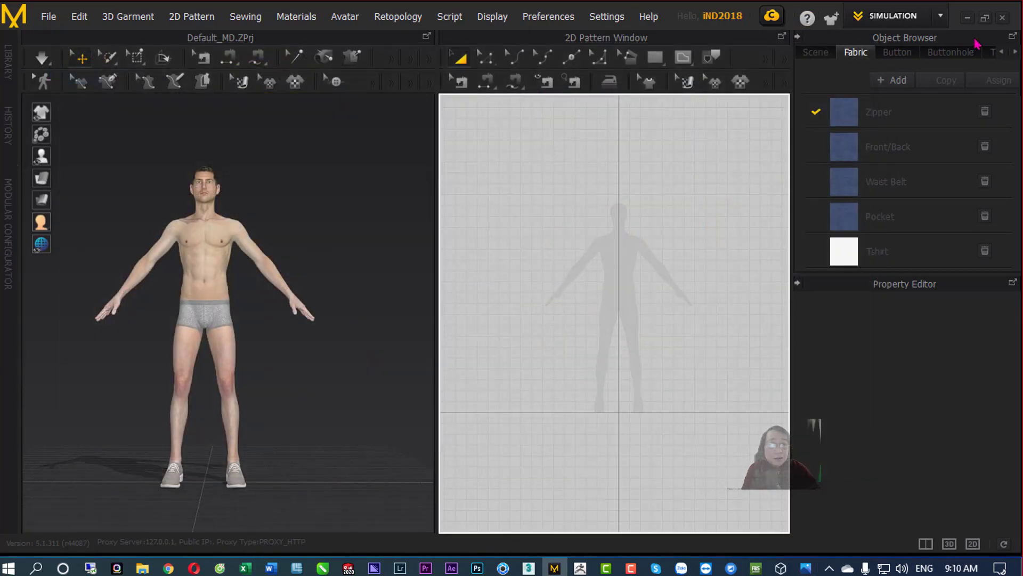
{"action": "left_click", "coordinate": [873, 48]}
Using the Polygon tool, outline the robe's sleeves and neckline from left wrist to right wrist.
{"action": "left_click", "coordinate": [656, 64]}
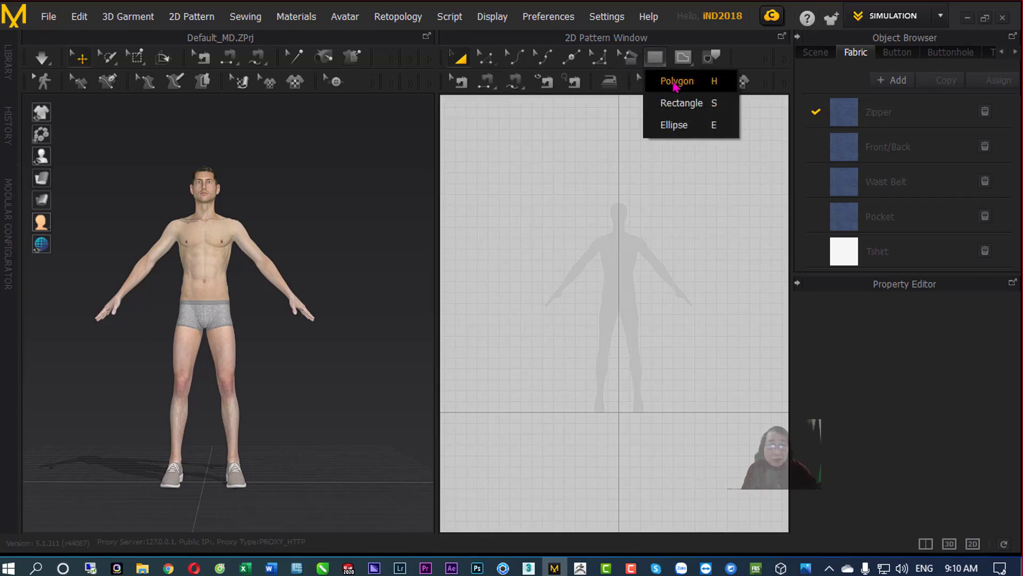
{"action": "left_click", "coordinate": [674, 83]}
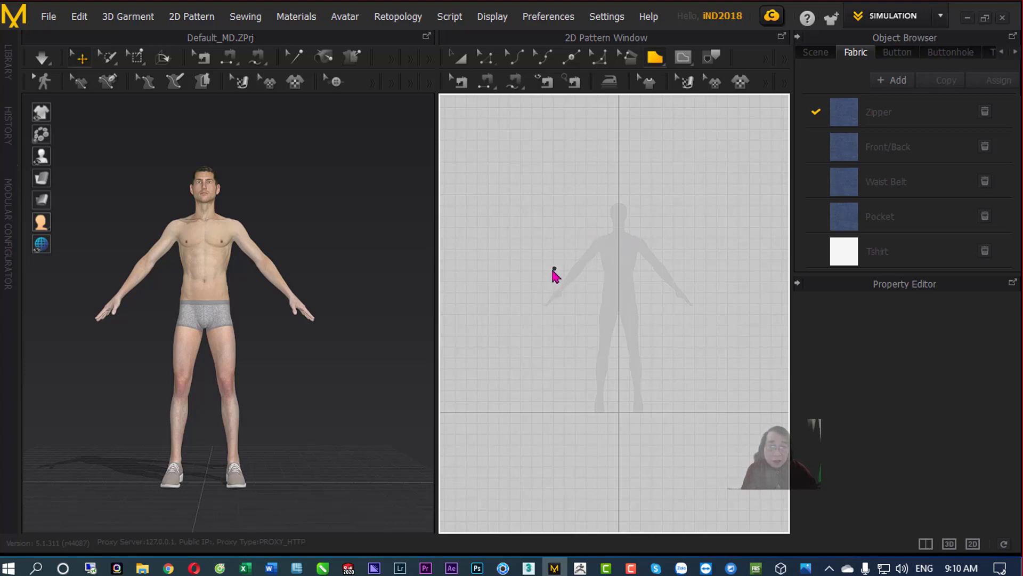
{"action": "left_click", "coordinate": [553, 271]}
{"action": "left_click", "coordinate": [589, 229]}
{"action": "left_click", "coordinate": [650, 229]}
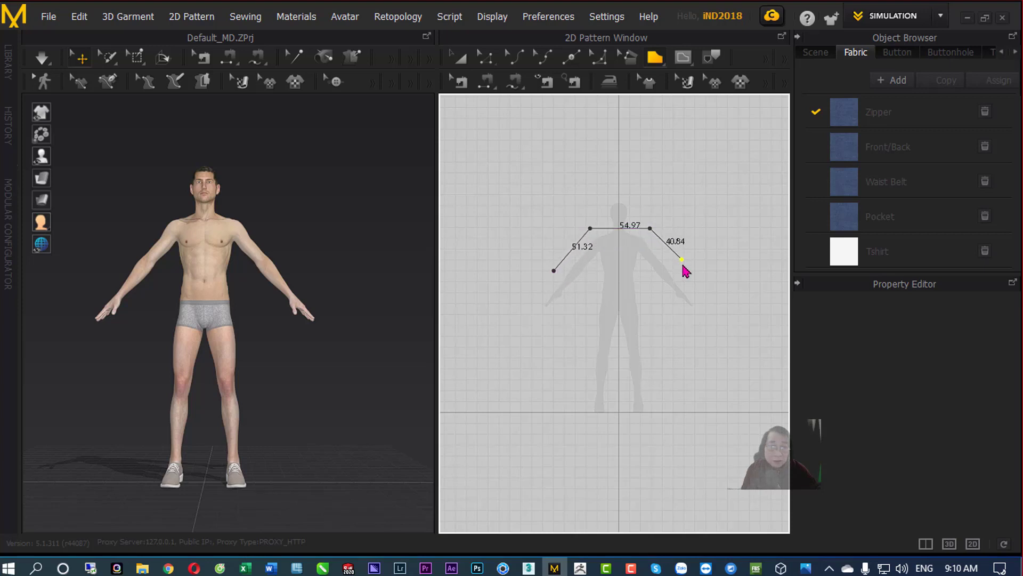
{"action": "left_click", "coordinate": [685, 271]}
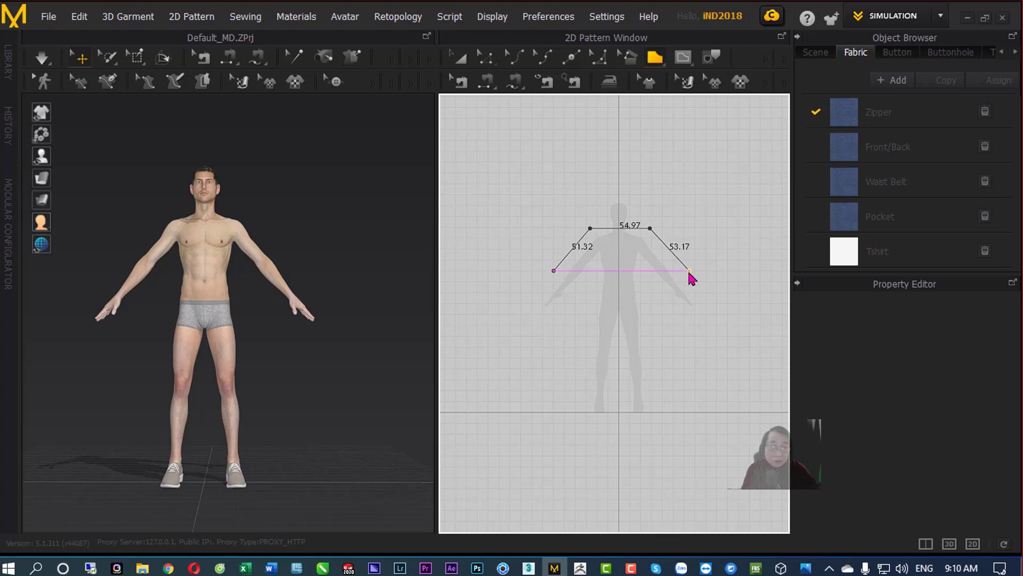
{"action": "left_click", "coordinate": [689, 270]}
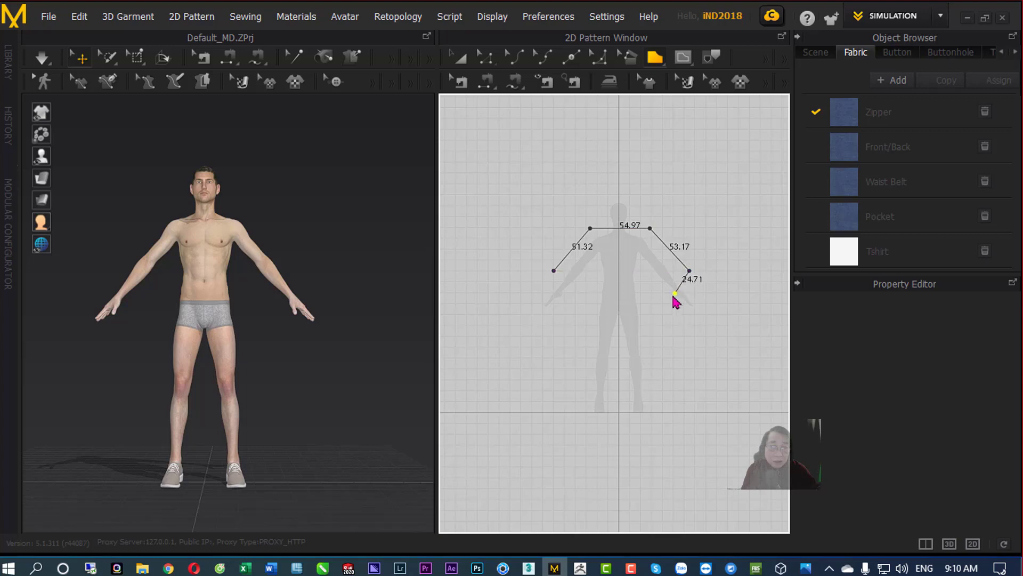
Complete the outline through the right sleeve, both hem corners and left sleeve, closing the pattern.
{"action": "left_click", "coordinate": [669, 337]}
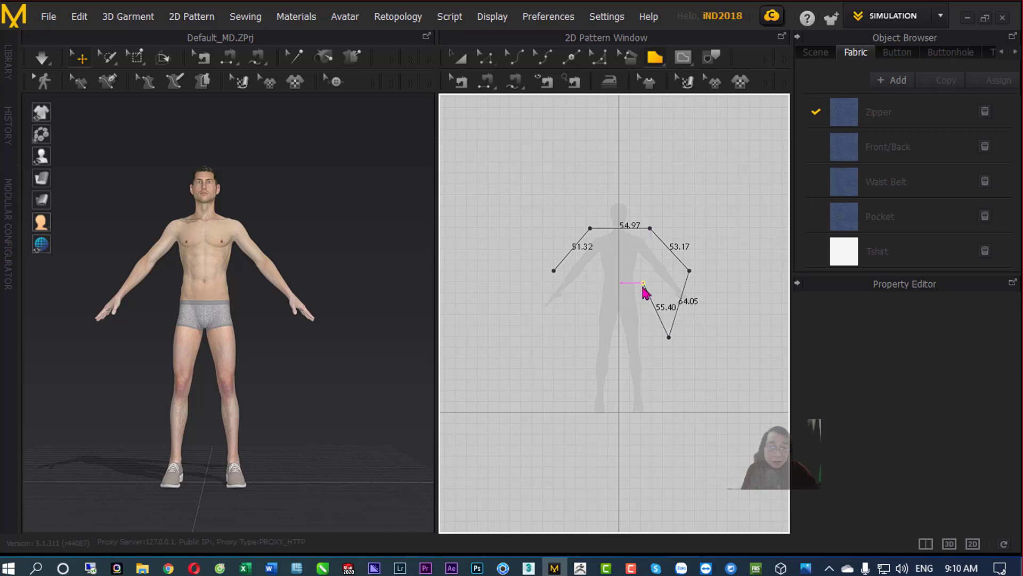
{"action": "left_click", "coordinate": [644, 282]}
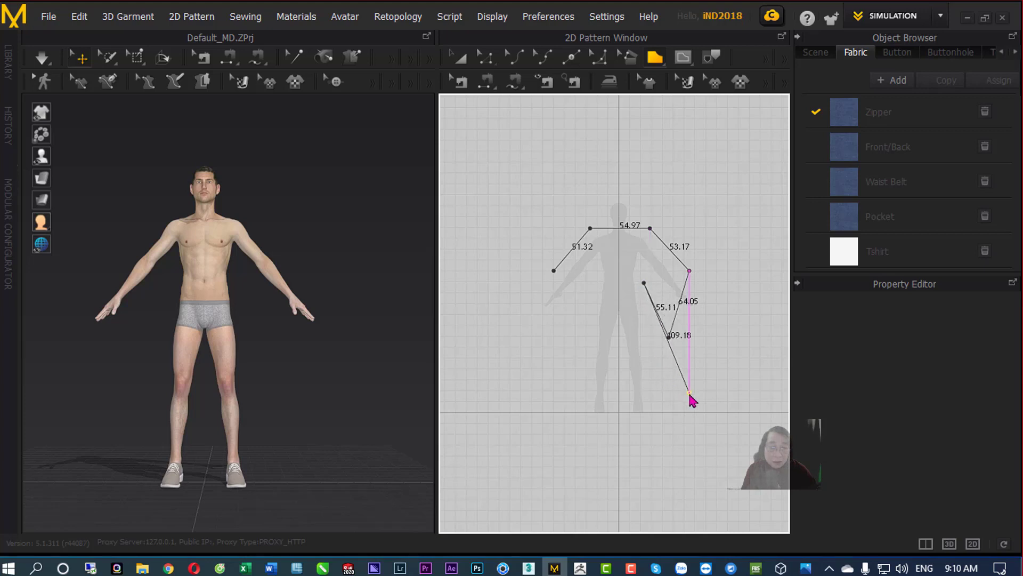
{"action": "left_click", "coordinate": [669, 392]}
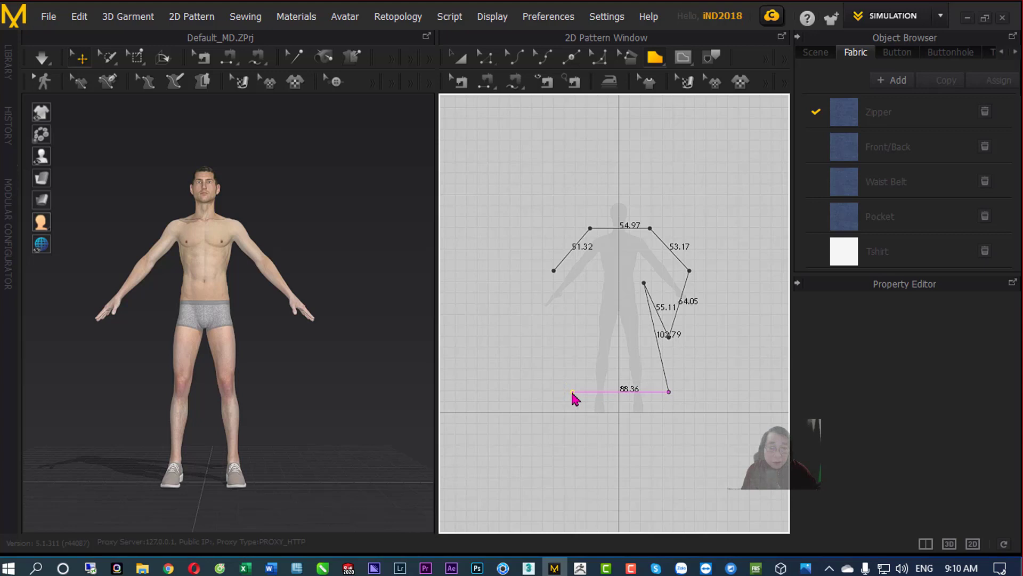
{"action": "left_click", "coordinate": [573, 392]}
{"action": "left_click", "coordinate": [602, 283]}
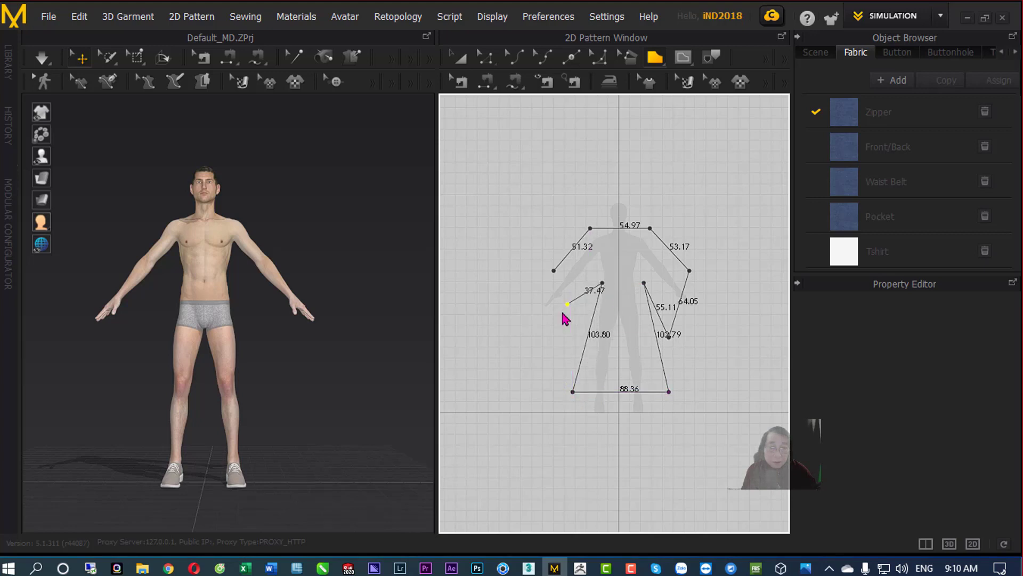
{"action": "left_click", "coordinate": [554, 337]}
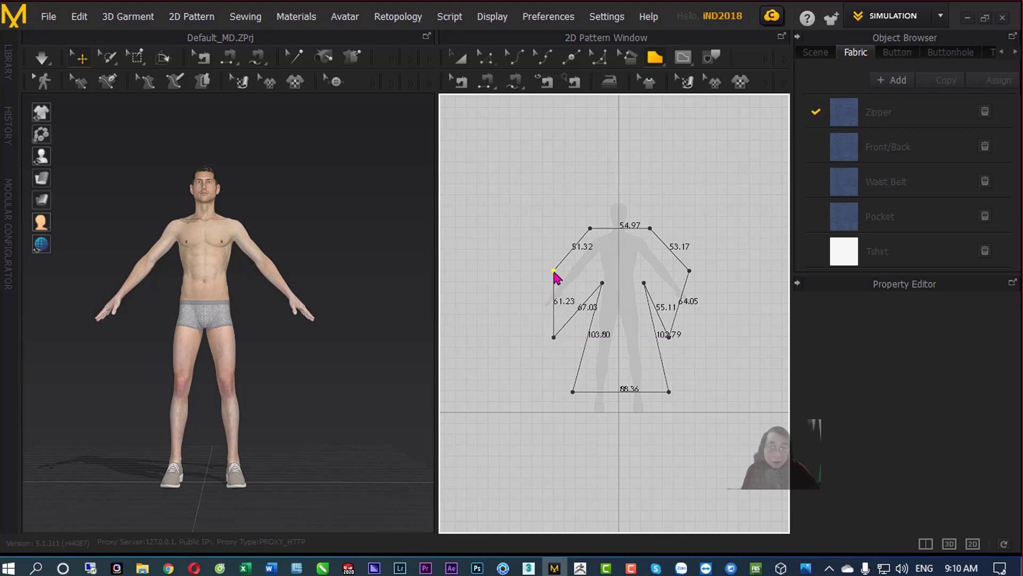
{"action": "left_click", "coordinate": [554, 270]}
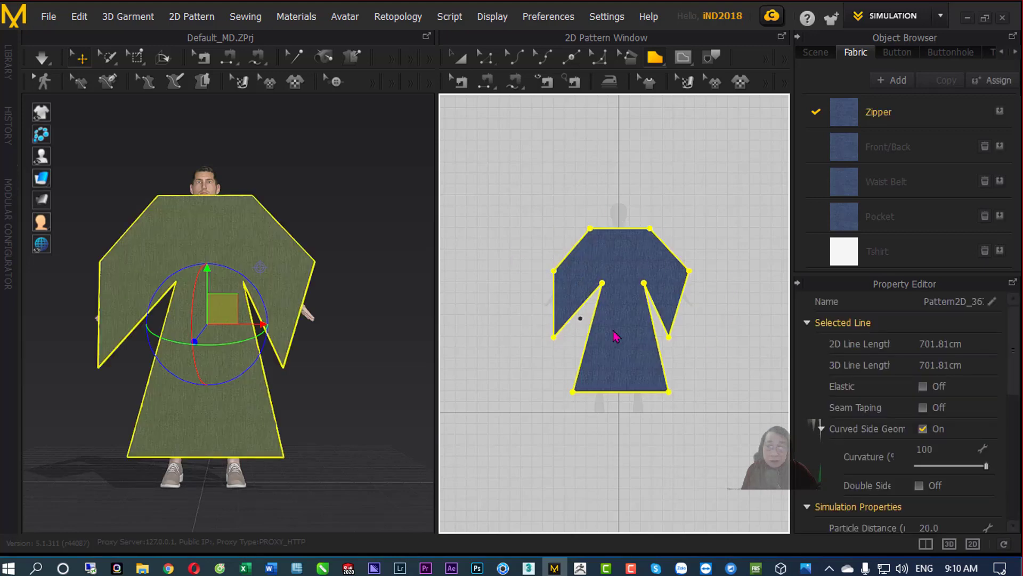
Reframe the 3D and 2D views and switch to the Transform Pattern tool.
{"action": "mouse_move", "coordinate": [356, 346]}
{"action": "right_mouse_down"}
{"action": "mouse_move", "coordinate": [516, 354]}
{"action": "mouse_move", "coordinate": [194, 344]}
{"action": "mouse_move", "coordinate": [288, 359]}
{"action": "mouse_move", "coordinate": [195, 350]}
{"action": "mouse_move", "coordinate": [354, 411]}
{"action": "mouse_move", "coordinate": [440, 373]}
{"action": "right_mouse_up"}
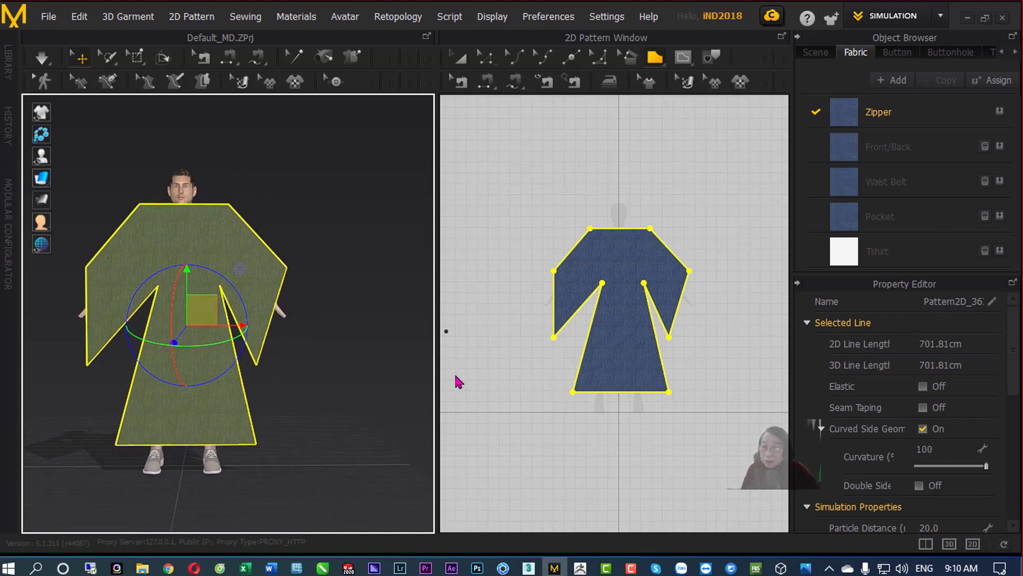
{"action": "scroll", "coordinate": [670, 342], "scroll_direction": "down", "scroll_amount": 2}
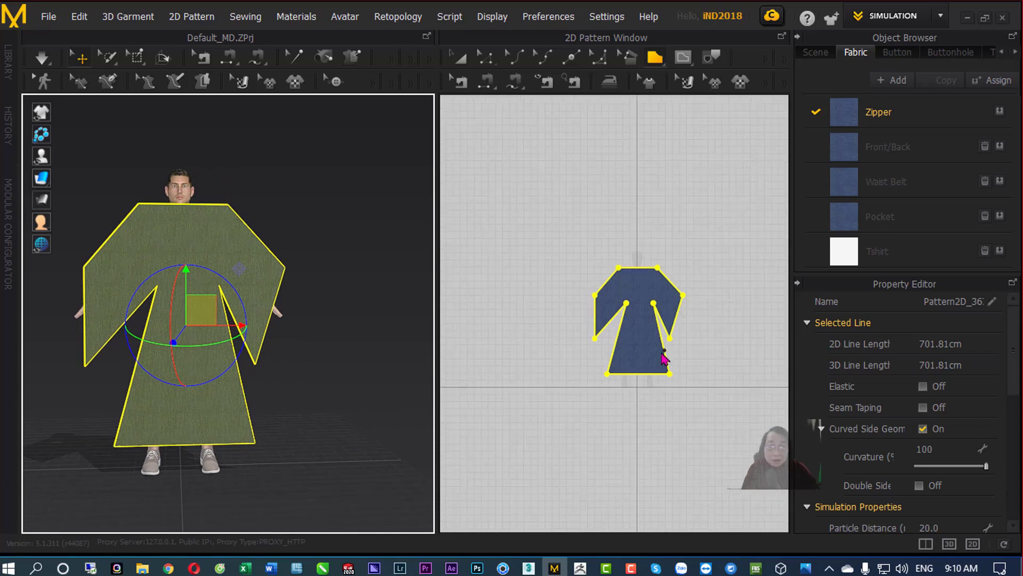
{"action": "left_click", "coordinate": [462, 59]}
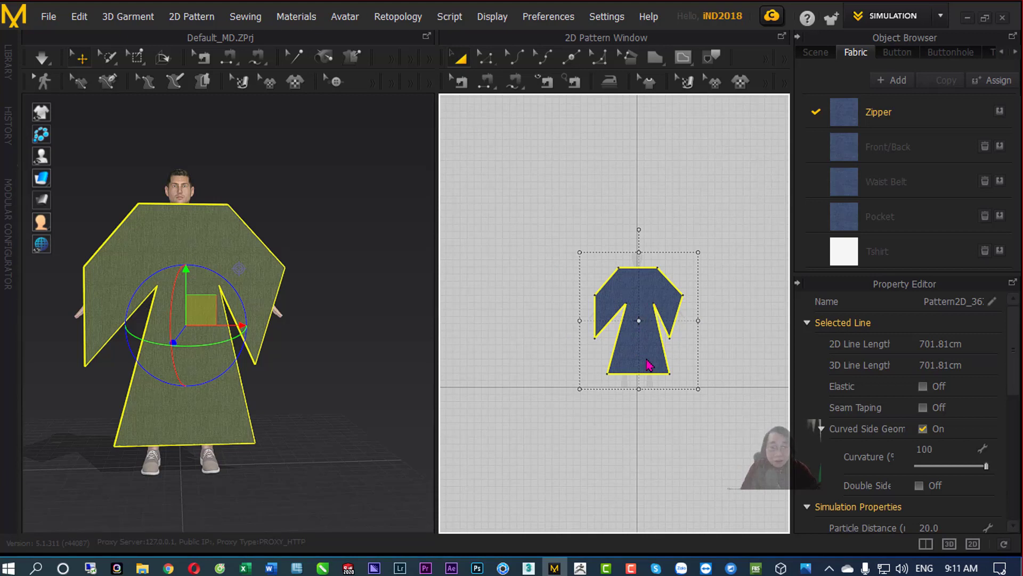
Place a pasted copy of the robe pattern beside the original and centre it on the avatar's body.
{"action": "mouse_move", "coordinate": [648, 365]}
{"action": "left_mouse_down"}
{"action": "mouse_move", "coordinate": [560, 206]}
{"action": "mouse_move", "coordinate": [530, 199]}
{"action": "mouse_move", "coordinate": [597, 222]}
{"action": "mouse_move", "coordinate": [649, 207]}
{"action": "mouse_move", "coordinate": [621, 354]}
{"action": "mouse_move", "coordinate": [643, 342]}
{"action": "mouse_move", "coordinate": [580, 238]}
{"action": "mouse_move", "coordinate": [628, 194]}
{"action": "mouse_move", "coordinate": [675, 207]}
{"action": "mouse_move", "coordinate": [520, 333]}
{"action": "mouse_move", "coordinate": [539, 323]}
{"action": "left_mouse_up"}
{"action": "left_click", "coordinate": [538, 323]}
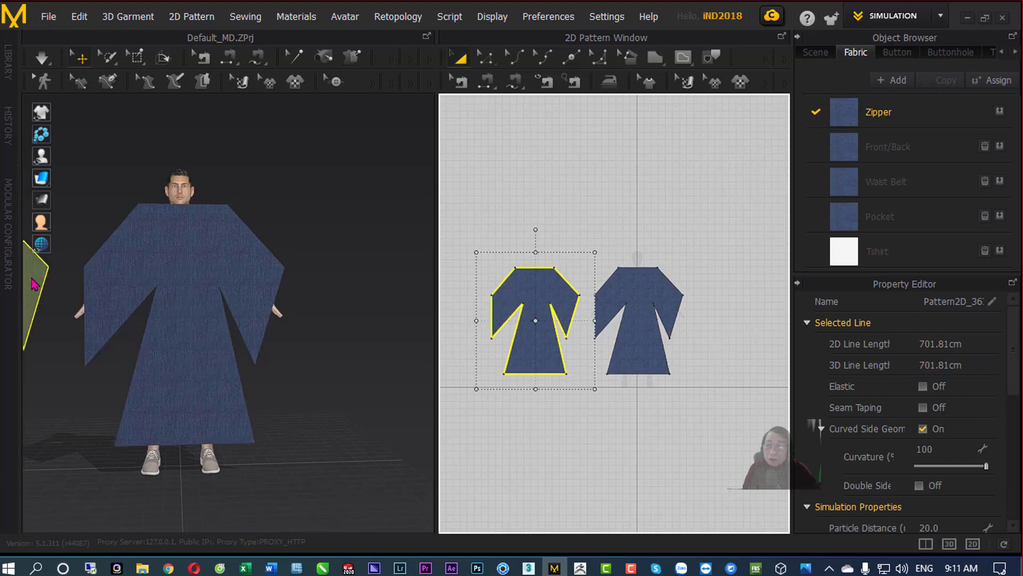
{"action": "mouse_move", "coordinate": [316, 406]}
{"action": "right_mouse_down"}
{"action": "mouse_move", "coordinate": [355, 413]}
{"action": "mouse_move", "coordinate": [290, 412]}
{"action": "mouse_move", "coordinate": [386, 420]}
{"action": "right_mouse_up"}
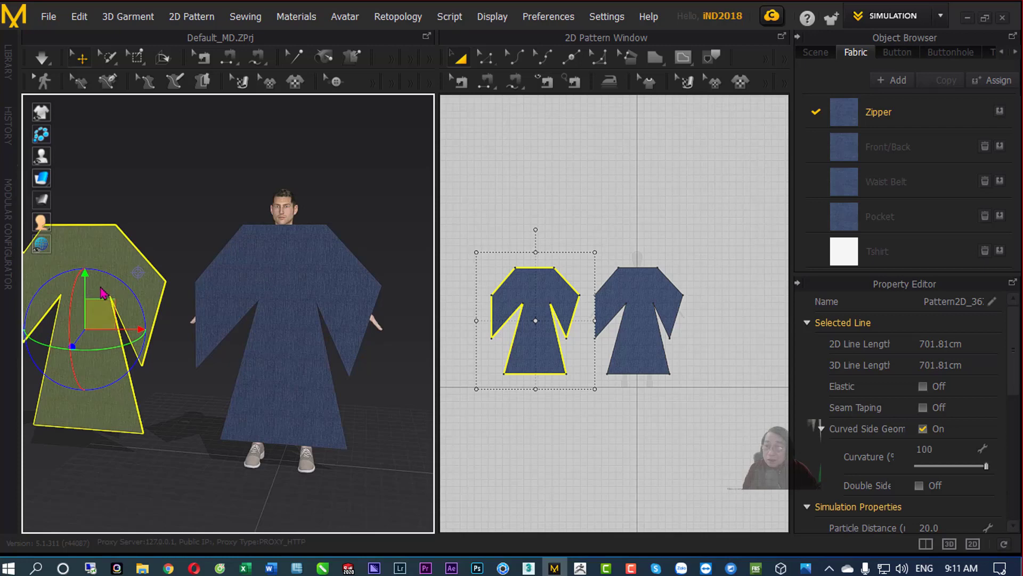
{"action": "mouse_move", "coordinate": [400, 383]}
{"action": "right_mouse_down"}
{"action": "mouse_move", "coordinate": [373, 393]}
{"action": "mouse_move", "coordinate": [418, 407]}
{"action": "mouse_move", "coordinate": [400, 440]}
{"action": "mouse_move", "coordinate": [268, 449]}
{"action": "mouse_move", "coordinate": [235, 430]}
{"action": "right_mouse_up"}
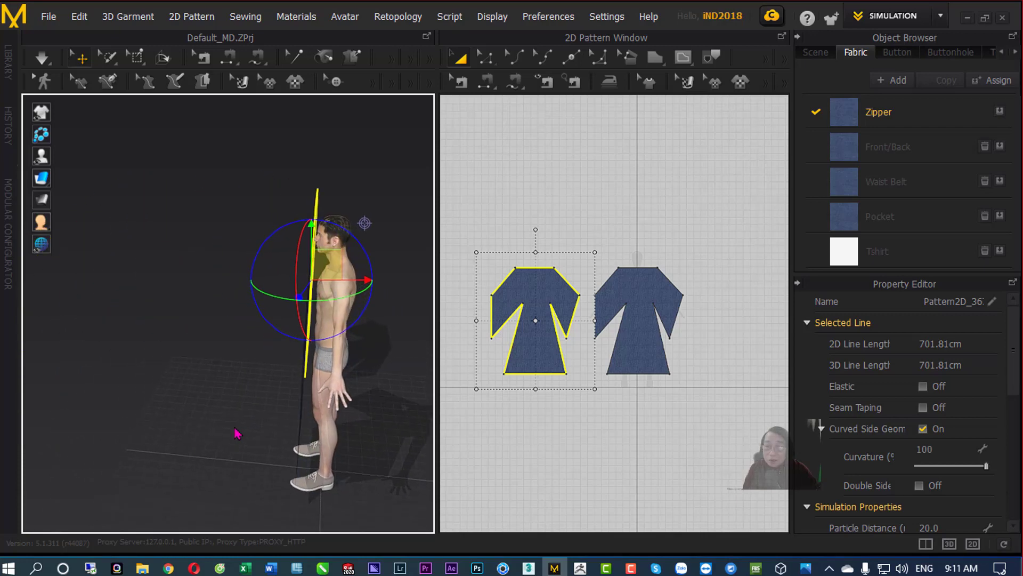
{"action": "left_click_drag", "start_coordinate": [334, 269], "coordinate": [397, 309]}
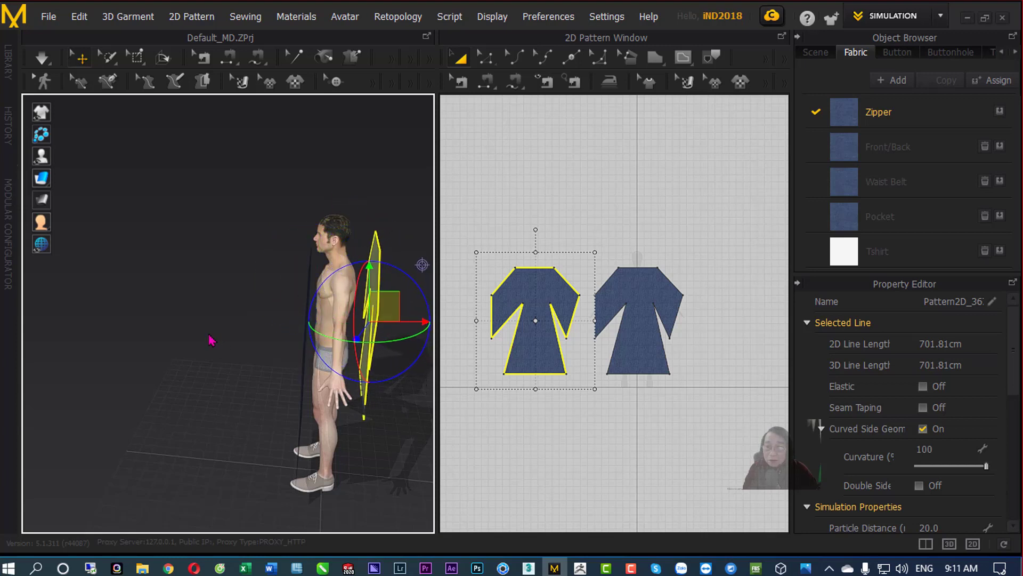
{"action": "mouse_move", "coordinate": [219, 338]}
{"action": "right_mouse_down"}
{"action": "mouse_move", "coordinate": [306, 383]}
{"action": "mouse_move", "coordinate": [385, 331]}
{"action": "right_mouse_up"}
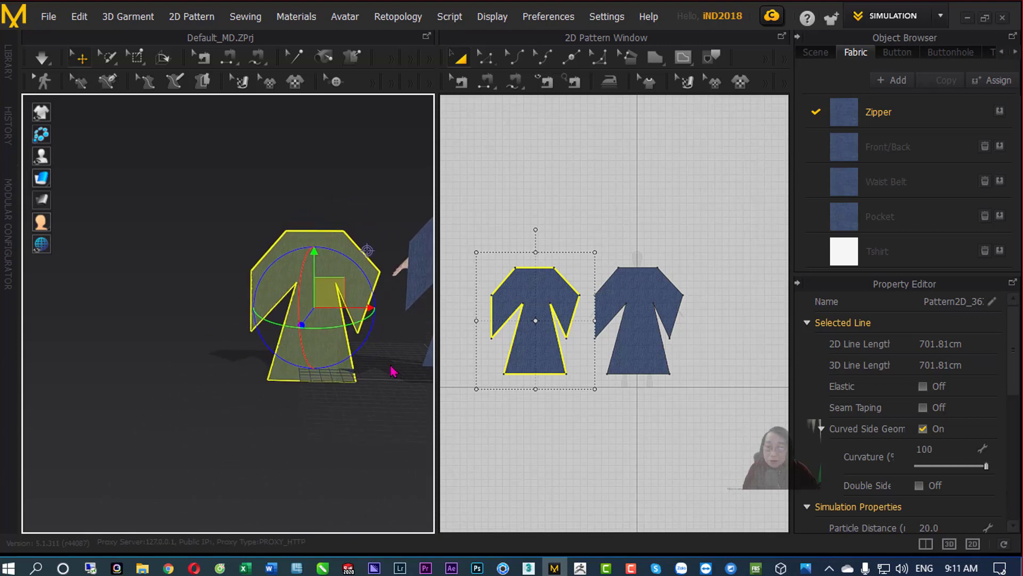
{"action": "mouse_move", "coordinate": [392, 367]}
{"action": "right_mouse_down"}
{"action": "mouse_move", "coordinate": [279, 411]}
{"action": "mouse_move", "coordinate": [208, 333]}
{"action": "right_mouse_up"}
{"action": "mouse_move", "coordinate": [208, 333]}
{"action": "left_mouse_down"}
{"action": "mouse_move", "coordinate": [226, 311]}
{"action": "mouse_move", "coordinate": [352, 294]}
{"action": "mouse_move", "coordinate": [376, 305]}
{"action": "left_mouse_up"}
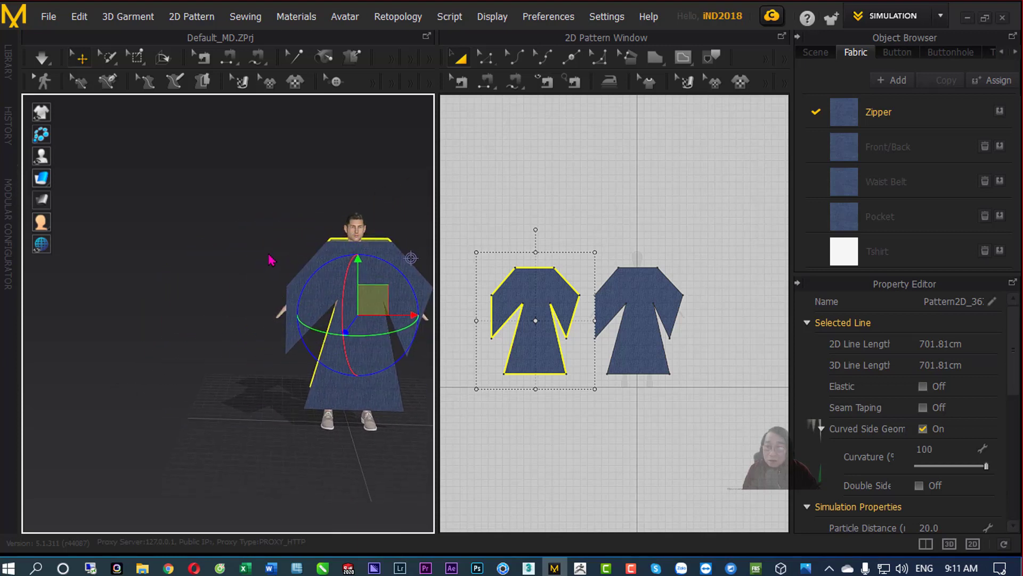
Move the copied piece close behind the avatar's back, checking placement from several angles.
{"action": "right_click_drag", "start_coordinate": [376, 305], "coordinate": [238, 272]}
{"action": "mouse_move", "coordinate": [405, 266]}
{"action": "right_mouse_down"}
{"action": "mouse_move", "coordinate": [384, 308]}
{"action": "mouse_move", "coordinate": [281, 320]}
{"action": "mouse_move", "coordinate": [281, 242]}
{"action": "mouse_move", "coordinate": [285, 274]}
{"action": "right_mouse_up"}
{"action": "mouse_move", "coordinate": [320, 347]}
{"action": "right_mouse_down"}
{"action": "mouse_move", "coordinate": [297, 292]}
{"action": "mouse_move", "coordinate": [395, 322]}
{"action": "mouse_move", "coordinate": [290, 322]}
{"action": "right_mouse_up"}
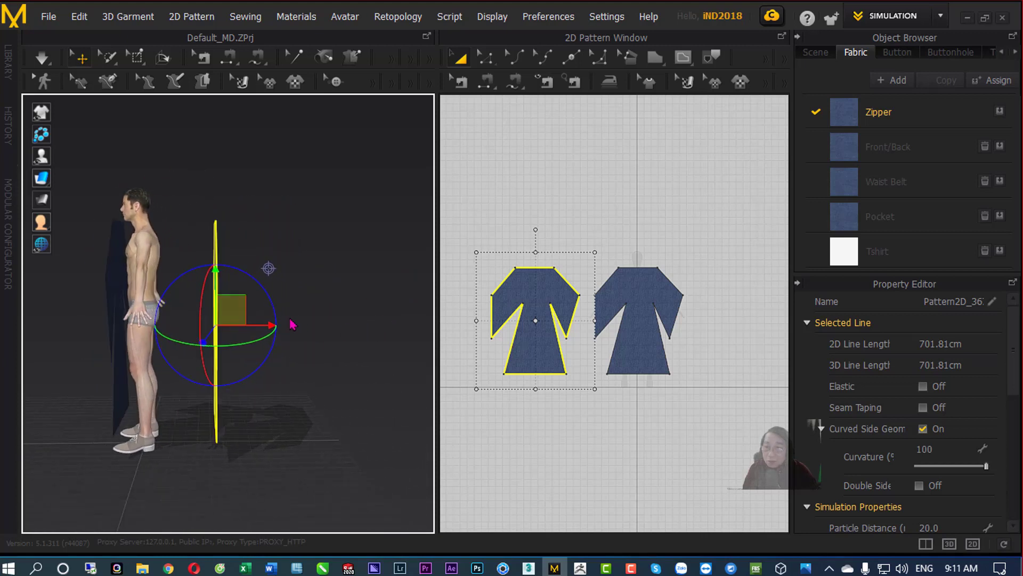
{"action": "left_click_drag", "start_coordinate": [238, 314], "coordinate": [196, 315]}
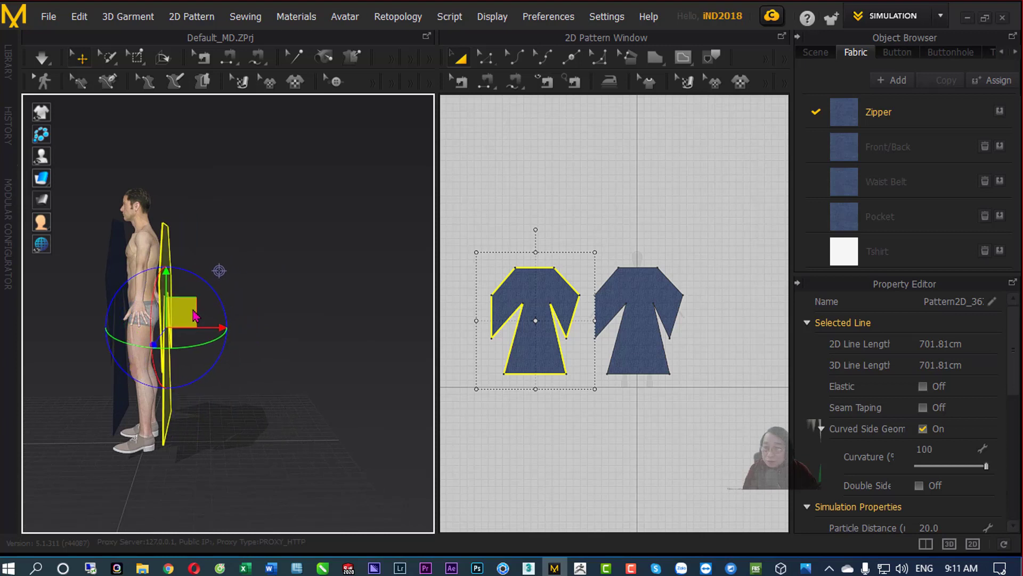
{"action": "mouse_move", "coordinate": [235, 420]}
{"action": "right_mouse_down"}
{"action": "mouse_move", "coordinate": [372, 448]}
{"action": "mouse_move", "coordinate": [420, 452]}
{"action": "mouse_move", "coordinate": [426, 440]}
{"action": "right_mouse_up"}
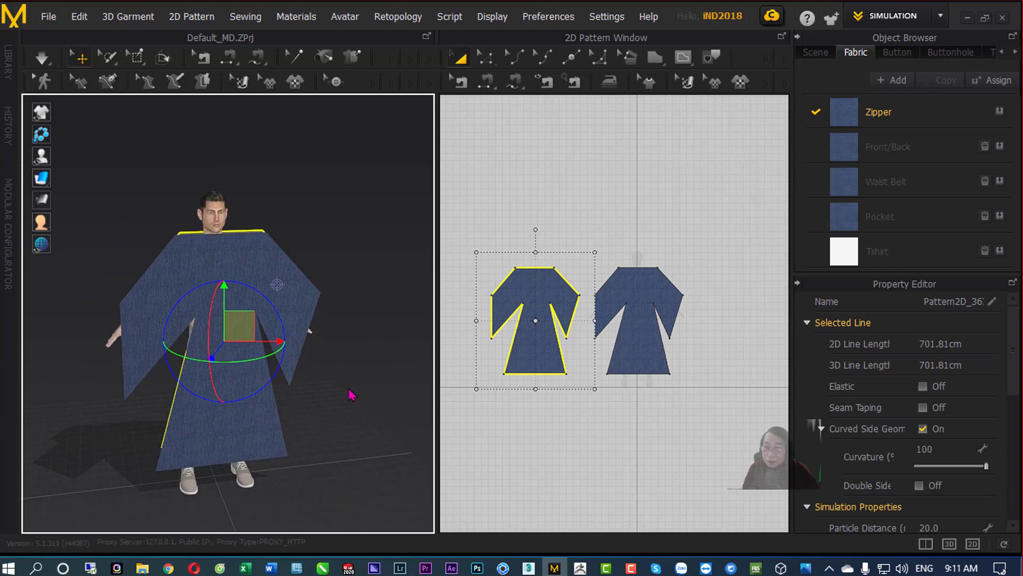
{"action": "mouse_move", "coordinate": [351, 394]}
{"action": "right_mouse_down"}
{"action": "mouse_move", "coordinate": [352, 413]}
{"action": "mouse_move", "coordinate": [352, 392]}
{"action": "mouse_move", "coordinate": [396, 323]}
{"action": "mouse_move", "coordinate": [370, 372]}
{"action": "mouse_move", "coordinate": [370, 415]}
{"action": "right_mouse_up"}
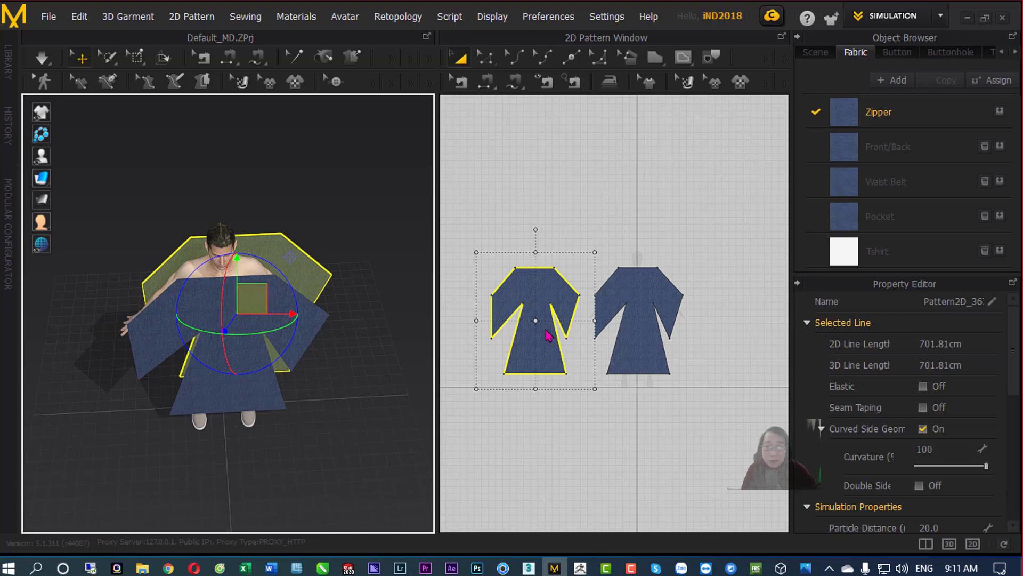
{"action": "scroll", "coordinate": [546, 330], "scroll_direction": "up", "scroll_amount": 3}
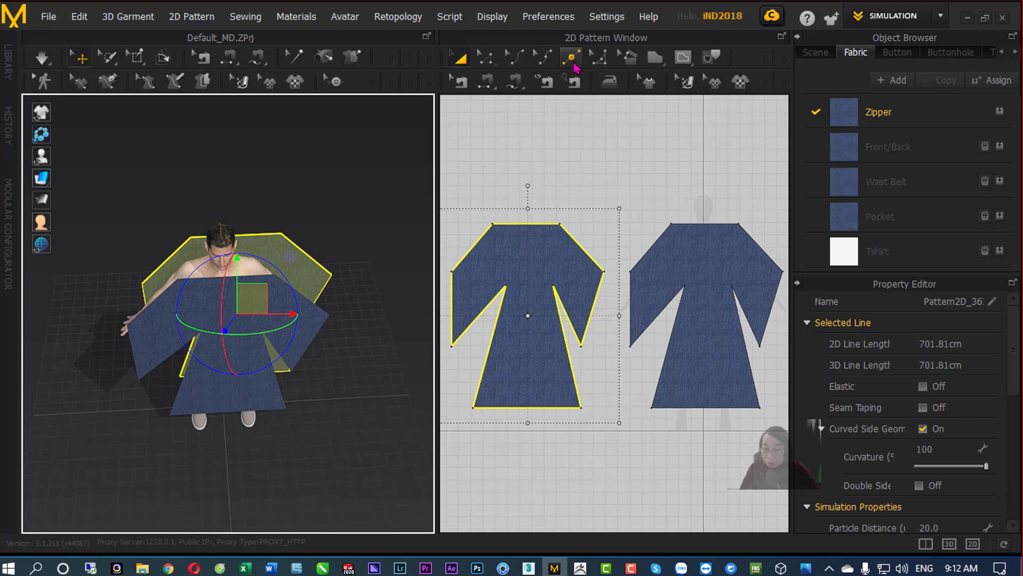
Add two points on the top edge of both the left and right robe patterns.
{"action": "left_click_drag", "start_coordinate": [572, 41], "coordinate": [575, 74]}
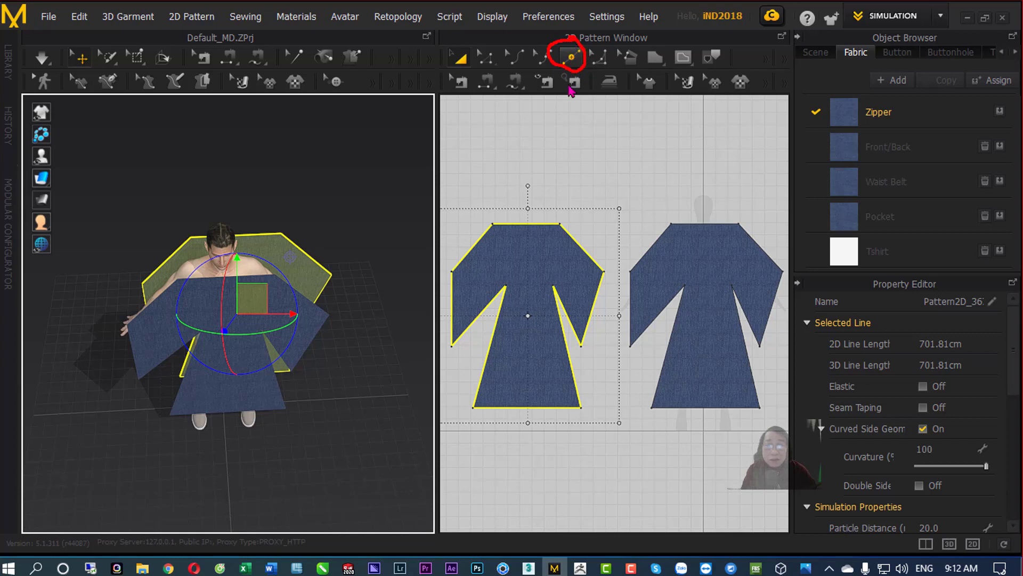
{"action": "left_click_drag", "start_coordinate": [531, 143], "coordinate": [562, 72]}
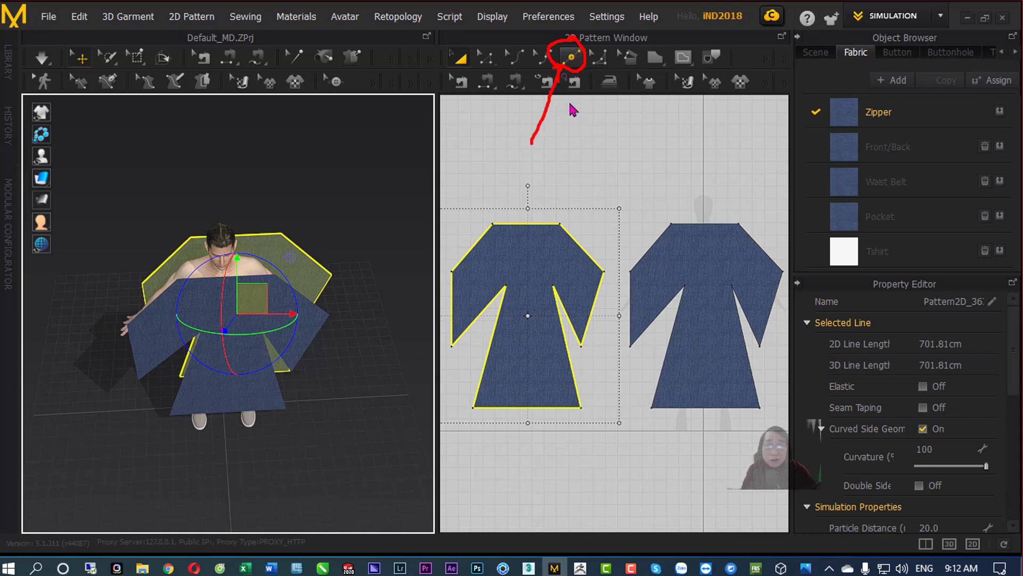
{"action": "key", "text": "Escape"}
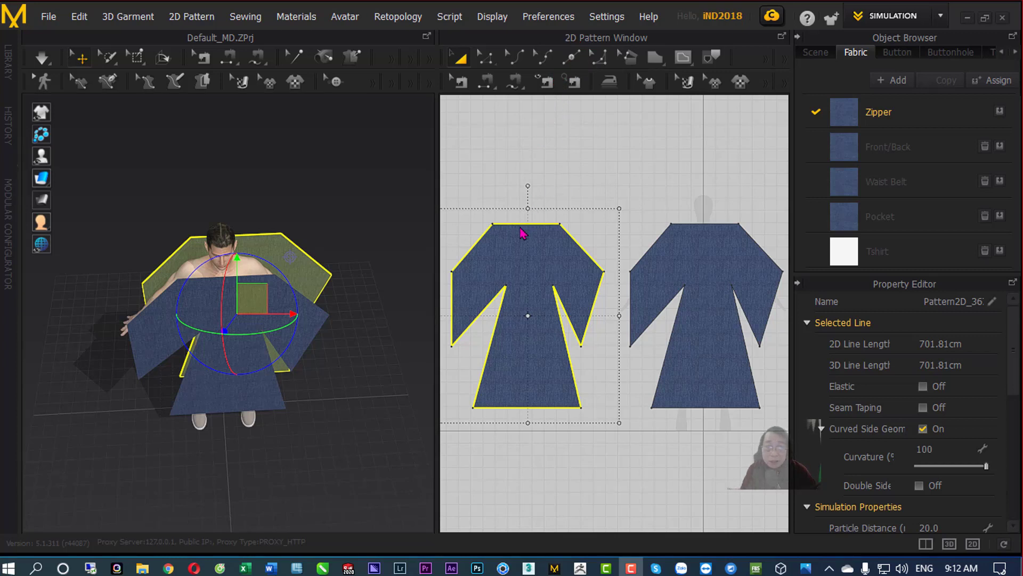
{"action": "left_click", "coordinate": [569, 58]}
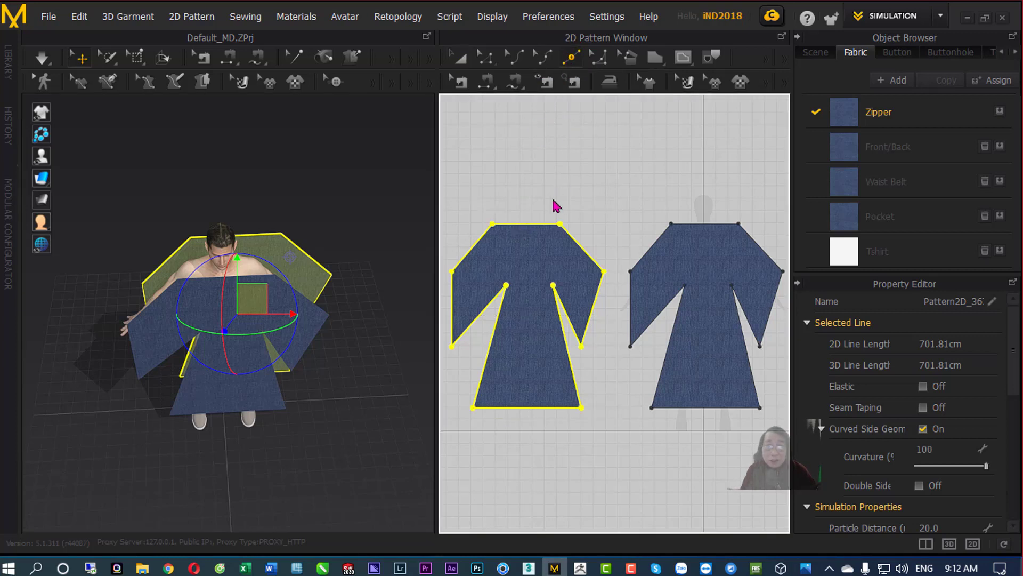
{"action": "left_click", "coordinate": [514, 223]}
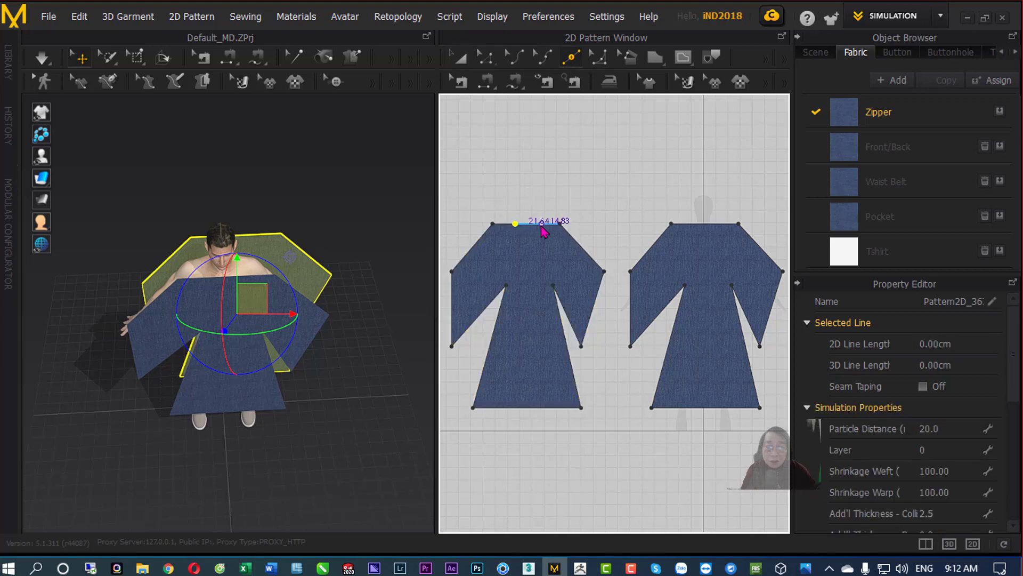
{"action": "left_click", "coordinate": [541, 224]}
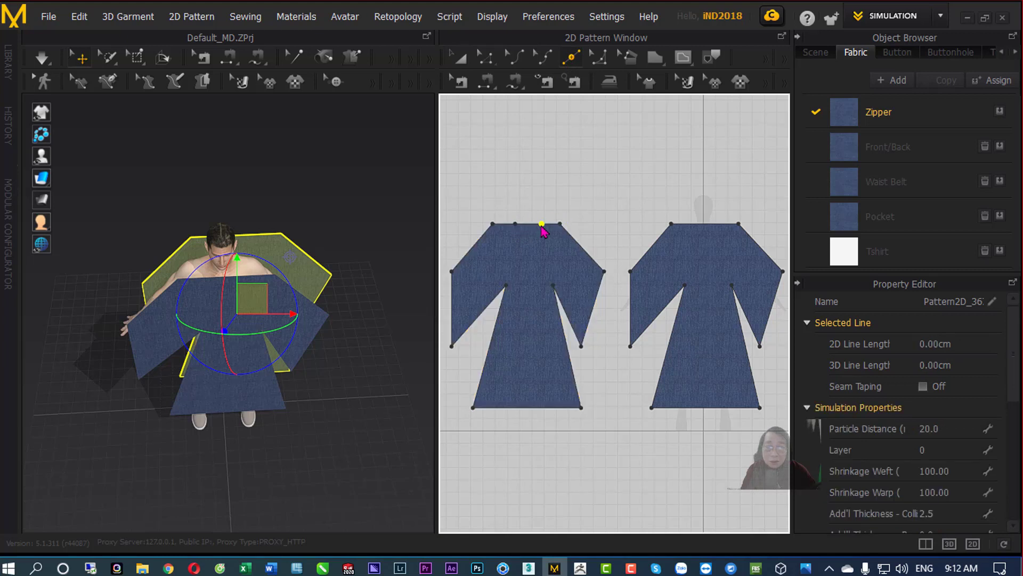
{"action": "left_click", "coordinate": [690, 224]}
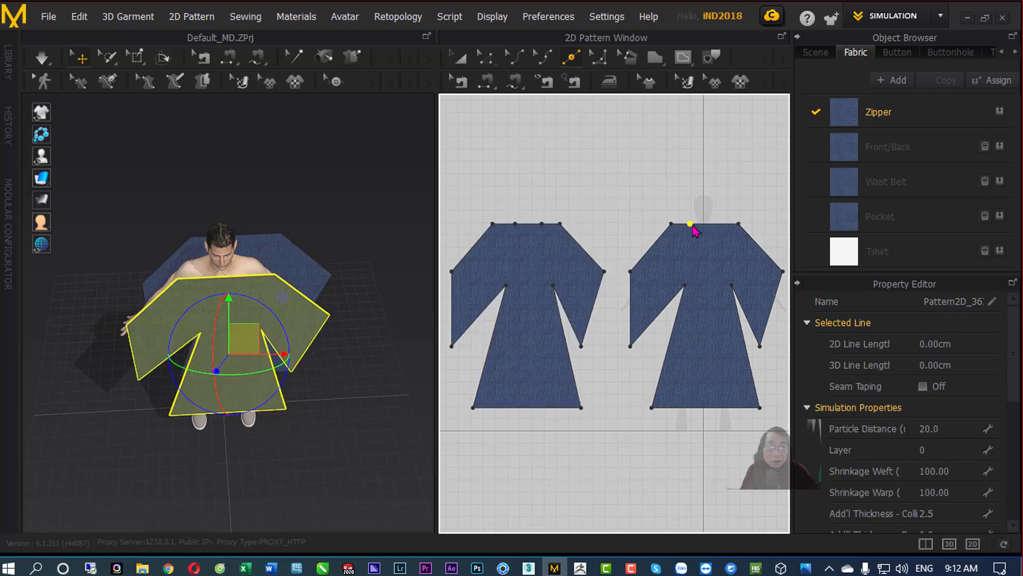
{"action": "left_click", "coordinate": [720, 224]}
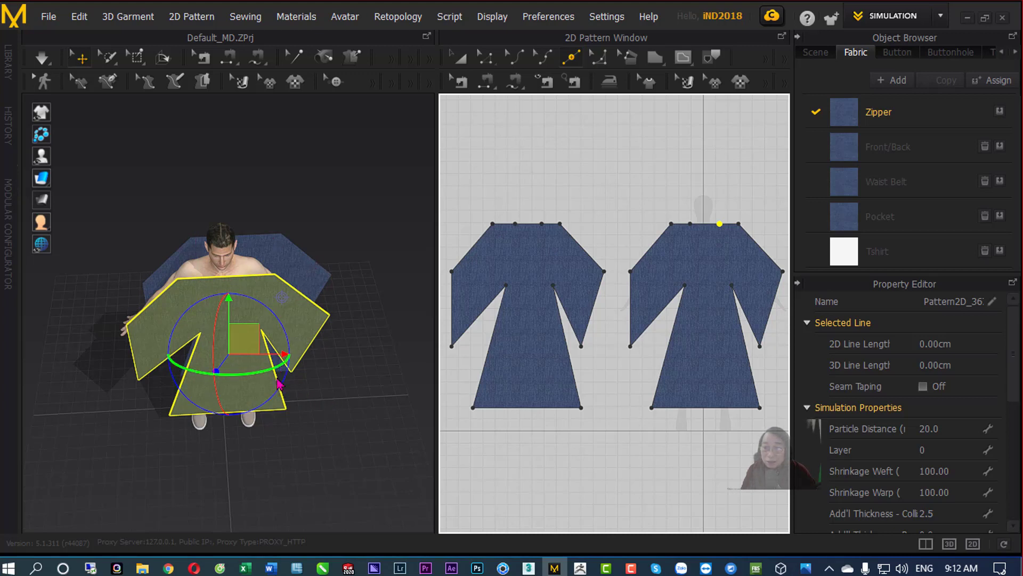
{"action": "left_click", "coordinate": [329, 194]}
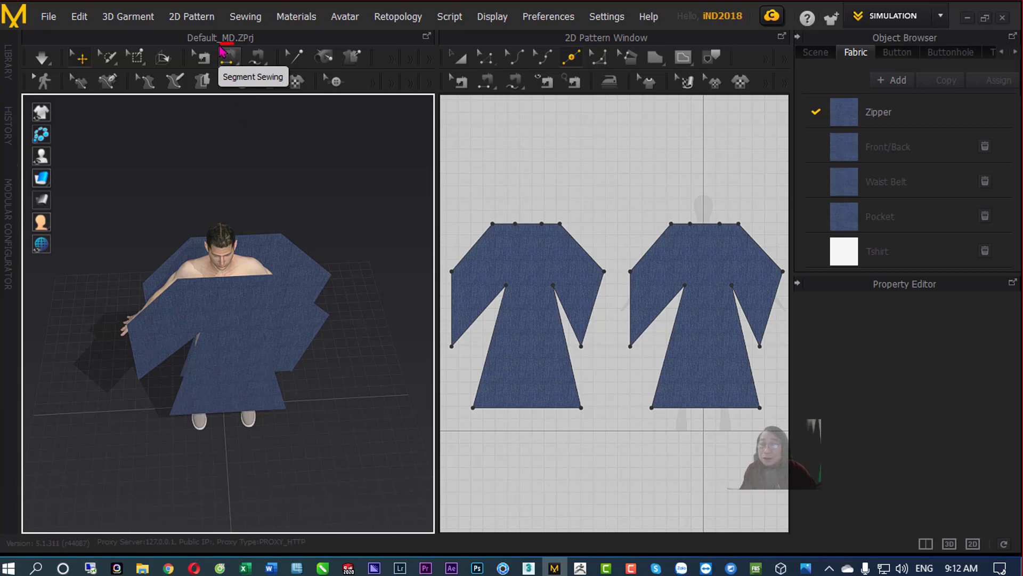
Sew the front shoulder edge to the back shoulder and the first neckline segments together.
{"action": "left_click_drag", "start_coordinate": [152, 162], "coordinate": [225, 79]}
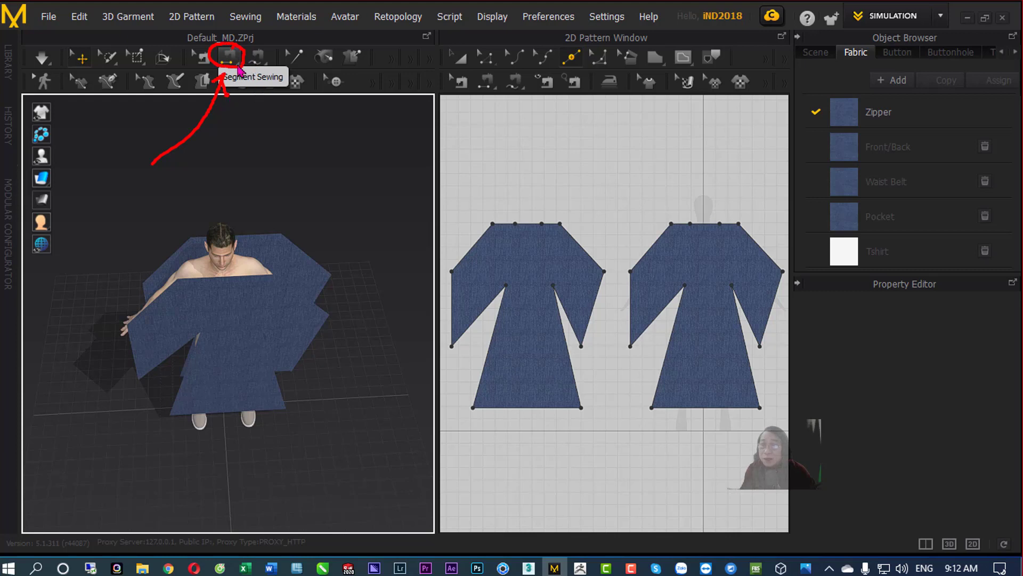
{"action": "left_click", "coordinate": [228, 58]}
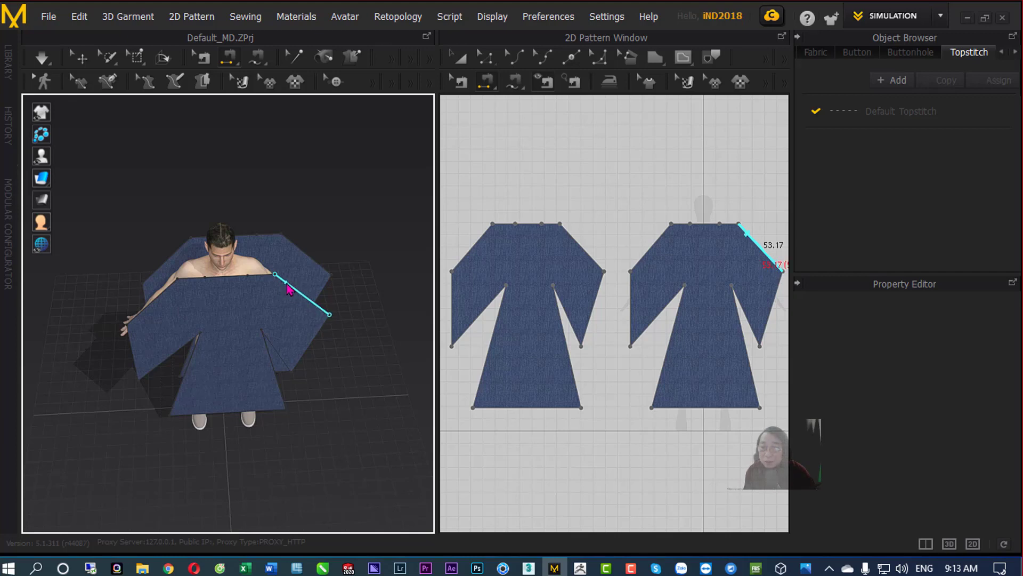
{"action": "left_click", "coordinate": [288, 289]}
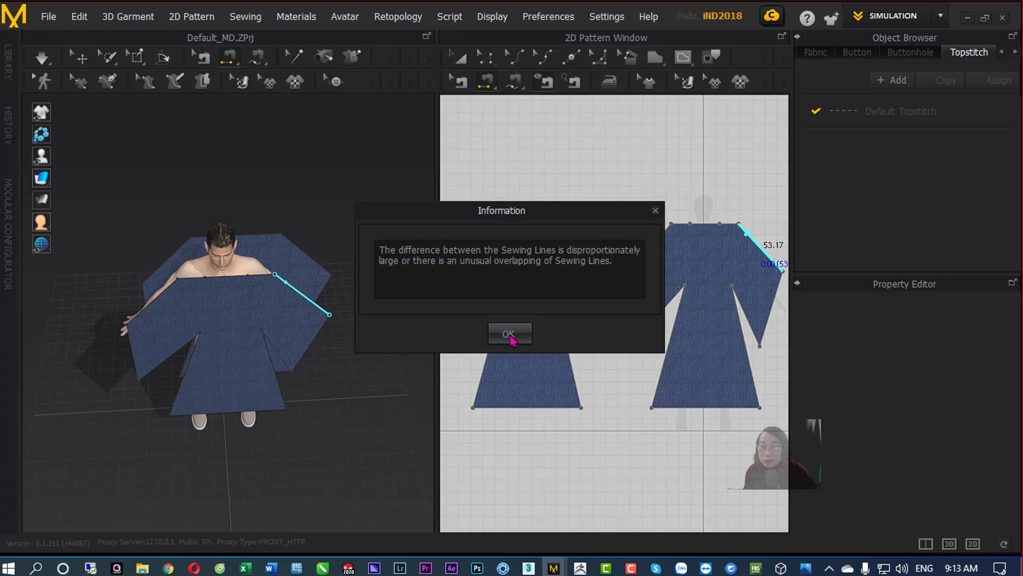
{"action": "left_click", "coordinate": [509, 336]}
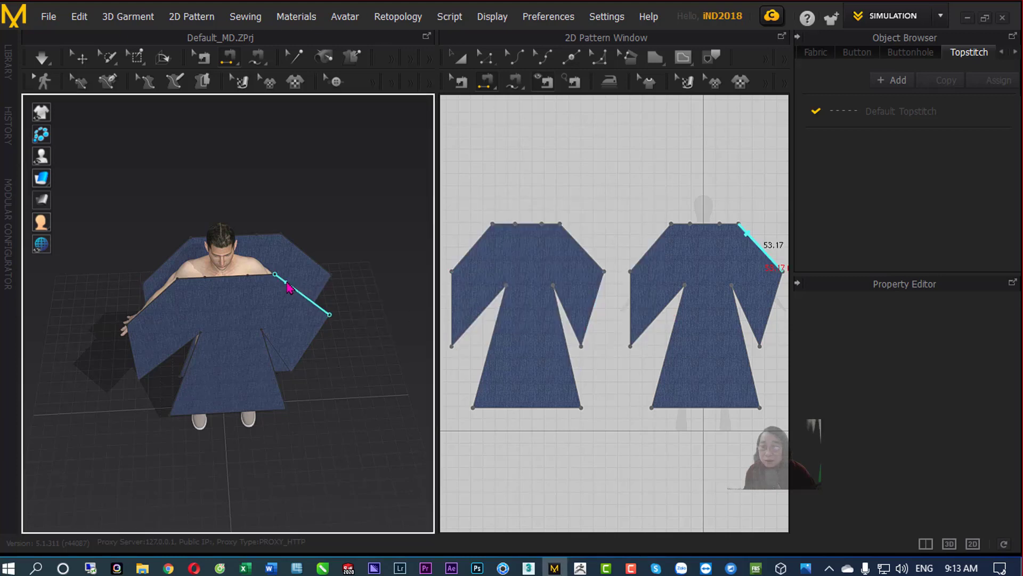
{"action": "left_click", "coordinate": [295, 251]}
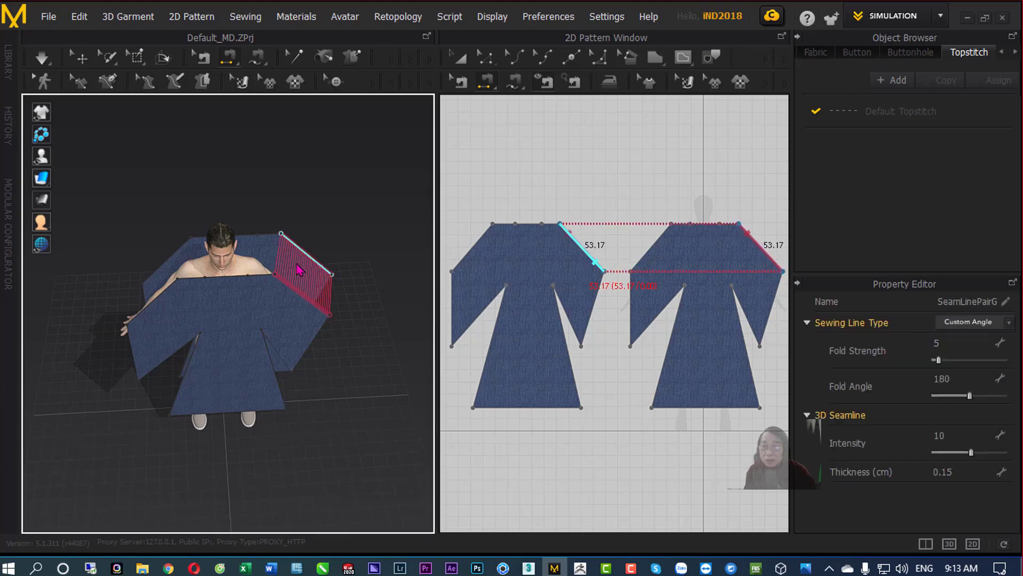
{"action": "left_click", "coordinate": [270, 281]}
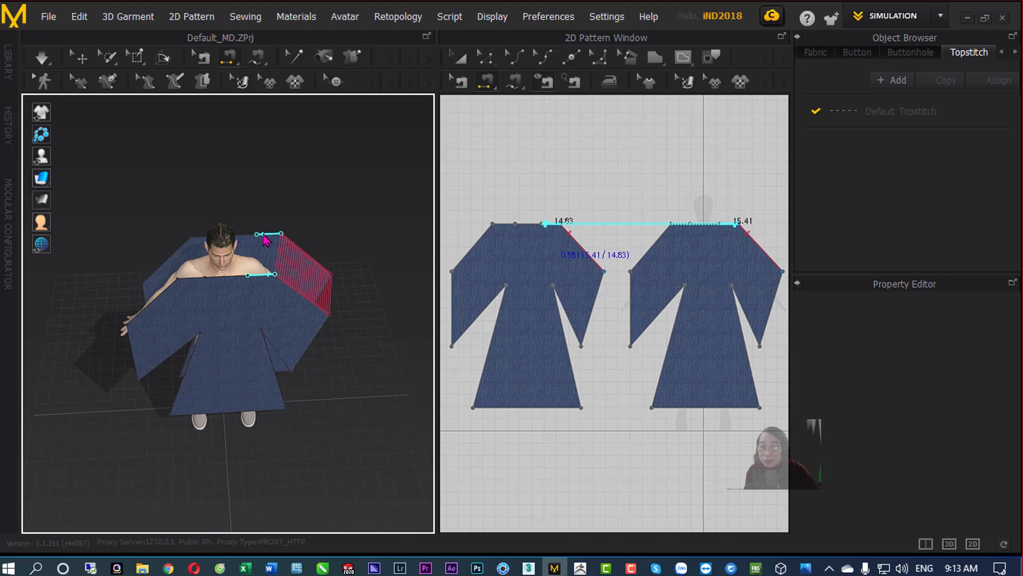
{"action": "left_click", "coordinate": [266, 240]}
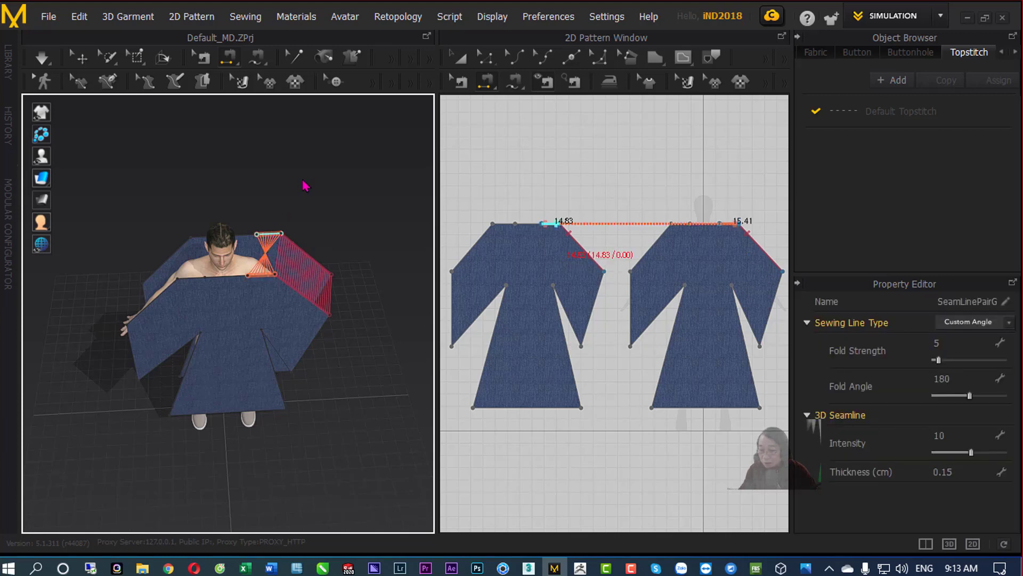
{"action": "key", "text": "ctrl+z"}
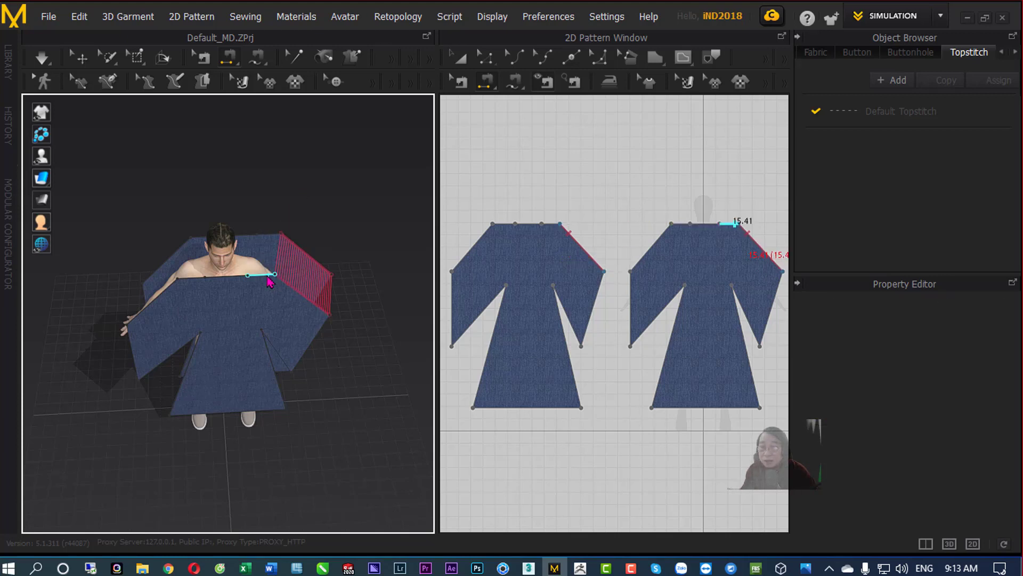
{"action": "left_click", "coordinate": [274, 240]}
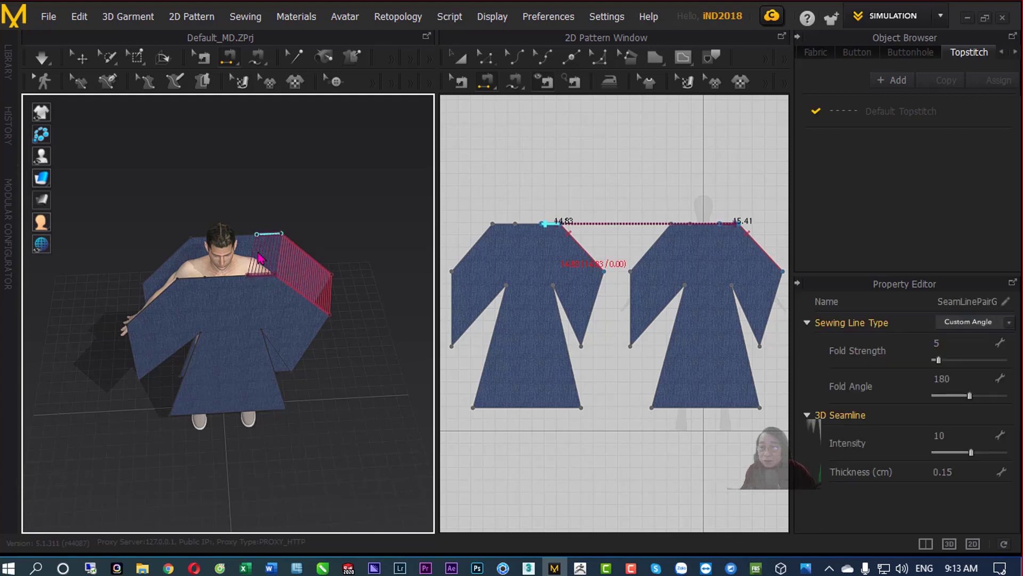
Sew the other neckline segment and the upper sleeve edge to their back counterparts.
{"action": "right_click_drag", "start_coordinate": [343, 222], "coordinate": [350, 222]}
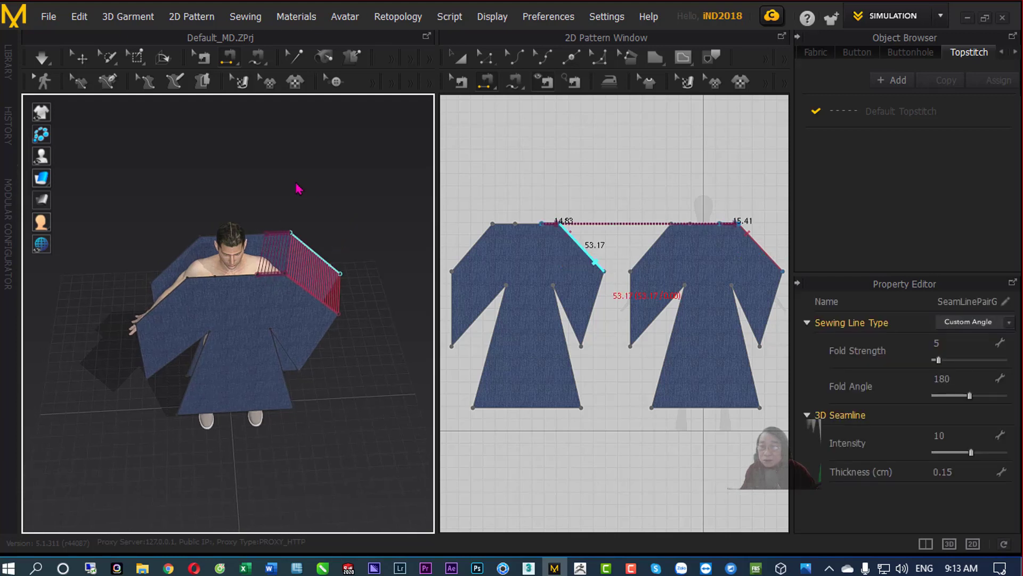
{"action": "mouse_move", "coordinate": [297, 190]}
{"action": "right_mouse_down"}
{"action": "mouse_move", "coordinate": [331, 197]}
{"action": "mouse_move", "coordinate": [321, 186]}
{"action": "right_mouse_up"}
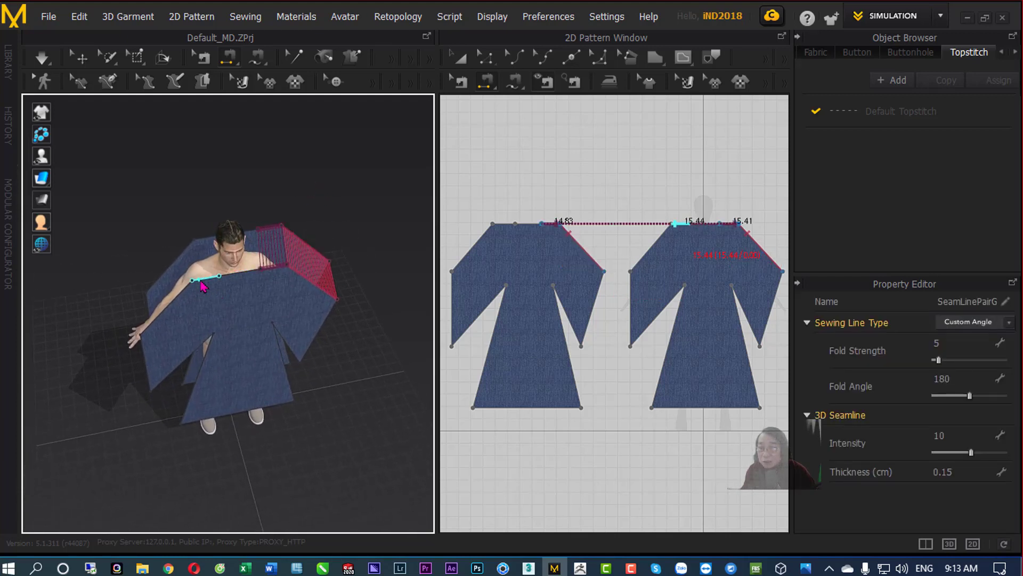
{"action": "left_click", "coordinate": [202, 281]}
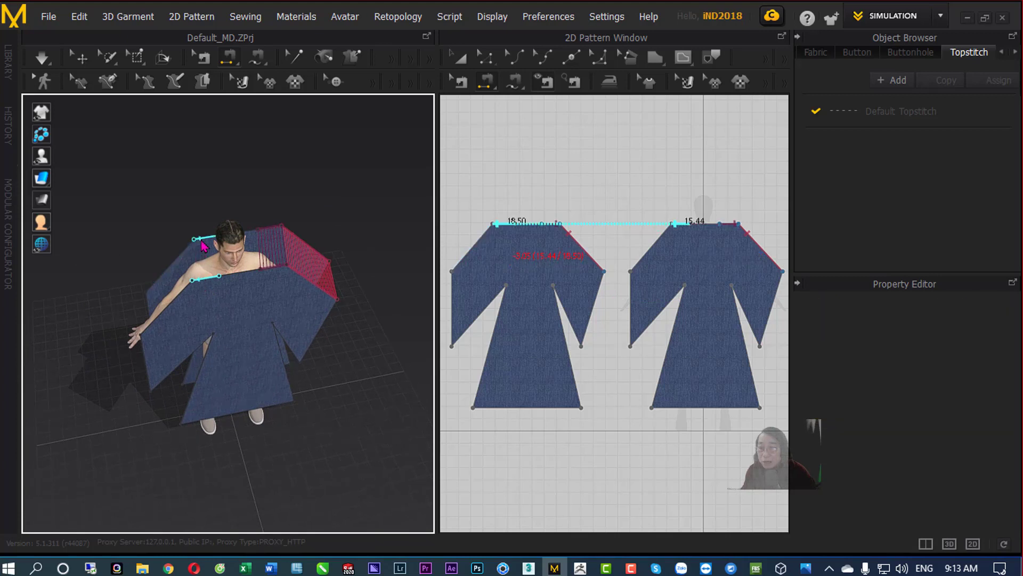
{"action": "left_click", "coordinate": [204, 244]}
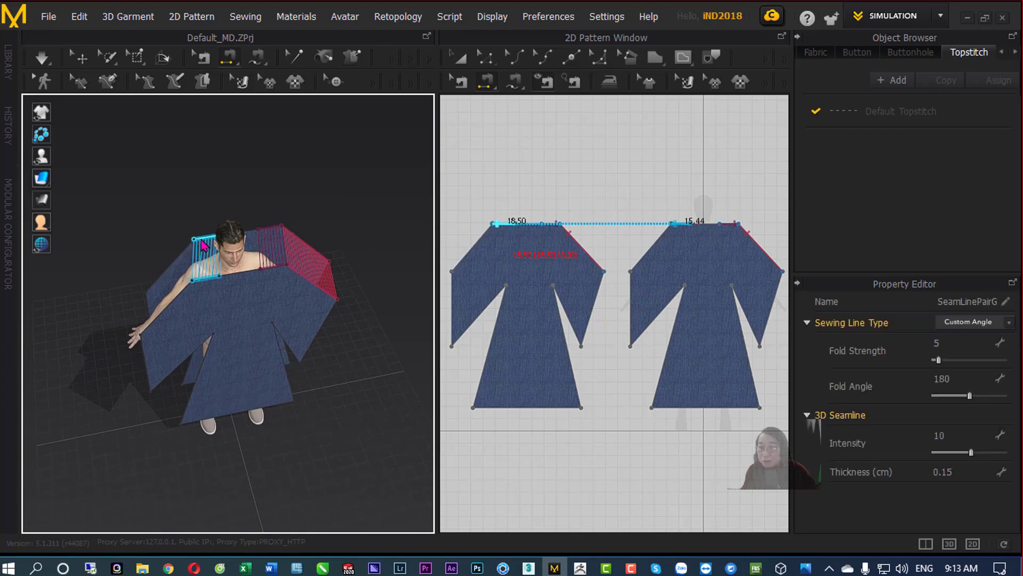
{"action": "left_click", "coordinate": [152, 330]}
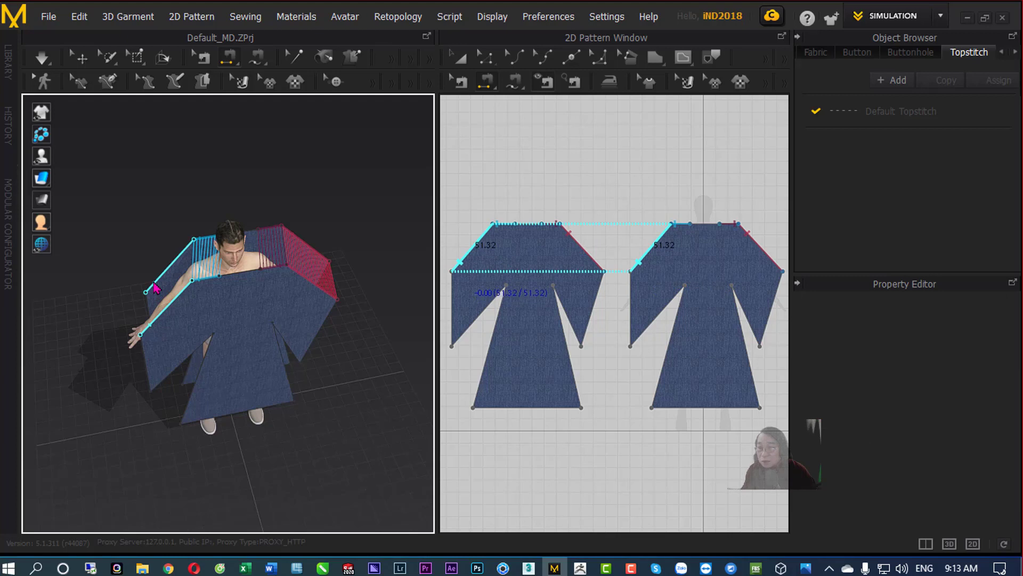
{"action": "left_click", "coordinate": [155, 288]}
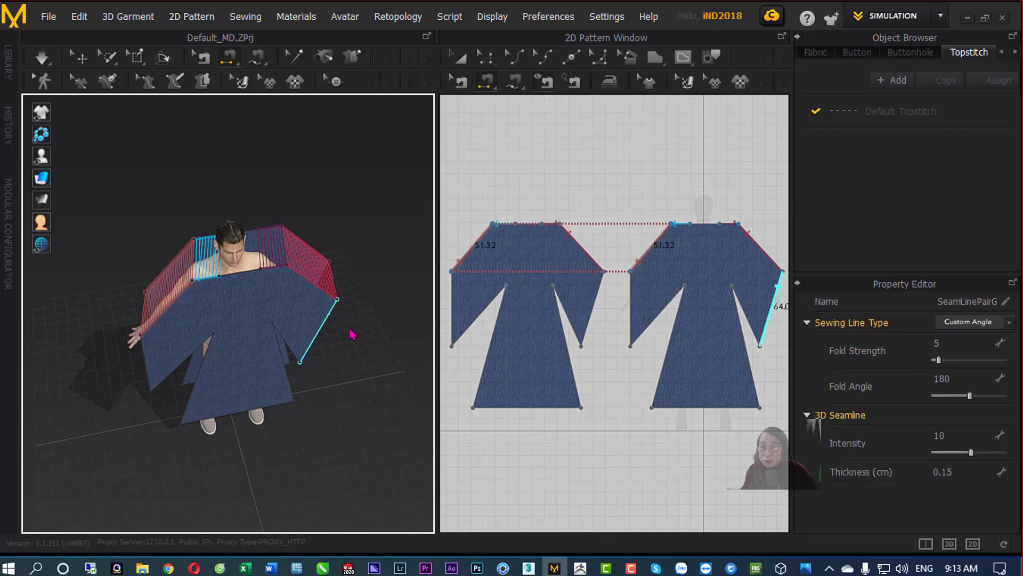
{"action": "key", "text": "2"}
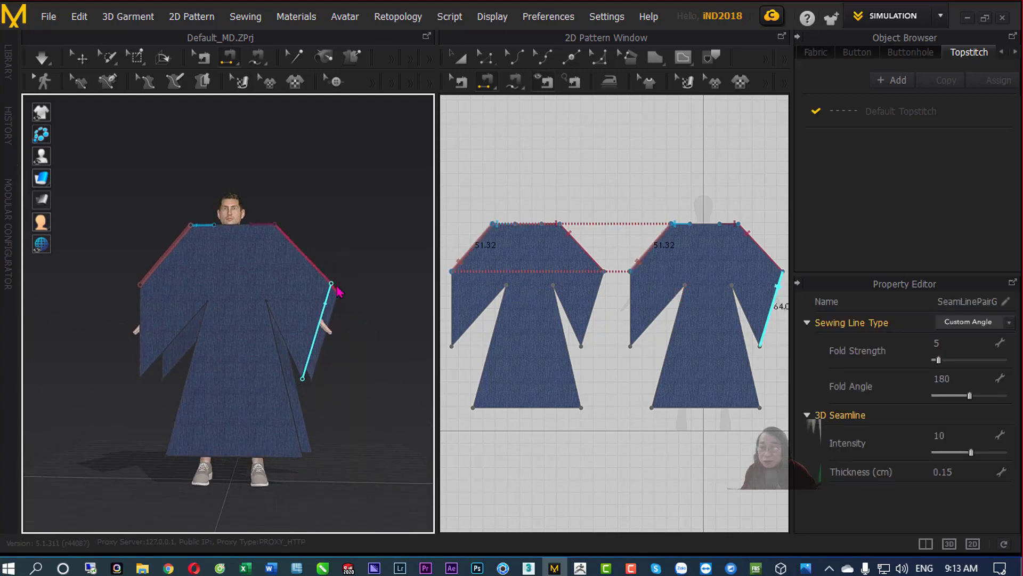
Sew both sleeve undersides of the front panel to the back panel.
{"action": "right_click_drag", "start_coordinate": [343, 290], "coordinate": [327, 217]}
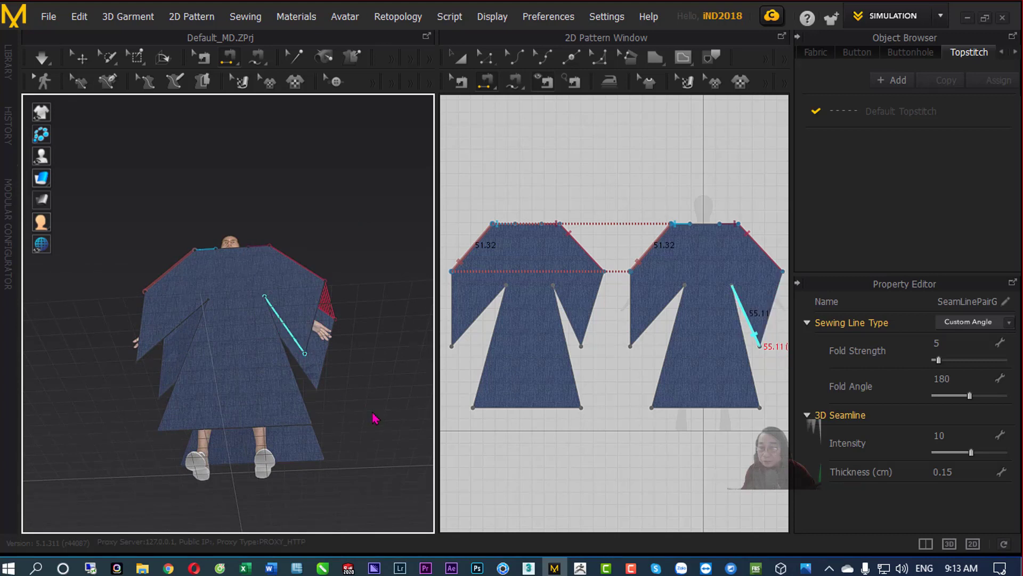
{"action": "mouse_move", "coordinate": [395, 434]}
{"action": "right_mouse_down"}
{"action": "mouse_move", "coordinate": [338, 393]}
{"action": "mouse_move", "coordinate": [350, 389]}
{"action": "mouse_move", "coordinate": [358, 410]}
{"action": "right_mouse_up"}
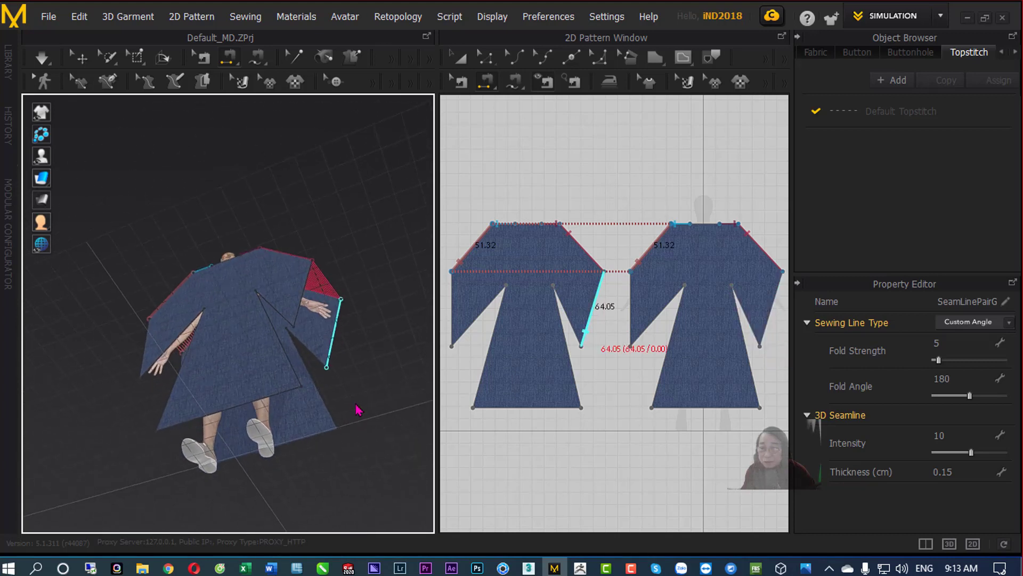
{"action": "left_click", "coordinate": [288, 328]}
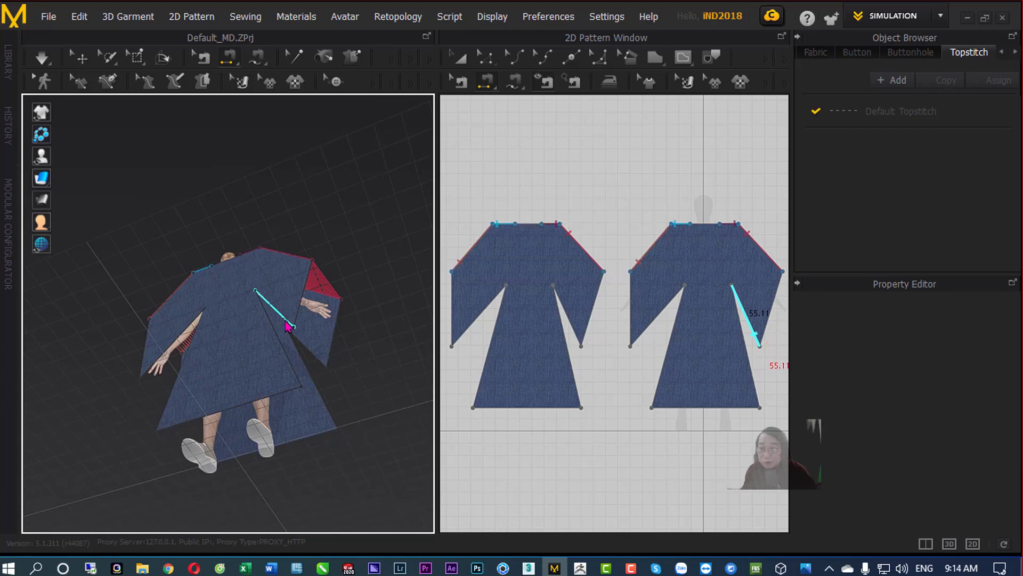
{"action": "left_click", "coordinate": [318, 363]}
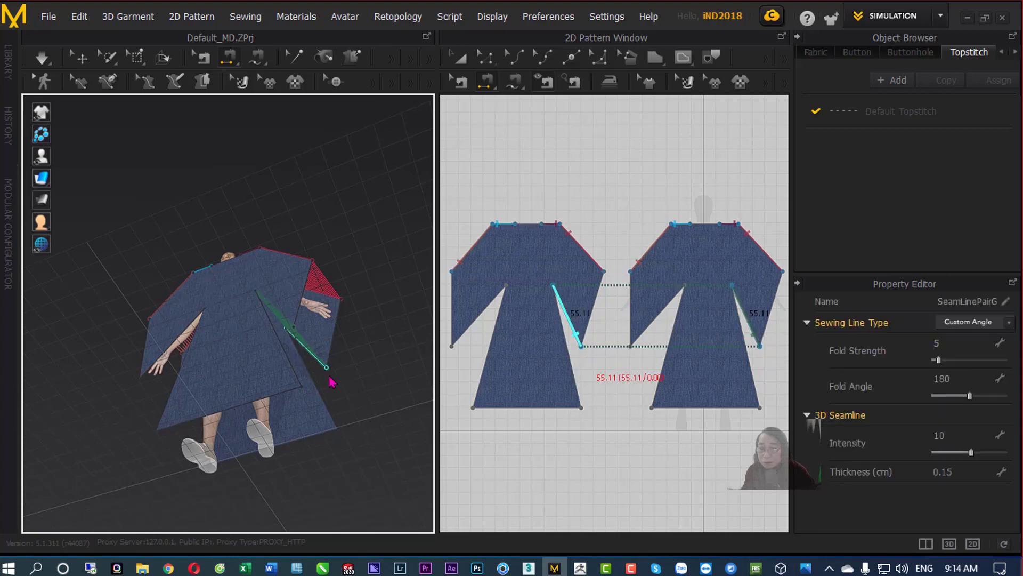
{"action": "mouse_move", "coordinate": [331, 382]}
{"action": "right_mouse_down"}
{"action": "mouse_move", "coordinate": [417, 452]}
{"action": "mouse_move", "coordinate": [418, 440]}
{"action": "right_mouse_up"}
{"action": "left_click", "coordinate": [162, 346]}
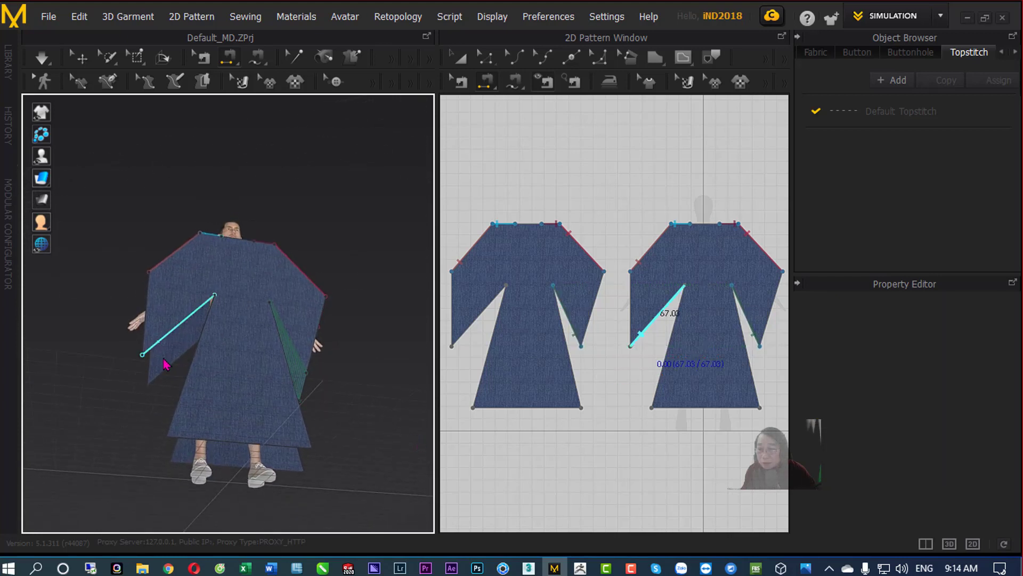
{"action": "left_click", "coordinate": [162, 381]}
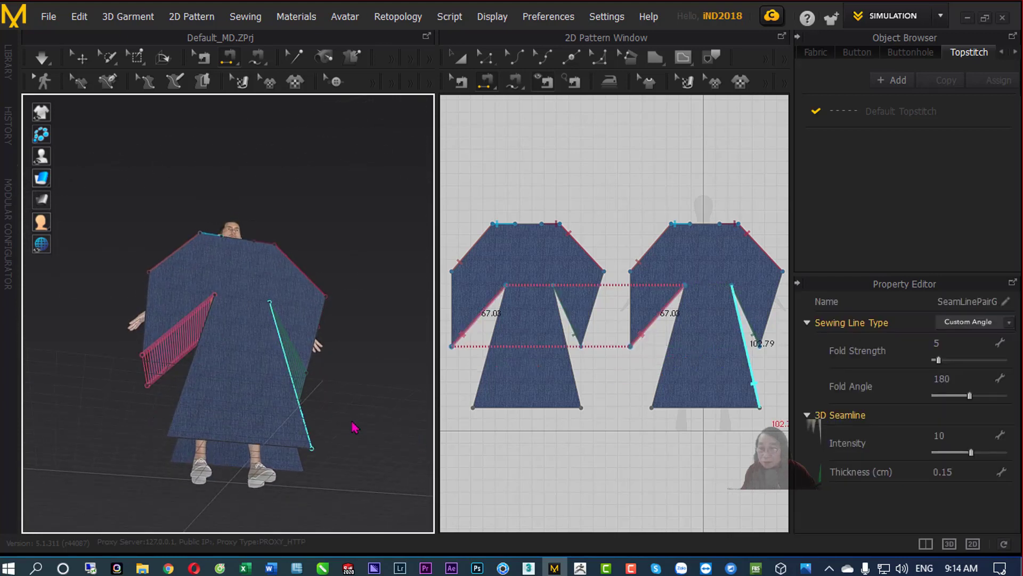
Sew both long side edges of the panels together and start the cloth simulation.
{"action": "right_click_drag", "start_coordinate": [374, 408], "coordinate": [277, 407]}
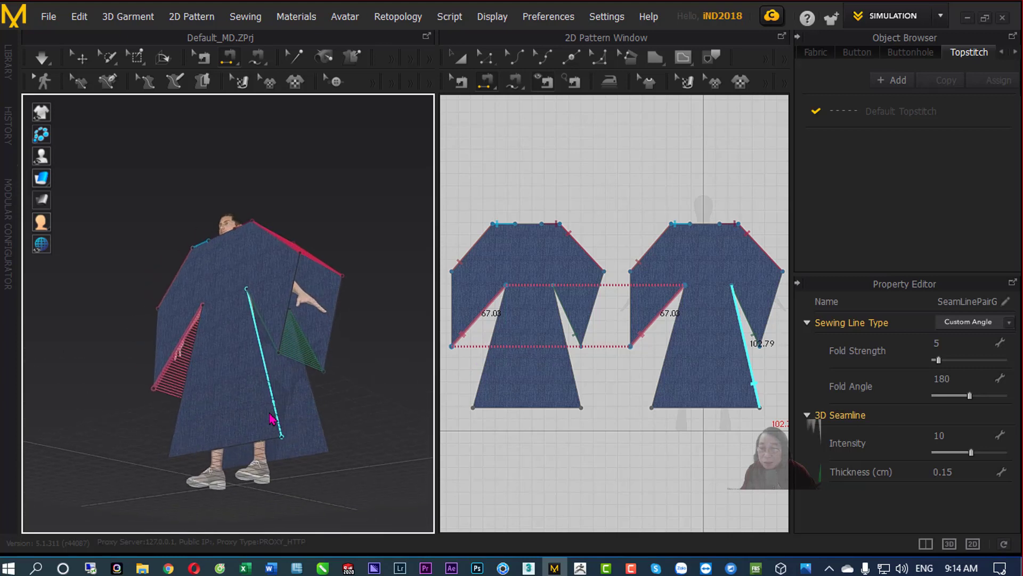
{"action": "left_click", "coordinate": [277, 407]}
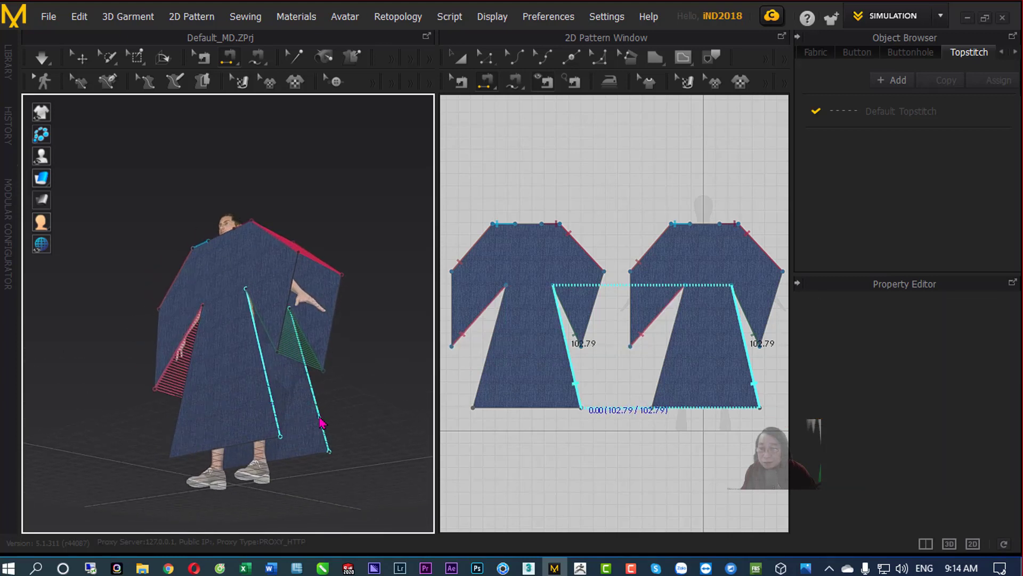
{"action": "left_click", "coordinate": [322, 423]}
{"action": "right_click_drag", "start_coordinate": [365, 444], "coordinate": [549, 477]}
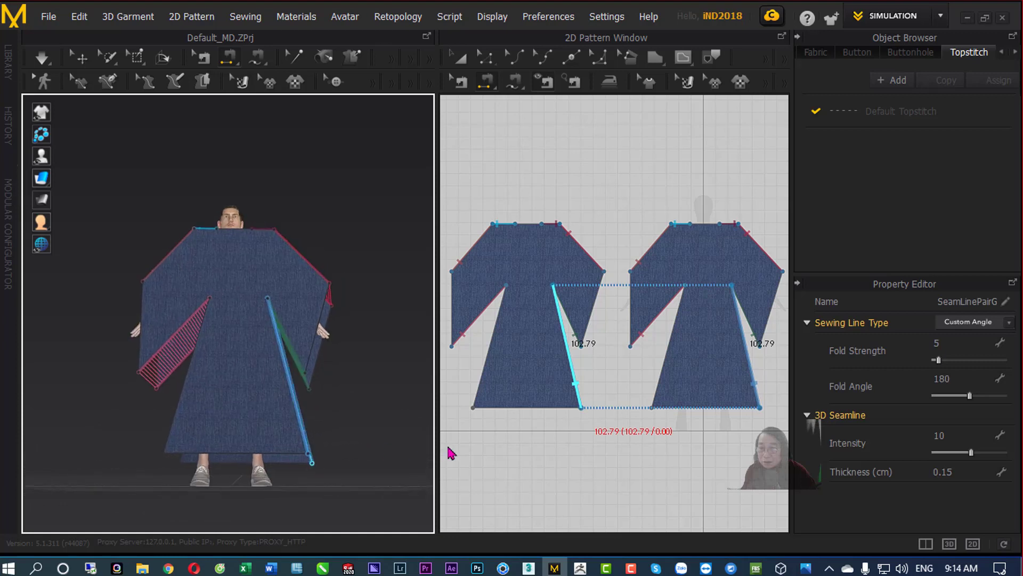
{"action": "left_click", "coordinate": [216, 427]}
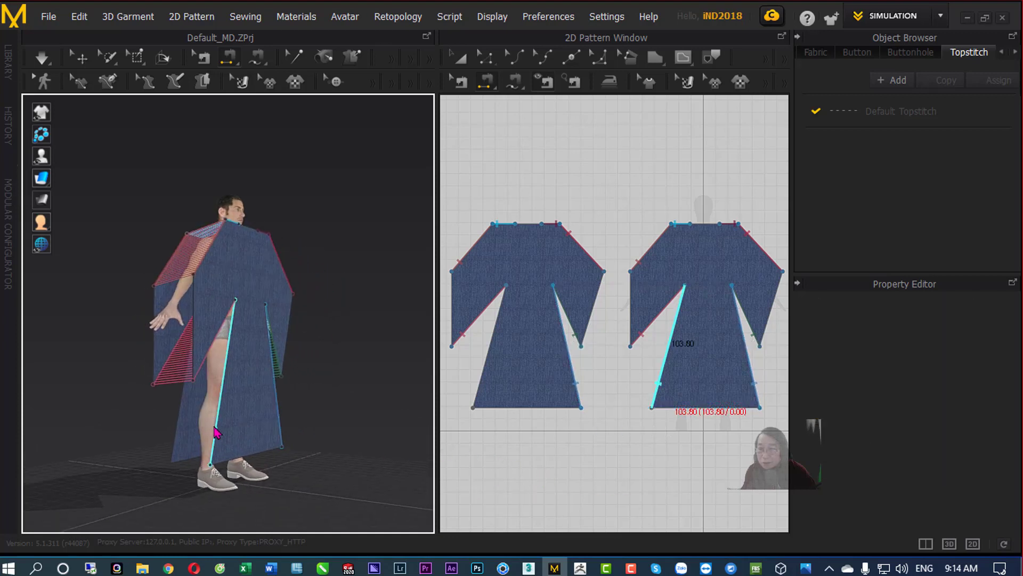
{"action": "left_click", "coordinate": [176, 439]}
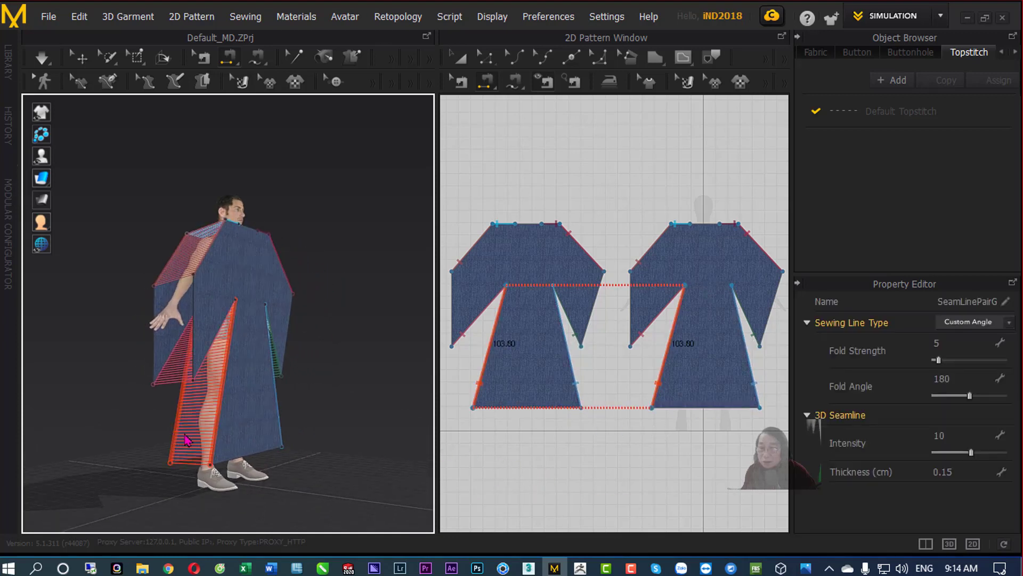
{"action": "key", "text": "space"}
{"action": "right_click_drag", "start_coordinate": [337, 343], "coordinate": [262, 411]}
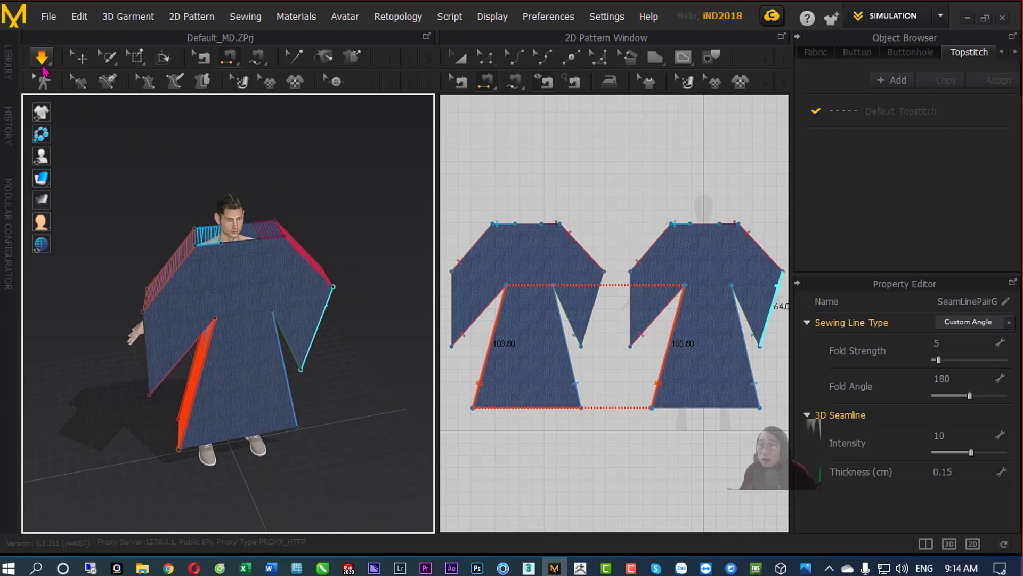
{"action": "left_click", "coordinate": [42, 61]}
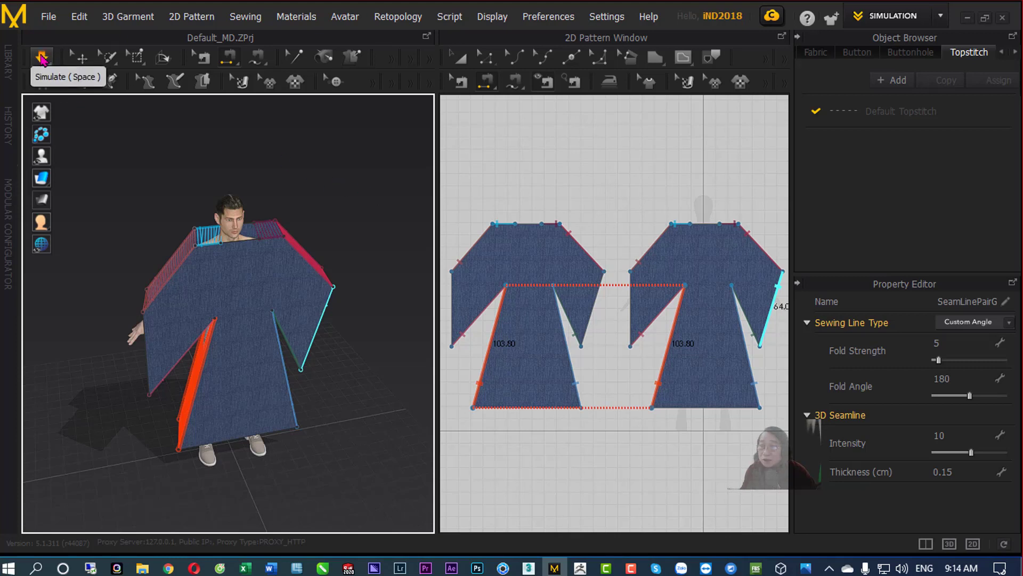
{"action": "left_click", "coordinate": [41, 57]}
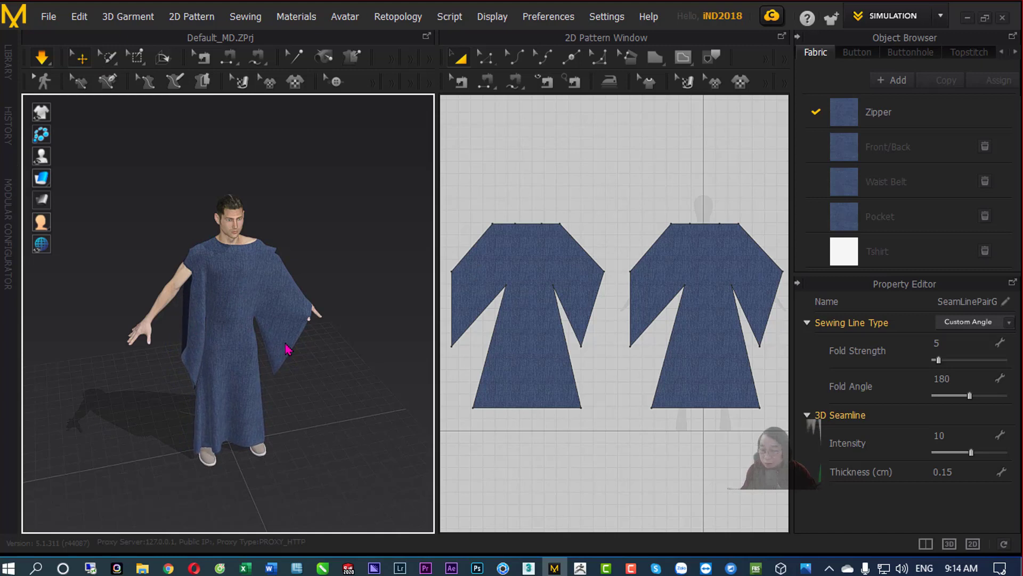
{"action": "key", "text": "ctrl+z"}
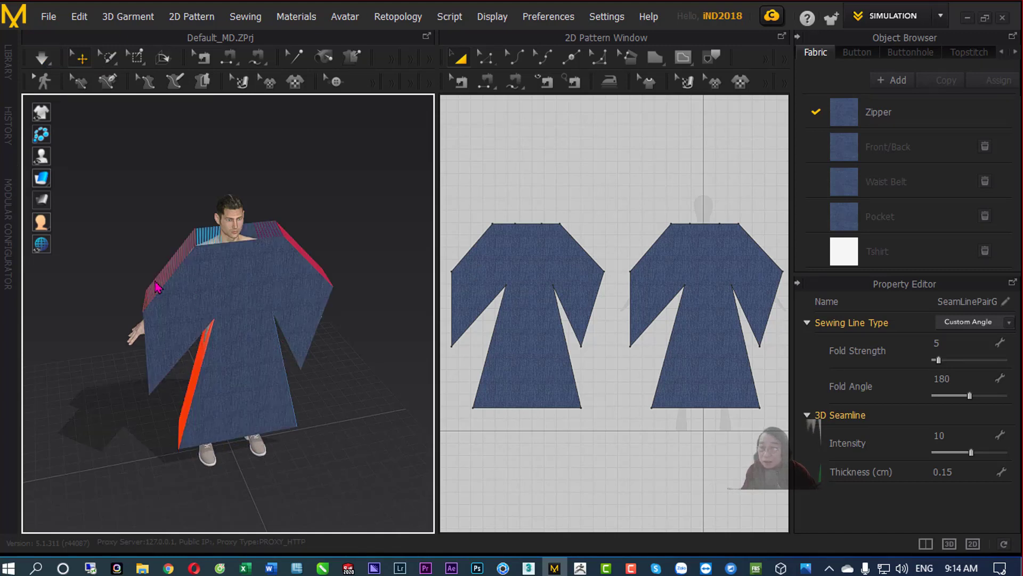
Select the front robe panel and move it away from the avatar's body.
{"action": "mouse_move", "coordinate": [112, 423]}
{"action": "right_mouse_down"}
{"action": "mouse_move", "coordinate": [247, 417]}
{"action": "mouse_move", "coordinate": [256, 403]}
{"action": "right_mouse_up"}
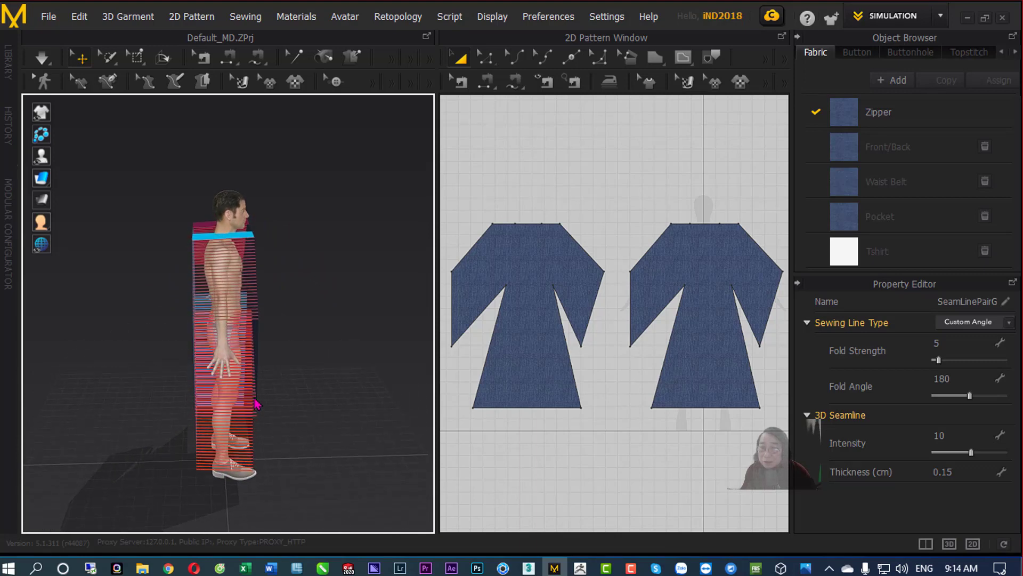
{"action": "right_click_drag", "start_coordinate": [307, 297], "coordinate": [299, 341]}
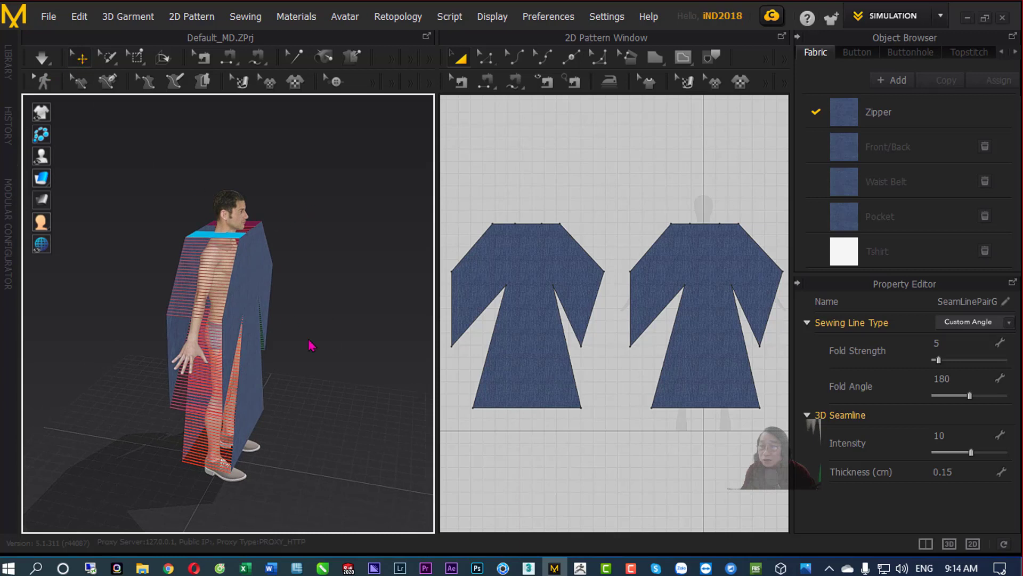
{"action": "left_click", "coordinate": [264, 294]}
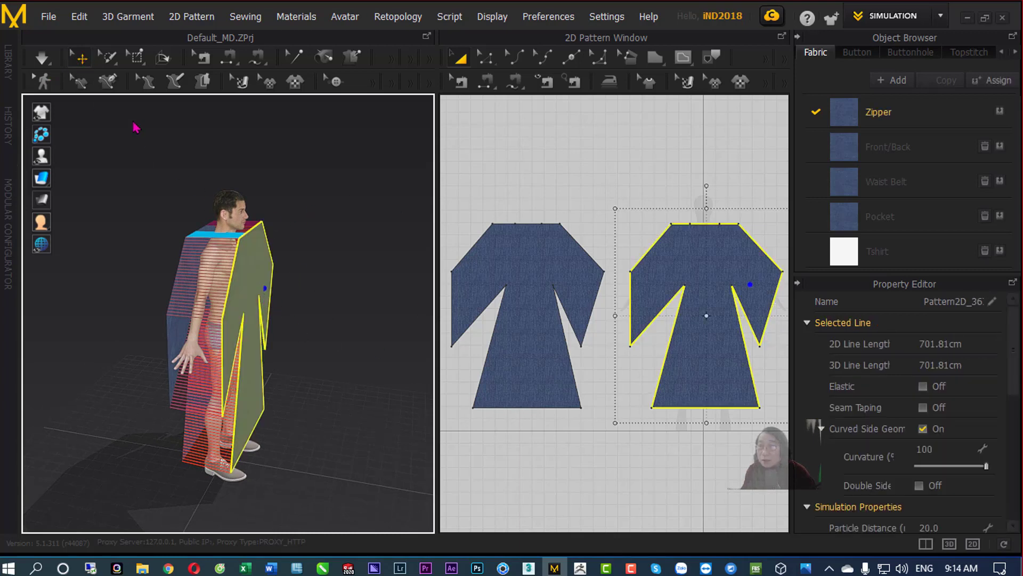
{"action": "left_click", "coordinate": [256, 272]}
{"action": "left_click_drag", "start_coordinate": [273, 251], "coordinate": [271, 249]}
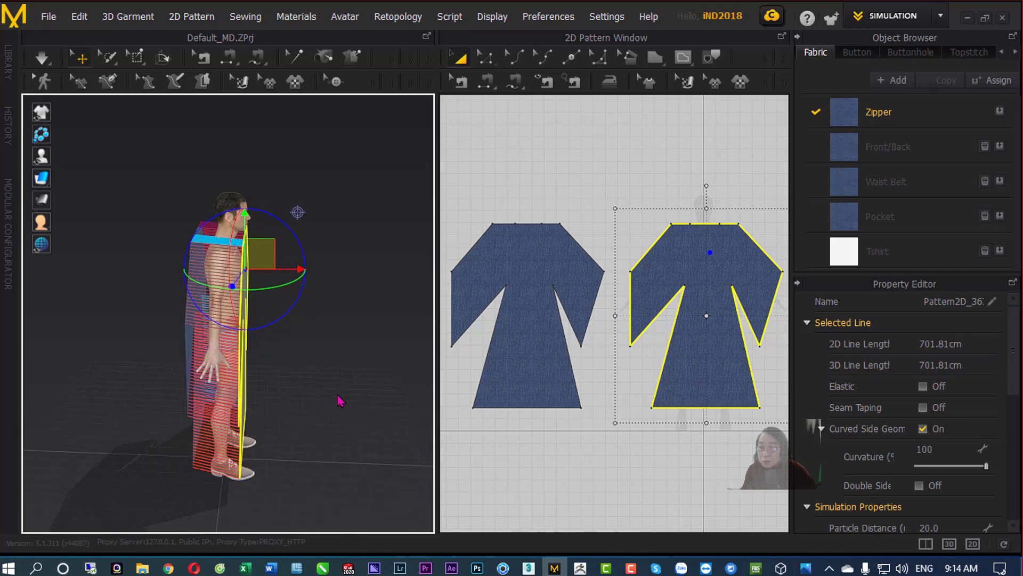
{"action": "mouse_move", "coordinate": [340, 401]}
{"action": "right_mouse_down"}
{"action": "mouse_move", "coordinate": [347, 389]}
{"action": "mouse_move", "coordinate": [350, 400]}
{"action": "right_mouse_up"}
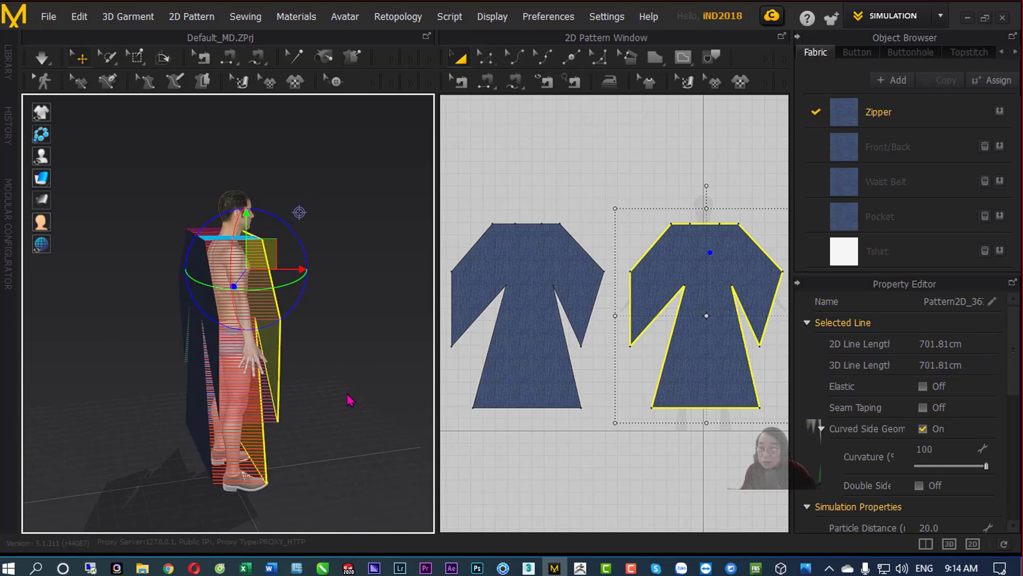
Reposition the back robe panel slightly right and up beside the avatar.
{"action": "left_click", "coordinate": [203, 349]}
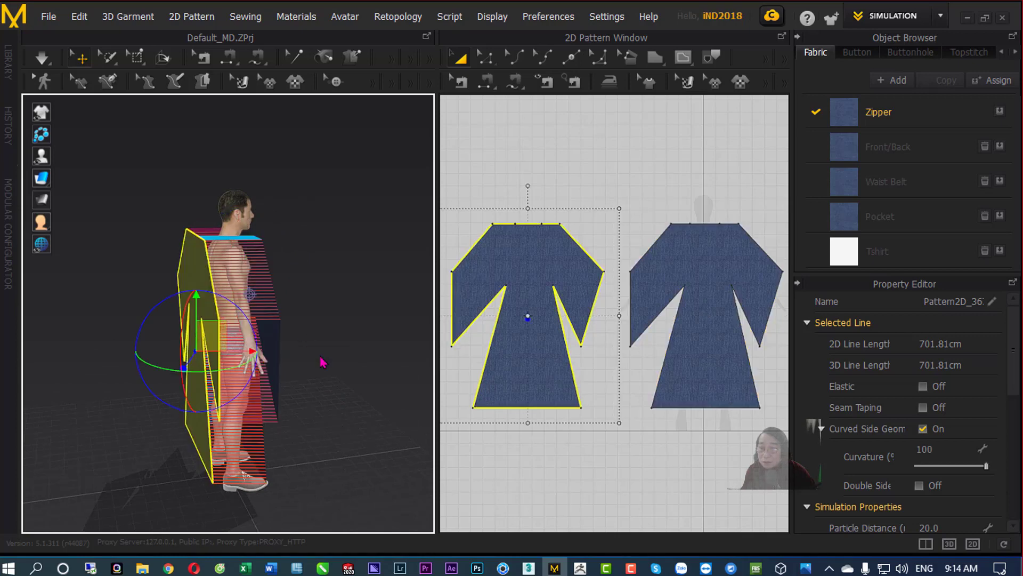
{"action": "mouse_move", "coordinate": [322, 361]}
{"action": "right_mouse_down"}
{"action": "mouse_move", "coordinate": [352, 427]}
{"action": "mouse_move", "coordinate": [344, 422]}
{"action": "right_mouse_up"}
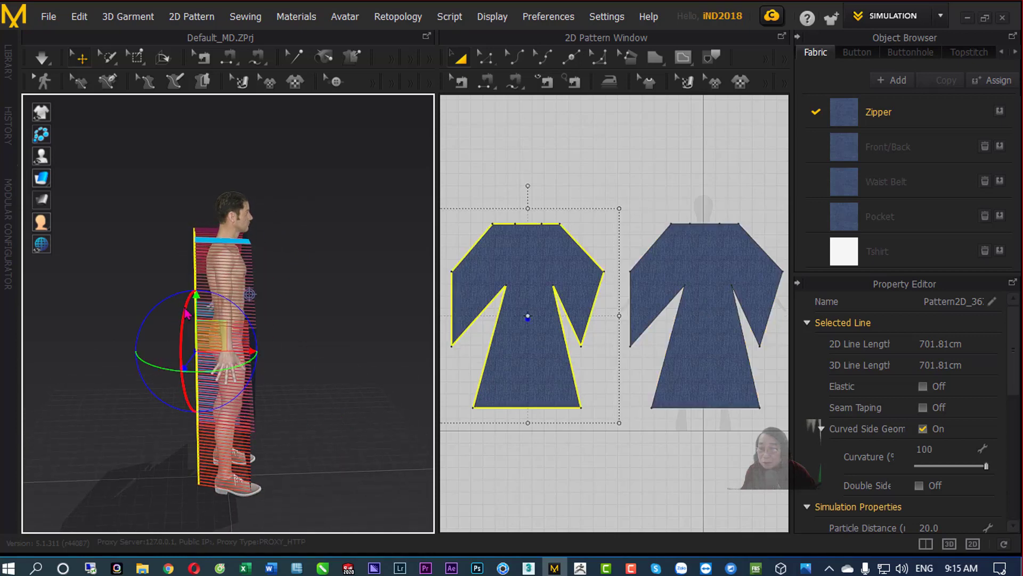
{"action": "left_click_drag", "start_coordinate": [223, 333], "coordinate": [234, 344]}
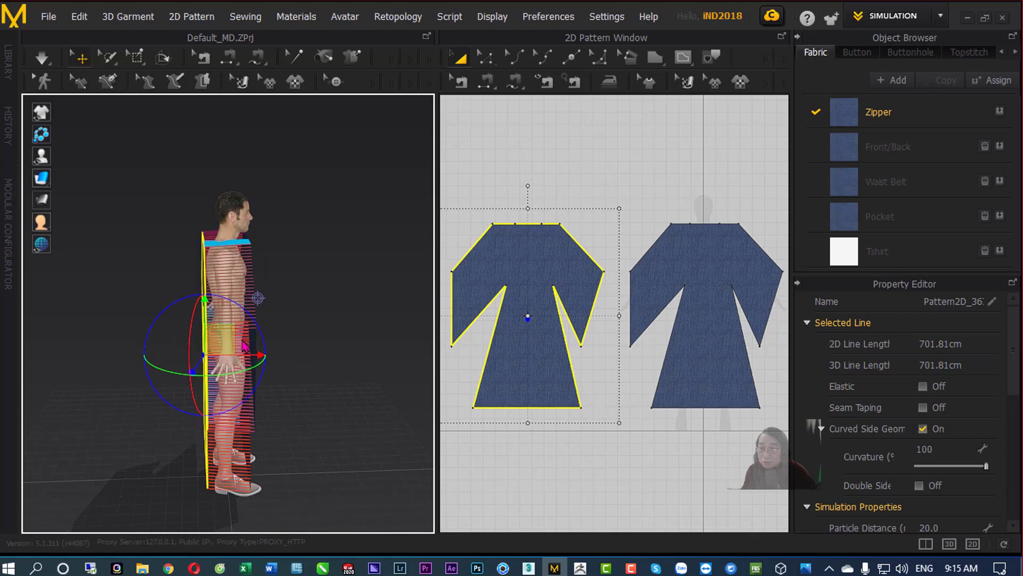
{"action": "key", "text": "2"}
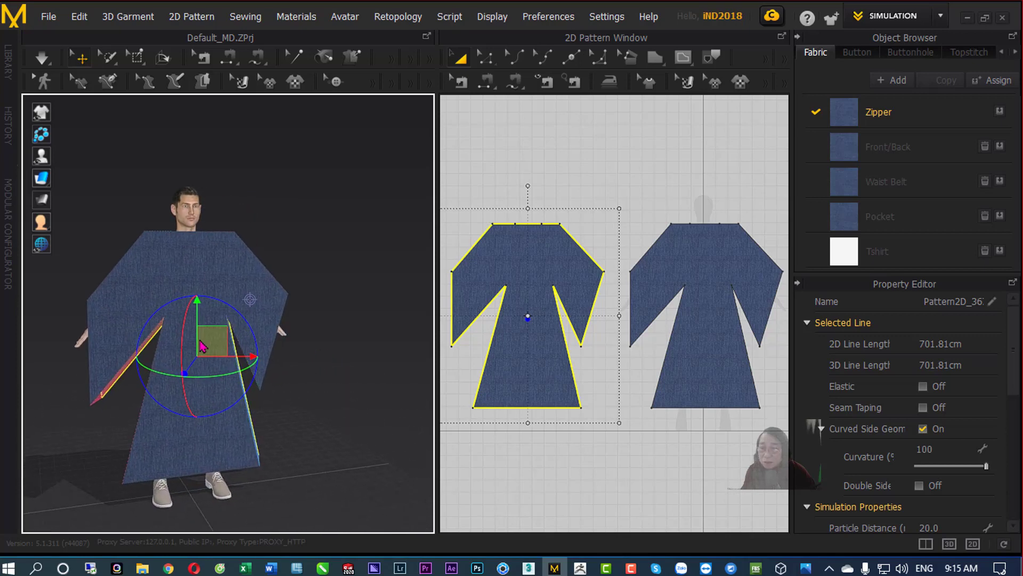
{"action": "right_click_drag", "start_coordinate": [203, 346], "coordinate": [186, 397]}
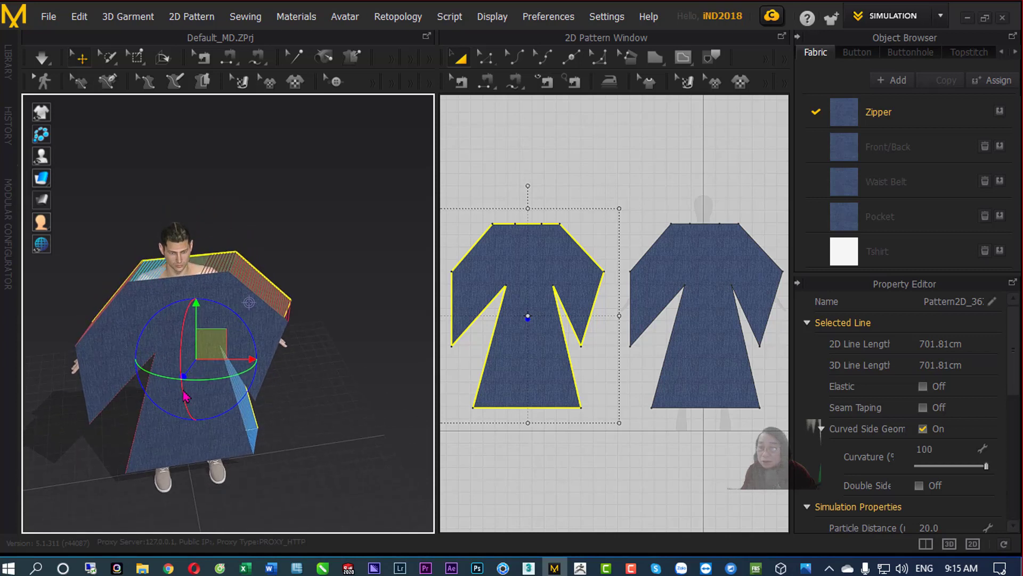
{"action": "left_click_drag", "start_coordinate": [223, 359], "coordinate": [229, 346]}
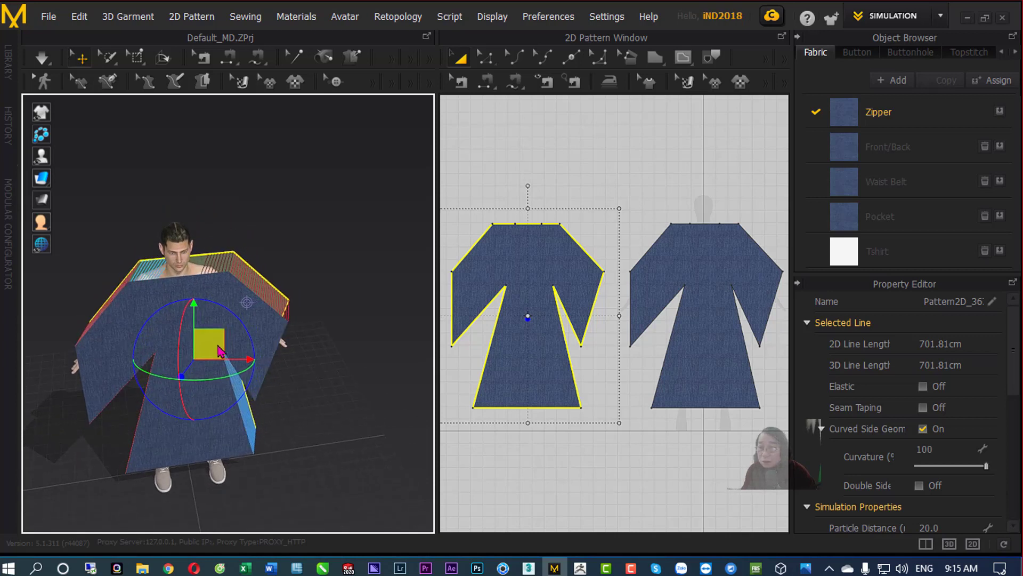
Shift the robe's front piece slightly right to finish its placement.
{"action": "mouse_move", "coordinate": [355, 375]}
{"action": "right_mouse_down"}
{"action": "mouse_move", "coordinate": [334, 384]}
{"action": "mouse_move", "coordinate": [334, 404]}
{"action": "mouse_move", "coordinate": [324, 356]}
{"action": "mouse_move", "coordinate": [417, 356]}
{"action": "right_mouse_up"}
{"action": "left_click", "coordinate": [274, 284]}
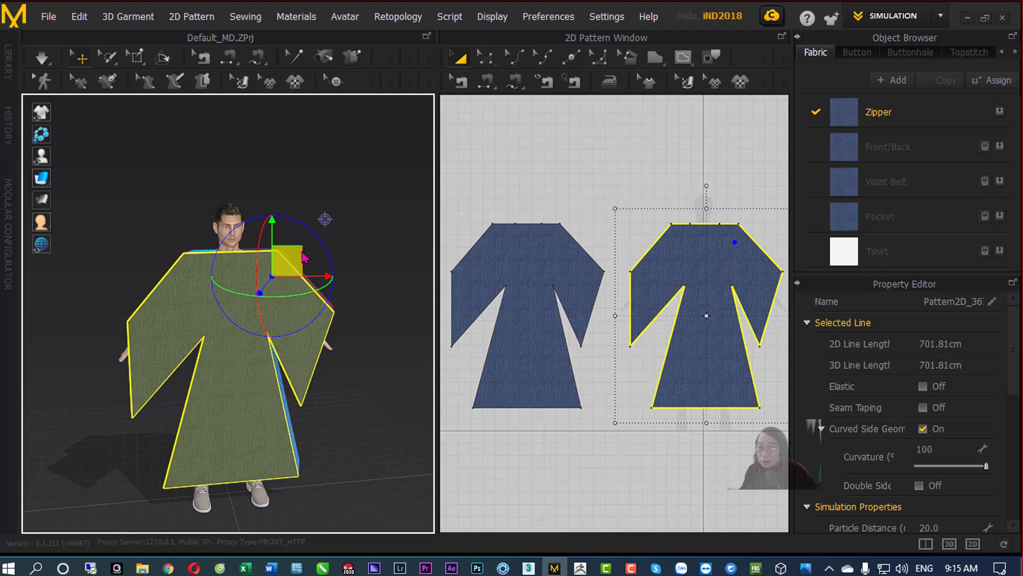
{"action": "left_click_drag", "start_coordinate": [297, 262], "coordinate": [305, 264]}
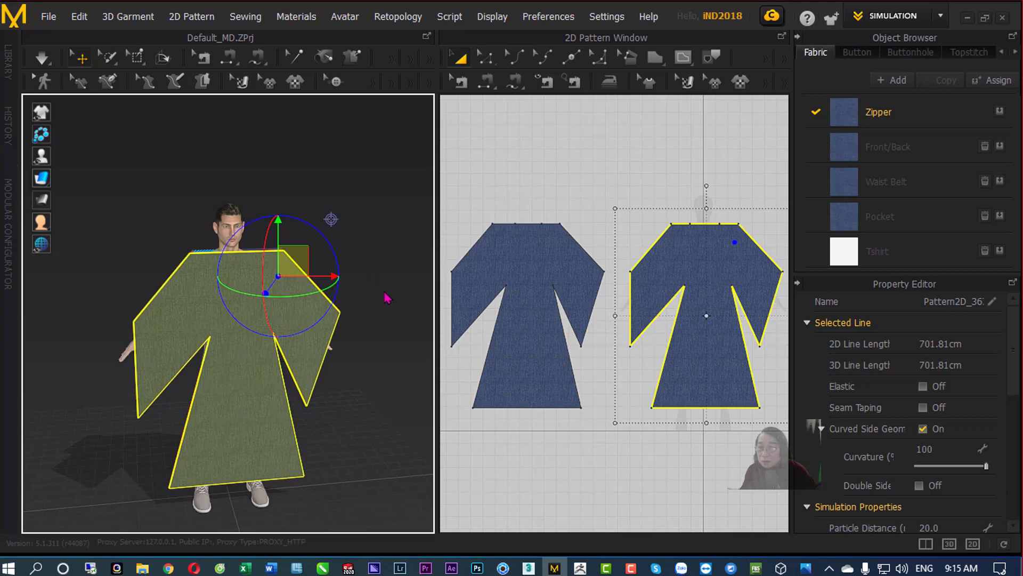
{"action": "mouse_move", "coordinate": [416, 311]}
{"action": "right_mouse_down"}
{"action": "mouse_move", "coordinate": [427, 377]}
{"action": "mouse_move", "coordinate": [461, 363]}
{"action": "right_mouse_up"}
Run the cloth simulation so the robe drapes onto the avatar, restarting it once.
{"action": "key", "text": "space"}
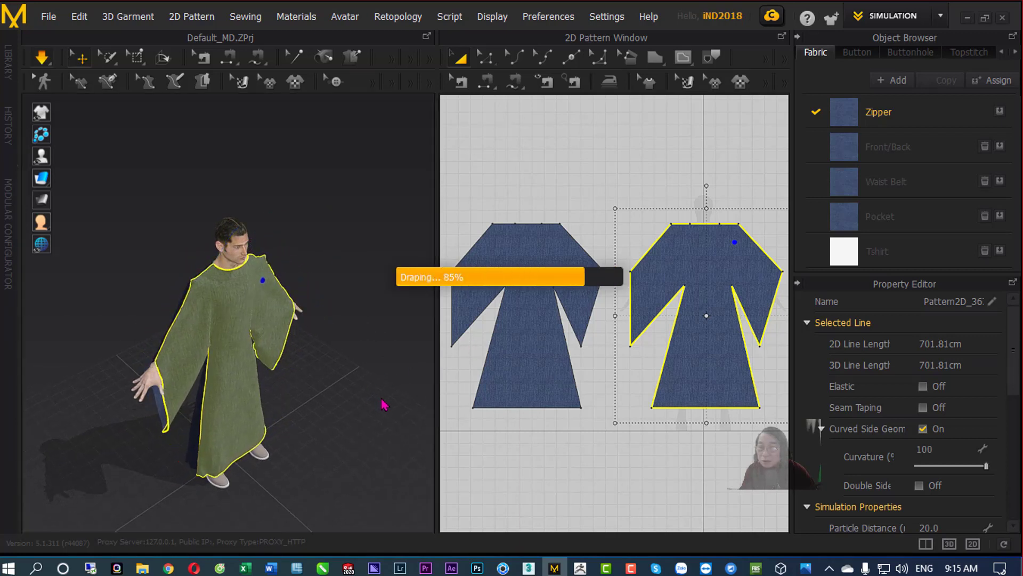
{"action": "right_click_drag", "start_coordinate": [371, 409], "coordinate": [303, 430]}
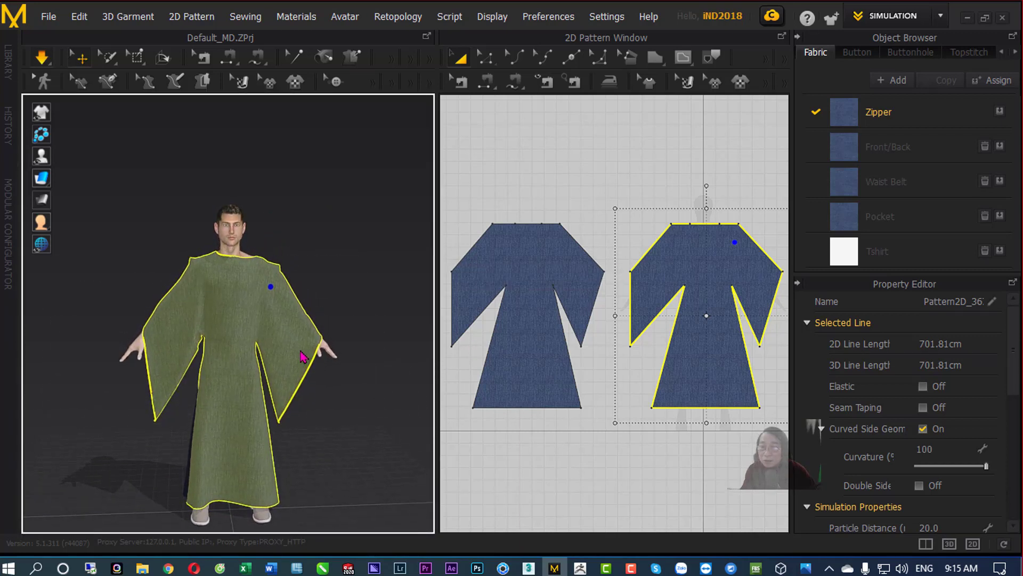
{"action": "mouse_move", "coordinate": [331, 471]}
{"action": "right_mouse_down"}
{"action": "mouse_move", "coordinate": [501, 417]}
{"action": "mouse_move", "coordinate": [585, 416]}
{"action": "mouse_move", "coordinate": [359, 459]}
{"action": "right_mouse_up"}
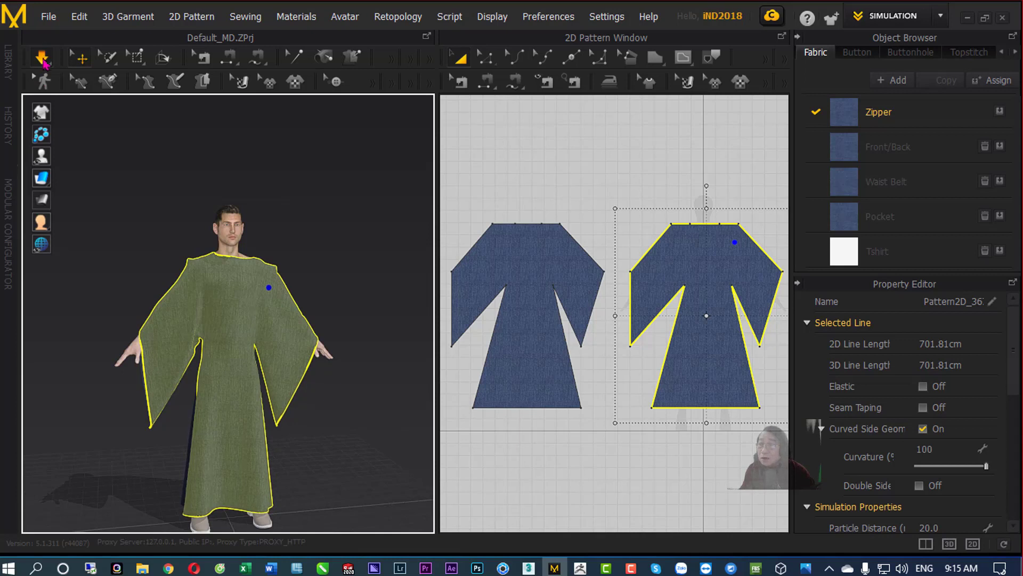
{"action": "left_click", "coordinate": [40, 53]}
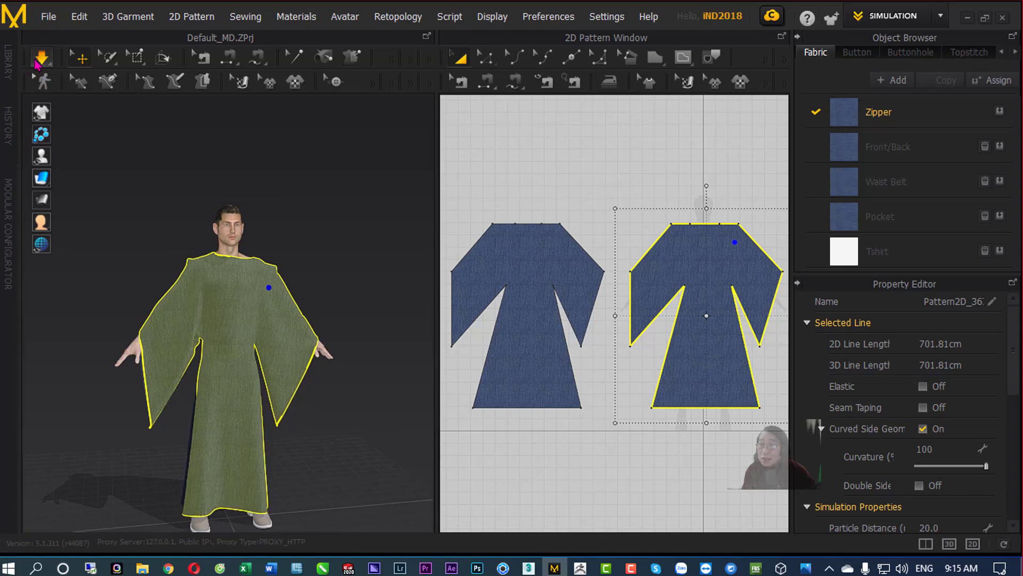
{"action": "left_click", "coordinate": [38, 56]}
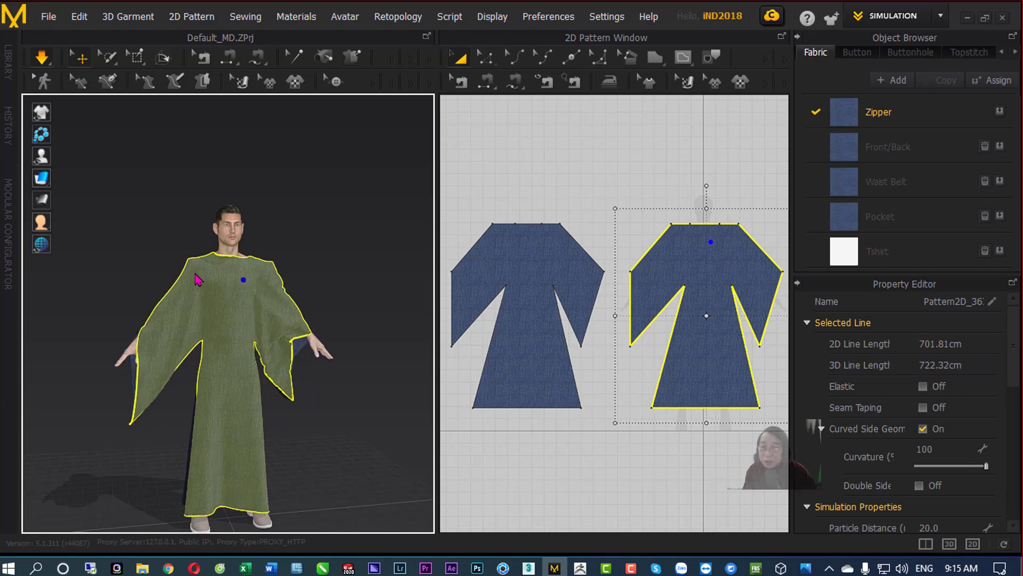
Tug the robe's chest, left sleeve and hem until it hangs straight, then inspect it.
{"action": "left_click_drag", "start_coordinate": [224, 282], "coordinate": [246, 280]}
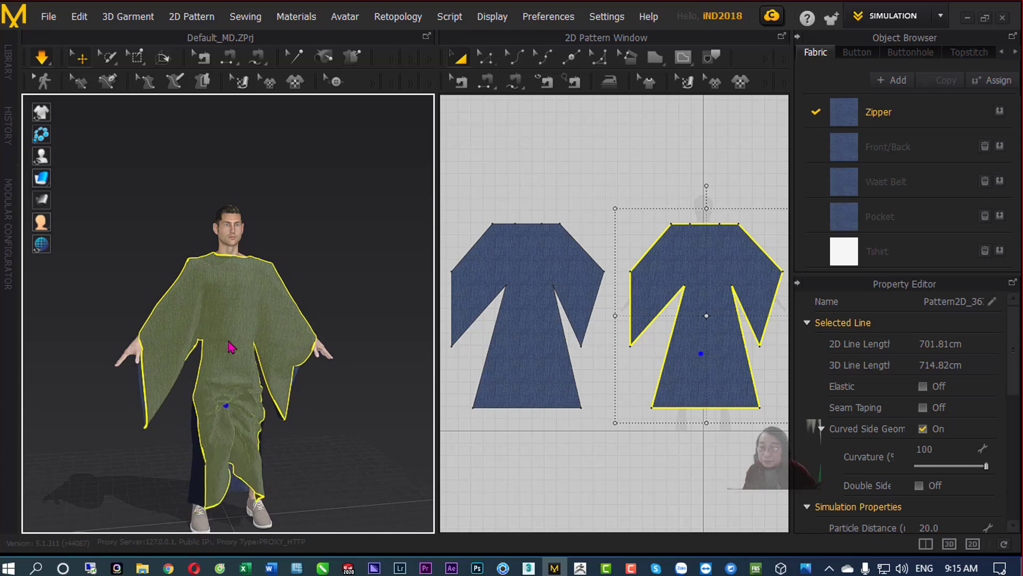
{"action": "left_click", "coordinate": [260, 273]}
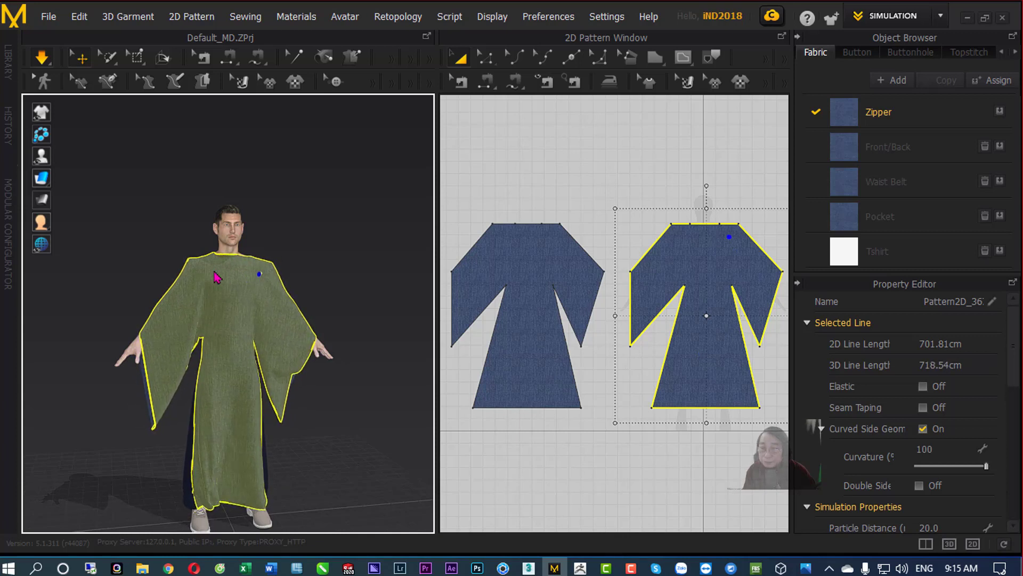
{"action": "left_click", "coordinate": [228, 297]}
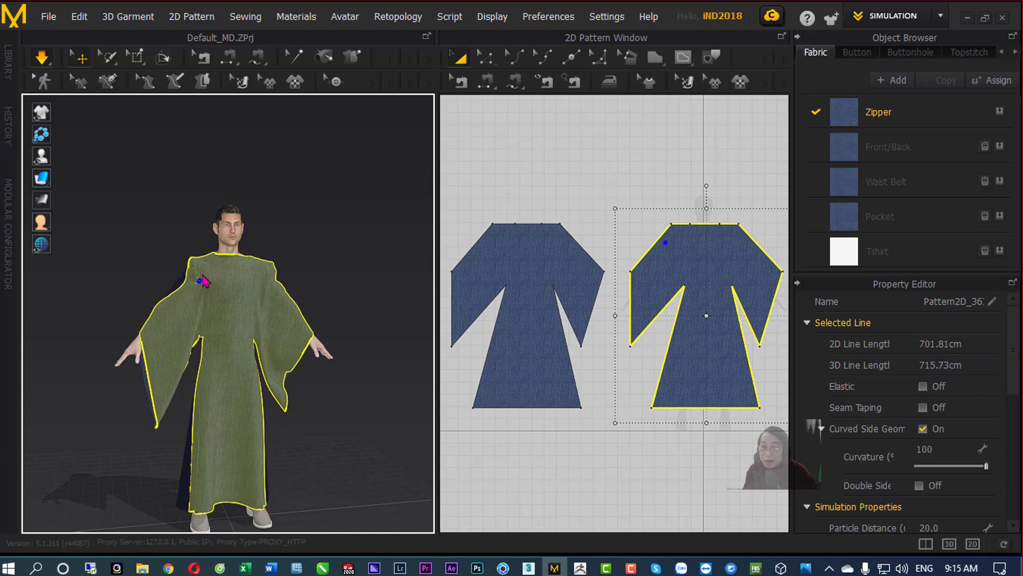
{"action": "left_click_drag", "start_coordinate": [201, 352], "coordinate": [237, 326]}
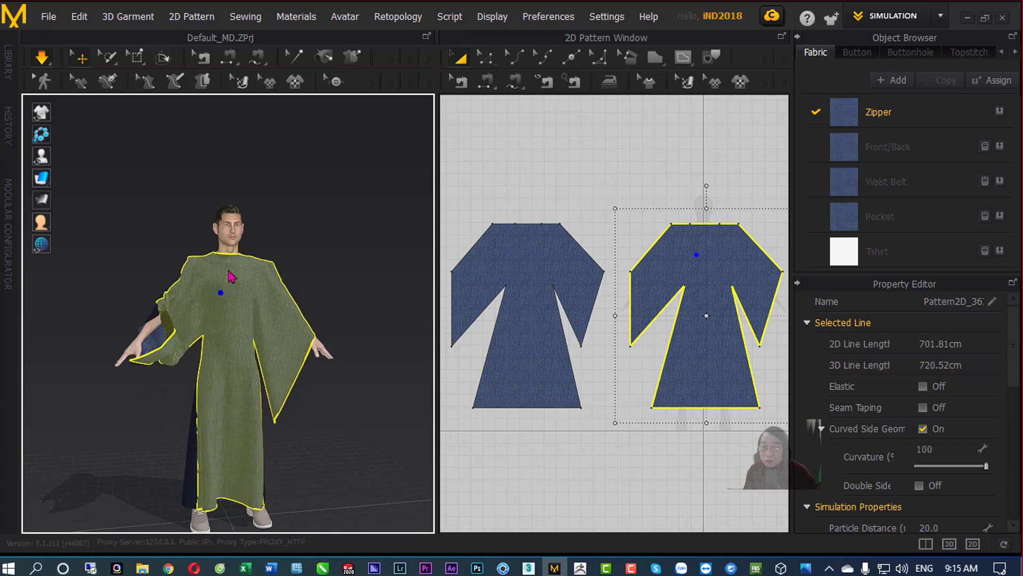
{"action": "left_click", "coordinate": [255, 262]}
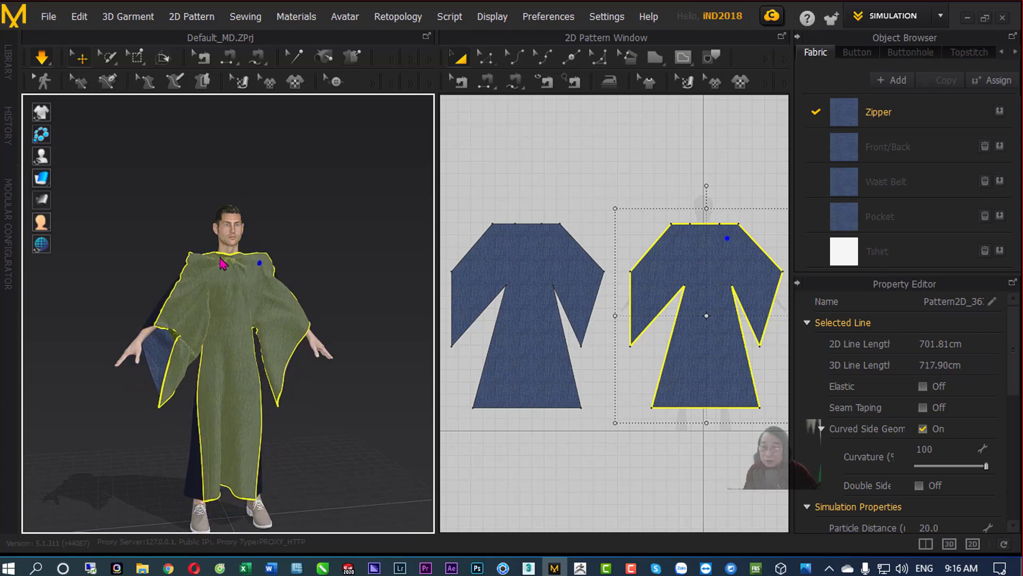
{"action": "left_click", "coordinate": [220, 350]}
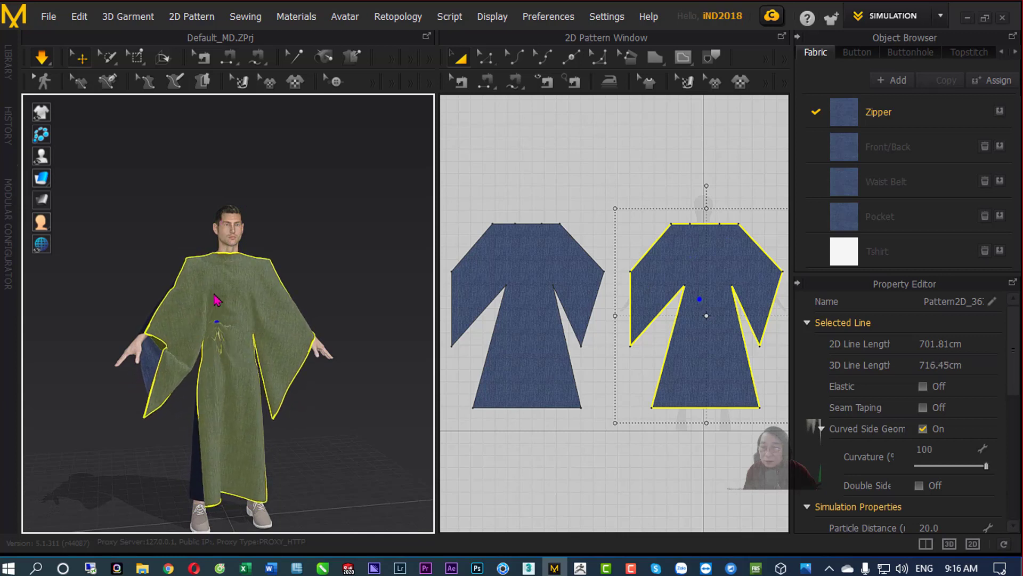
{"action": "left_click", "coordinate": [229, 421]}
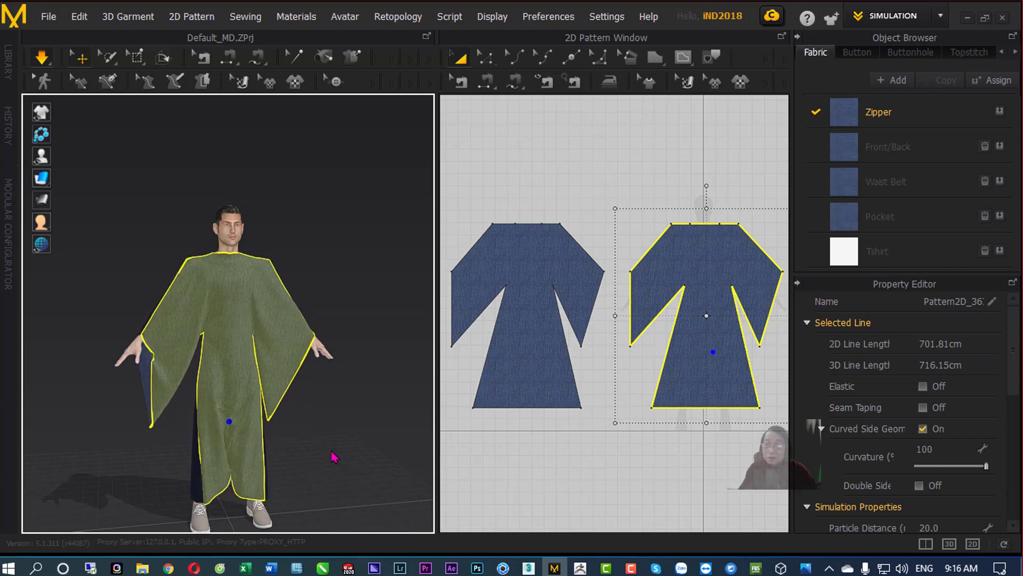
{"action": "right_click_drag", "start_coordinate": [334, 457], "coordinate": [251, 482]}
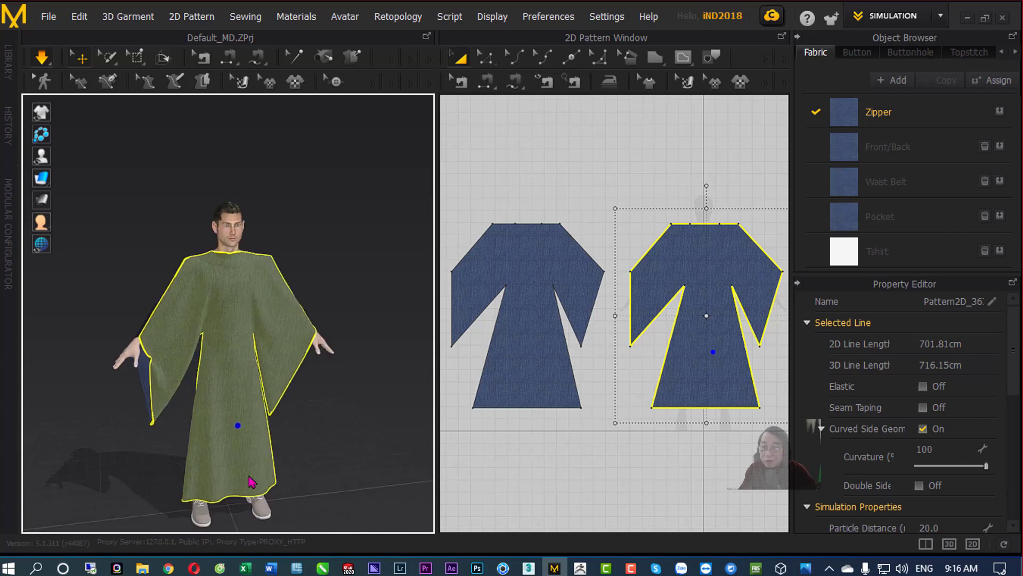
{"action": "mouse_move", "coordinate": [277, 490]}
{"action": "right_mouse_down"}
{"action": "mouse_move", "coordinate": [347, 469]}
{"action": "mouse_move", "coordinate": [274, 516]}
{"action": "mouse_move", "coordinate": [288, 296]}
{"action": "right_mouse_up"}
{"action": "mouse_move", "coordinate": [325, 423]}
{"action": "right_mouse_down"}
{"action": "mouse_move", "coordinate": [354, 402]}
{"action": "mouse_move", "coordinate": [334, 421]}
{"action": "mouse_move", "coordinate": [353, 368]}
{"action": "right_mouse_up"}
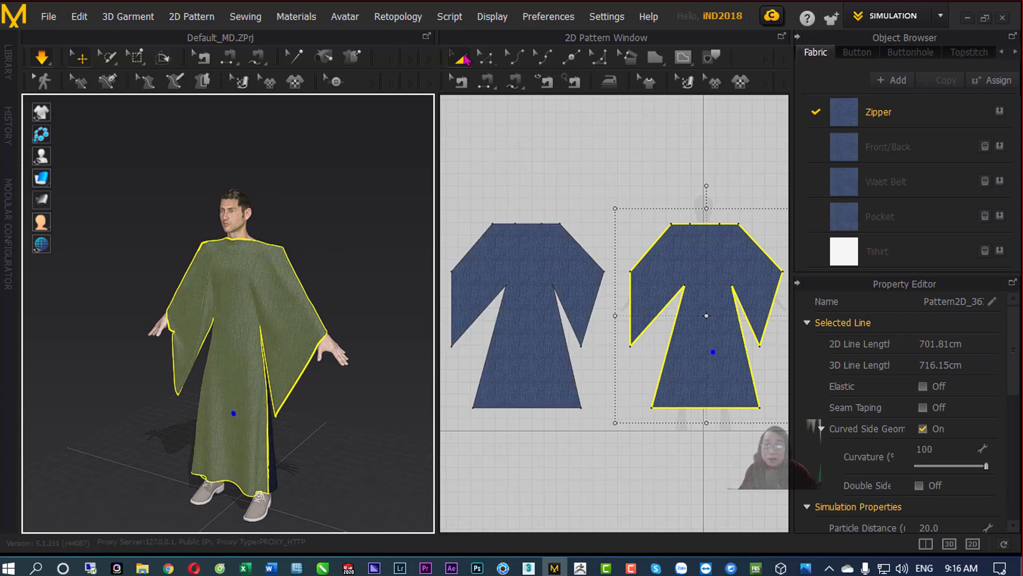
Delete both robe pattern pieces from the pattern view.
{"action": "left_click", "coordinate": [543, 149]}
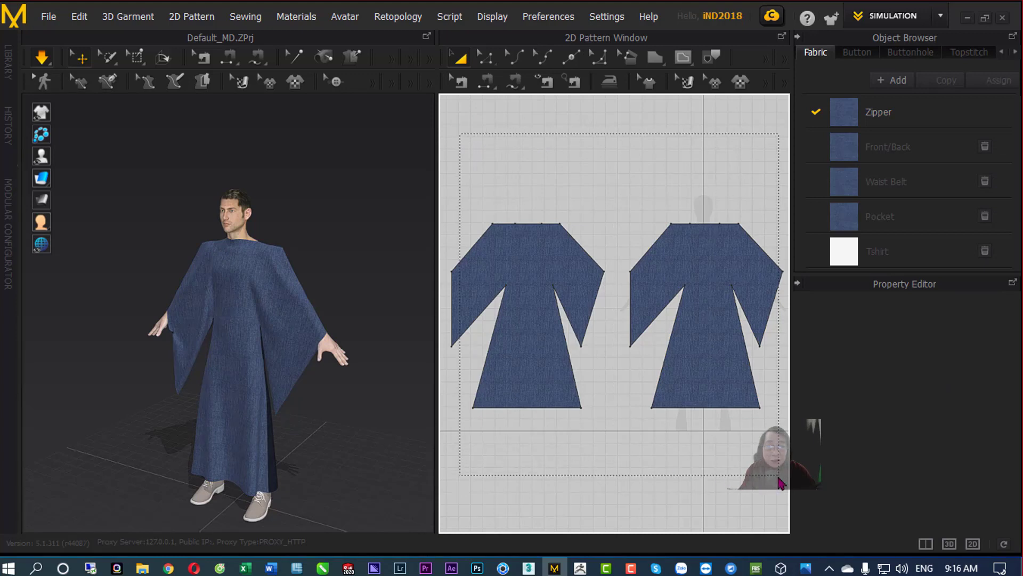
{"action": "left_click_drag", "start_coordinate": [781, 483], "coordinate": [778, 476]}
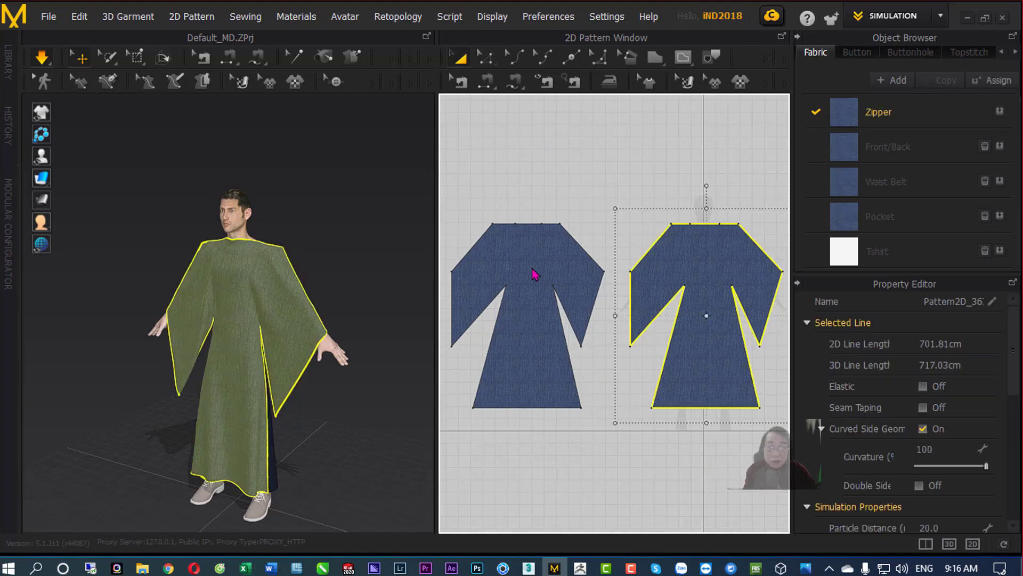
{"action": "left_click", "coordinate": [677, 300]}
{"action": "key", "text": "Delete"}
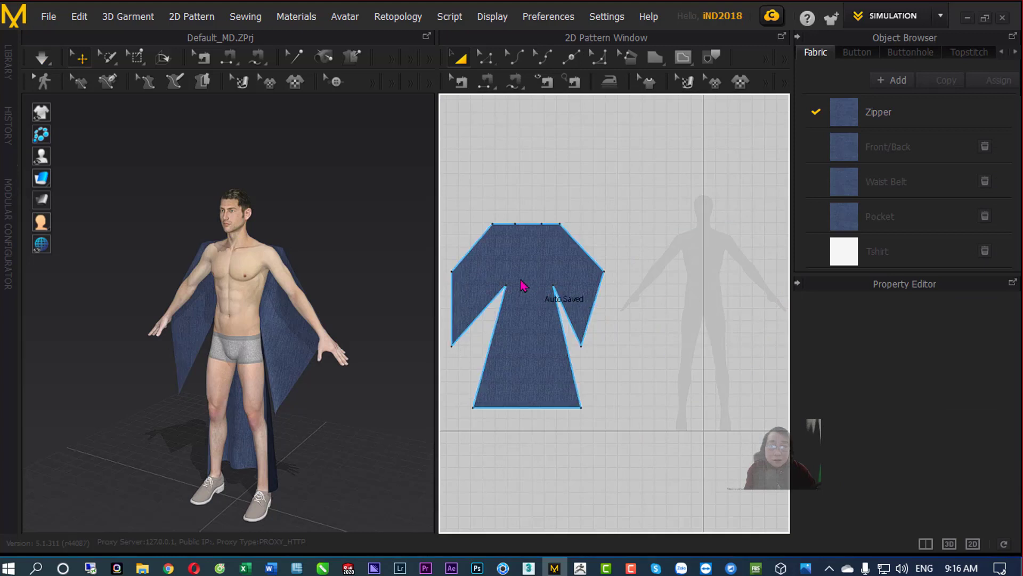
{"action": "left_click", "coordinate": [521, 283]}
{"action": "key", "text": "Delete"}
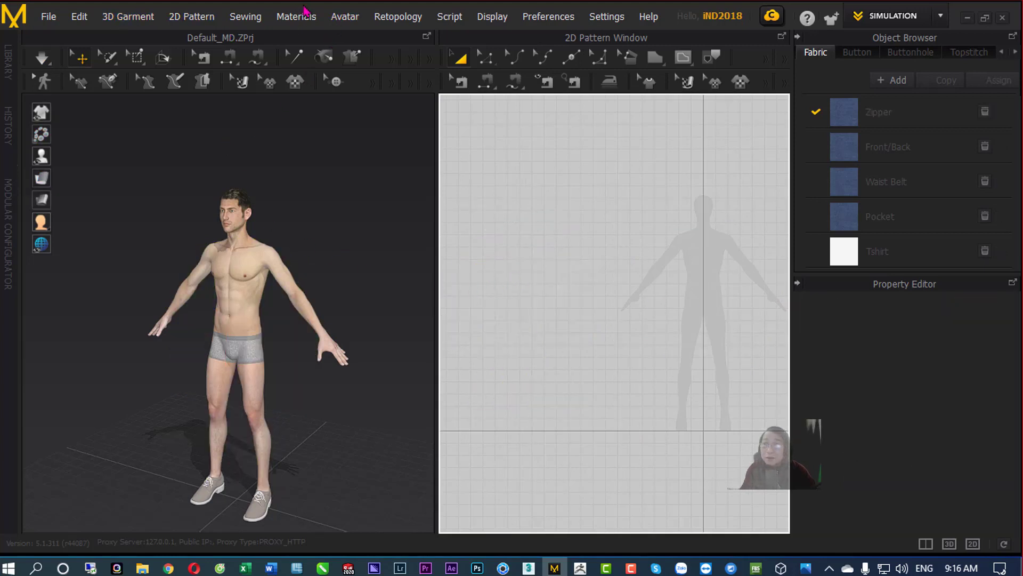
Delete all avatars to empty the scene, then switch to ZBrush with the red cloth model.
{"action": "left_click", "coordinate": [343, 22]}
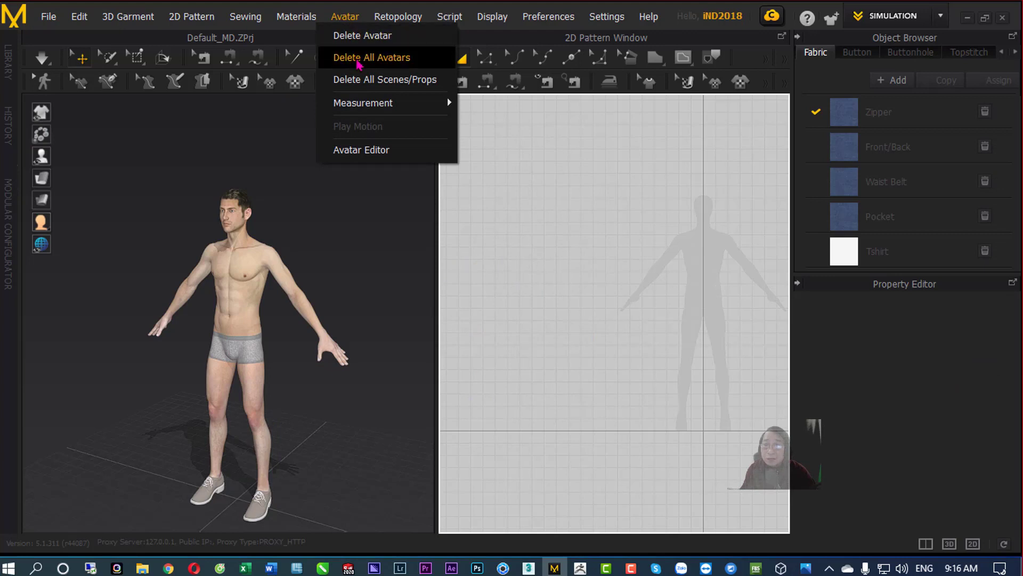
{"action": "left_click", "coordinate": [358, 65]}
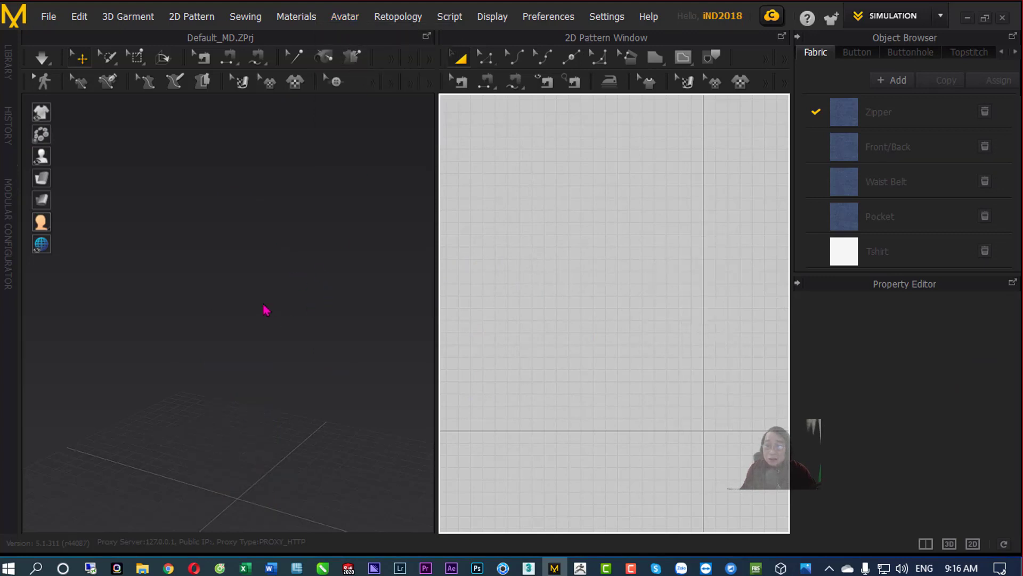
{"action": "right_click_drag", "start_coordinate": [266, 311], "coordinate": [338, 308]}
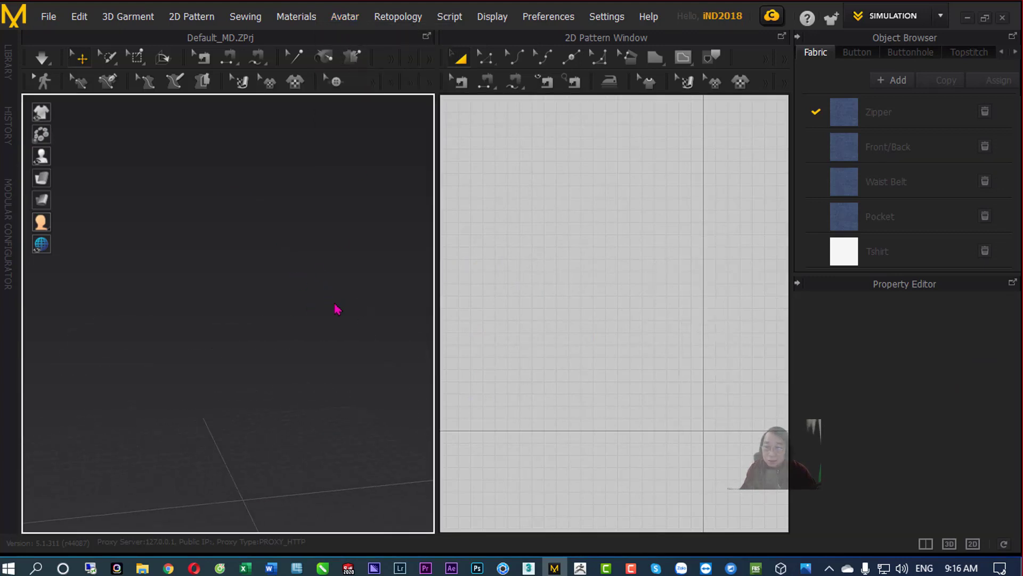
{"action": "left_click", "coordinate": [967, 19]}
{"action": "left_click", "coordinate": [580, 567]}
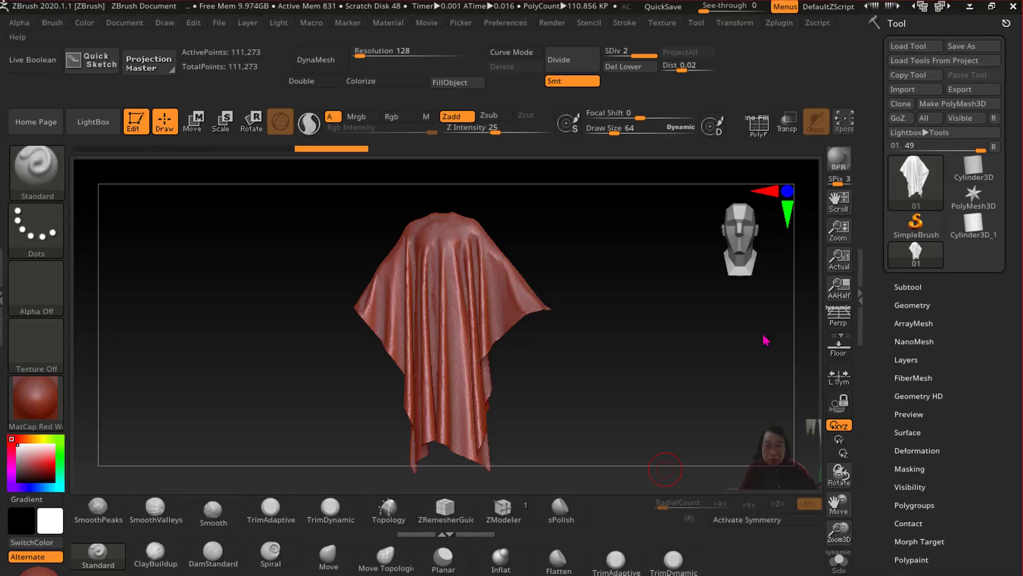
Switch to the Cylinder3D tool and load Julie.ZTL from LightBox's Tool library.
{"action": "mouse_move", "coordinate": [597, 381]}
{"action": "left_mouse_down"}
{"action": "mouse_move", "coordinate": [598, 358]}
{"action": "mouse_move", "coordinate": [576, 366]}
{"action": "left_mouse_up"}
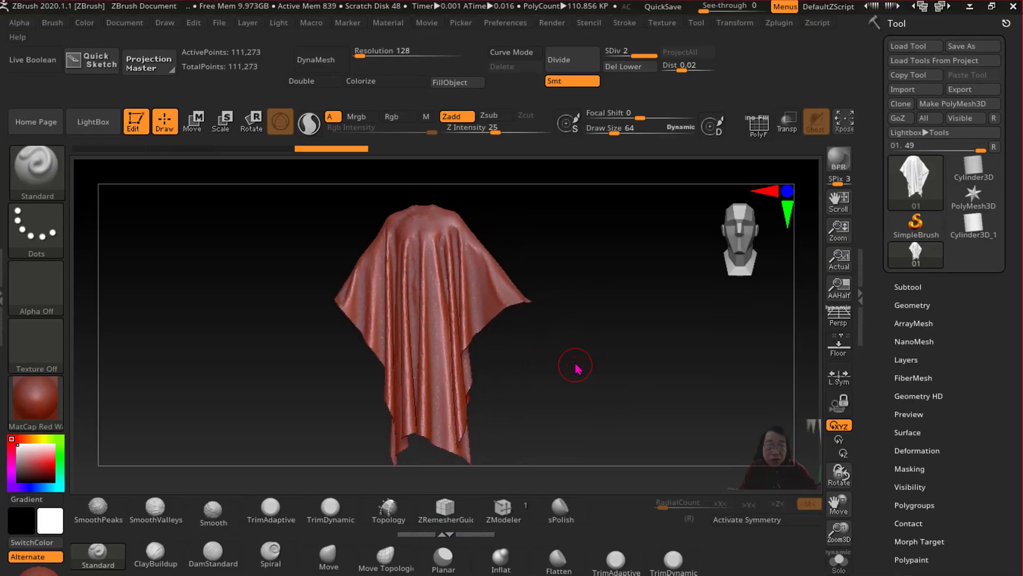
{"action": "left_click", "coordinate": [972, 166]}
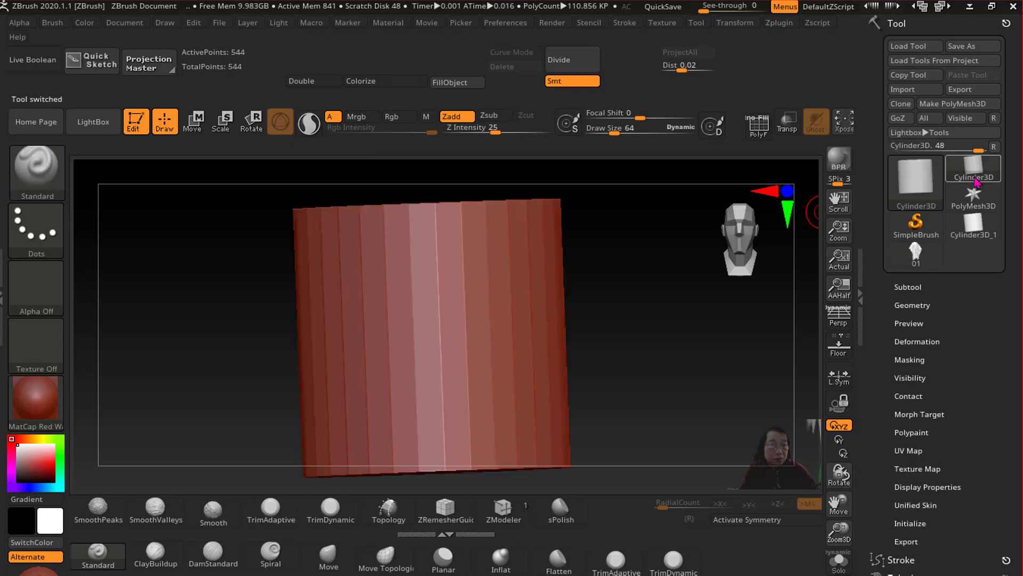
{"action": "left_click", "coordinate": [104, 133]}
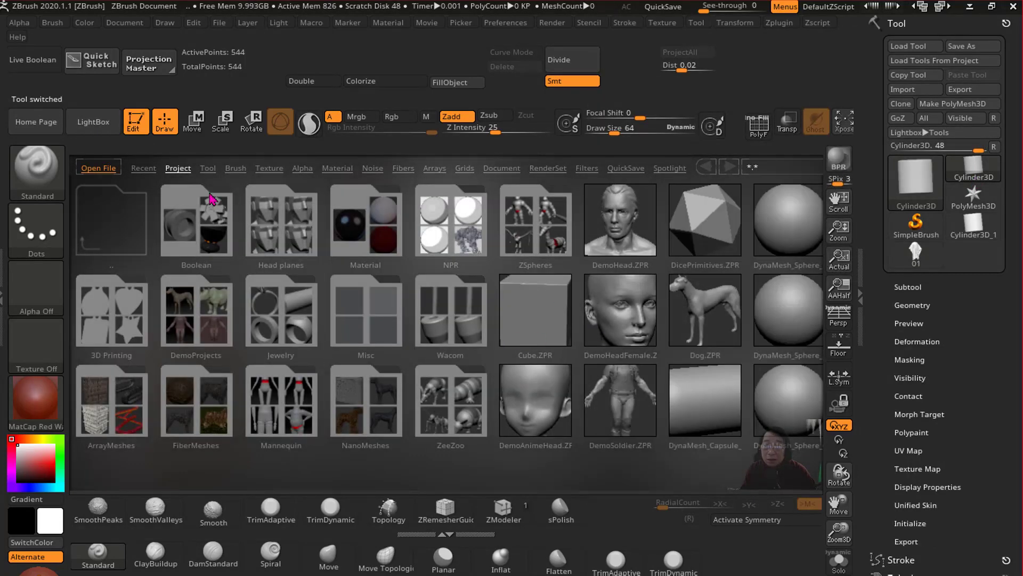
{"action": "left_click", "coordinate": [208, 172]}
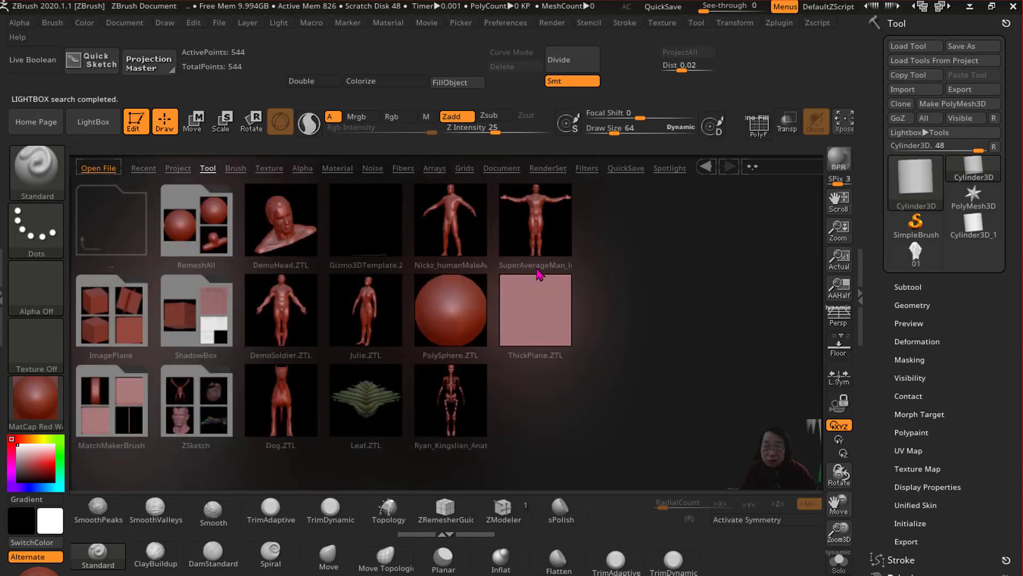
{"action": "double_click", "coordinate": [380, 330]}
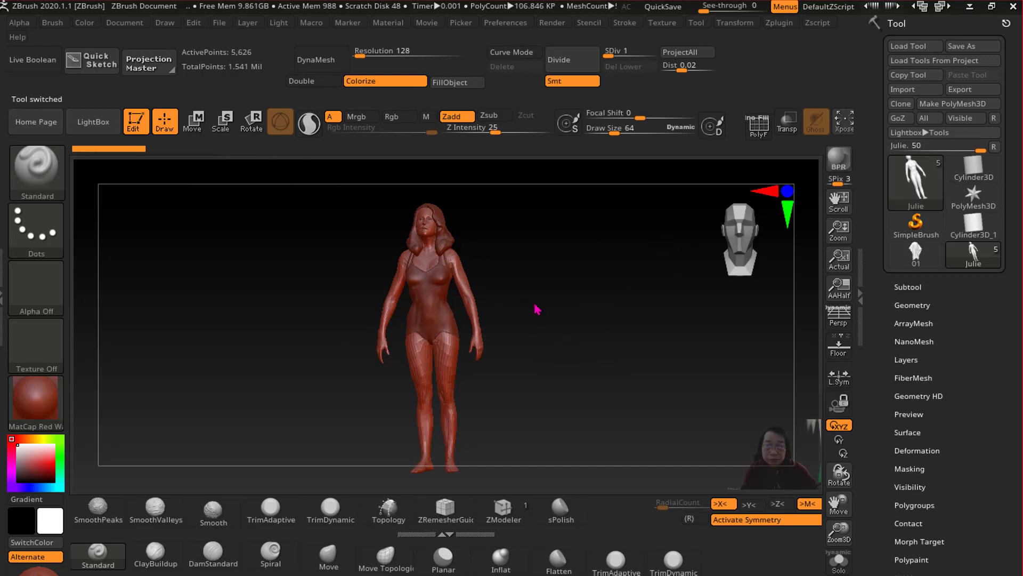
Delete Julie's Swimsuit subtool.
{"action": "left_click_drag", "start_coordinate": [665, 291], "coordinate": [680, 299]}
{"action": "left_click", "coordinate": [908, 287]}
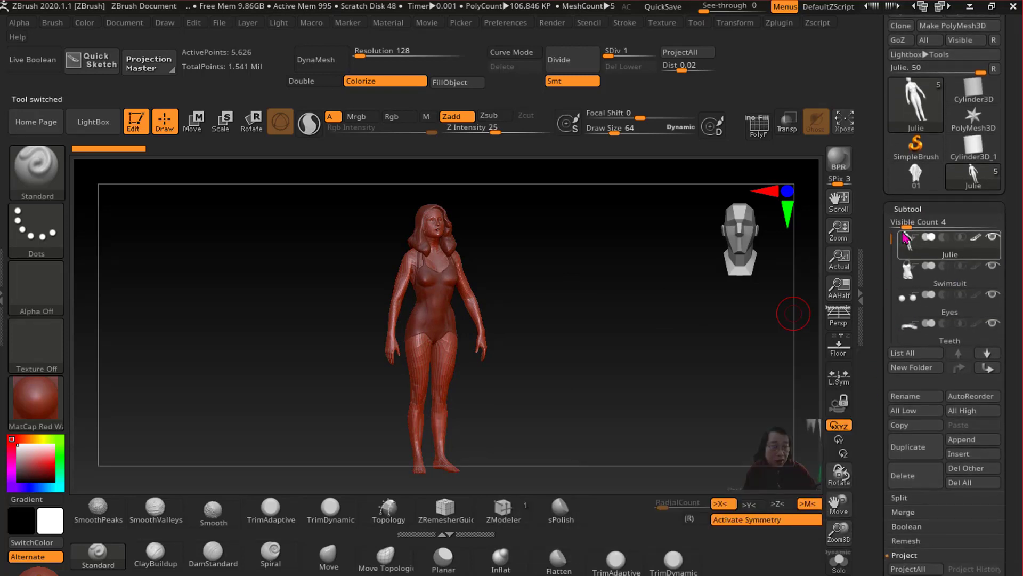
{"action": "left_click_drag", "start_coordinate": [907, 227], "coordinate": [917, 229]}
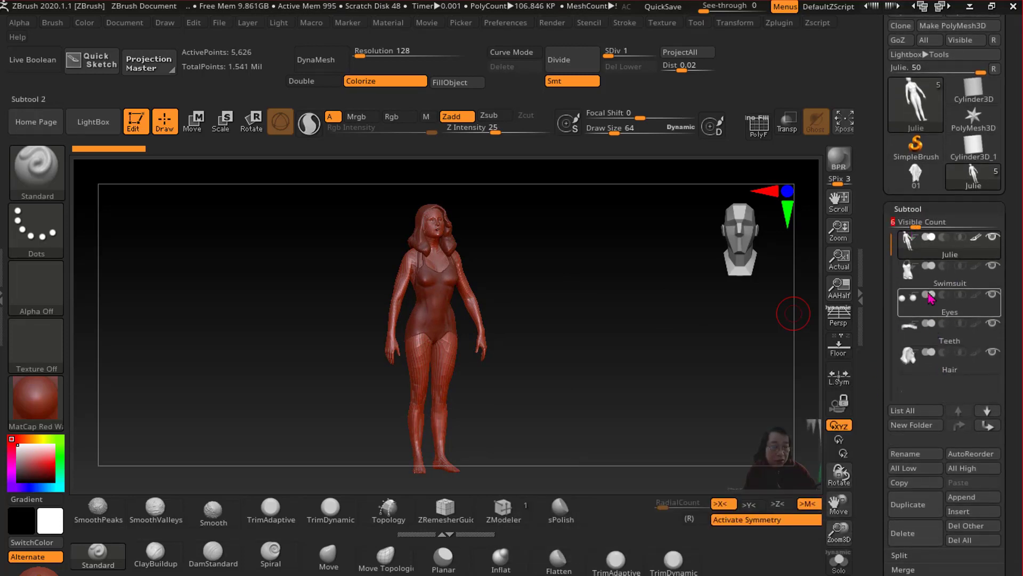
{"action": "left_click", "coordinate": [930, 286]}
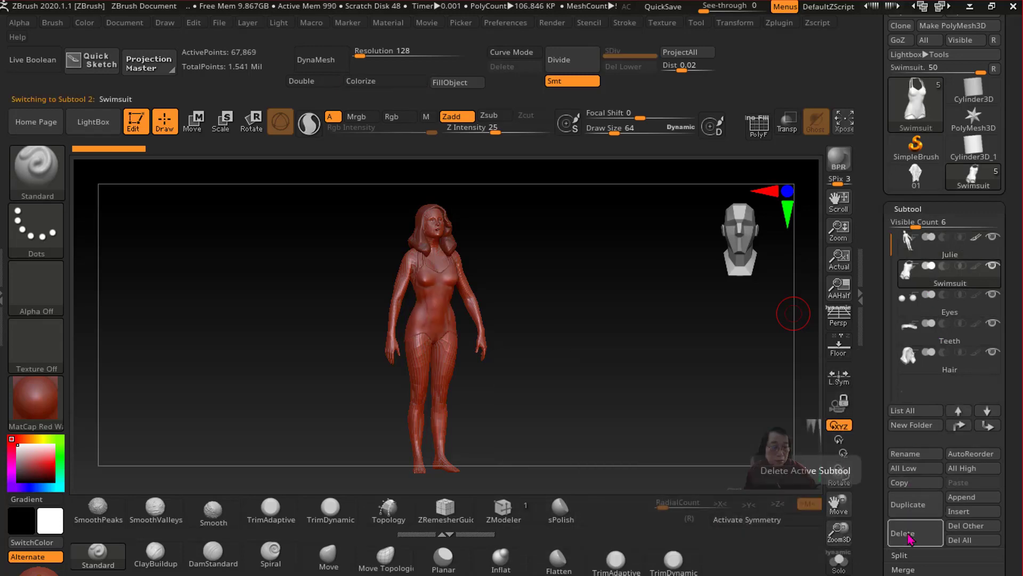
{"action": "left_click", "coordinate": [909, 537]}
{"action": "left_click", "coordinate": [772, 562]}
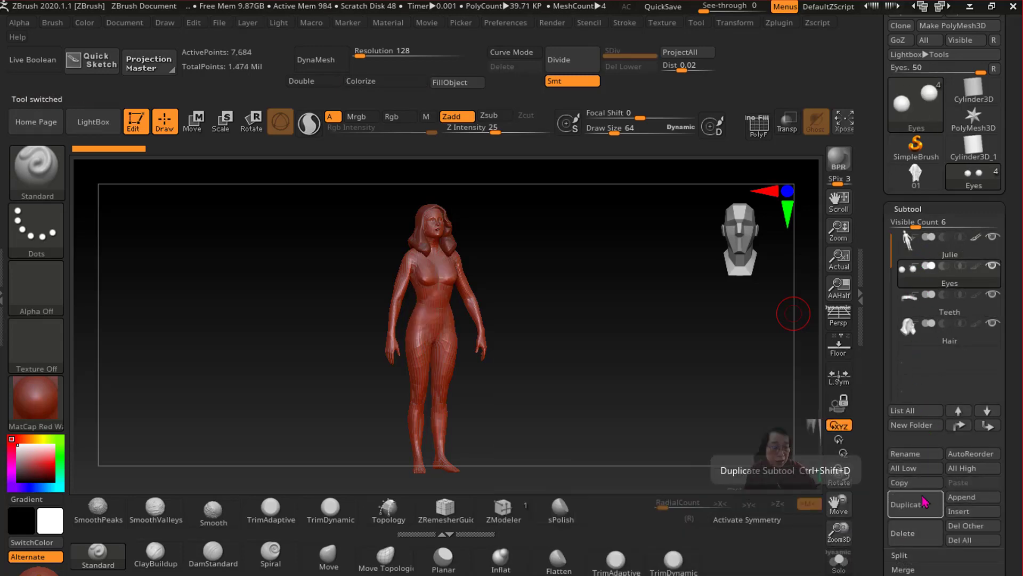
Duplicate the Eyes subtool and delete the original Eyes.
{"action": "left_click", "coordinate": [920, 512]}
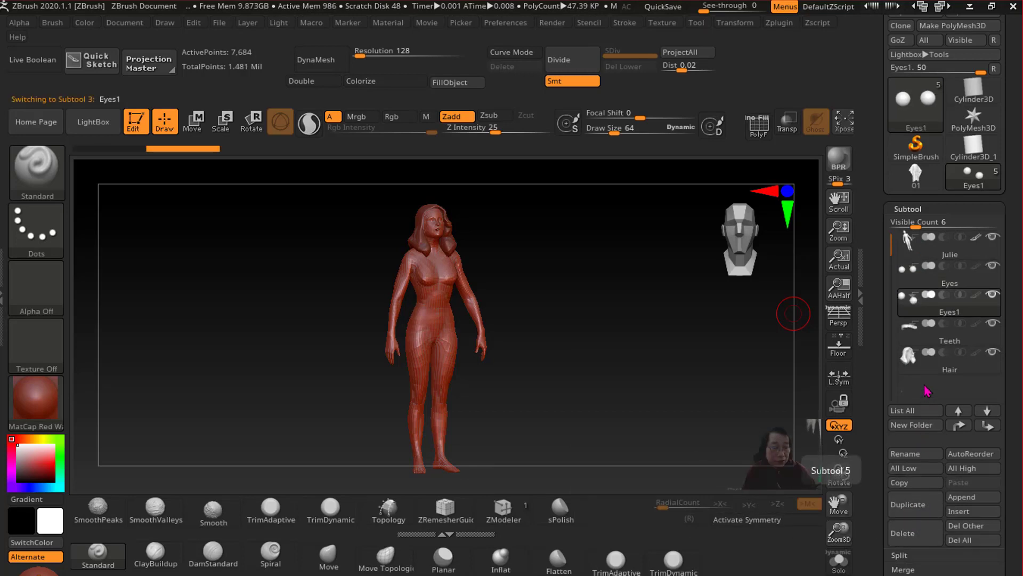
{"action": "mouse_move", "coordinate": [948, 271]}
{"action": "left_click", "coordinate": [936, 289]}
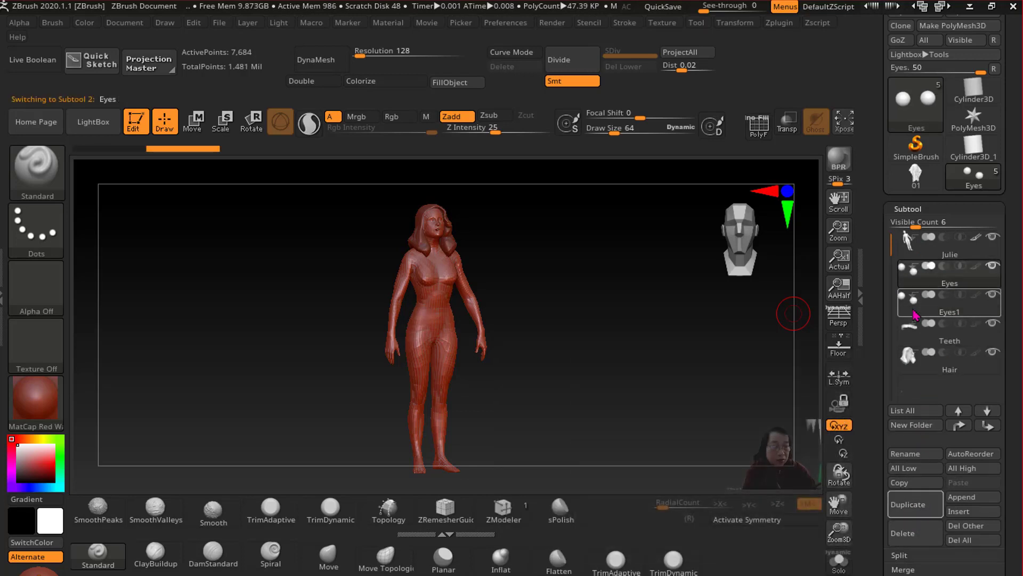
{"action": "left_click", "coordinate": [908, 533]}
{"action": "left_click", "coordinate": [773, 561]}
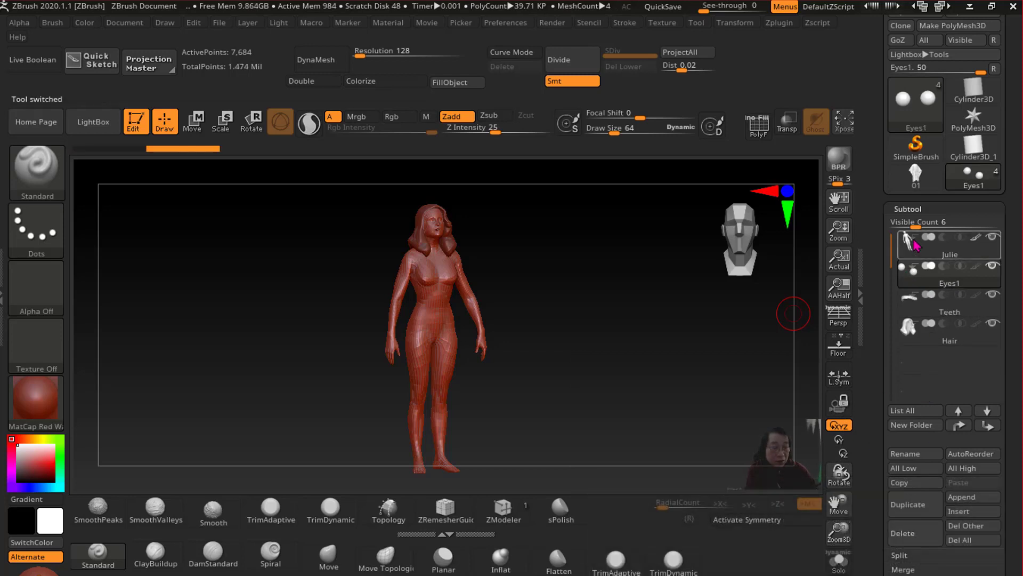
Merge Eyes1 and Teeth down into the Julie body and hide the Hair subtool.
{"action": "left_click", "coordinate": [922, 256]}
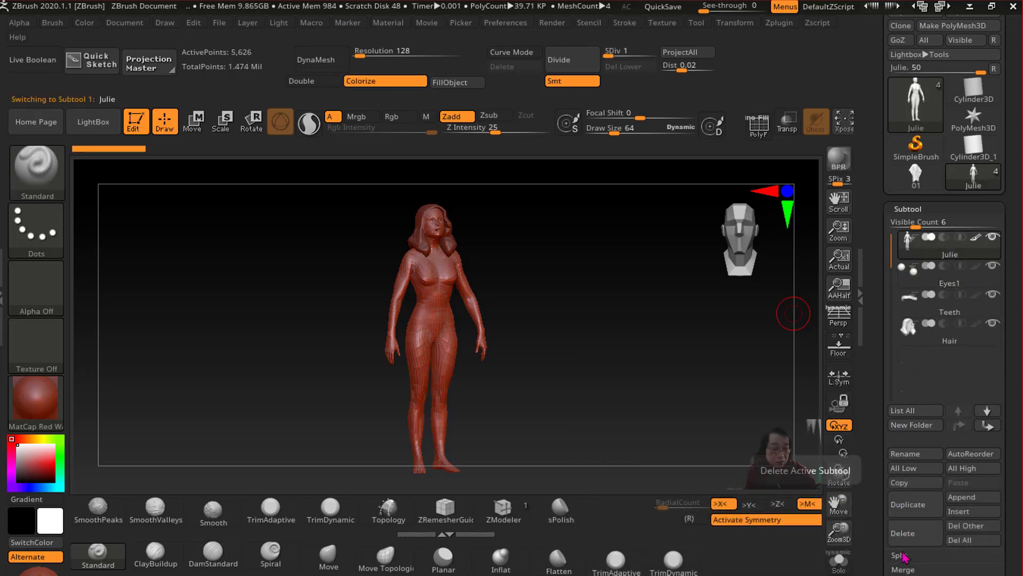
{"action": "scroll", "coordinate": [885, 533], "scroll_direction": "down", "scroll_amount": 2}
{"action": "left_click", "coordinate": [903, 509]}
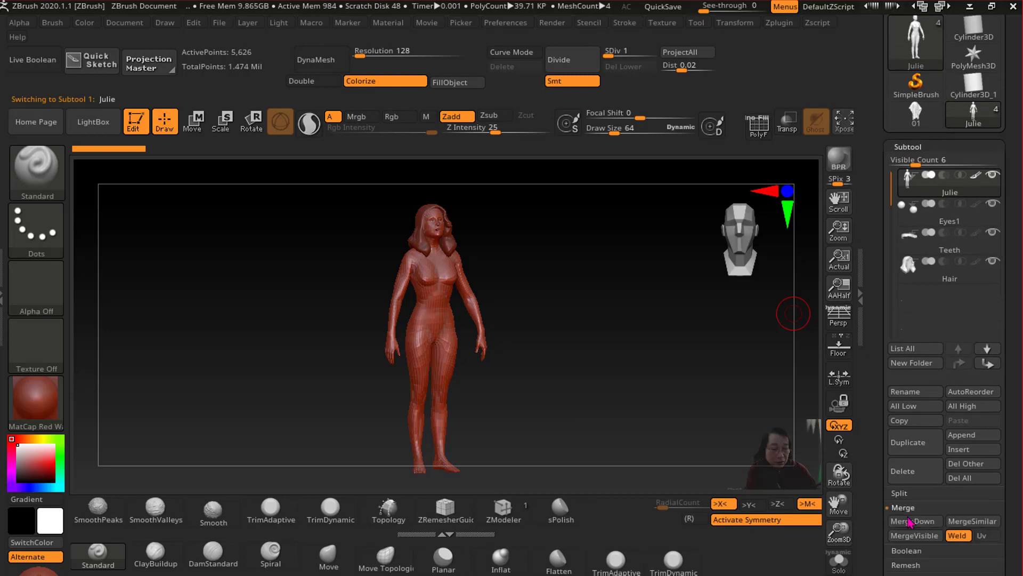
{"action": "left_click", "coordinate": [912, 522]}
{"action": "left_click", "coordinate": [774, 562]}
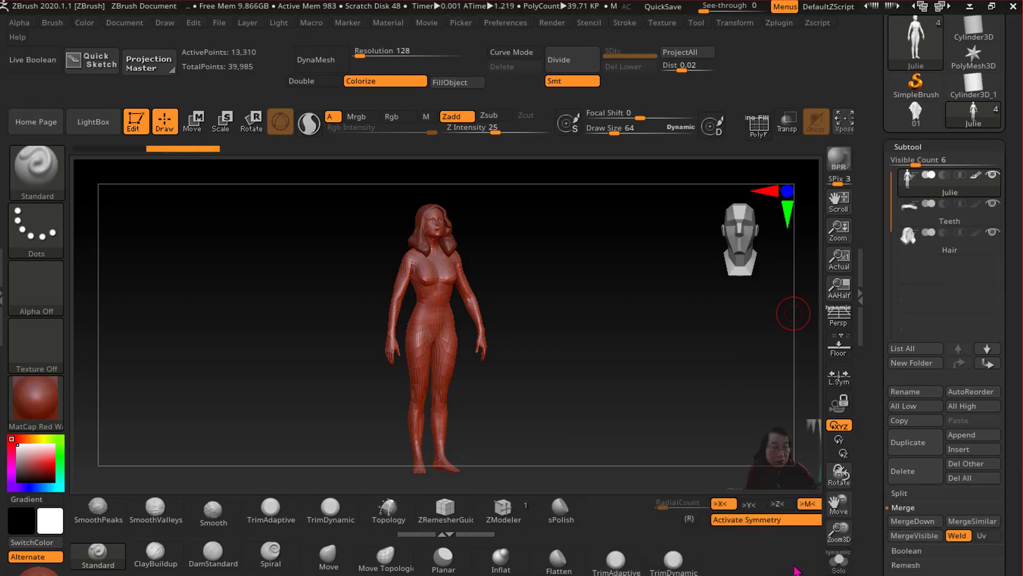
{"action": "left_click", "coordinate": [913, 520]}
{"action": "left_click", "coordinate": [776, 562]}
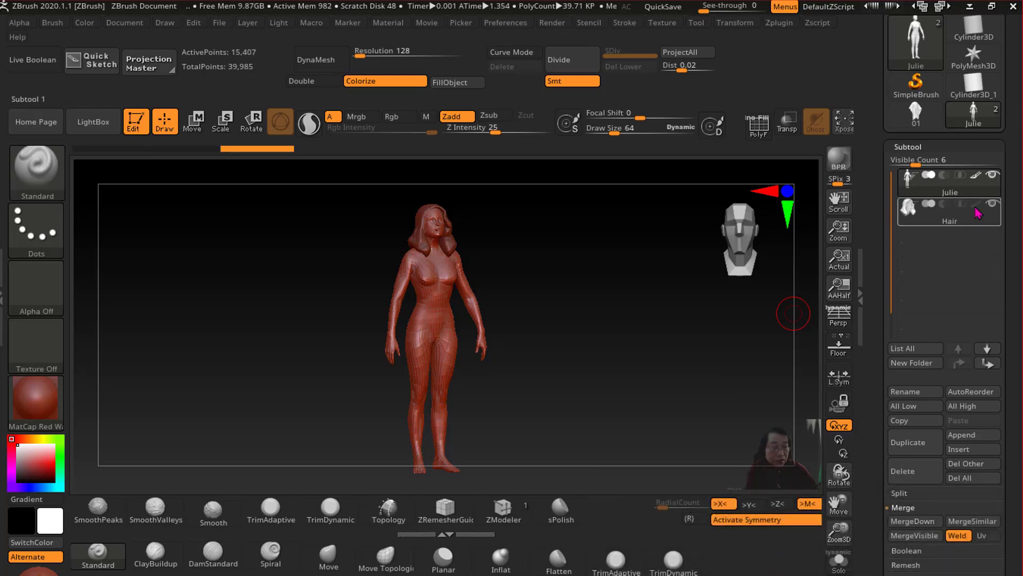
{"action": "left_click", "coordinate": [992, 204]}
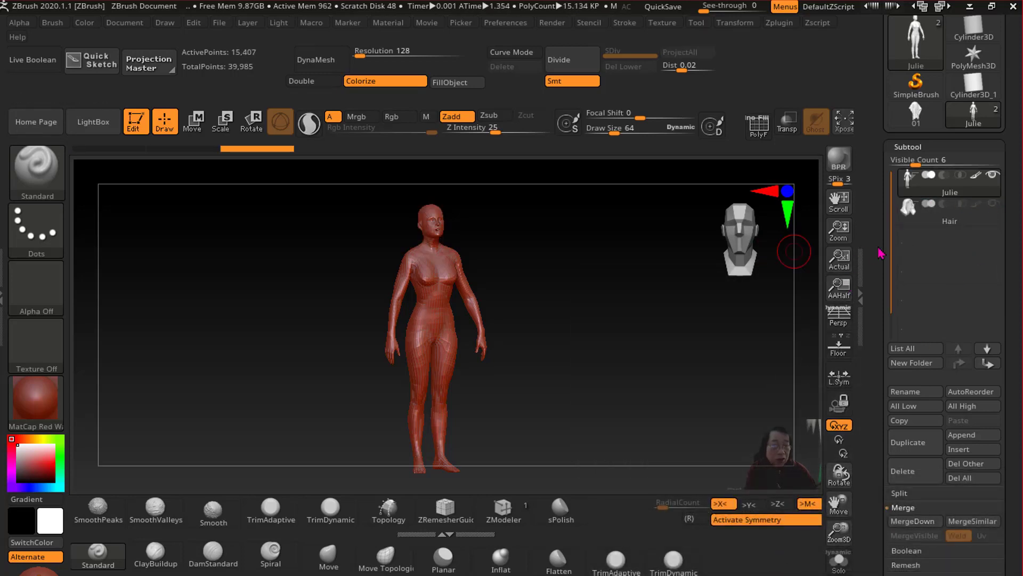
Delete Julie's high-SubD-MT sculpt layer.
{"action": "scroll", "coordinate": [887, 261], "scroll_direction": "up", "scroll_amount": 3}
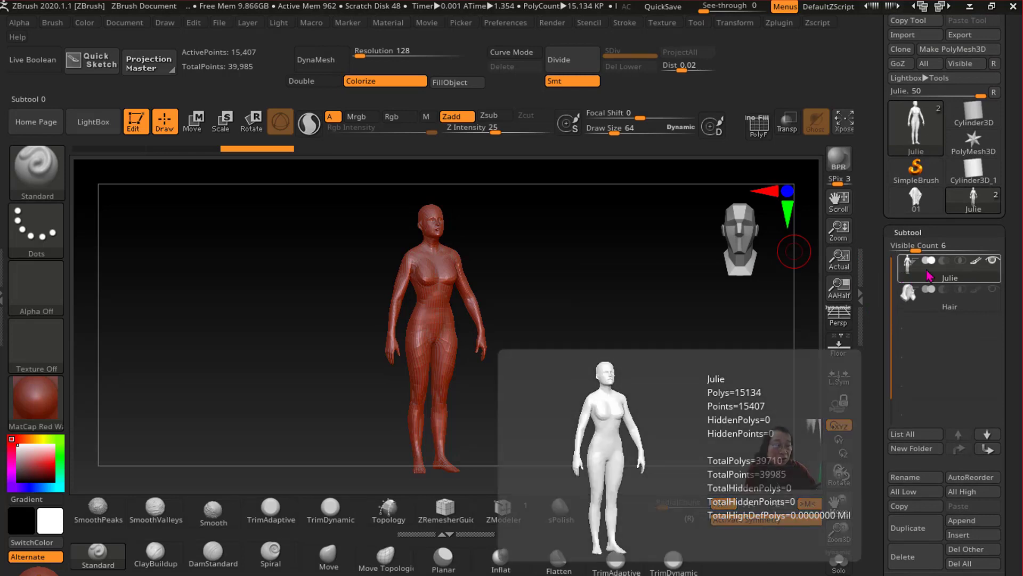
{"action": "left_click", "coordinate": [913, 253]}
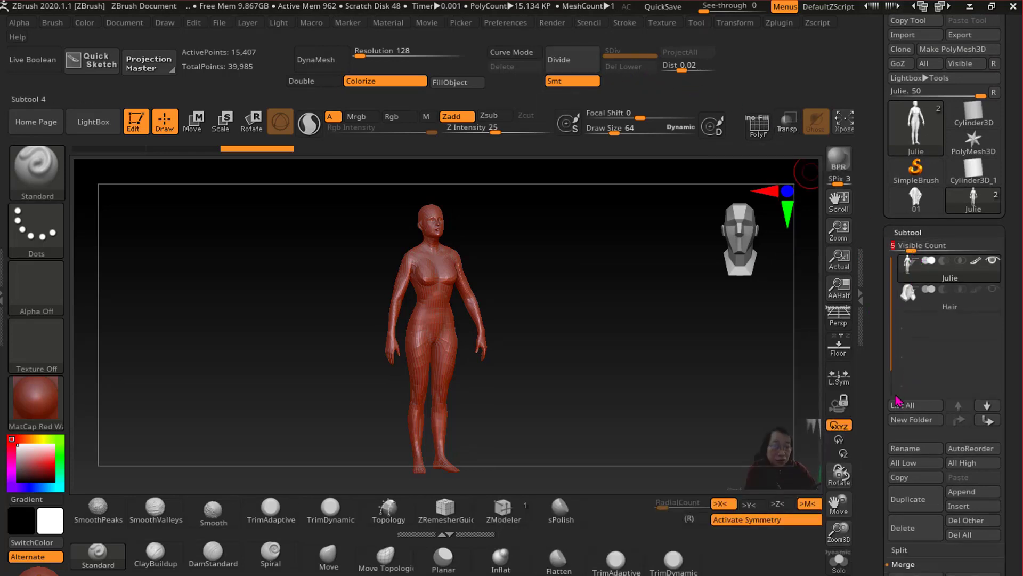
{"action": "scroll", "coordinate": [884, 405], "scroll_direction": "down", "scroll_amount": 3}
{"action": "scroll", "coordinate": [895, 469], "scroll_direction": "down", "scroll_amount": 2}
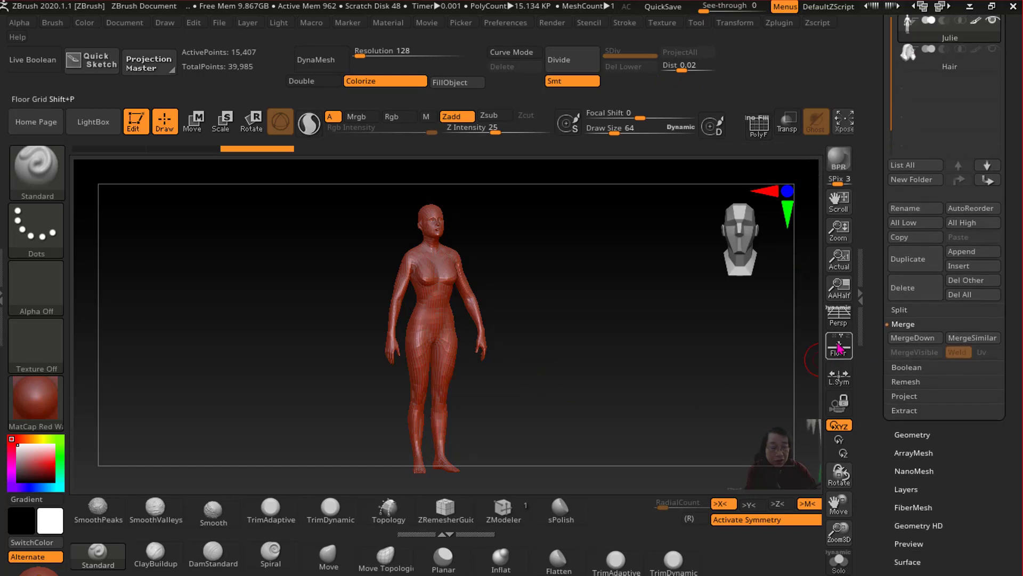
{"action": "left_click", "coordinate": [907, 492]}
{"action": "scroll", "coordinate": [889, 334], "scroll_direction": "up", "scroll_amount": 2}
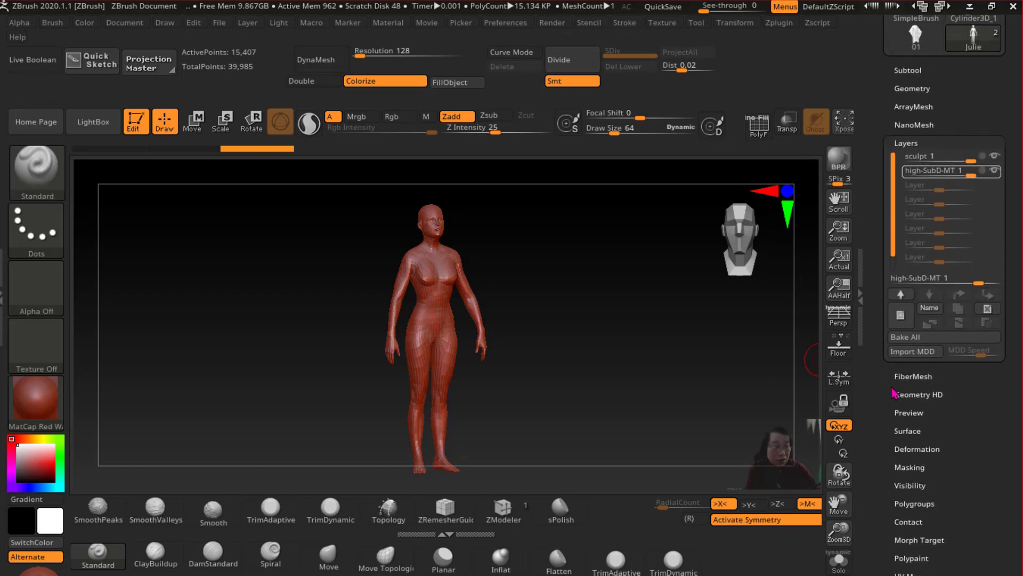
{"action": "left_click", "coordinate": [991, 309]}
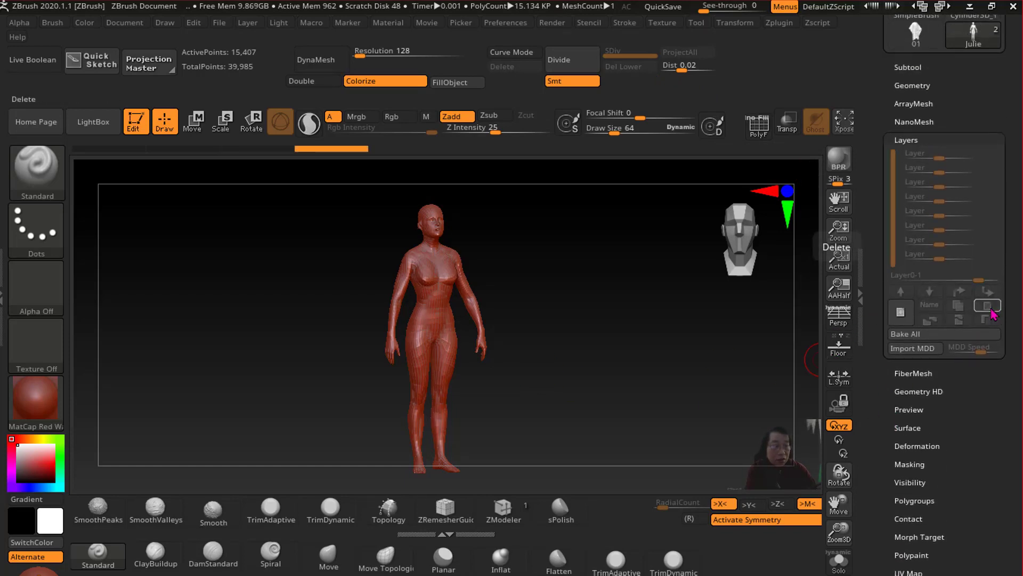
{"action": "left_click", "coordinate": [906, 139]}
{"action": "scroll", "coordinate": [897, 262], "scroll_direction": "up", "scroll_amount": 4}
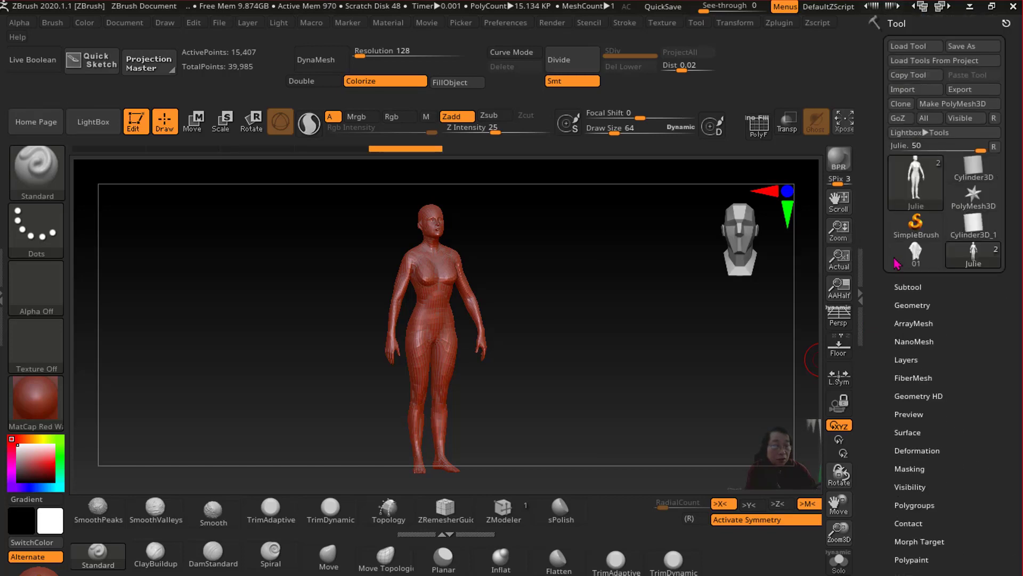
Turn off symmetry, move Julie below Hair in the subtool list, and return to Marvelous Designer.
{"action": "left_click_drag", "start_coordinate": [555, 333], "coordinate": [568, 338], "text": "shift"}
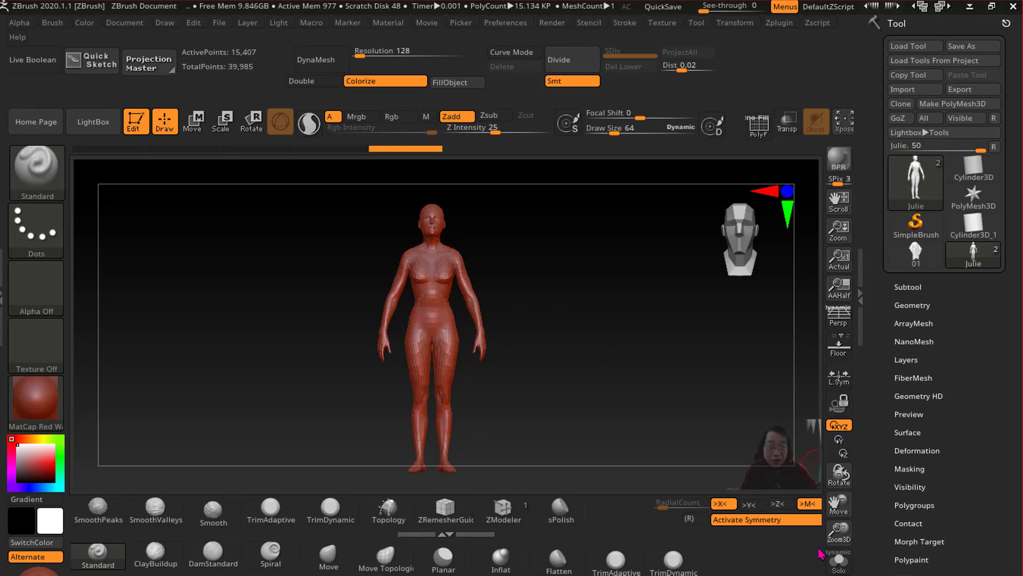
{"action": "left_click", "coordinate": [765, 525]}
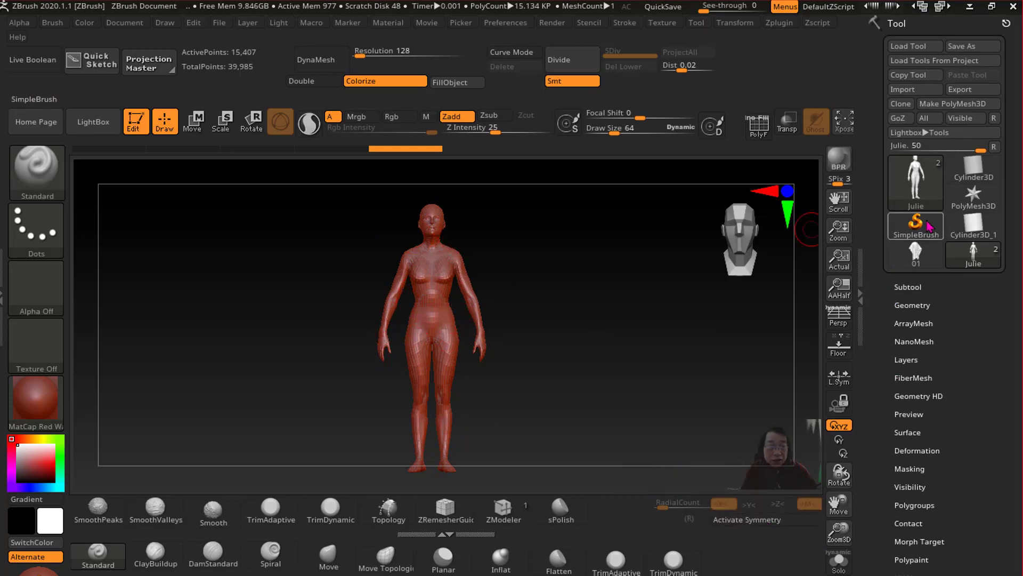
{"action": "left_click", "coordinate": [908, 287]}
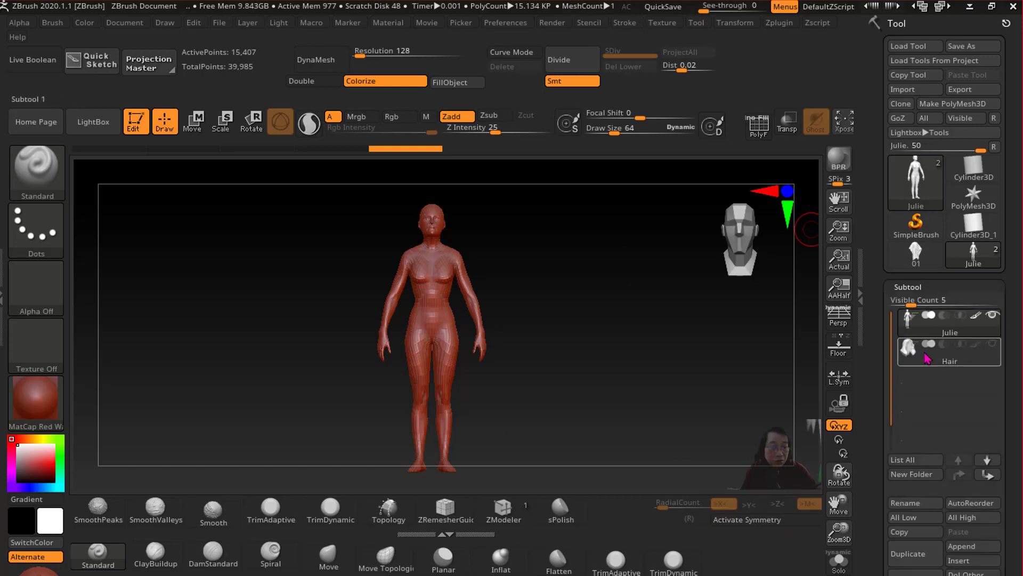
{"action": "mouse_move", "coordinate": [913, 331]}
{"action": "left_mouse_down"}
{"action": "mouse_move", "coordinate": [923, 367]}
{"action": "mouse_move", "coordinate": [886, 288]}
{"action": "left_mouse_up"}
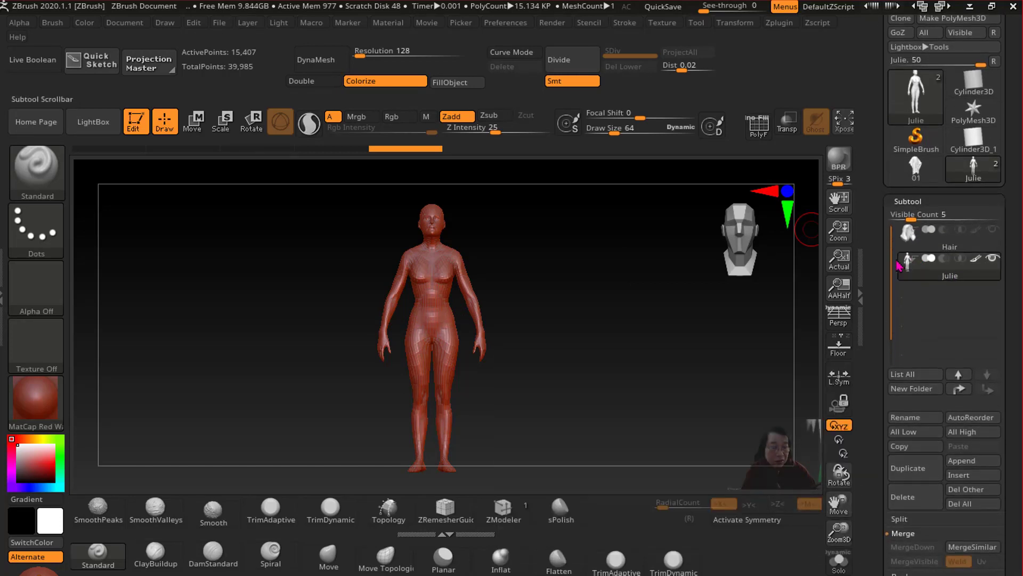
{"action": "mouse_move", "coordinate": [950, 264]}
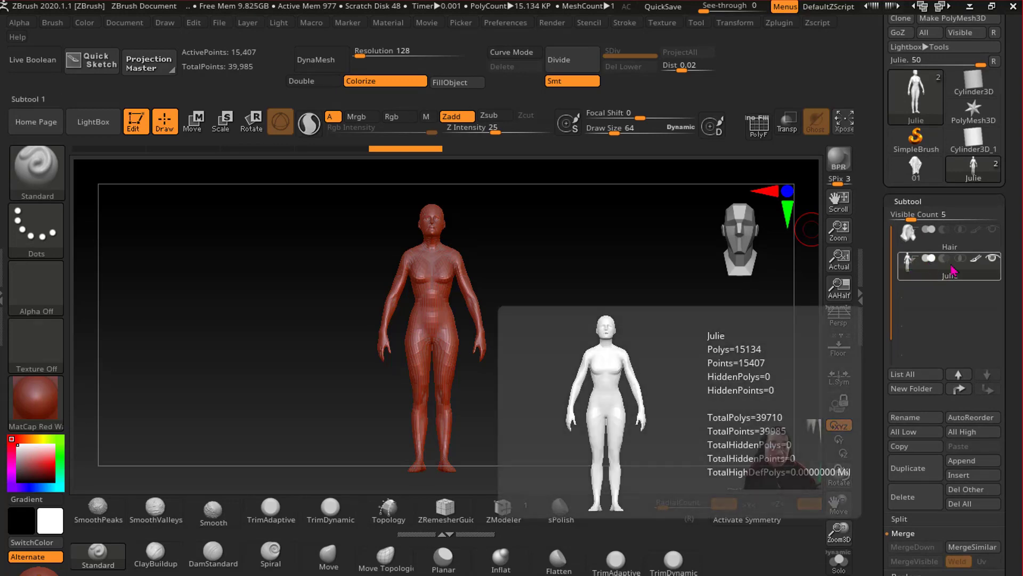
{"action": "left_click", "coordinate": [970, 7]}
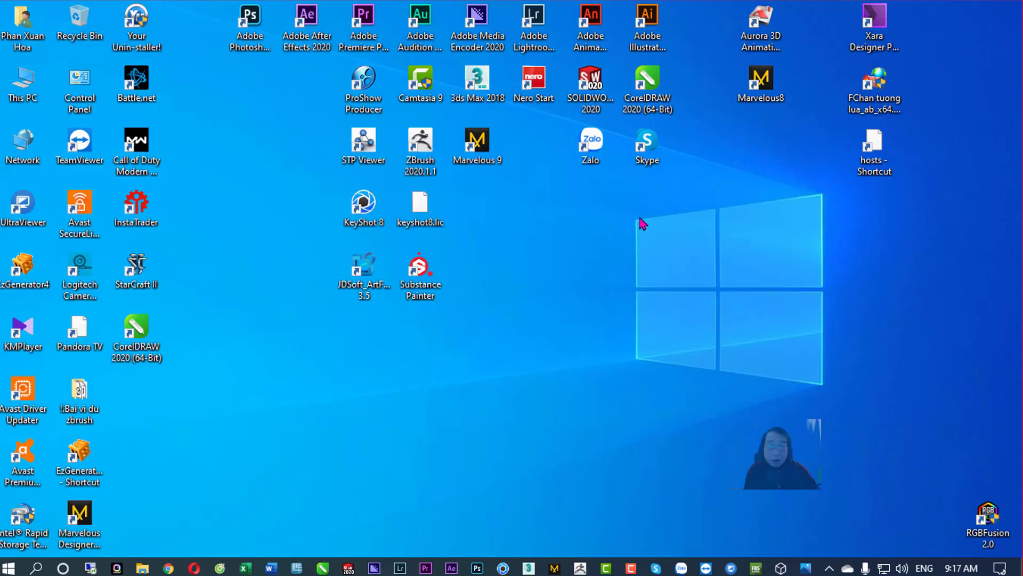
{"action": "left_click", "coordinate": [554, 568]}
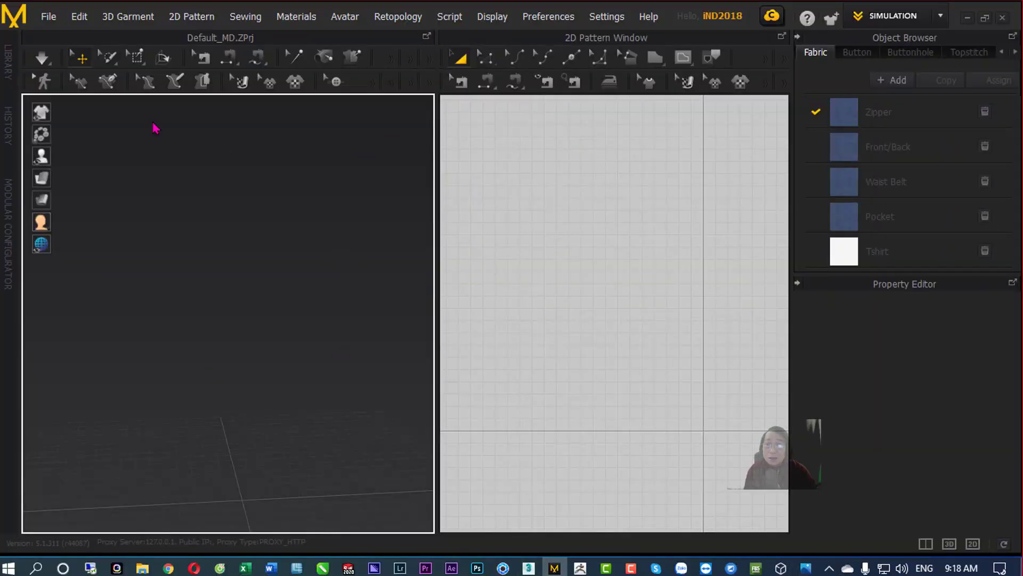
Keep centimetres as the unit system in Marvelous Designer's user settings.
{"action": "left_click", "coordinate": [549, 17]}
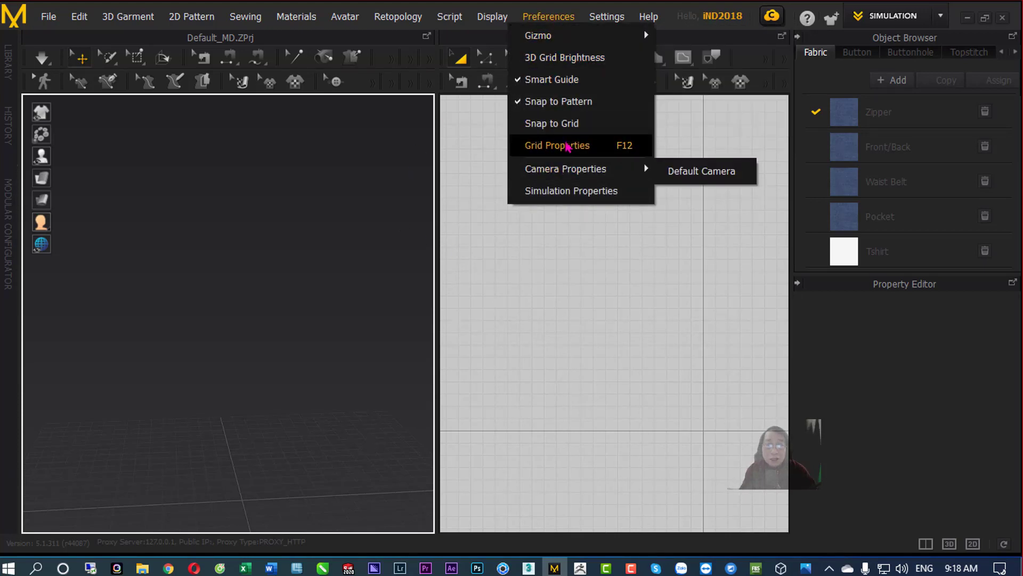
{"action": "mouse_move", "coordinate": [538, 35]}
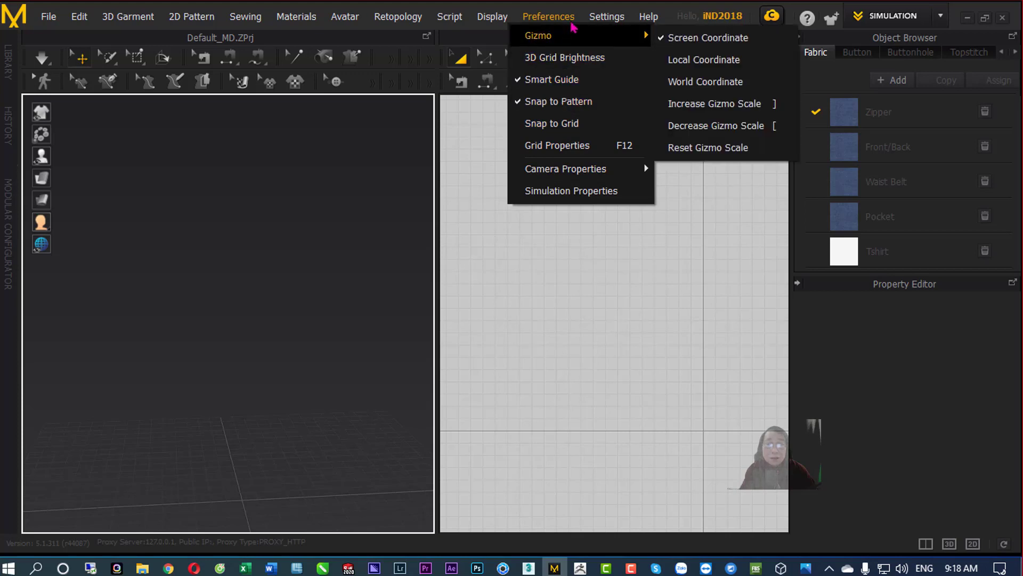
{"action": "mouse_move", "coordinate": [606, 16]}
{"action": "left_click", "coordinate": [621, 59]}
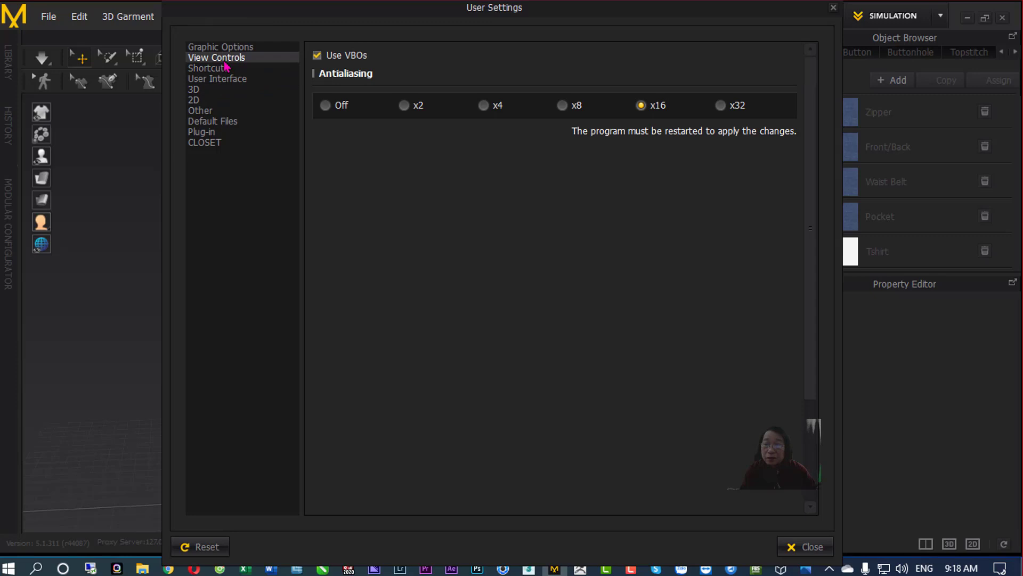
{"action": "left_click", "coordinate": [224, 61]}
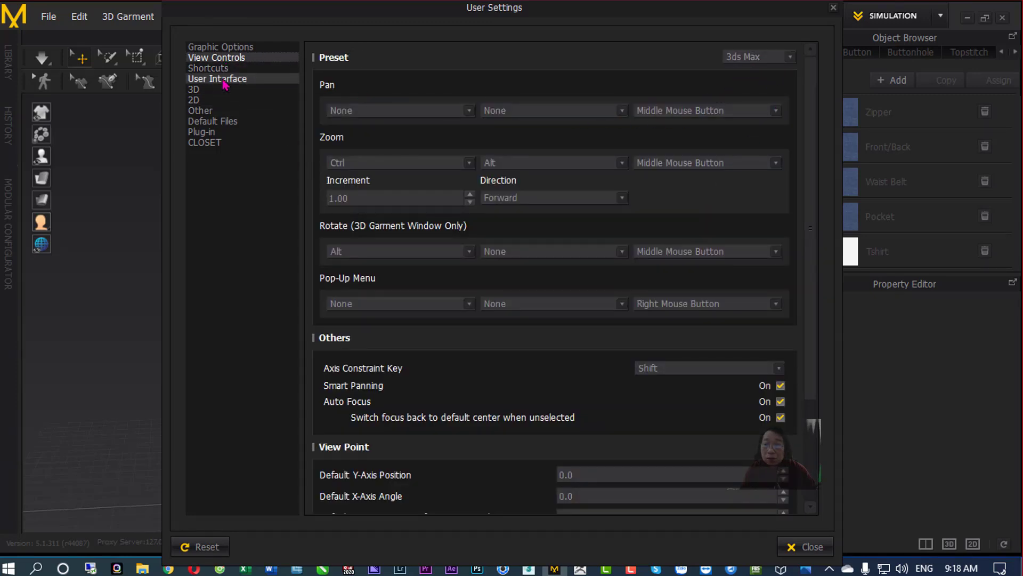
{"action": "left_click", "coordinate": [223, 79]}
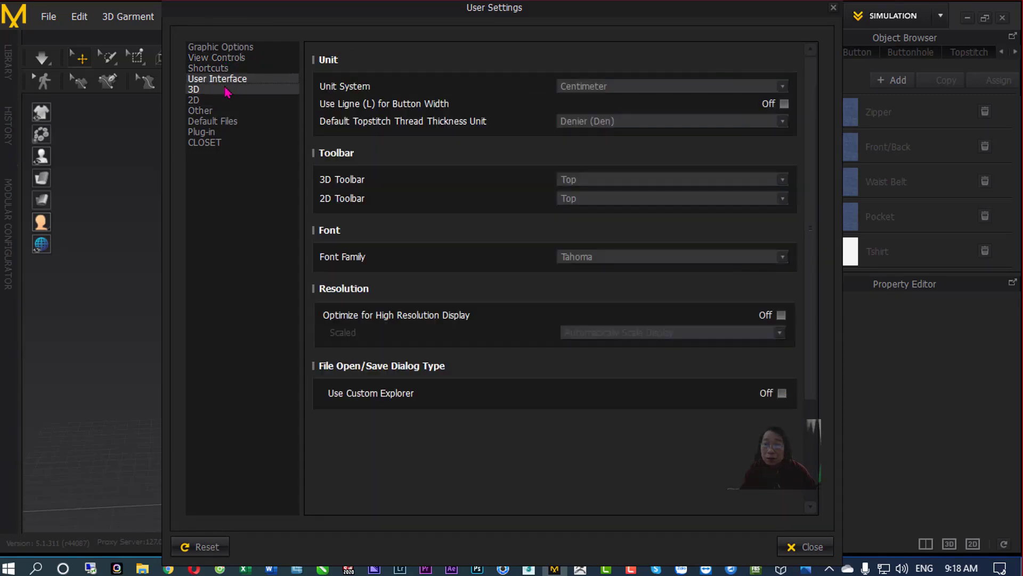
{"action": "left_click", "coordinate": [700, 89]}
{"action": "left_click", "coordinate": [615, 90]}
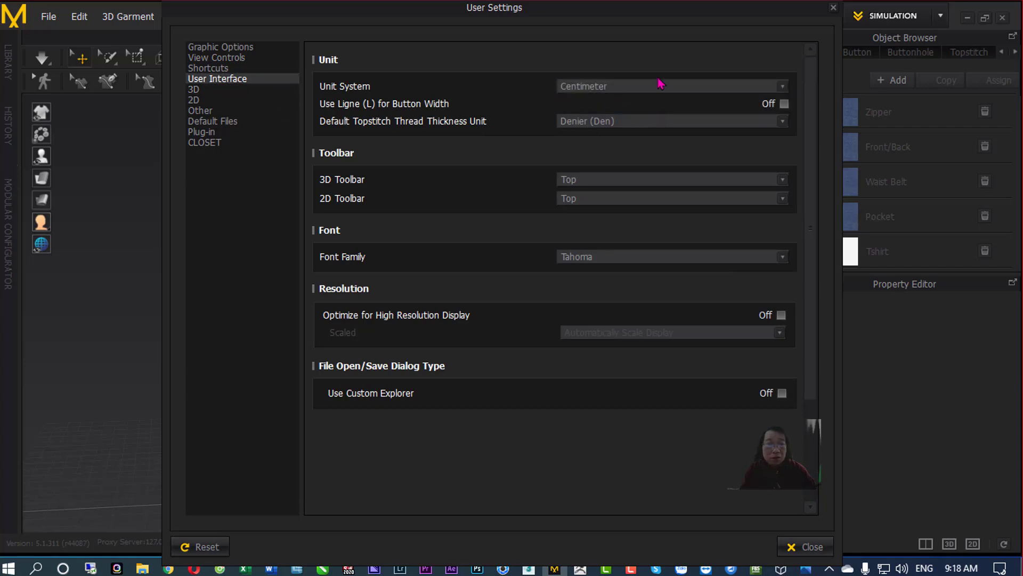
{"action": "left_click", "coordinate": [833, 7]}
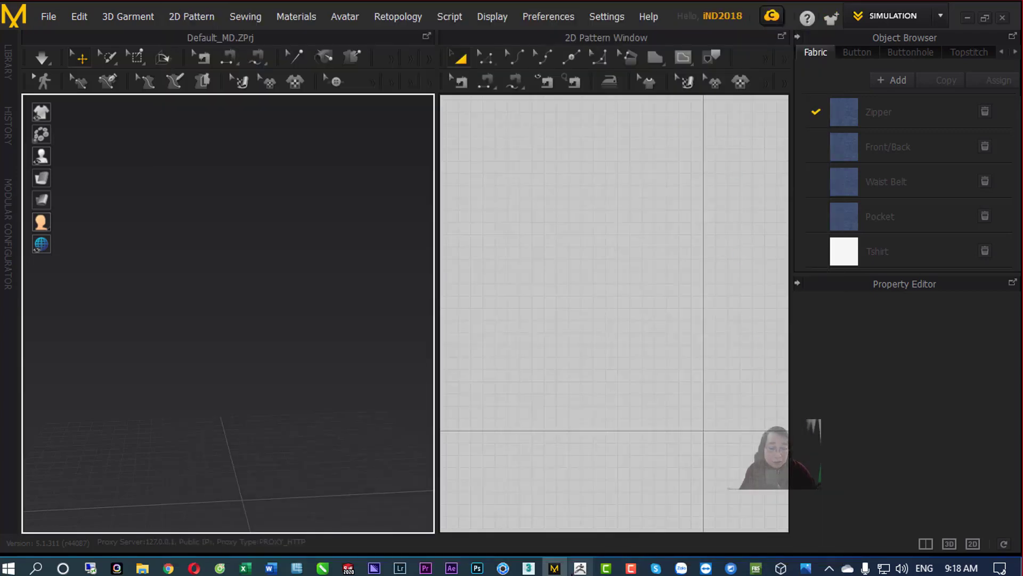
In ZBrush, collapse Subtool and expand Zplugin's Scale Master to show Set Scale Scene.
{"action": "left_click", "coordinate": [580, 568]}
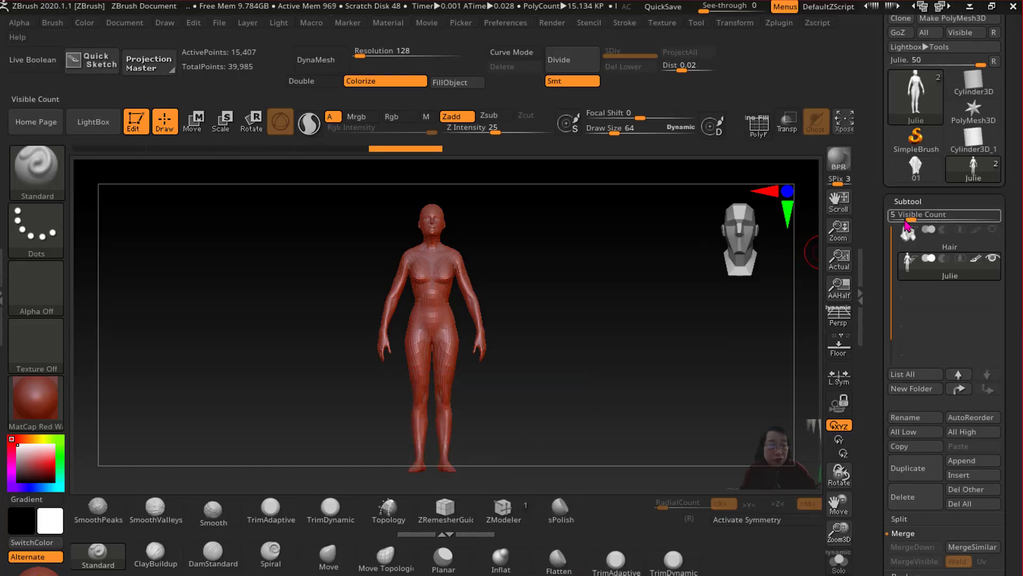
{"action": "left_click", "coordinate": [907, 202]}
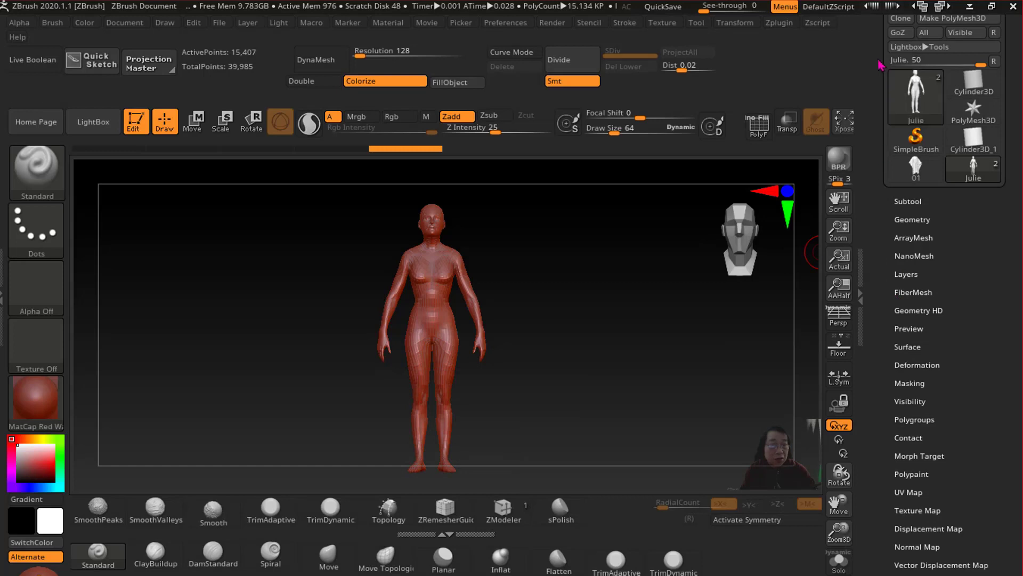
{"action": "scroll", "coordinate": [881, 154], "scroll_direction": "up", "scroll_amount": 3}
{"action": "left_click", "coordinate": [897, 24]}
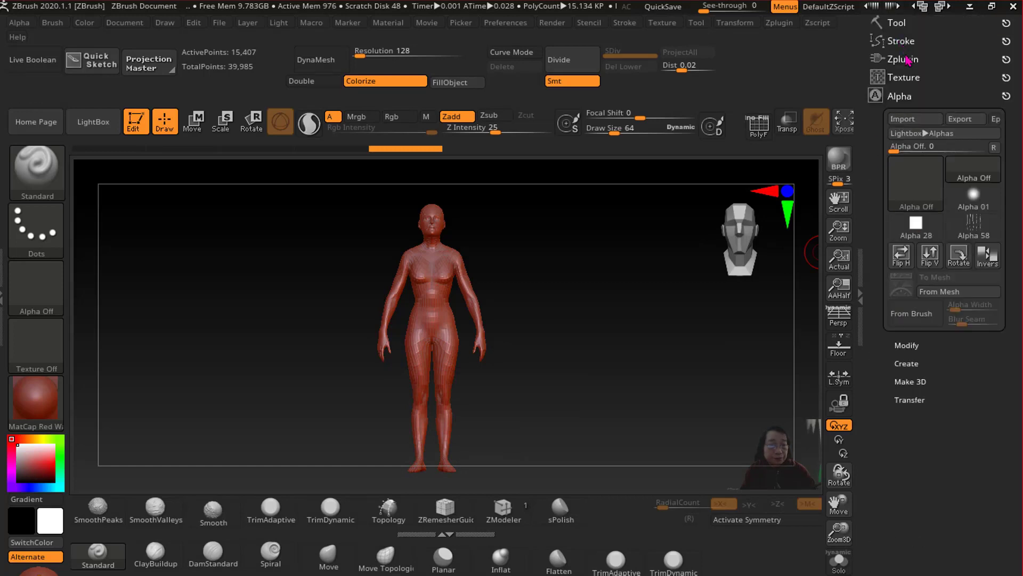
{"action": "left_click", "coordinate": [905, 60]}
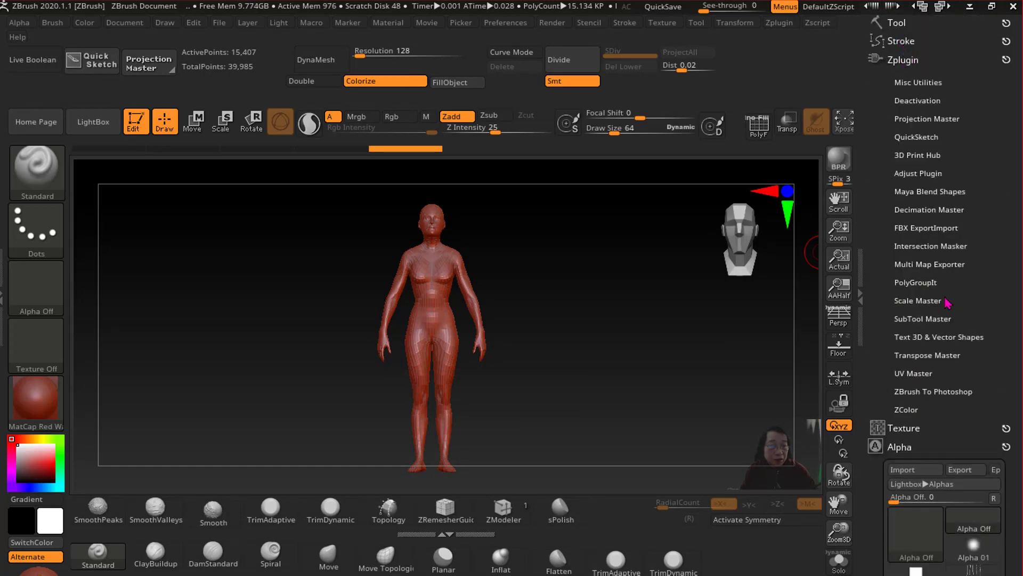
{"action": "left_click", "coordinate": [938, 302]}
{"action": "scroll", "coordinate": [880, 270], "scroll_direction": "down", "scroll_amount": 2}
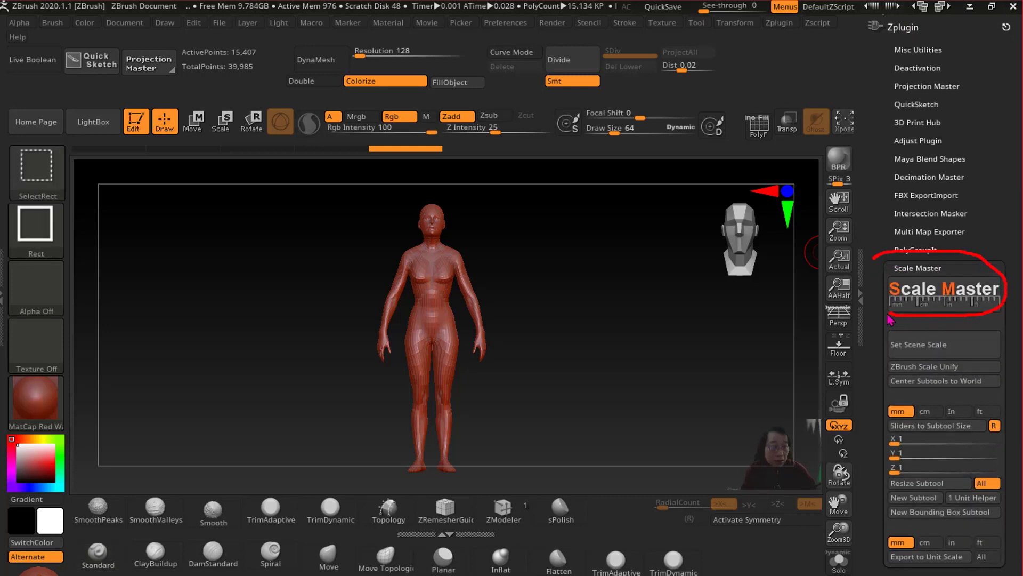
{"action": "left_click_drag", "start_coordinate": [725, 339], "coordinate": [878, 277]}
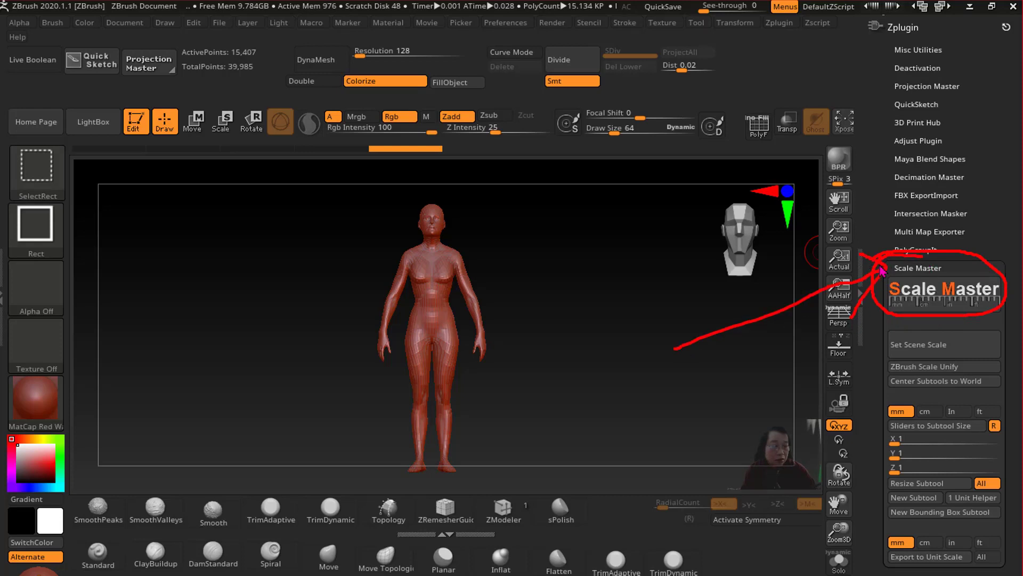
{"action": "key", "text": "Escape"}
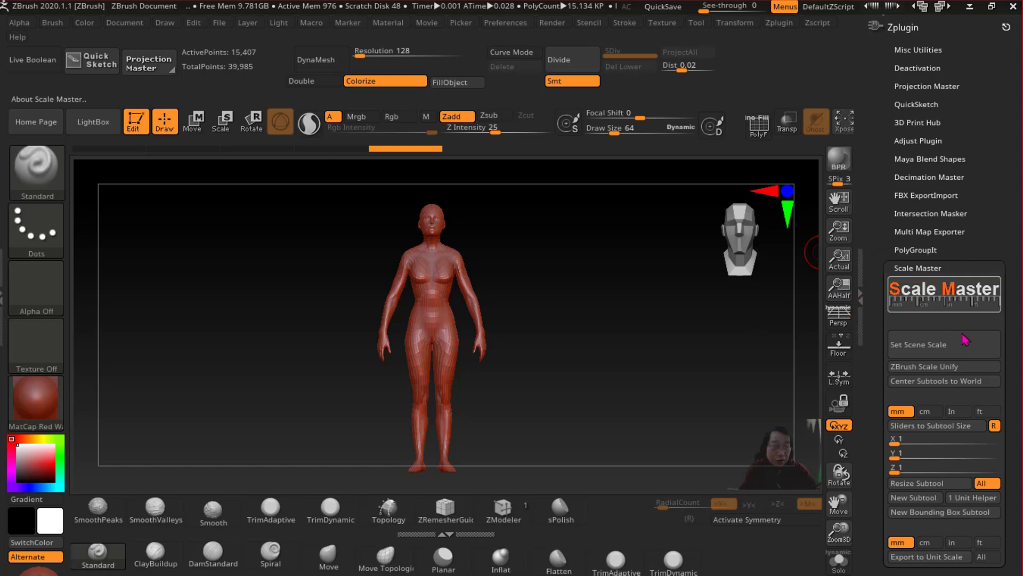
{"action": "scroll", "coordinate": [880, 421], "scroll_direction": "down", "scroll_amount": 1}
{"action": "scroll", "coordinate": [885, 405], "scroll_direction": "down", "scroll_amount": 1}
{"action": "scroll", "coordinate": [877, 367], "scroll_direction": "down", "scroll_amount": 2}
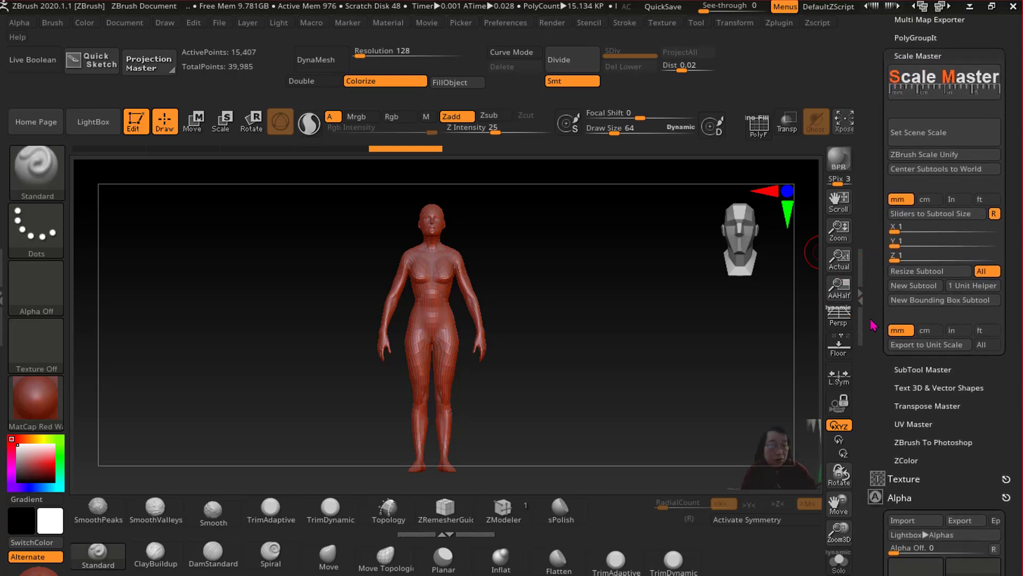
{"action": "scroll", "coordinate": [872, 341], "scroll_direction": "down", "scroll_amount": 1}
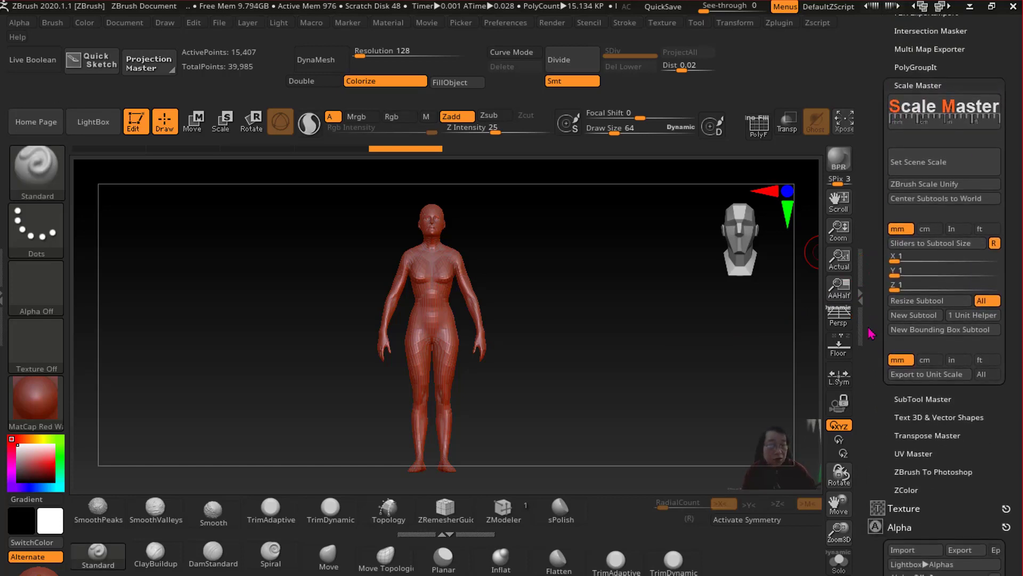
Set Scale Master's scene scale to 73.60 × 180.56 × 29.93 cm and resize the avatar subtool.
{"action": "left_click", "coordinate": [917, 165]}
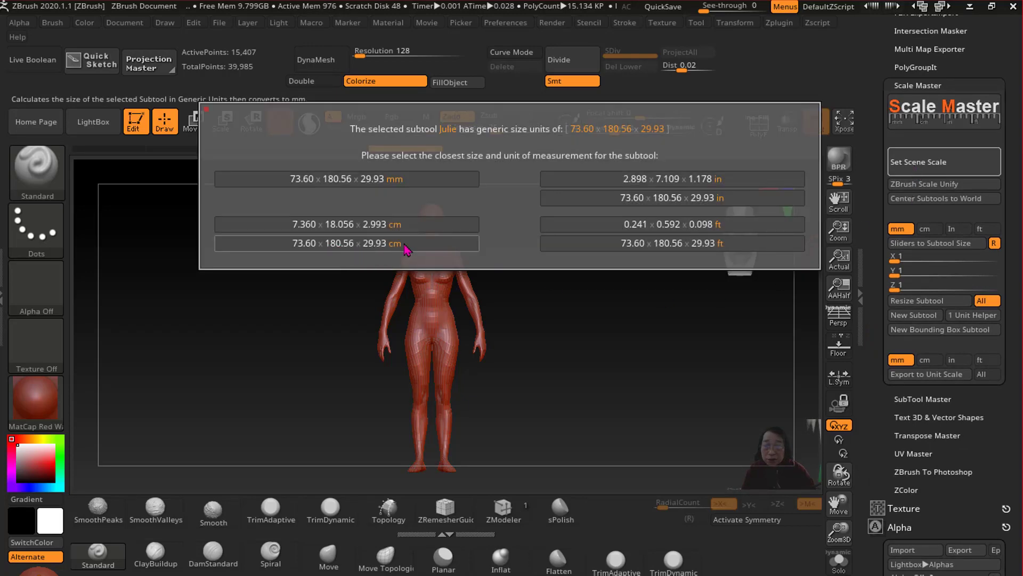
{"action": "left_click", "coordinate": [421, 249]}
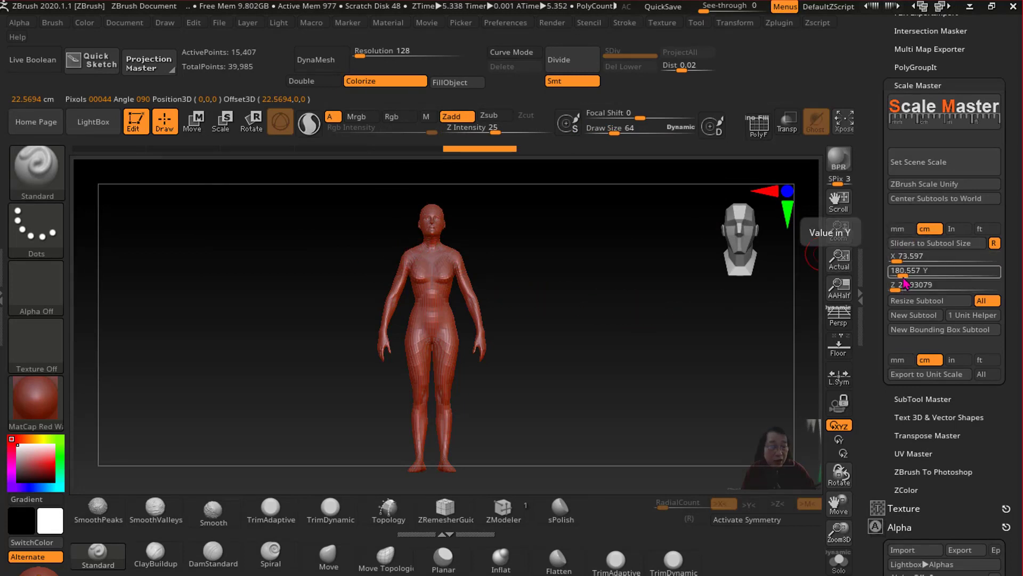
{"action": "left_click", "coordinate": [194, 123]}
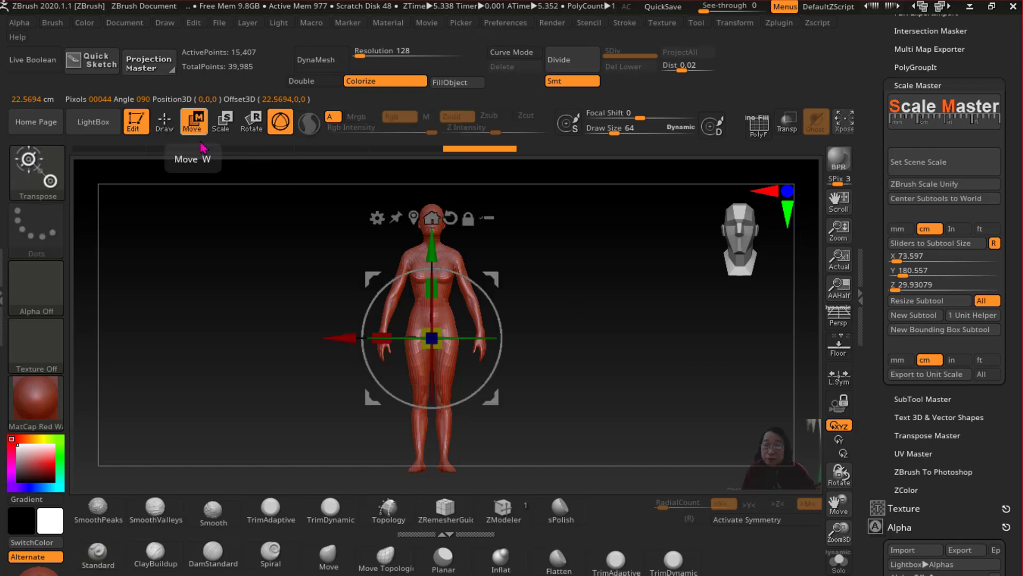
{"action": "key", "text": "q"}
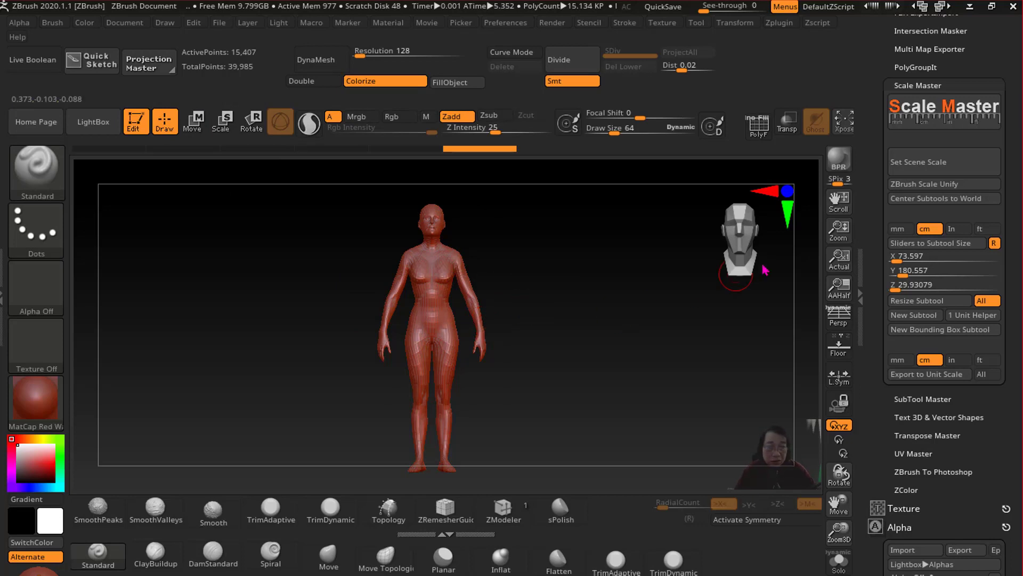
{"action": "left_click", "coordinate": [909, 287]}
{"action": "left_click", "coordinate": [912, 274]}
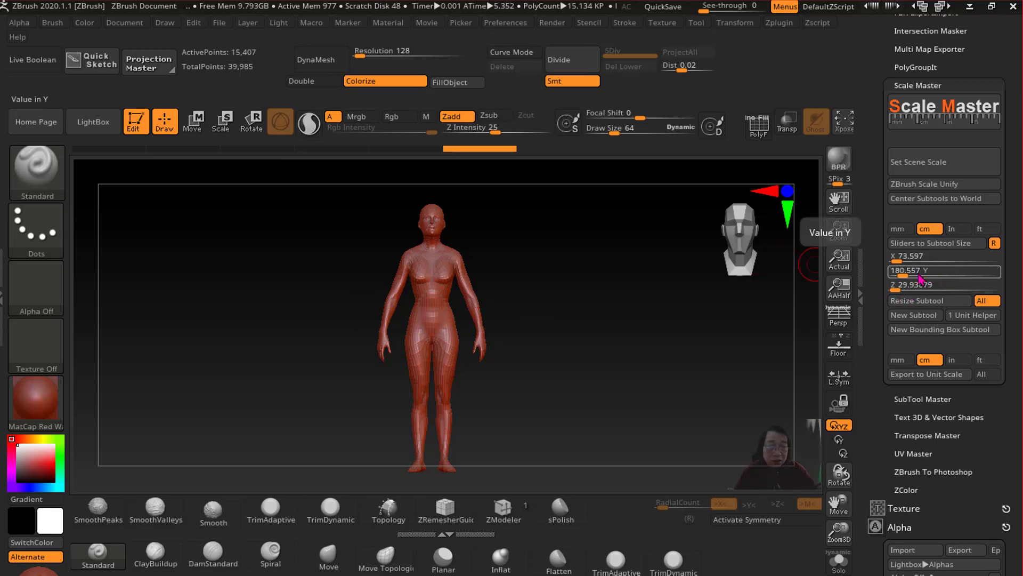
{"action": "left_click", "coordinate": [918, 301]}
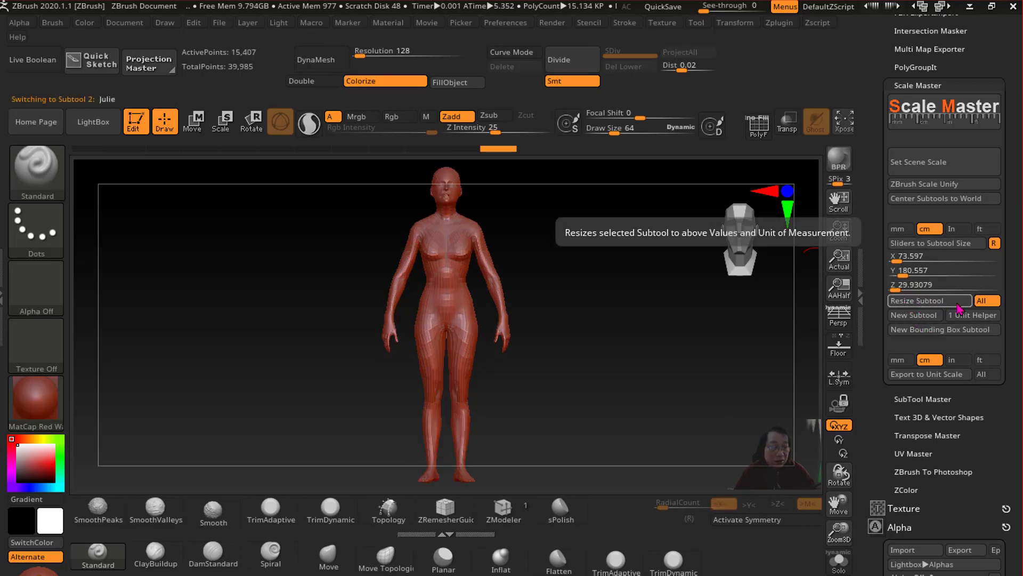
{"action": "key", "text": "ctrl"}
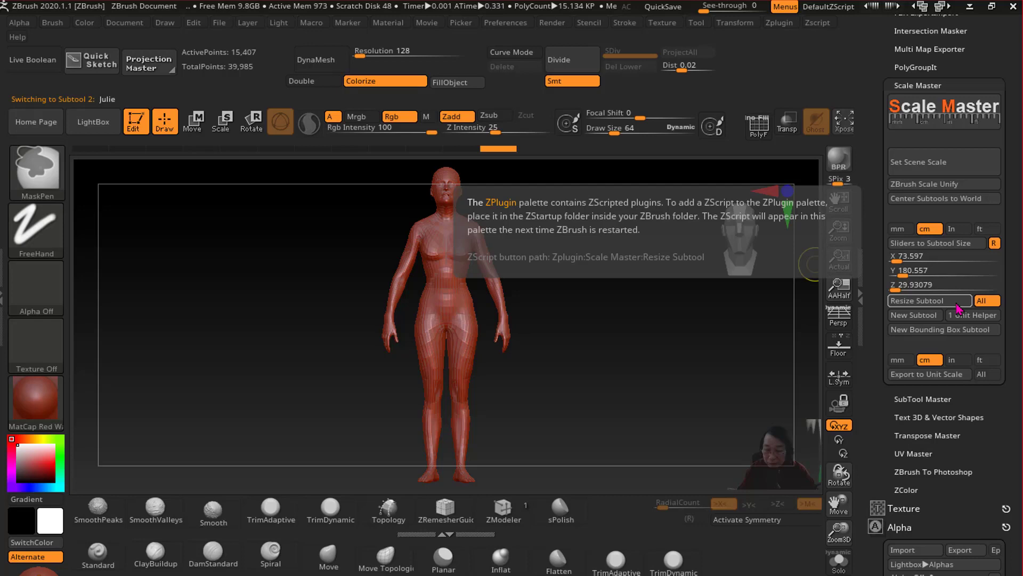
{"action": "key", "text": "ctrl+shift"}
{"action": "left_click_drag", "start_coordinate": [669, 354], "coordinate": [872, 314]}
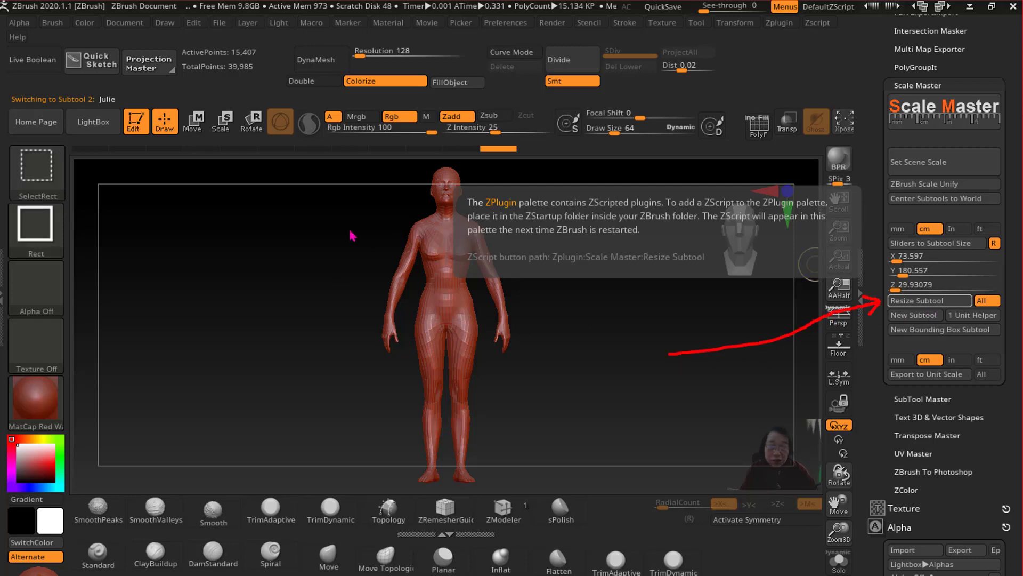
{"action": "left_click_drag", "start_coordinate": [388, 310], "coordinate": [481, 306]}
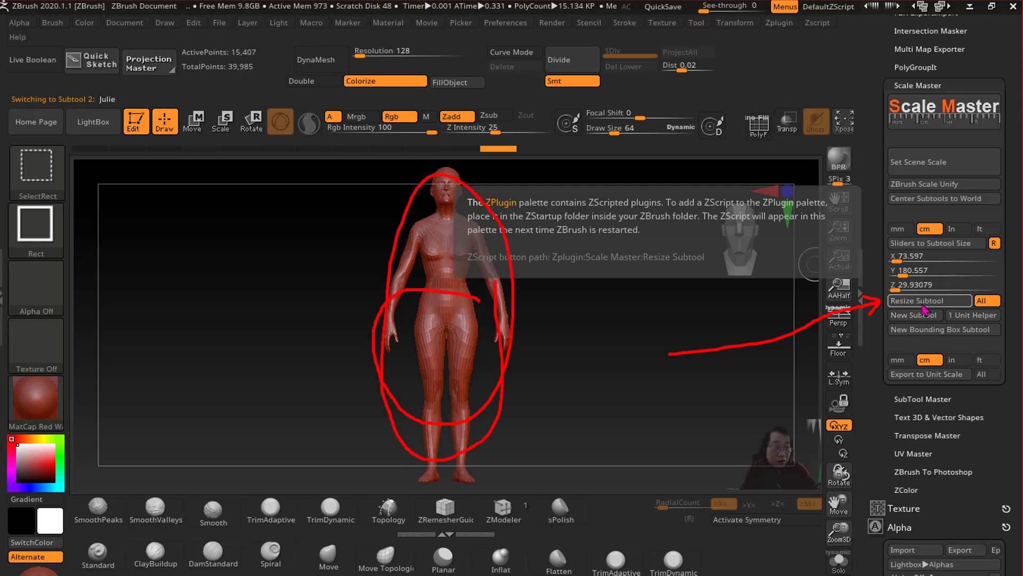
{"action": "key", "text": "Escape"}
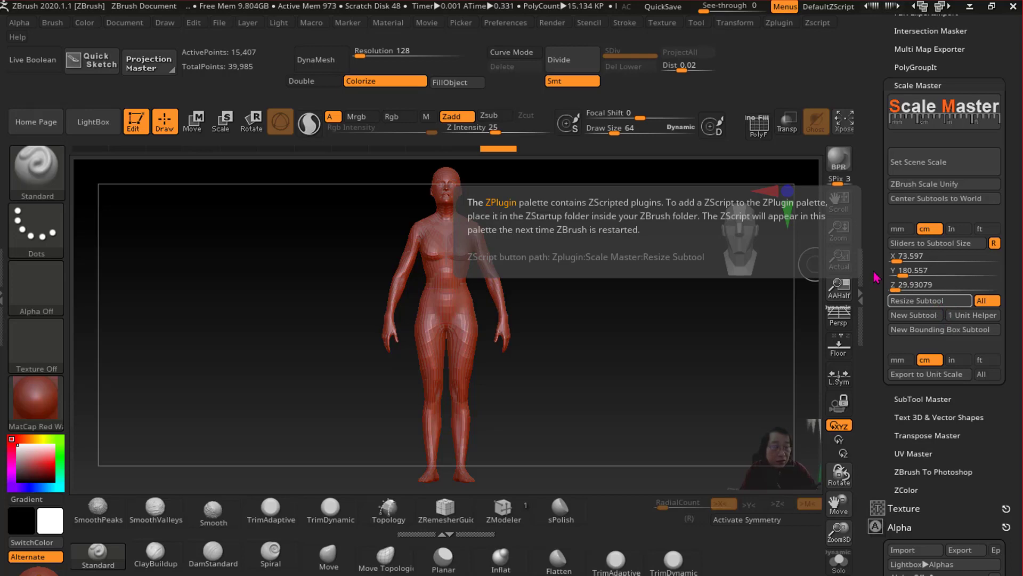
{"action": "scroll", "coordinate": [880, 275], "scroll_direction": "up", "scroll_amount": 4}
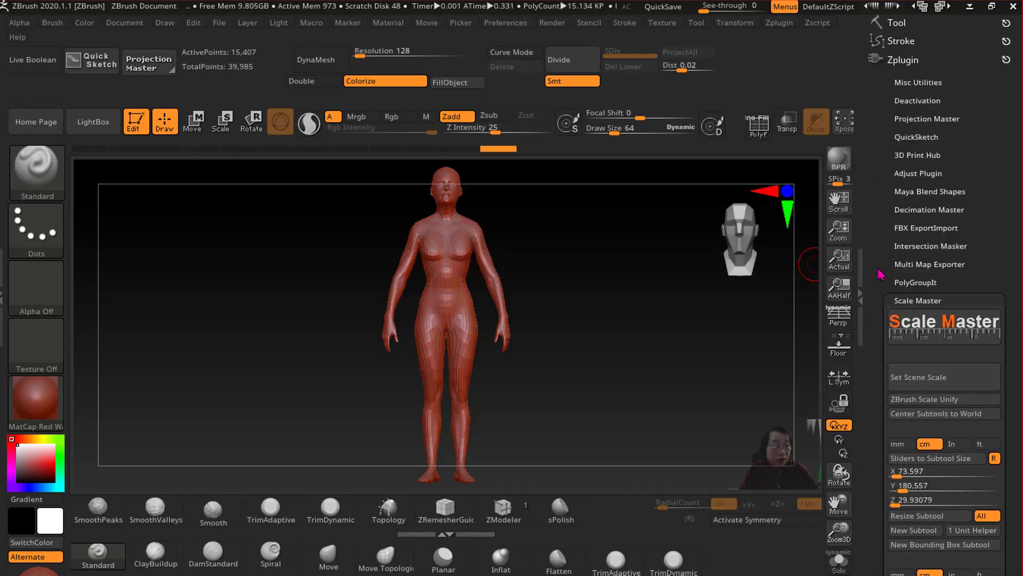
Duplicate the Julie body in the Subtool palette to create Julie2, then select Julie1.
{"action": "left_click", "coordinate": [900, 25]}
{"action": "left_click", "coordinate": [911, 288]}
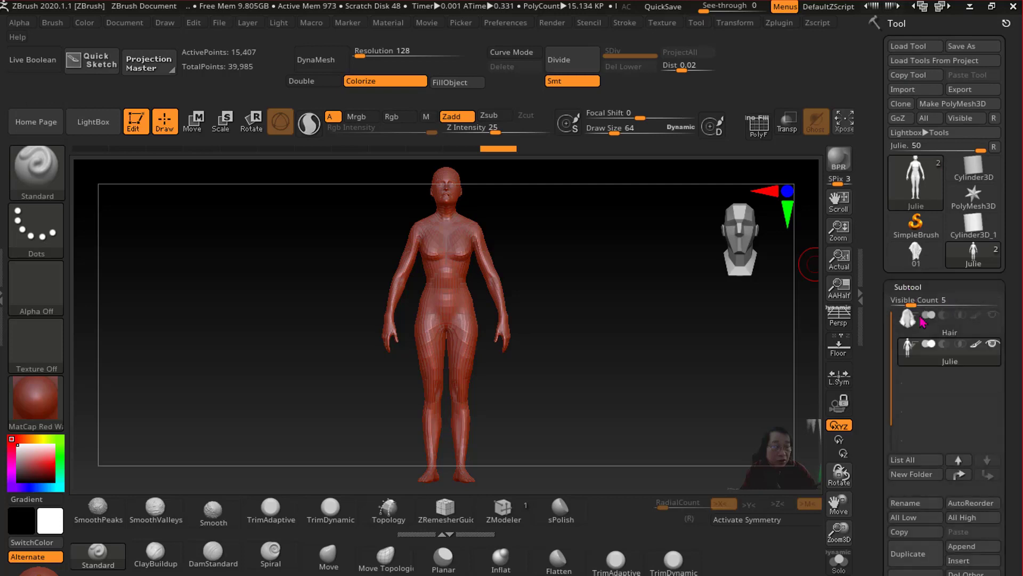
{"action": "scroll", "coordinate": [938, 394], "scroll_direction": "down", "scroll_amount": 2}
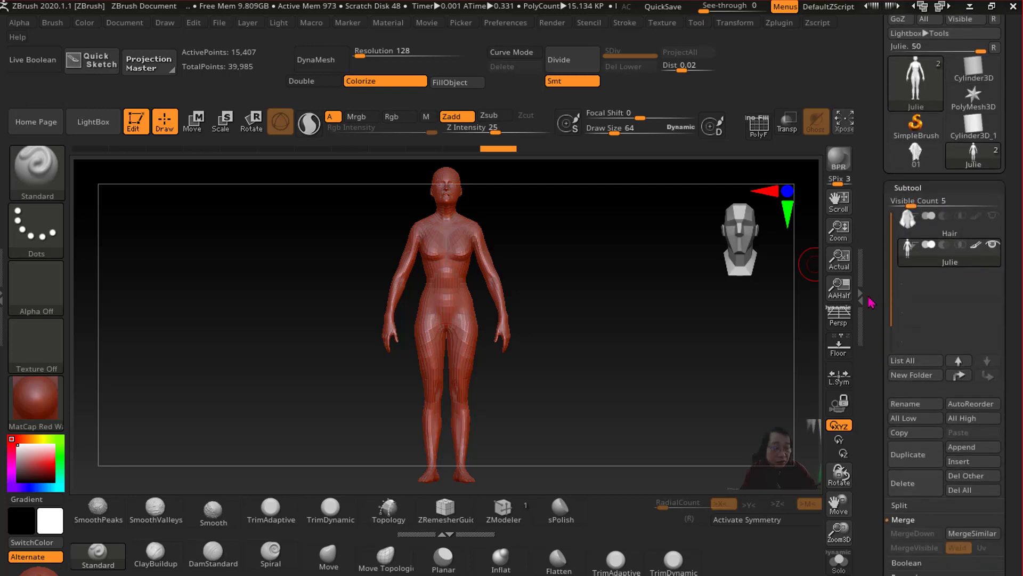
{"action": "scroll", "coordinate": [917, 415], "scroll_direction": "down", "scroll_amount": 1}
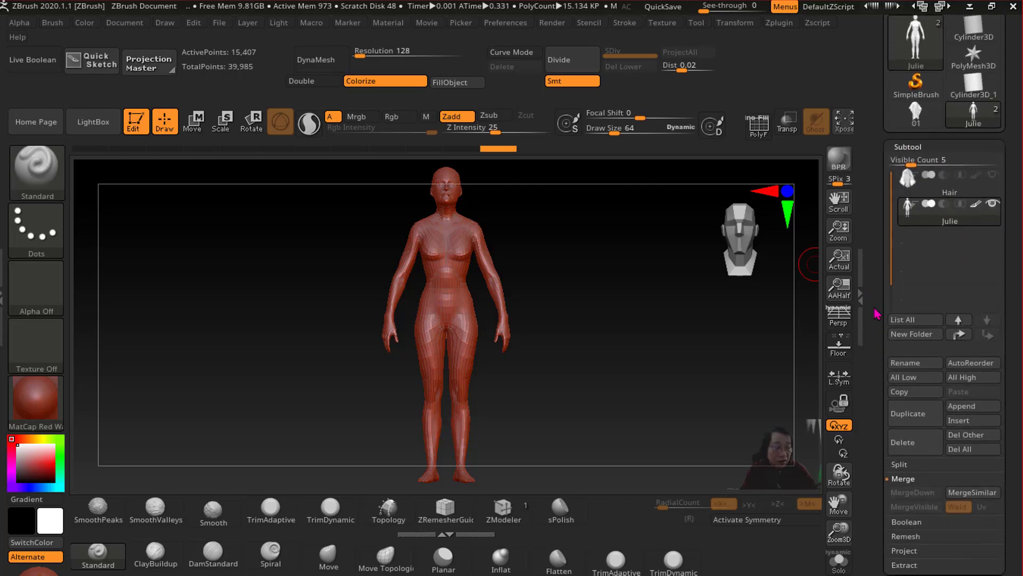
{"action": "left_click", "coordinate": [907, 426]}
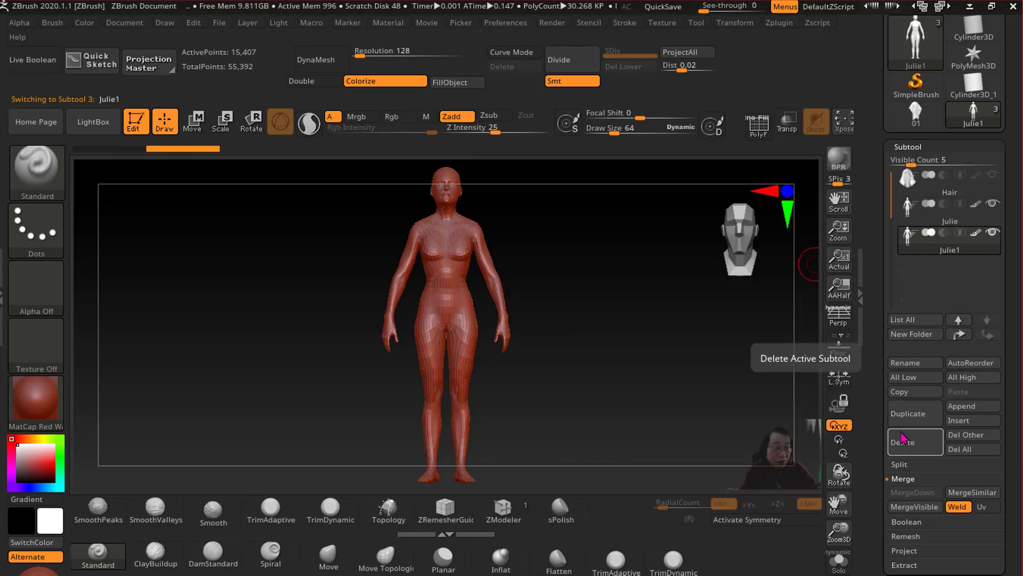
{"action": "left_click", "coordinate": [911, 414]}
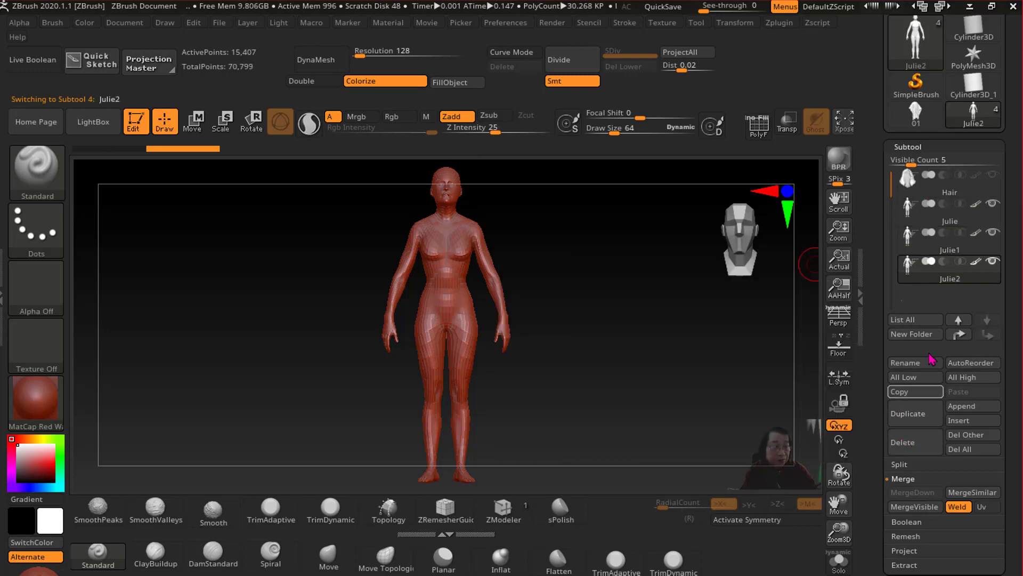
{"action": "left_click", "coordinate": [925, 252]}
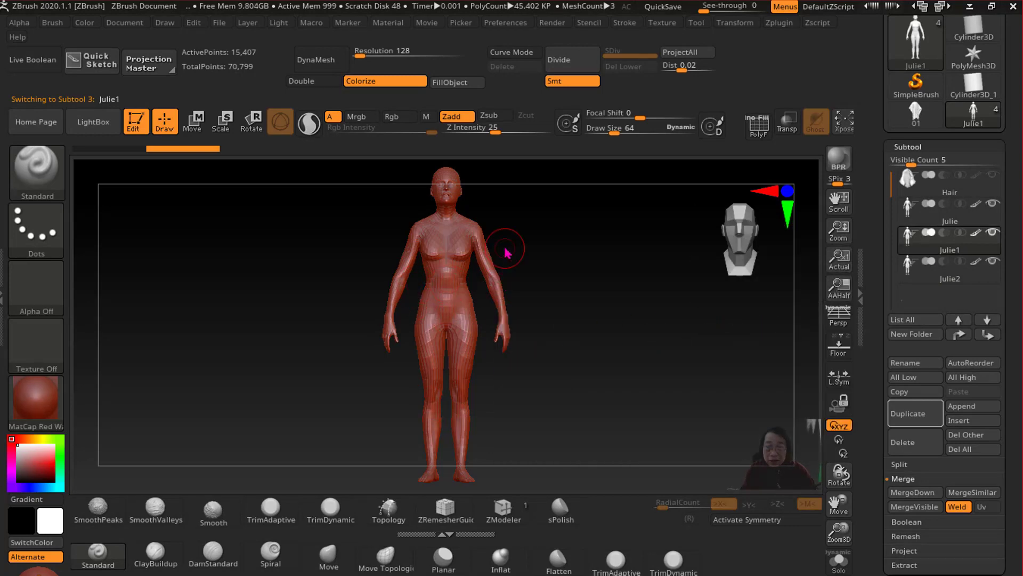
Trim Julie1 across the waist with TrimCurve, leaving only the hips and legs.
{"action": "key", "text": "ctrl+shift"}
{"action": "left_click", "coordinate": [40, 198]}
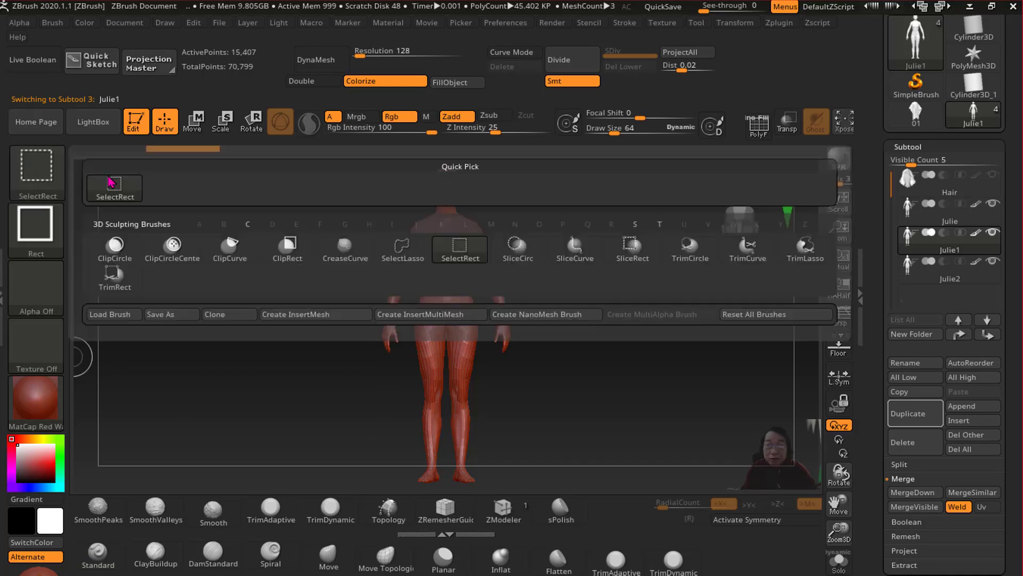
{"action": "left_click", "coordinate": [746, 246]}
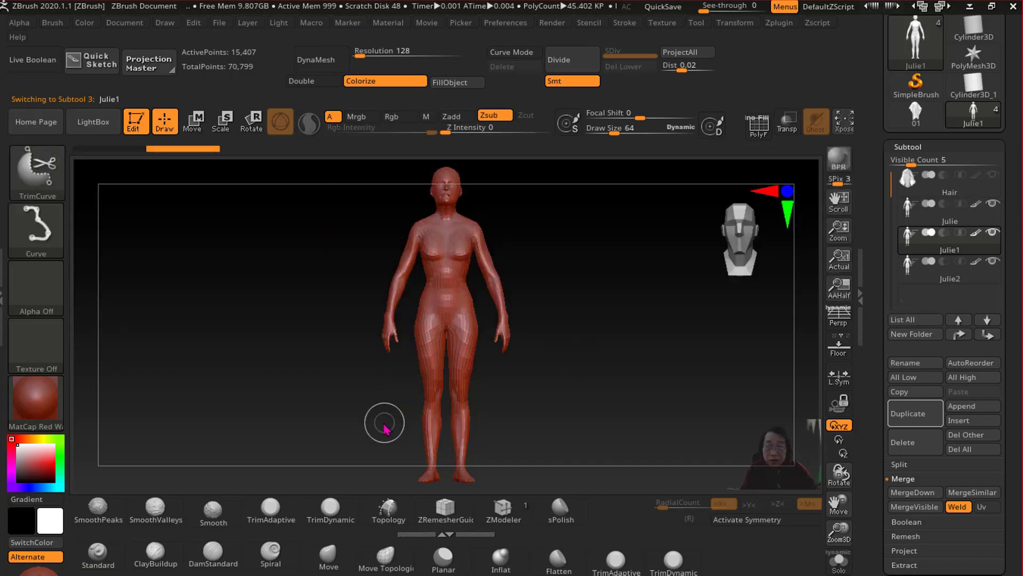
{"action": "left_click_drag", "start_coordinate": [397, 400], "coordinate": [419, 288]}
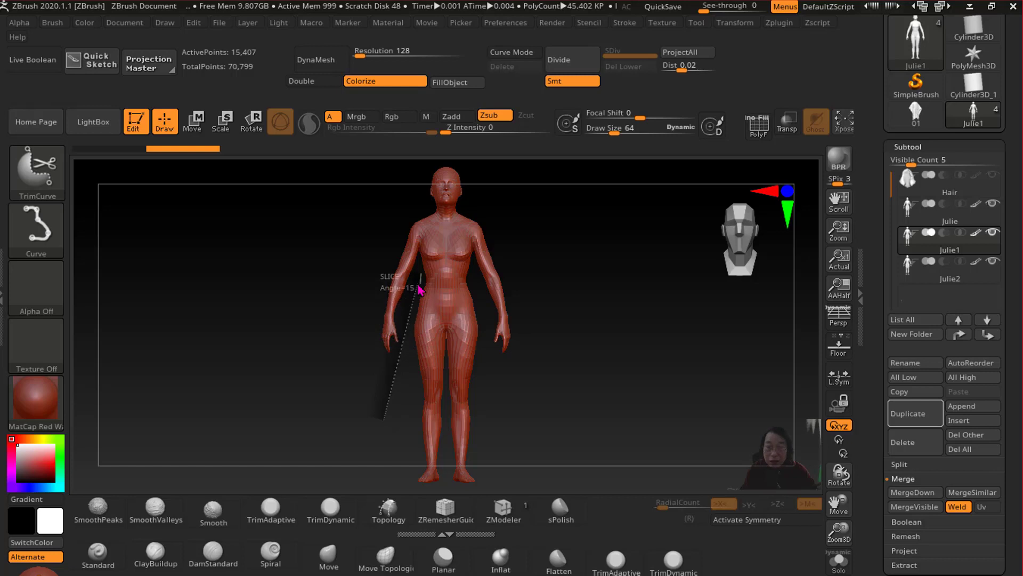
{"action": "left_click_drag", "start_coordinate": [418, 288], "coordinate": [478, 291]}
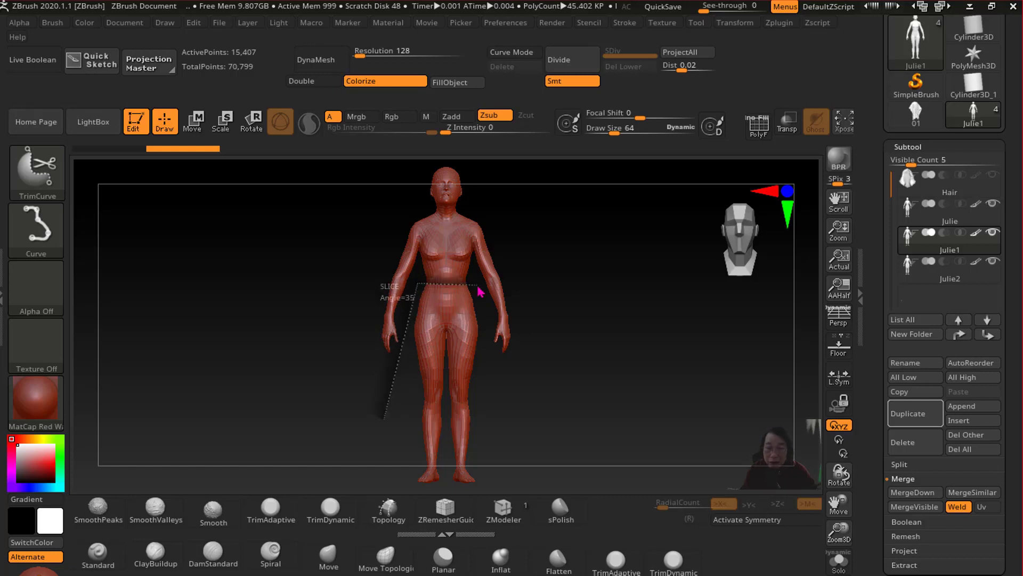
{"action": "left_click_drag", "start_coordinate": [478, 288], "coordinate": [510, 434]}
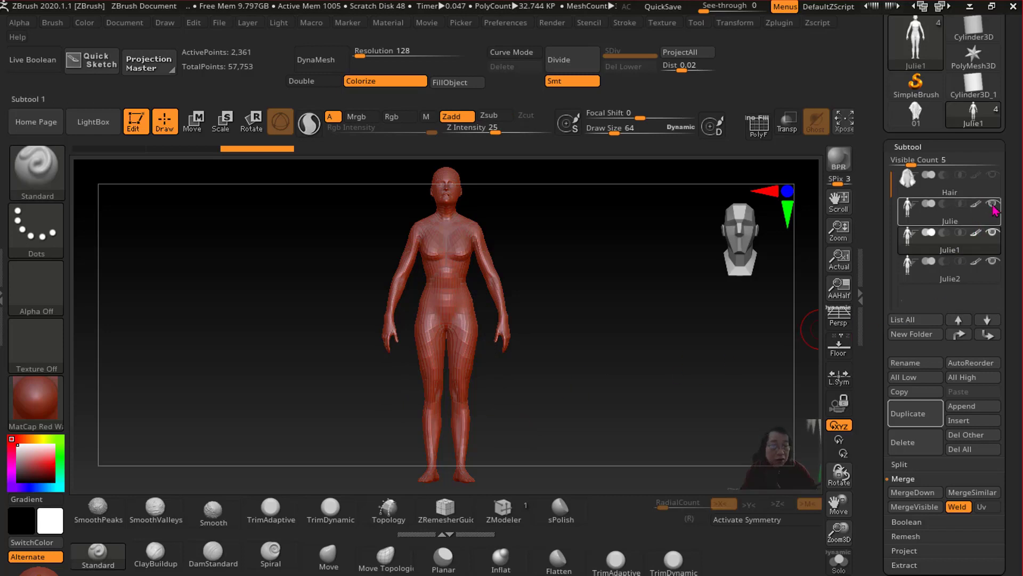
Hide the full-body Julie subtool and move Julie1 above it, just below Hair.
{"action": "left_click", "coordinate": [993, 266]}
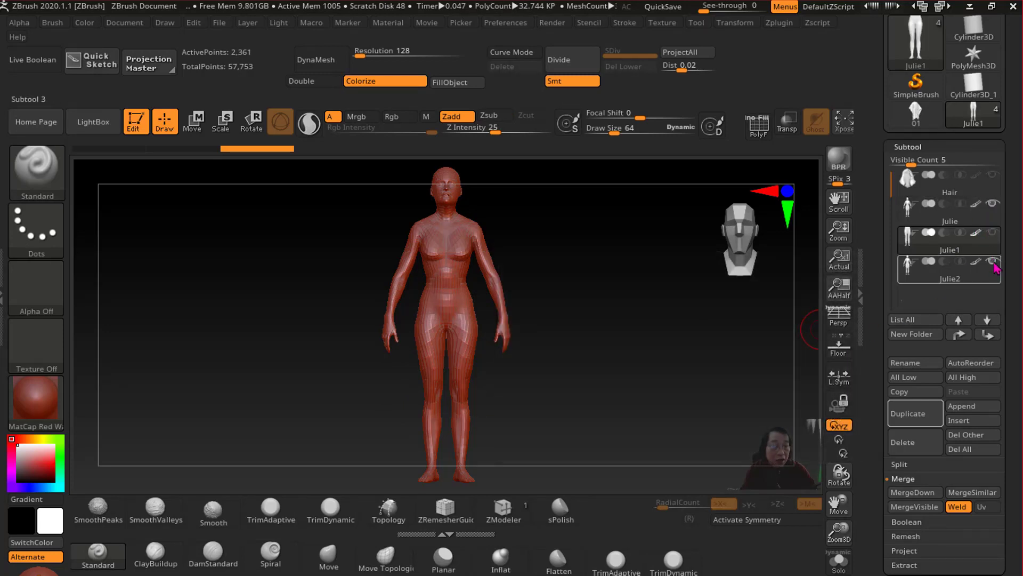
{"action": "mouse_move", "coordinate": [943, 210]}
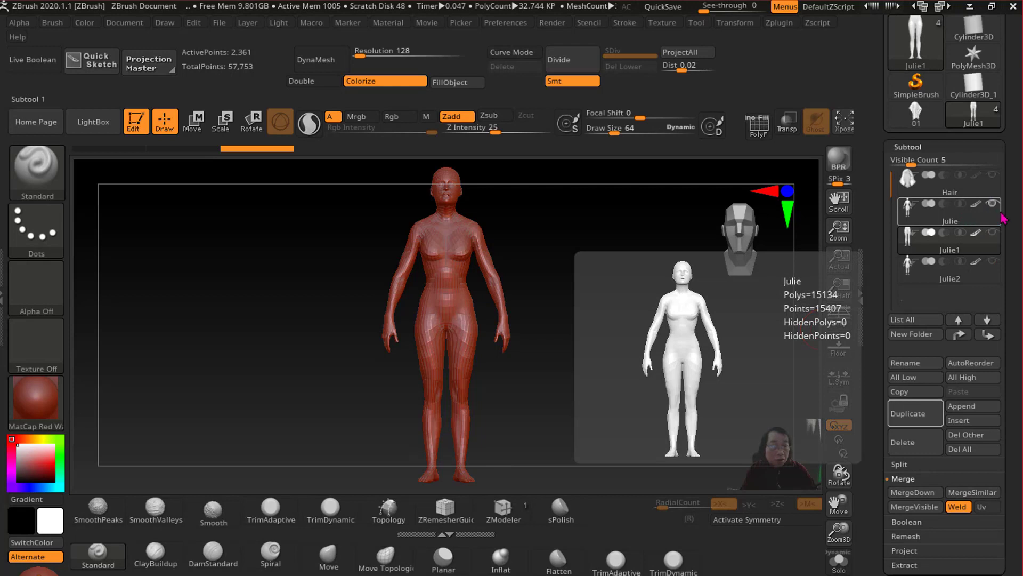
{"action": "left_click", "coordinate": [935, 250]}
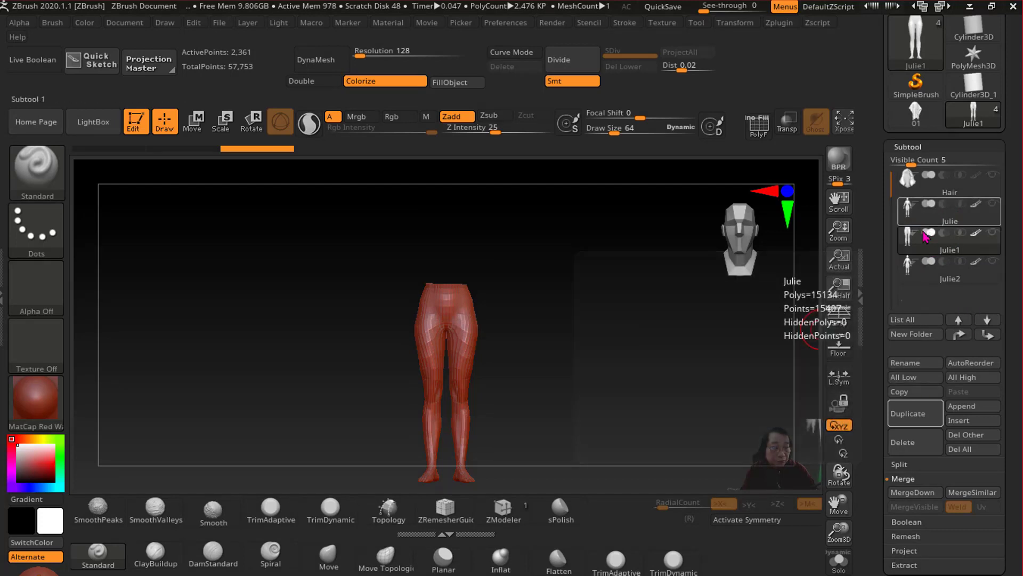
{"action": "left_click_drag", "start_coordinate": [929, 260], "coordinate": [931, 221]}
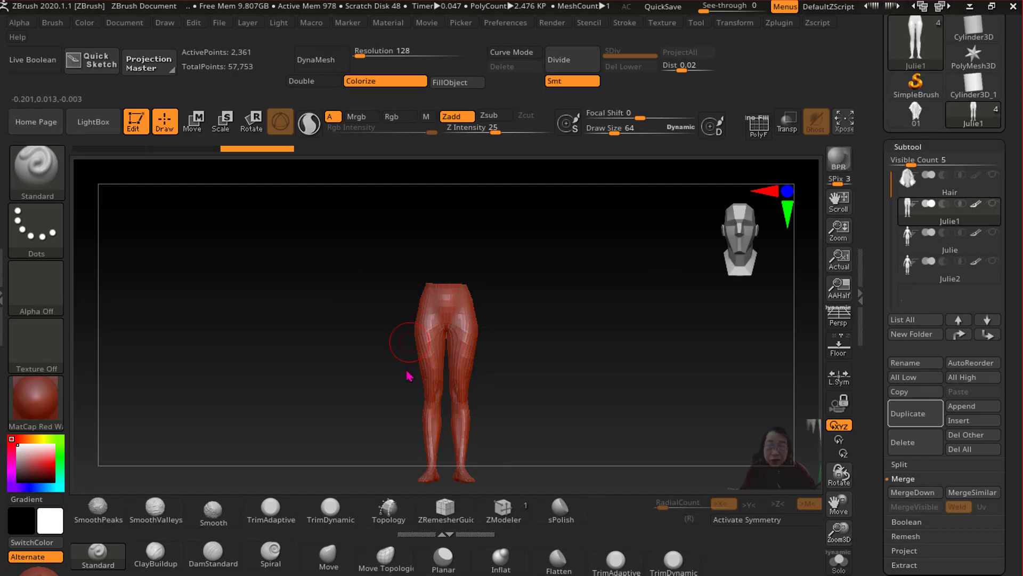
{"action": "mouse_move", "coordinate": [649, 274]}
{"action": "left_mouse_down"}
{"action": "mouse_move", "coordinate": [610, 322]}
{"action": "mouse_move", "coordinate": [648, 281]}
{"action": "left_mouse_up"}
{"action": "left_click_drag", "start_coordinate": [582, 366], "coordinate": [591, 342], "text": "alt"}
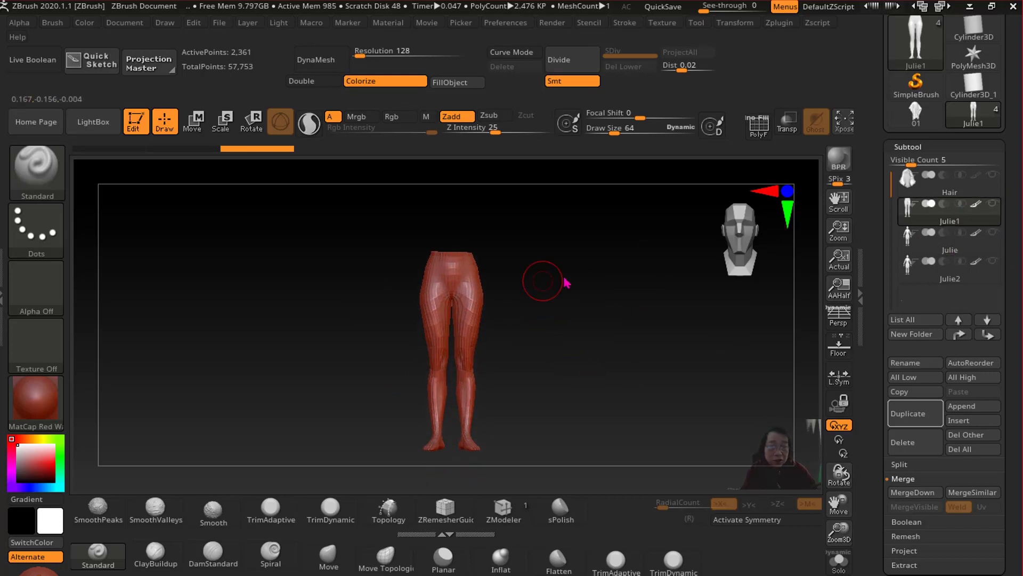
{"action": "left_click_drag", "start_coordinate": [878, 110], "coordinate": [872, 250]}
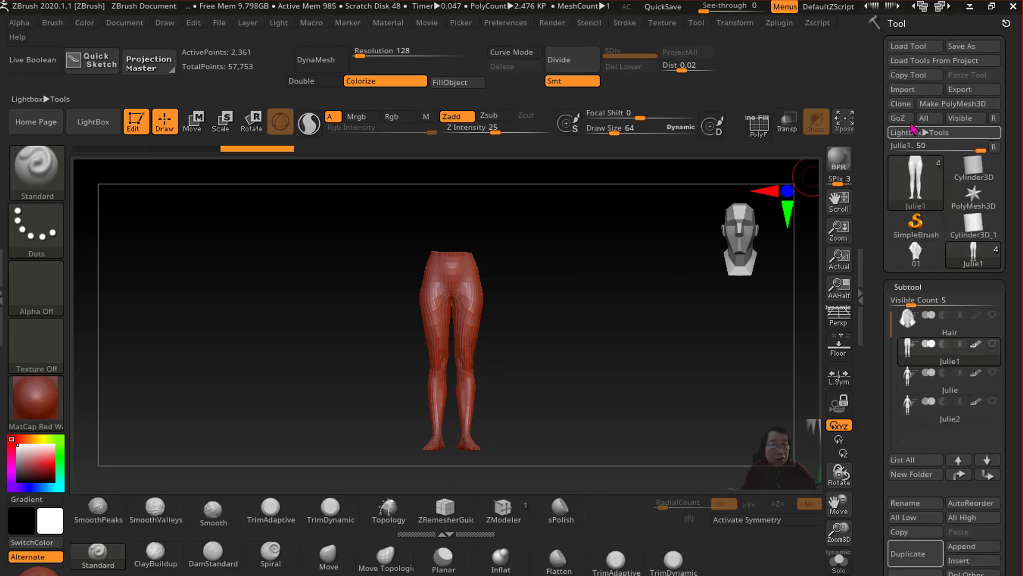
Export the legs mesh over than_hong.OBJ in Desktop\!Bai vi du zbrush, then return to Marvelous Designer.
{"action": "left_click", "coordinate": [974, 96]}
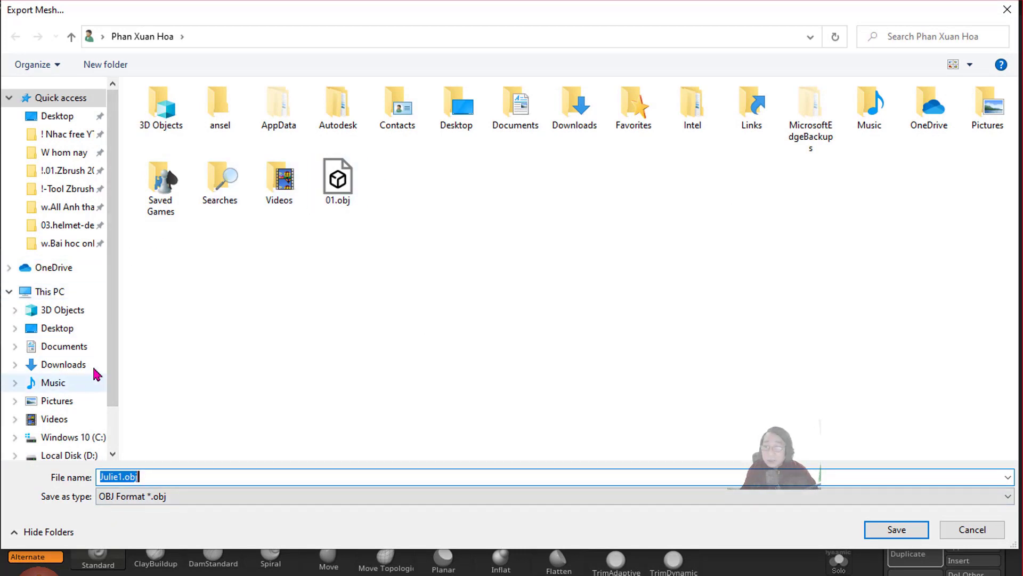
{"action": "left_click", "coordinate": [67, 121]}
{"action": "double_click", "coordinate": [188, 137]}
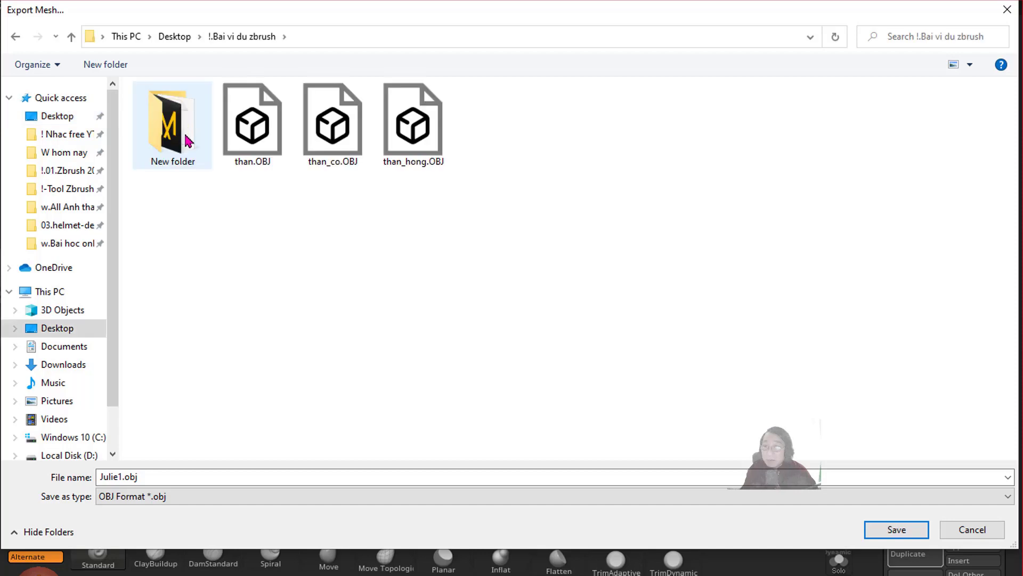
{"action": "double_click", "coordinate": [434, 147]}
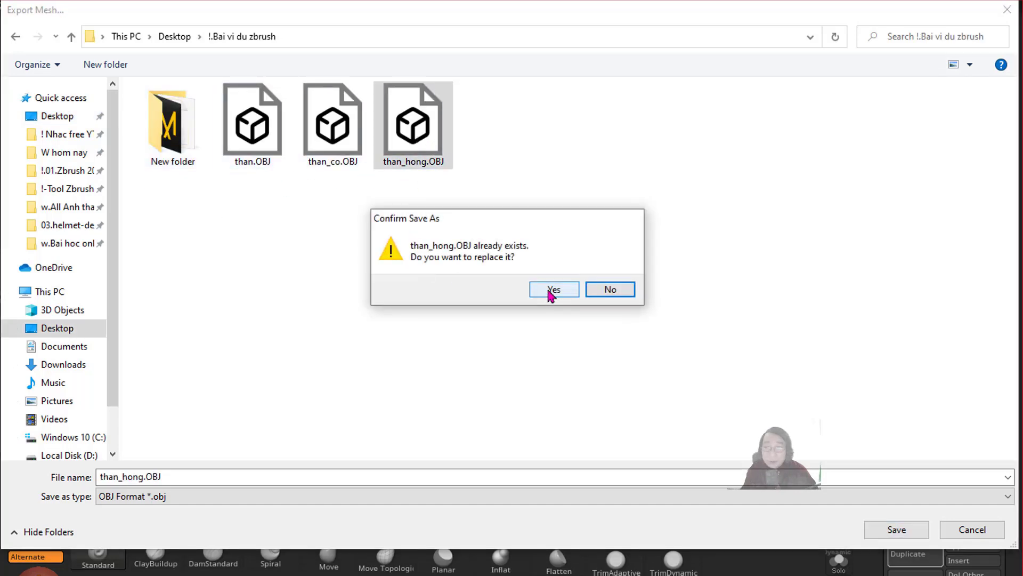
{"action": "left_click", "coordinate": [552, 292]}
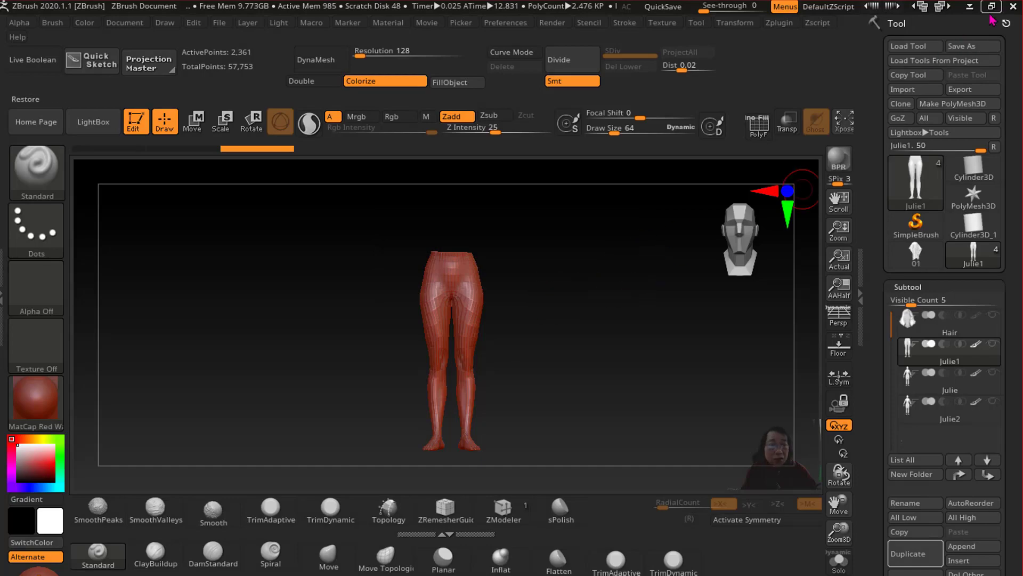
{"action": "left_click", "coordinate": [970, 7]}
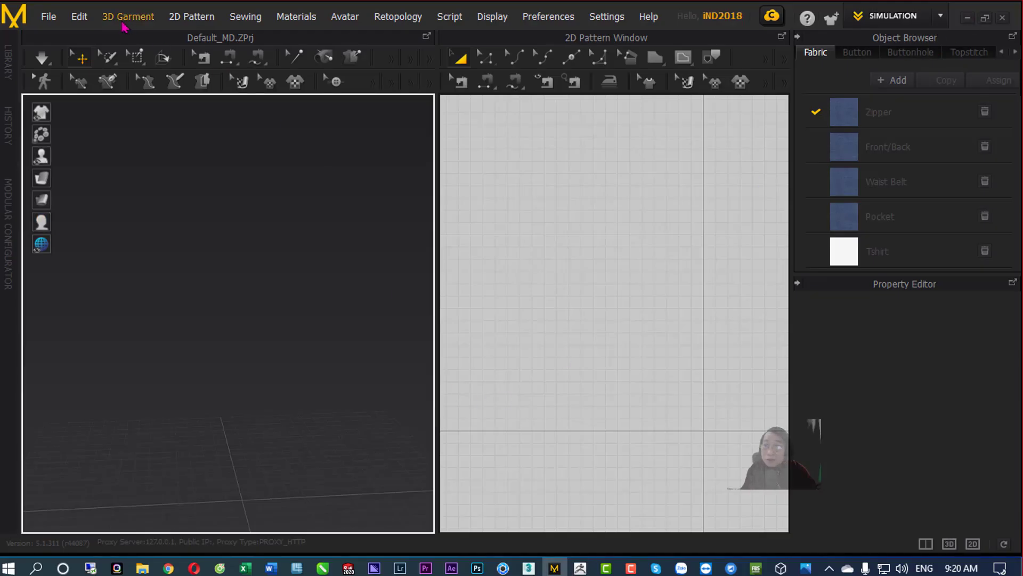
{"action": "left_click", "coordinate": [48, 16]}
{"action": "mouse_move", "coordinate": [54, 58]}
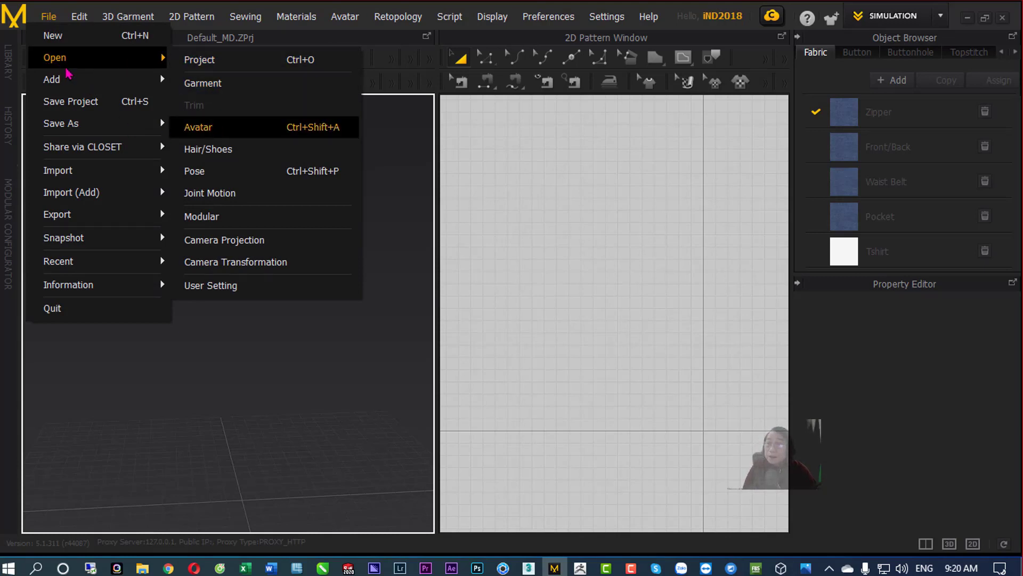
Annotate the File > Open > Avatar route, clear the markup, then choose File > Open > Avatar.
{"action": "mouse_move", "coordinate": [79, 53]}
{"action": "left_mouse_down"}
{"action": "mouse_move", "coordinate": [37, 75]}
{"action": "mouse_move", "coordinate": [84, 53]}
{"action": "mouse_move", "coordinate": [160, 67]}
{"action": "left_mouse_up"}
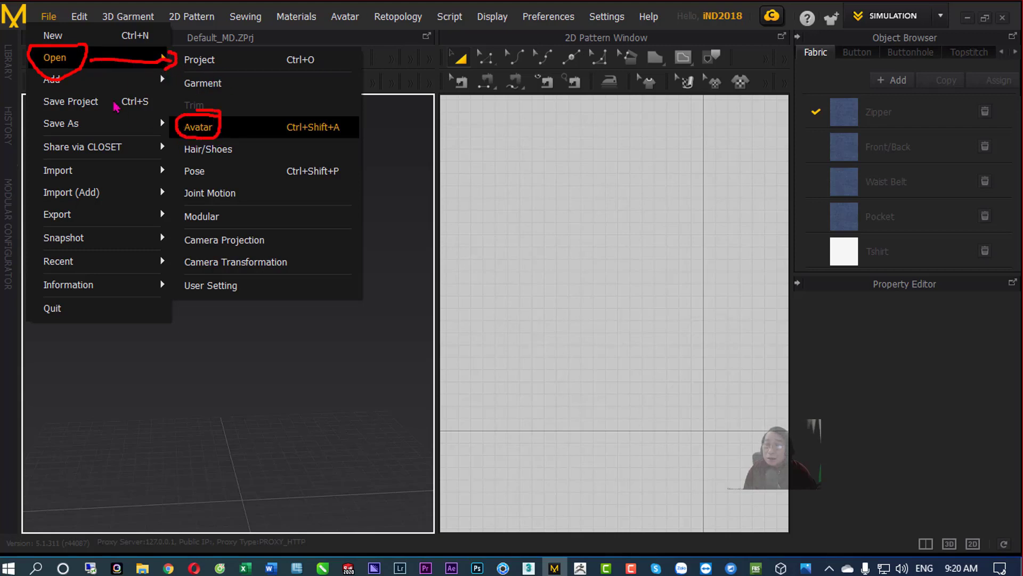
{"action": "left_click_drag", "start_coordinate": [73, 71], "coordinate": [170, 130]}
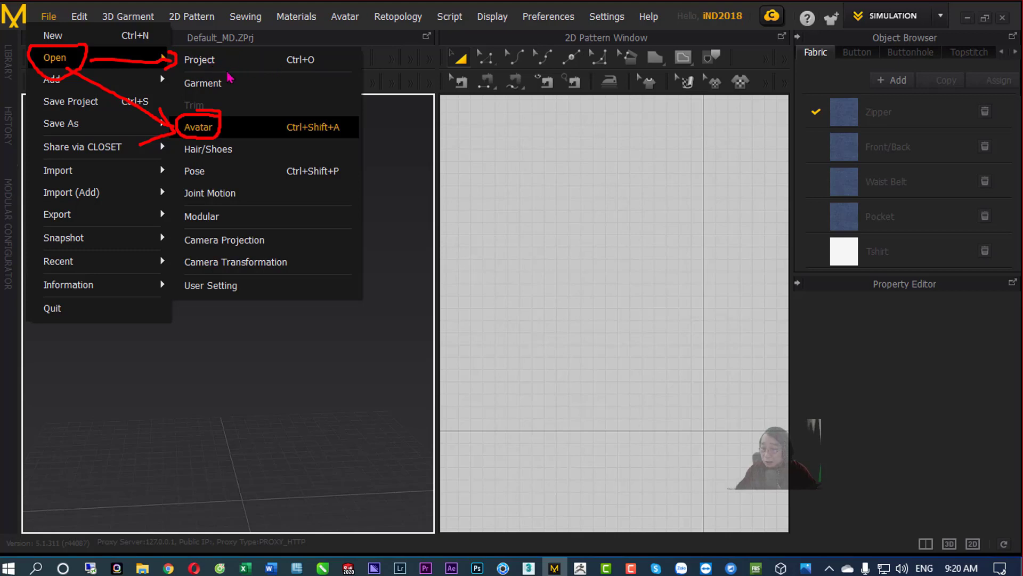
{"action": "key", "text": "Escape"}
{"action": "left_click", "coordinate": [46, 16]}
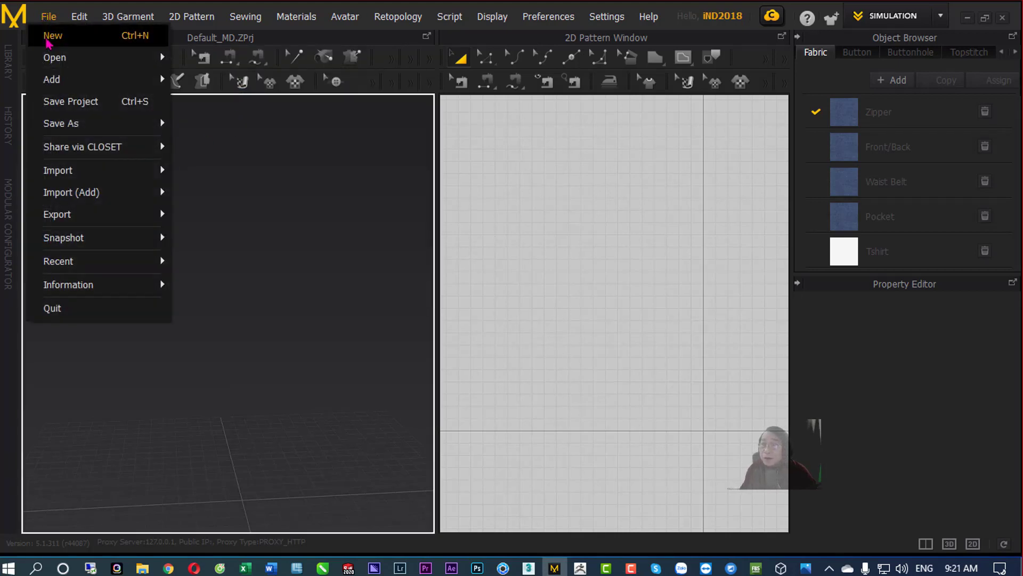
{"action": "left_click", "coordinate": [208, 128]}
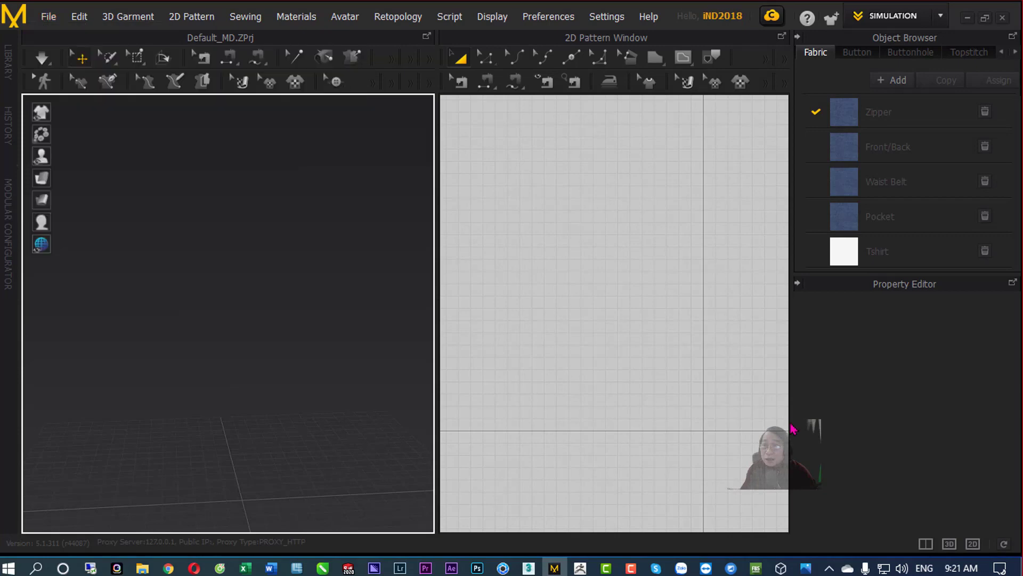
Load than_hong.OBJ as the avatar with default import settings and reframe the 2D window.
{"action": "left_click", "coordinate": [532, 128]}
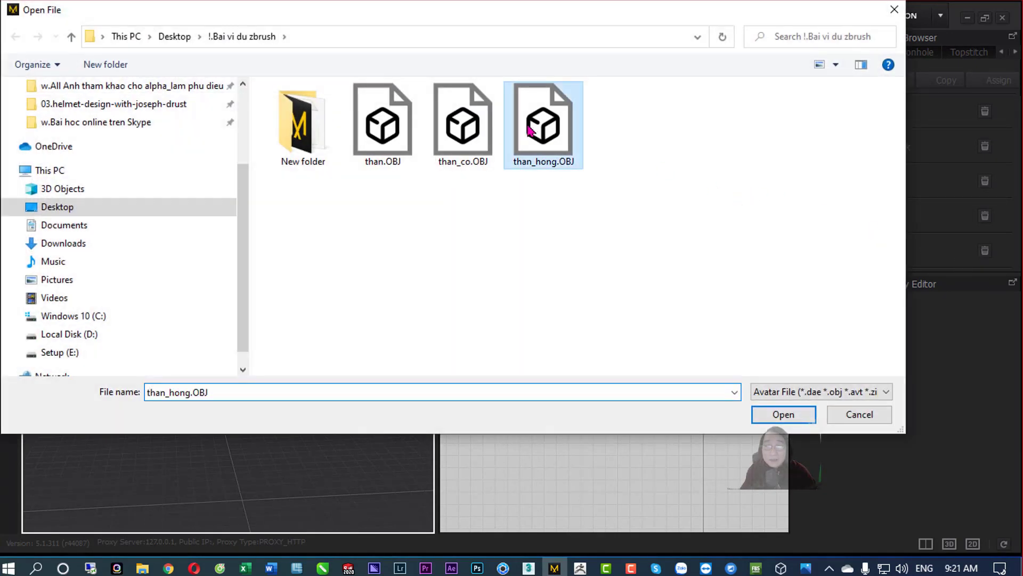
{"action": "double_click", "coordinate": [552, 143]}
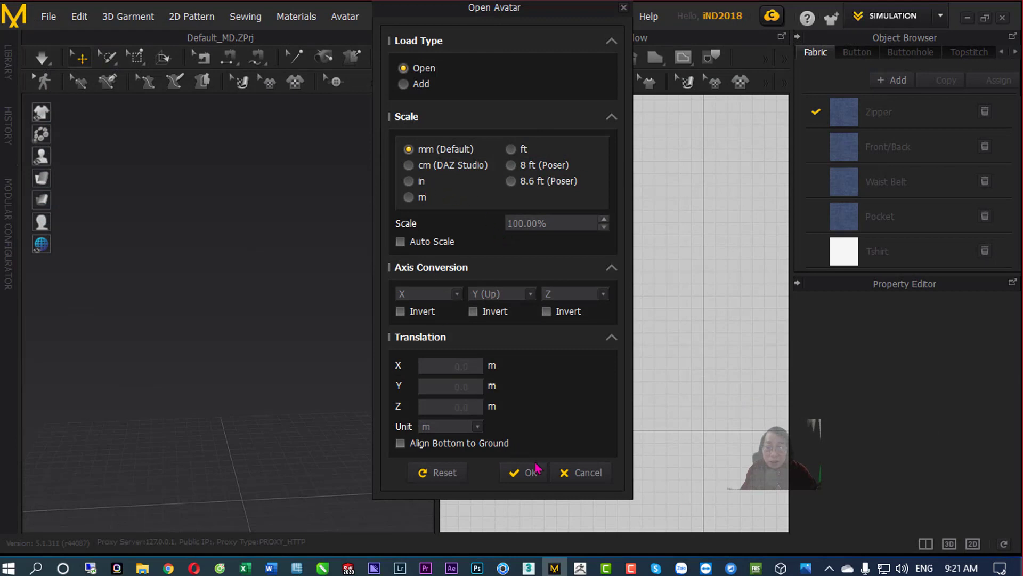
{"action": "left_click", "coordinate": [533, 473]}
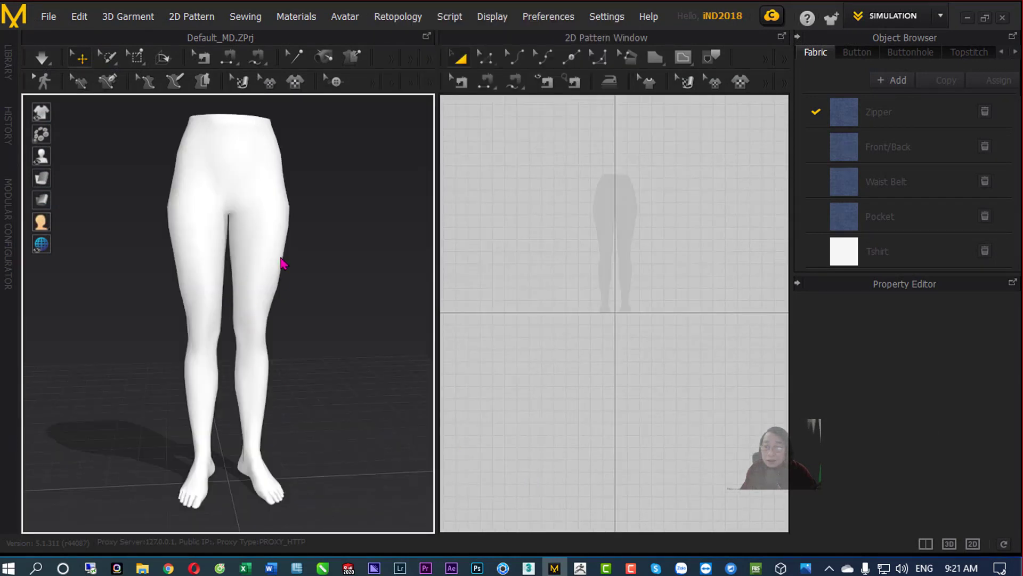
{"action": "scroll", "coordinate": [283, 354], "scroll_direction": "down", "scroll_amount": 3}
{"action": "scroll", "coordinate": [283, 354], "scroll_direction": "down", "scroll_amount": 2}
{"action": "scroll", "coordinate": [300, 296], "scroll_direction": "down", "scroll_amount": 2}
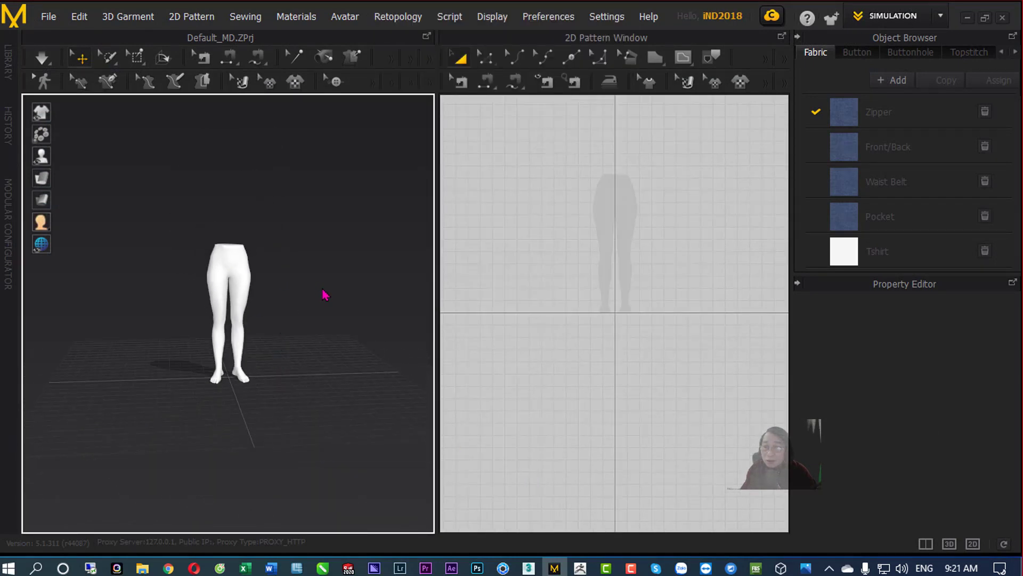
{"action": "scroll", "coordinate": [354, 320], "scroll_direction": "down", "scroll_amount": 1}
{"action": "left_click", "coordinate": [674, 274]}
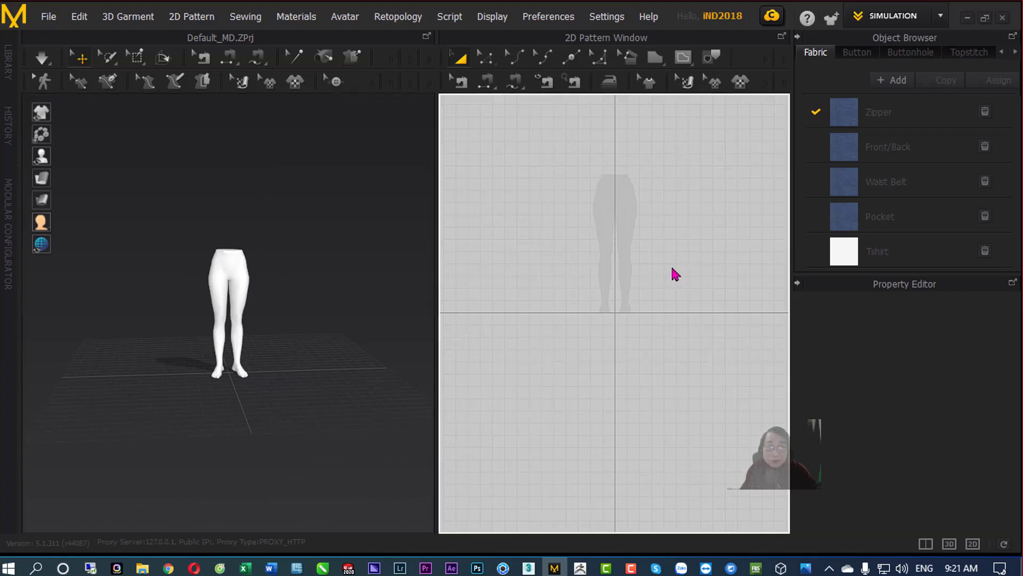
{"action": "middle_click_drag", "start_coordinate": [674, 274], "coordinate": [678, 373]}
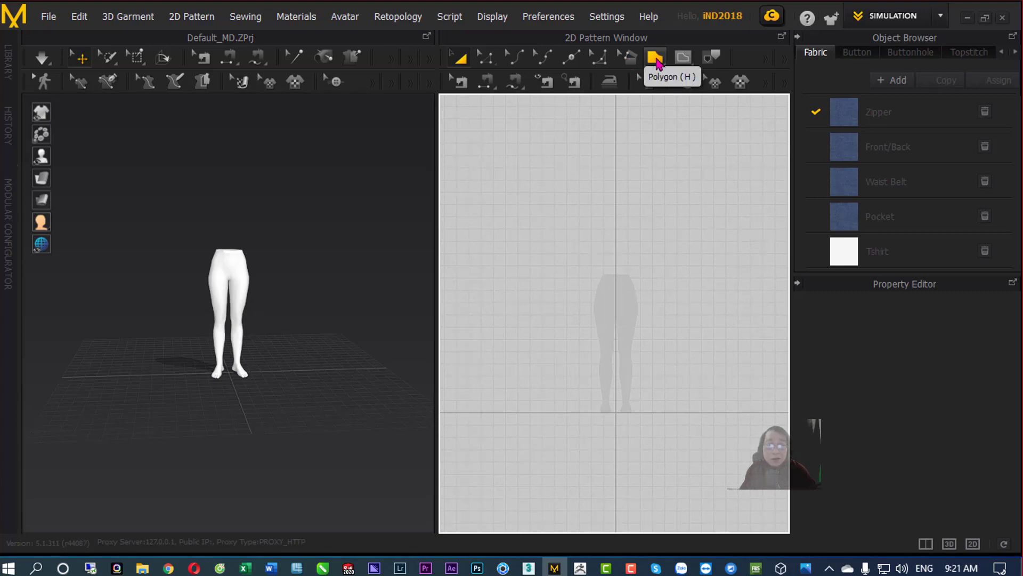
Draw a closed eight-sided polygon pattern around the avatar silhouette in the 2D window.
{"action": "left_click", "coordinate": [658, 62]}
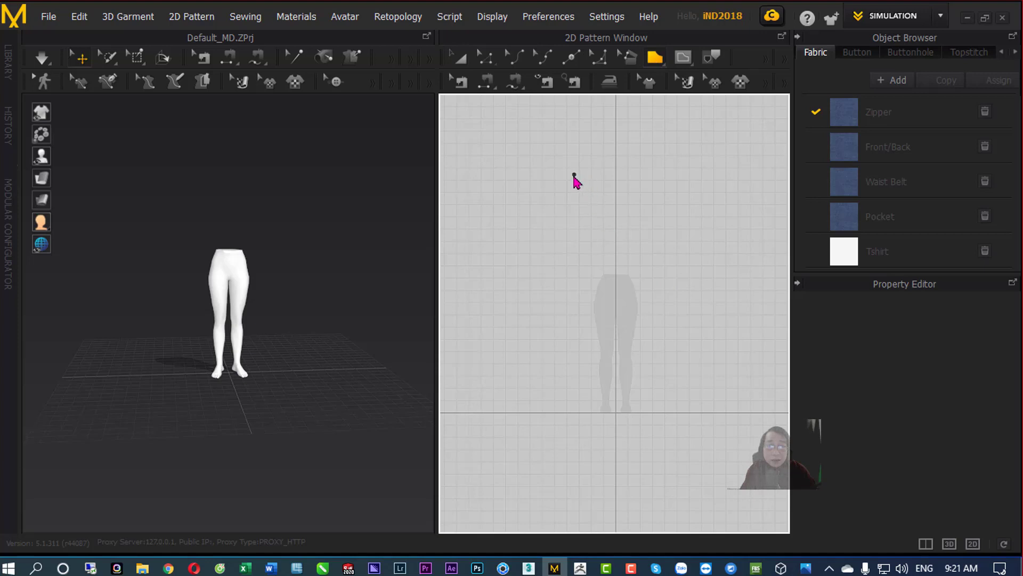
{"action": "left_click", "coordinate": [514, 244]}
{"action": "left_click", "coordinate": [514, 350]}
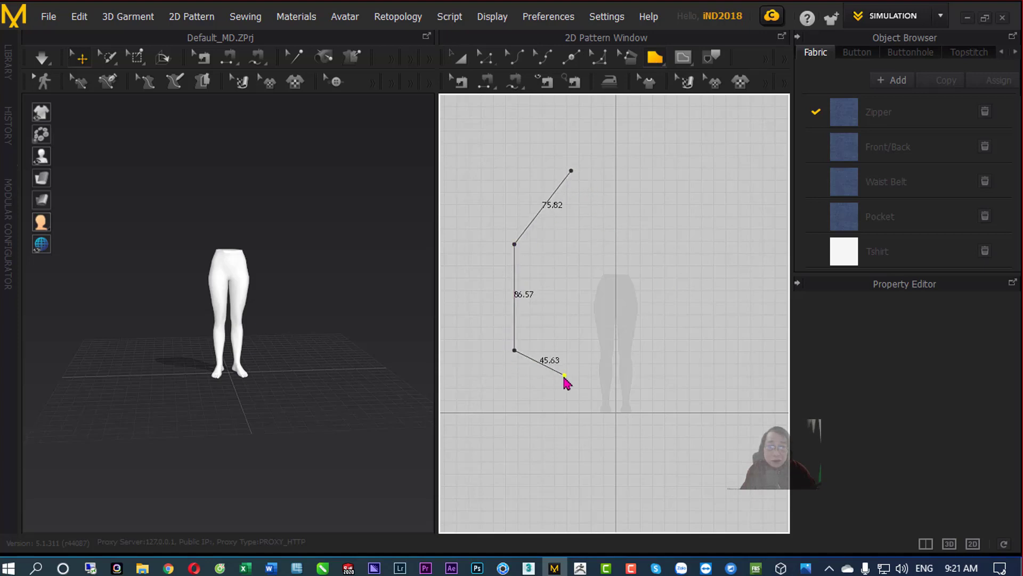
{"action": "left_click", "coordinate": [566, 374]}
{"action": "left_click", "coordinate": [652, 382]}
{"action": "left_click", "coordinate": [751, 350]}
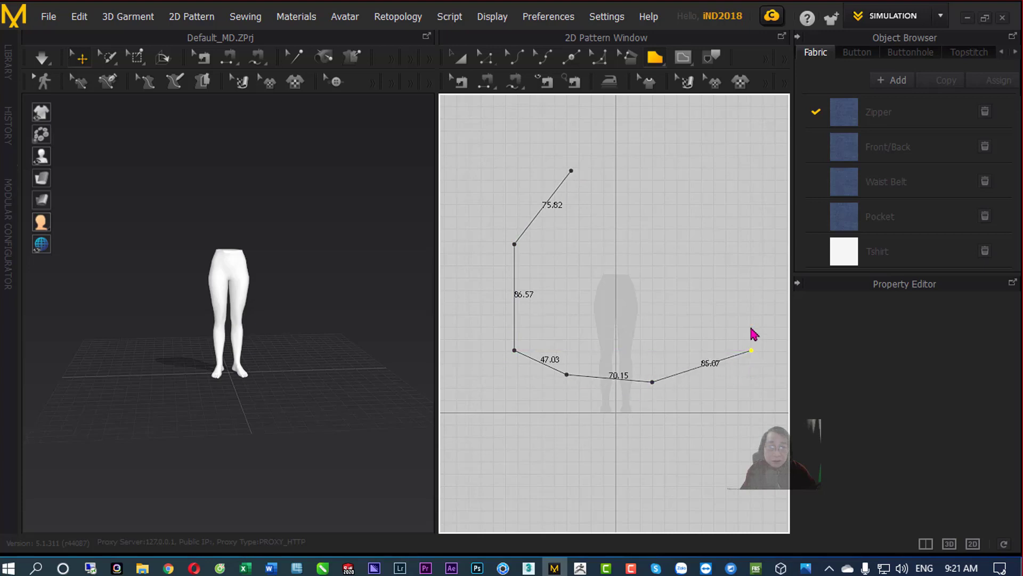
{"action": "left_click", "coordinate": [742, 269]}
{"action": "left_click", "coordinate": [723, 181]}
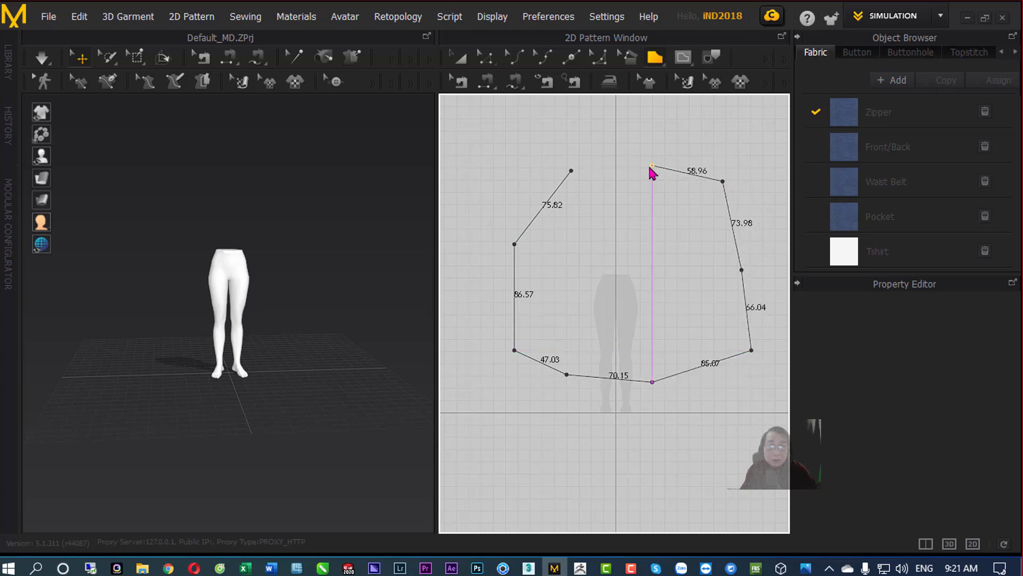
{"action": "left_click", "coordinate": [652, 166]}
{"action": "left_click", "coordinate": [572, 170]}
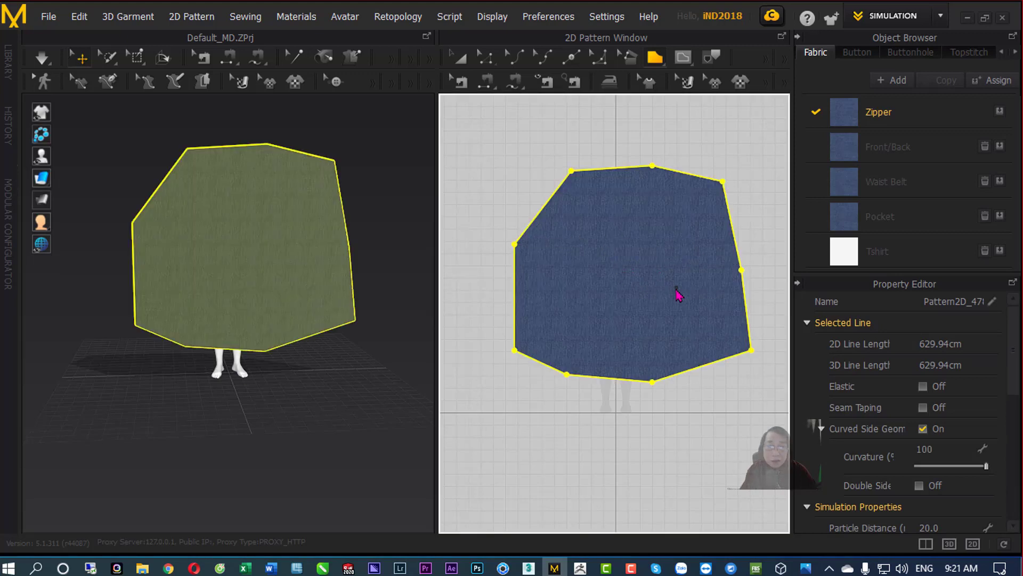
{"action": "middle_click_drag", "start_coordinate": [677, 295], "coordinate": [674, 304]}
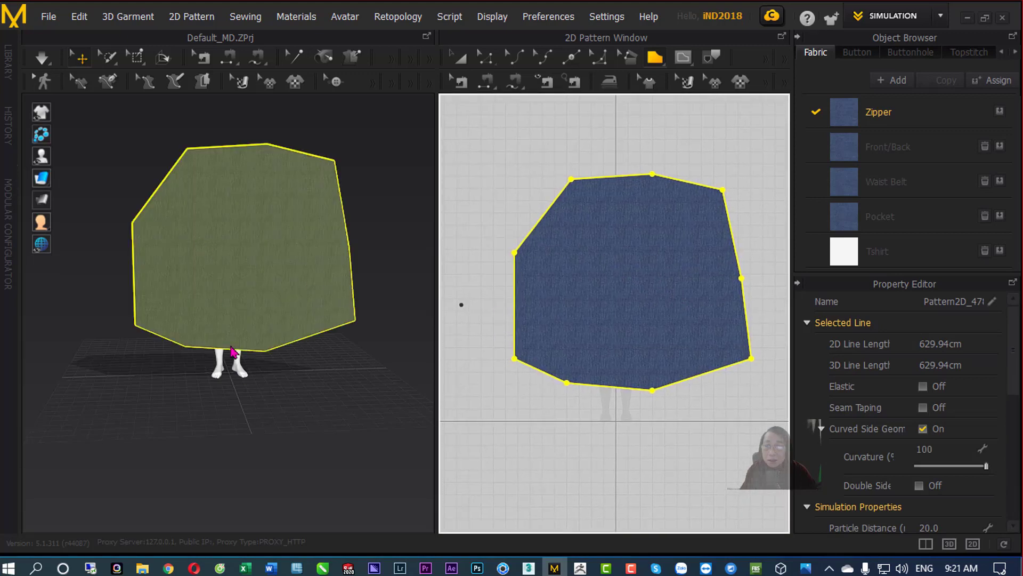
{"action": "left_click", "coordinate": [271, 465]}
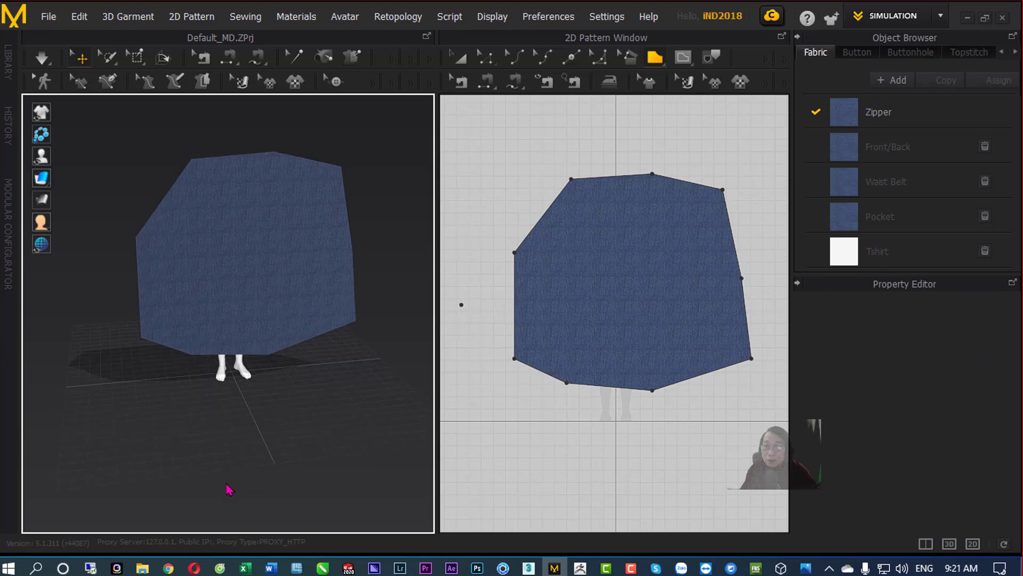
Rotate the cloth panel horizontal, center it above the legs avatar, and run the simulation.
{"action": "mouse_move", "coordinate": [230, 482]}
{"action": "right_mouse_down"}
{"action": "mouse_move", "coordinate": [372, 487]}
{"action": "mouse_move", "coordinate": [274, 290]}
{"action": "right_mouse_up"}
{"action": "left_click", "coordinate": [263, 281]}
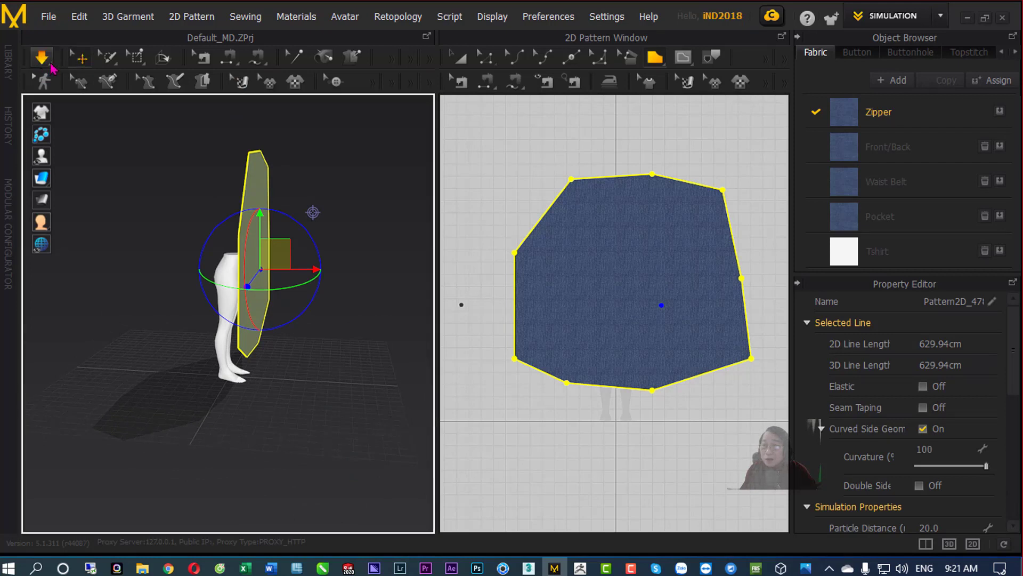
{"action": "left_click_drag", "start_coordinate": [251, 229], "coordinate": [224, 196]}
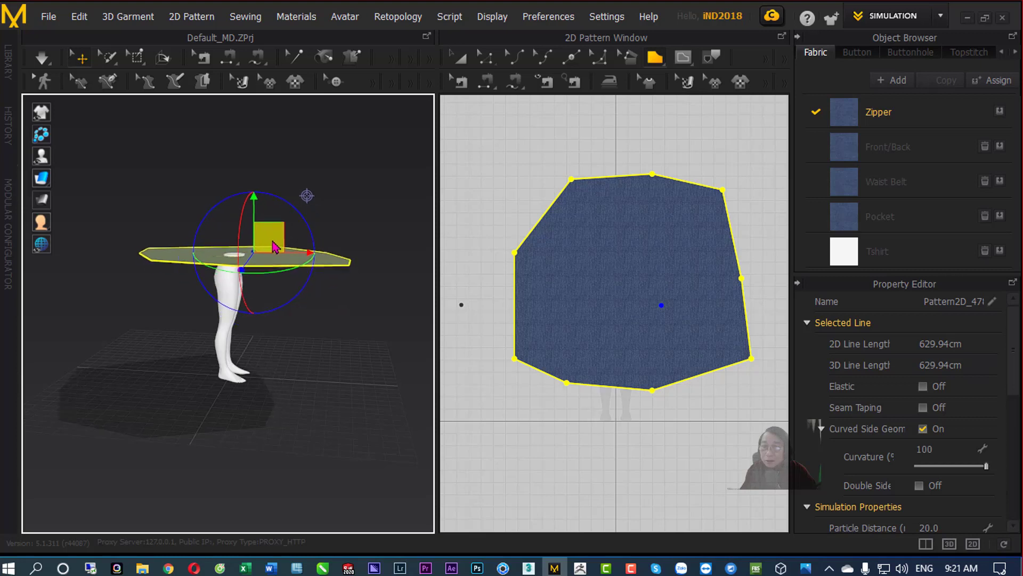
{"action": "left_click_drag", "start_coordinate": [260, 229], "coordinate": [246, 201]}
{"action": "mouse_move", "coordinate": [329, 309]}
{"action": "right_mouse_down"}
{"action": "mouse_move", "coordinate": [361, 338]}
{"action": "mouse_move", "coordinate": [238, 324]}
{"action": "right_mouse_up"}
{"action": "mouse_move", "coordinate": [270, 236]}
{"action": "left_mouse_down"}
{"action": "mouse_move", "coordinate": [253, 237]}
{"action": "mouse_move", "coordinate": [297, 214]}
{"action": "left_mouse_up"}
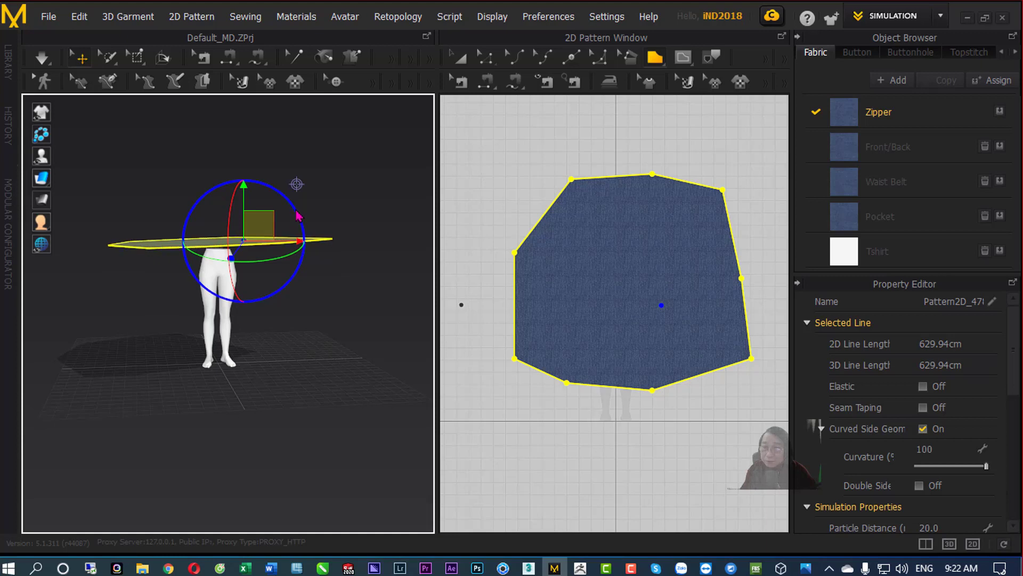
{"action": "mouse_move", "coordinate": [366, 337]}
{"action": "right_mouse_down"}
{"action": "mouse_move", "coordinate": [297, 354]}
{"action": "mouse_move", "coordinate": [112, 347]}
{"action": "right_mouse_up"}
{"action": "left_click_drag", "start_coordinate": [278, 225], "coordinate": [270, 227]}
{"action": "mouse_move", "coordinate": [212, 408]}
{"action": "right_mouse_down"}
{"action": "mouse_move", "coordinate": [350, 453]}
{"action": "mouse_move", "coordinate": [370, 433]}
{"action": "right_mouse_up"}
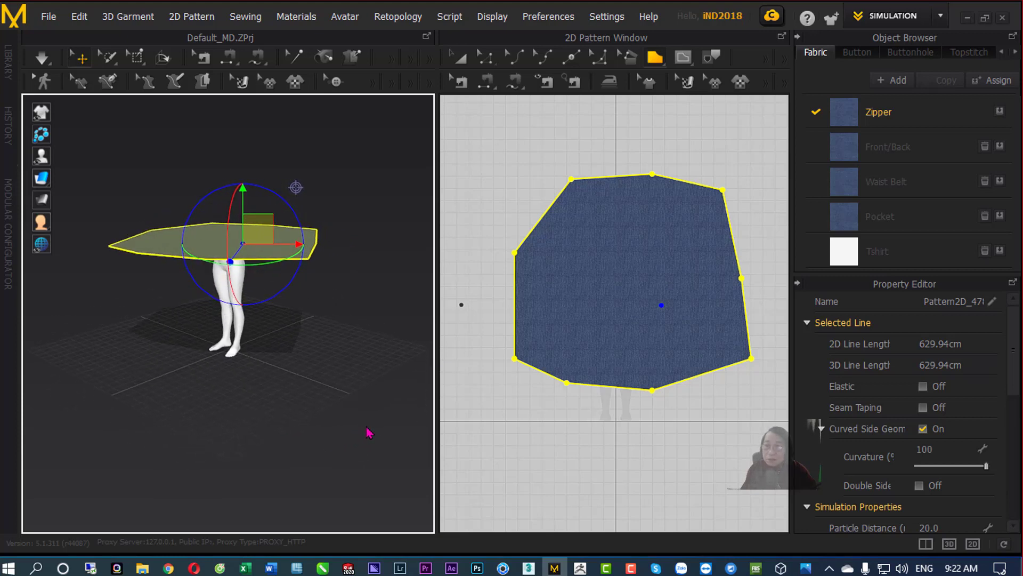
{"action": "key", "text": "space"}
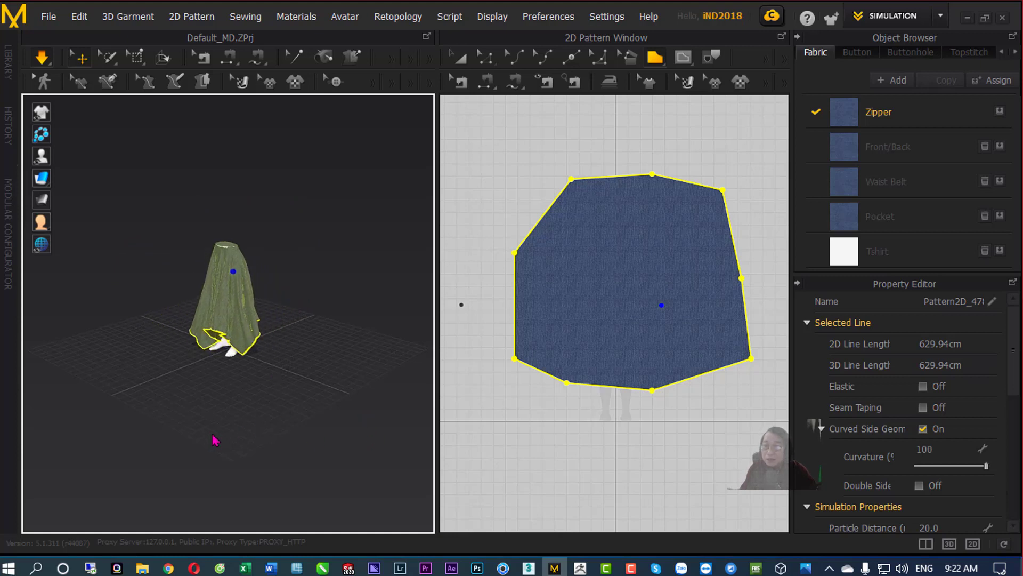
{"action": "mouse_move", "coordinate": [213, 439]}
{"action": "right_mouse_down"}
{"action": "mouse_move", "coordinate": [238, 457]}
{"action": "mouse_move", "coordinate": [333, 430]}
{"action": "mouse_move", "coordinate": [331, 382]}
{"action": "mouse_move", "coordinate": [258, 437]}
{"action": "mouse_move", "coordinate": [296, 451]}
{"action": "mouse_move", "coordinate": [233, 268]}
{"action": "right_mouse_up"}
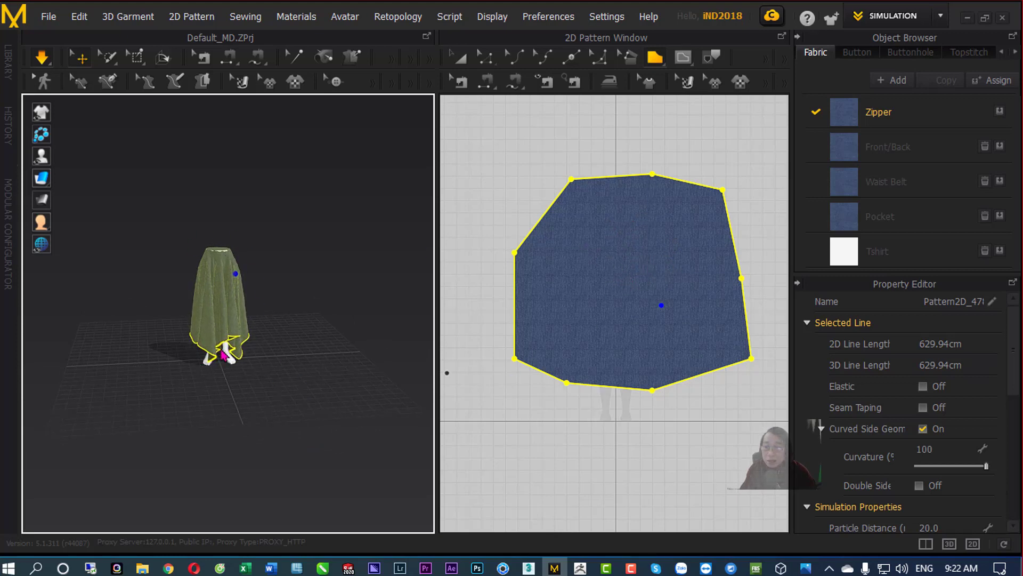
Pull the pattern's bottom, left and right edges inward and re-simulate the cloth.
{"action": "left_click", "coordinate": [459, 57]}
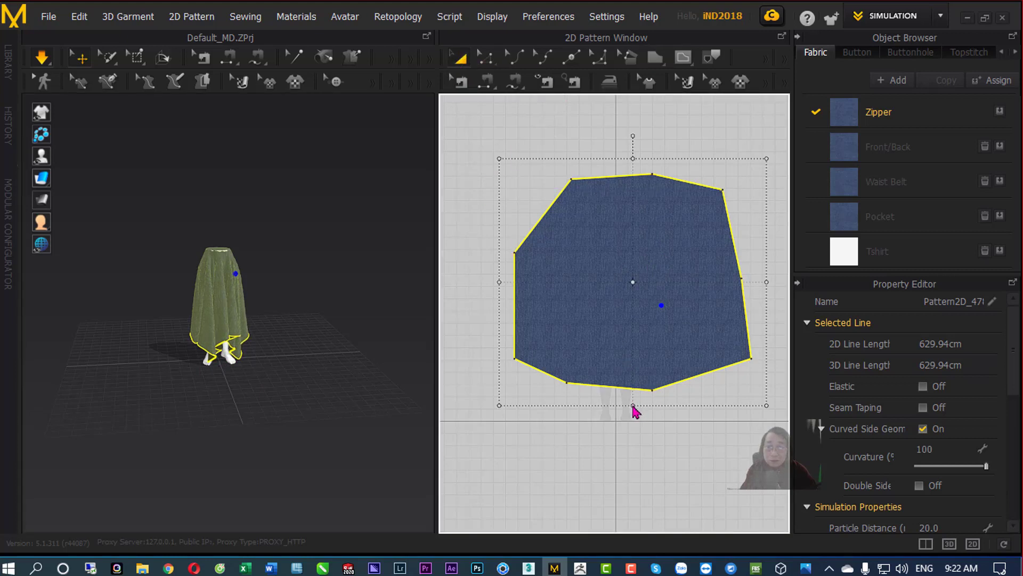
{"action": "left_click_drag", "start_coordinate": [633, 406], "coordinate": [635, 404]}
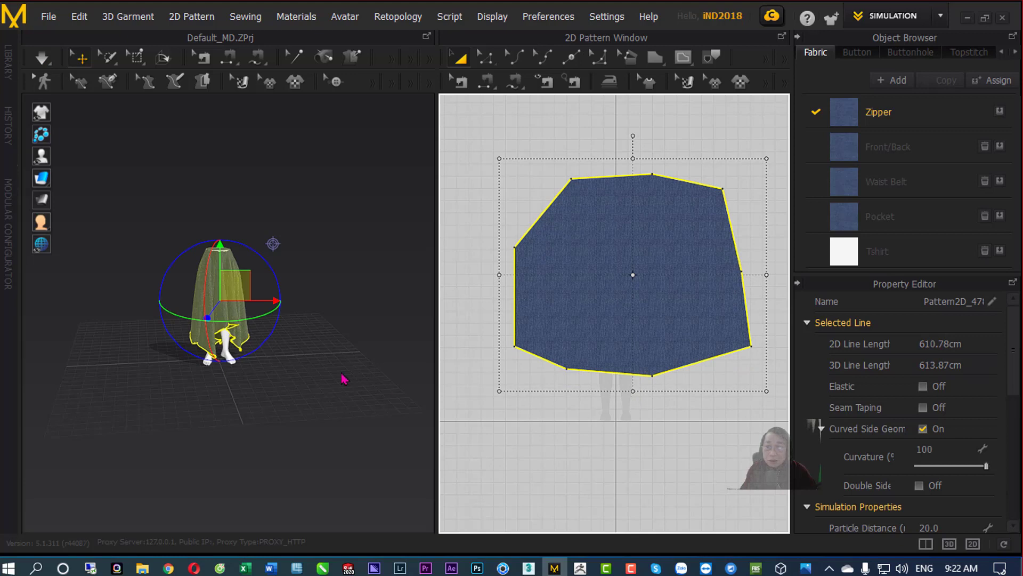
{"action": "left_click_drag", "start_coordinate": [499, 275], "coordinate": [516, 275]}
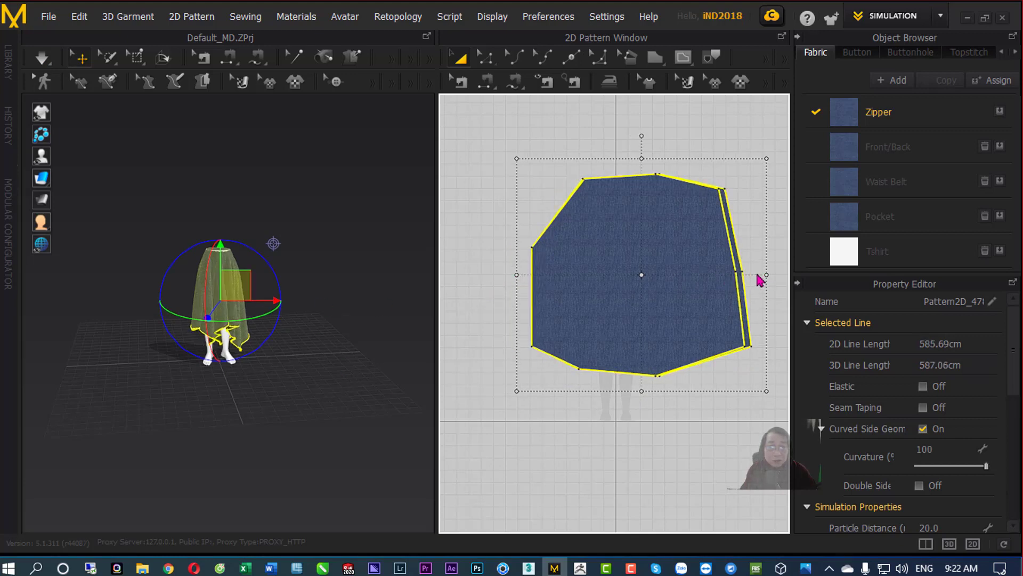
{"action": "left_click_drag", "start_coordinate": [766, 275], "coordinate": [752, 275]}
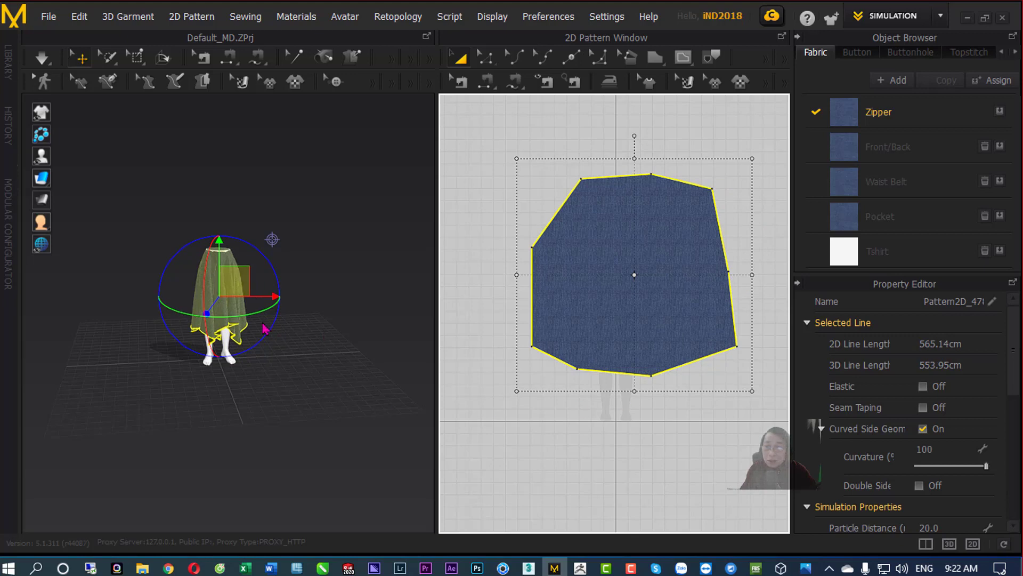
{"action": "left_click", "coordinate": [293, 396]}
{"action": "key", "text": "space"}
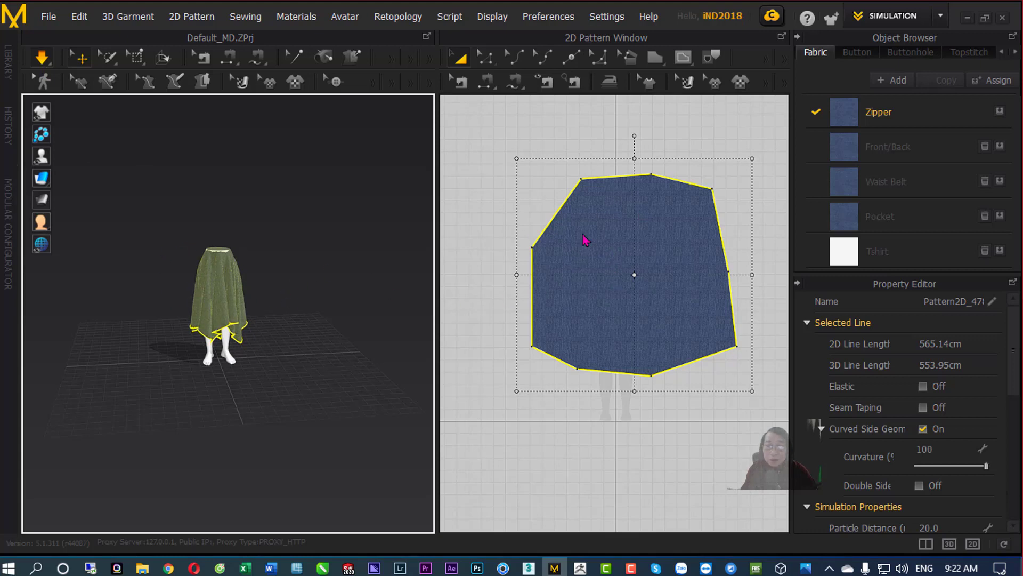
Paste a copy of the polygon pattern about 177.90 above the original in the 2D window.
{"action": "left_click", "coordinate": [629, 238]}
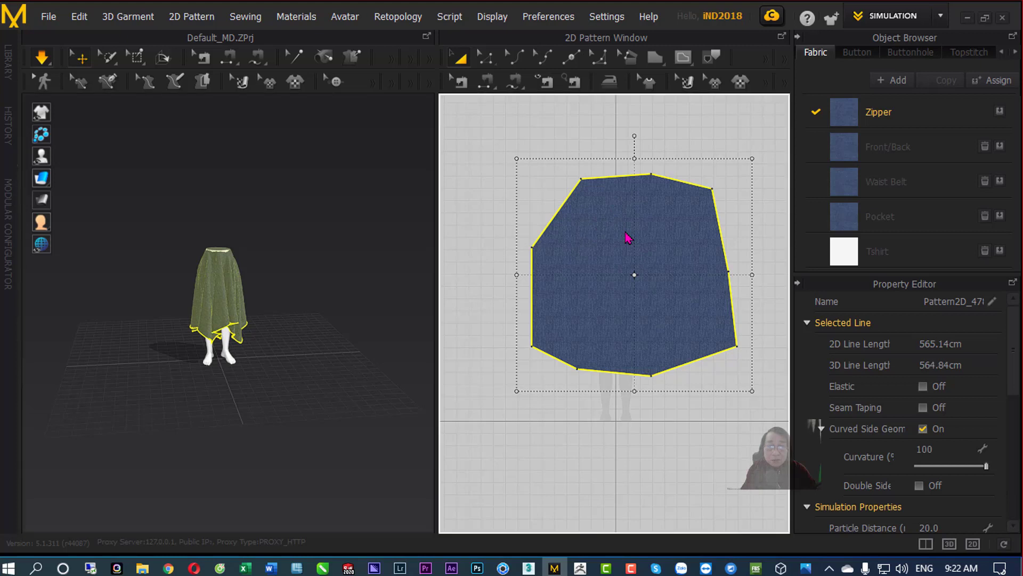
{"action": "middle_click_drag", "start_coordinate": [629, 238], "coordinate": [621, 367]}
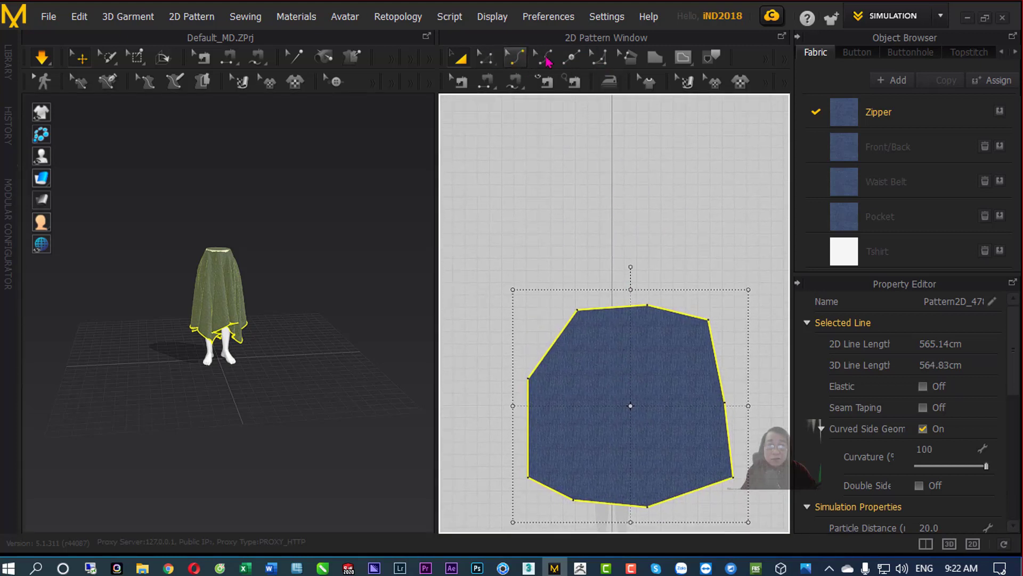
{"action": "left_click", "coordinate": [657, 63]}
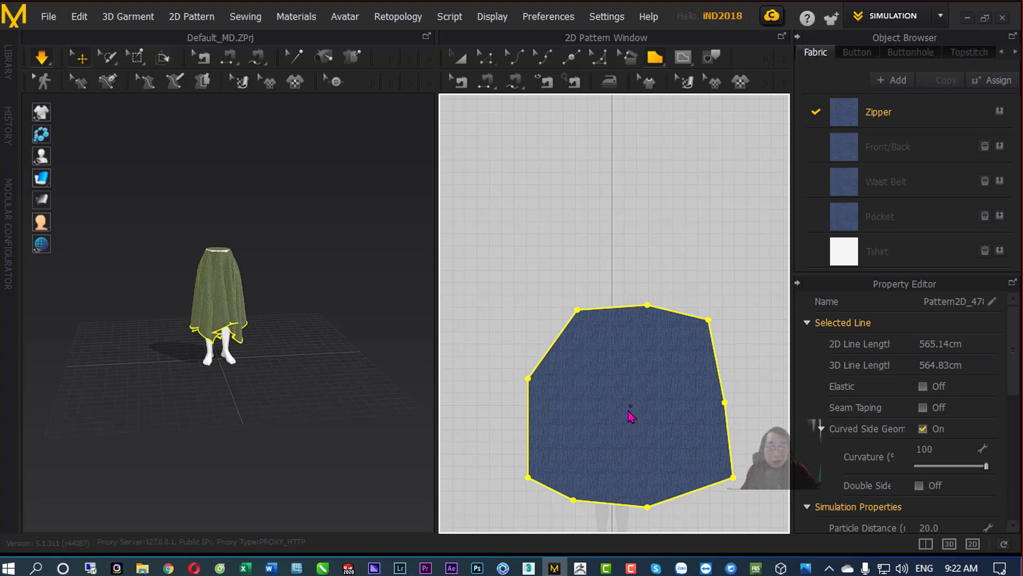
{"action": "key", "text": "a"}
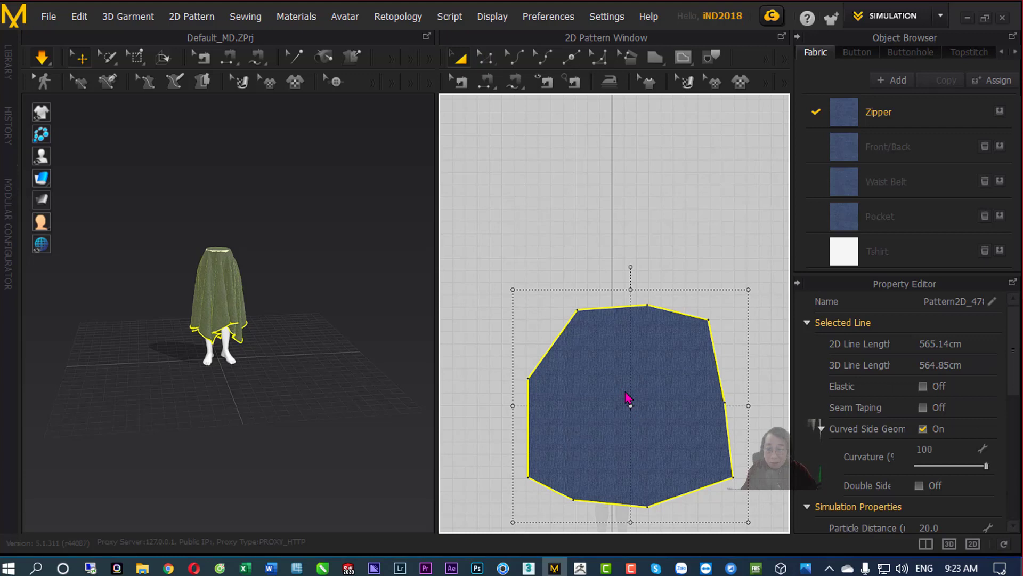
{"action": "key", "text": "ctrl+v"}
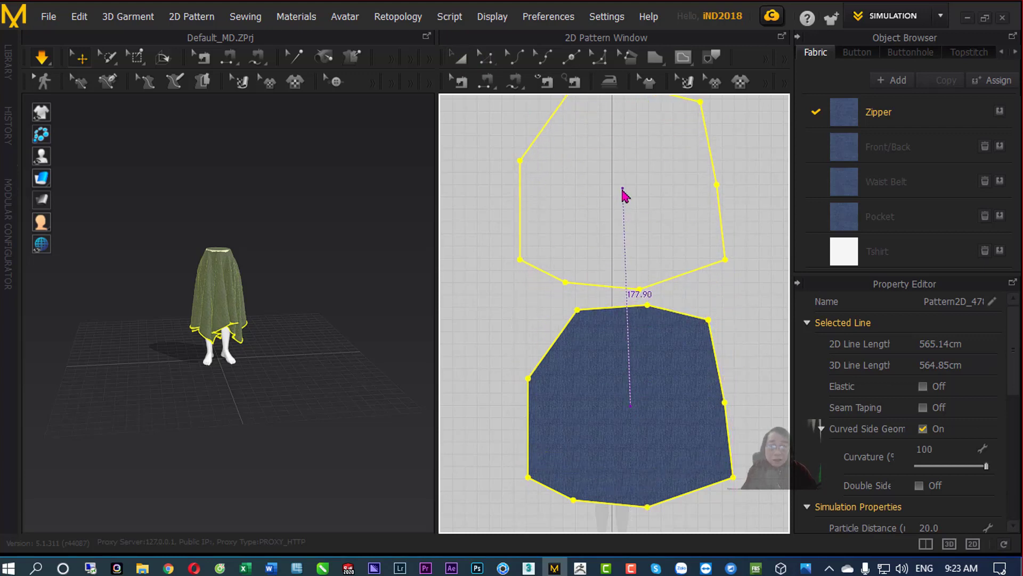
{"action": "scroll", "coordinate": [625, 199], "scroll_direction": "down", "scroll_amount": 3}
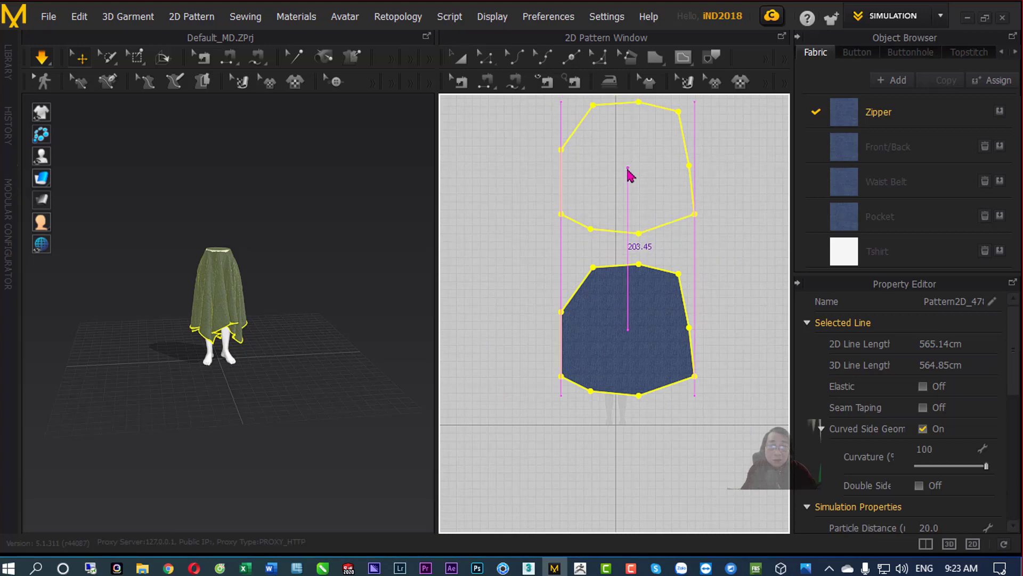
{"action": "left_click", "coordinate": [629, 162]}
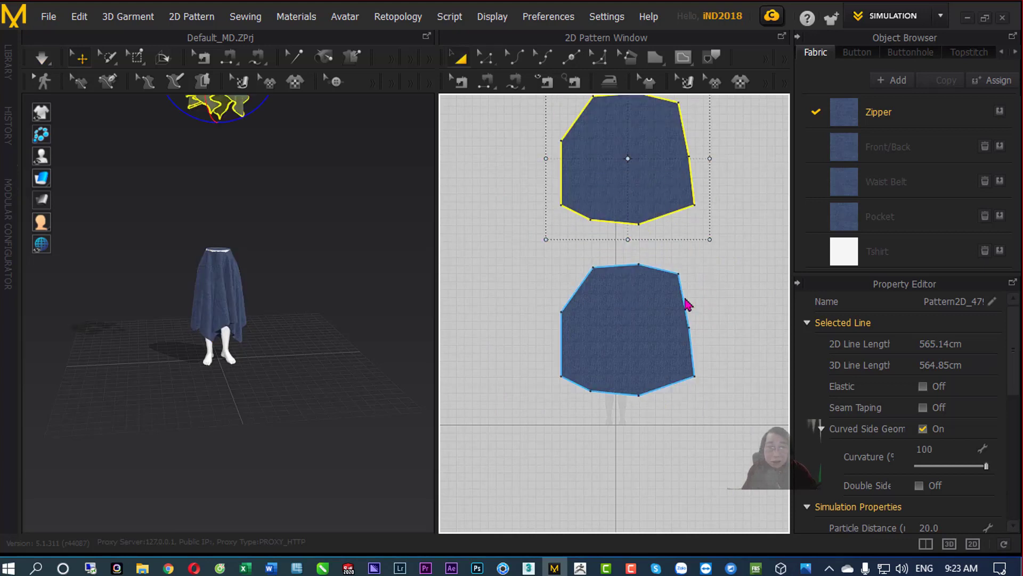
{"action": "middle_click_drag", "start_coordinate": [680, 299], "coordinate": [686, 395]}
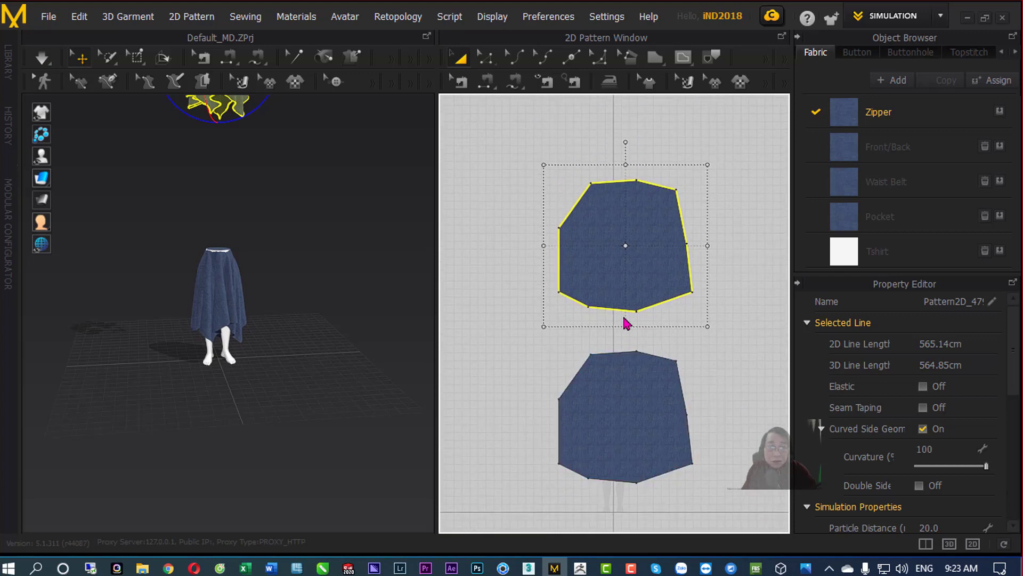
{"action": "left_click_drag", "start_coordinate": [628, 323], "coordinate": [627, 289]}
{"action": "left_click_drag", "start_coordinate": [706, 230], "coordinate": [671, 231]}
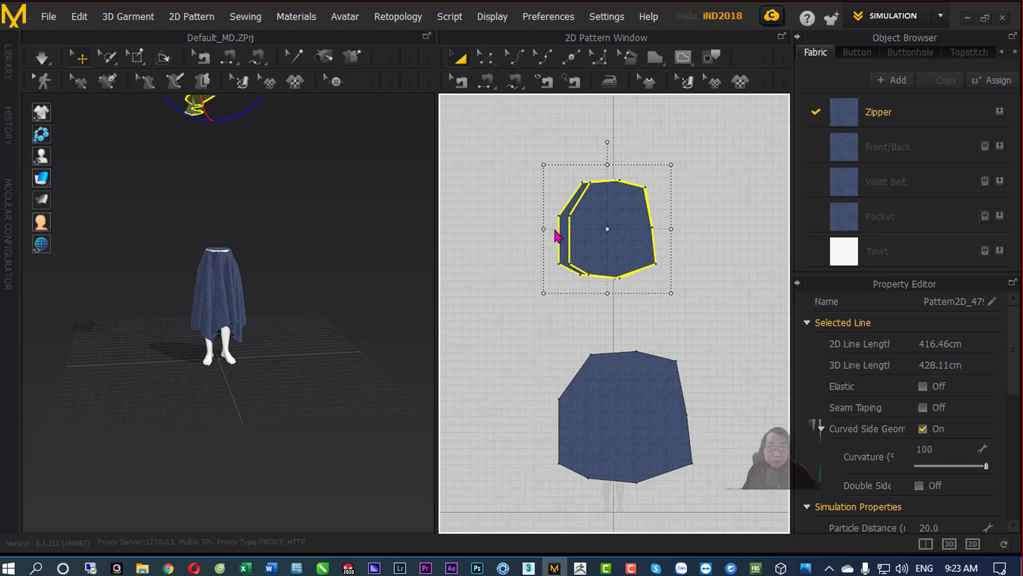
{"action": "left_click_drag", "start_coordinate": [671, 229], "coordinate": [679, 230]}
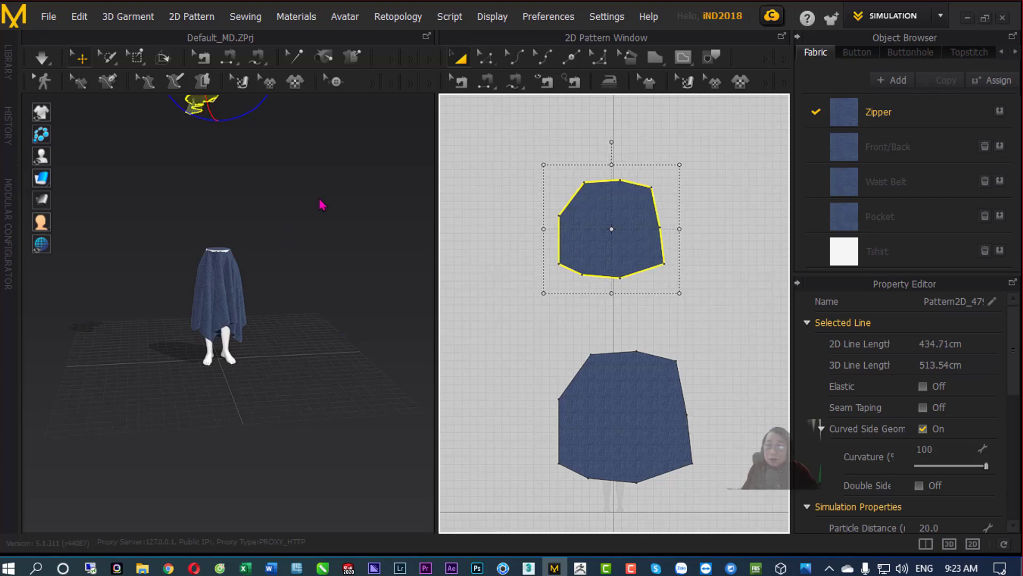
{"action": "middle_click_drag", "start_coordinate": [322, 205], "coordinate": [350, 321]}
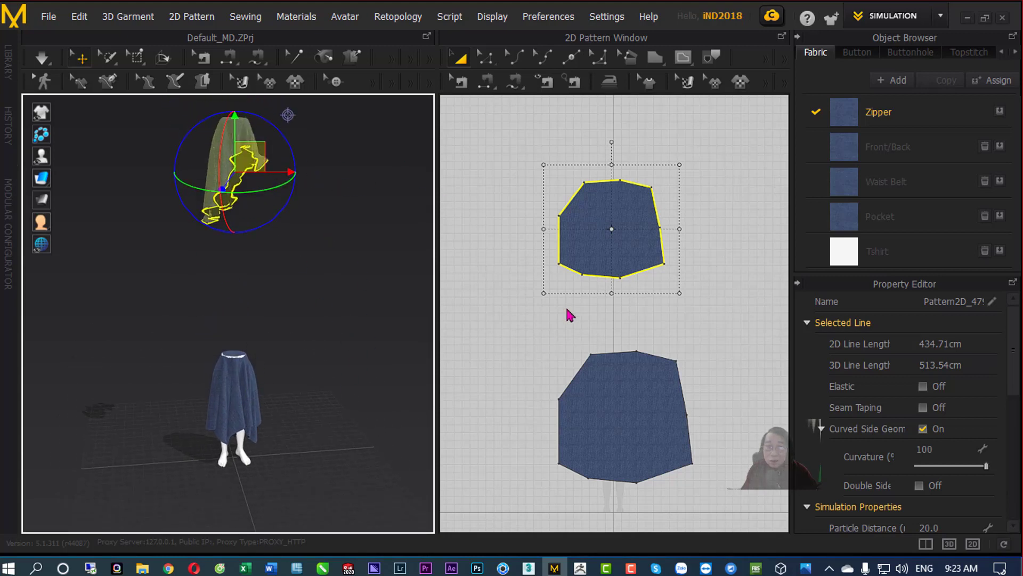
{"action": "key", "text": "Delete"}
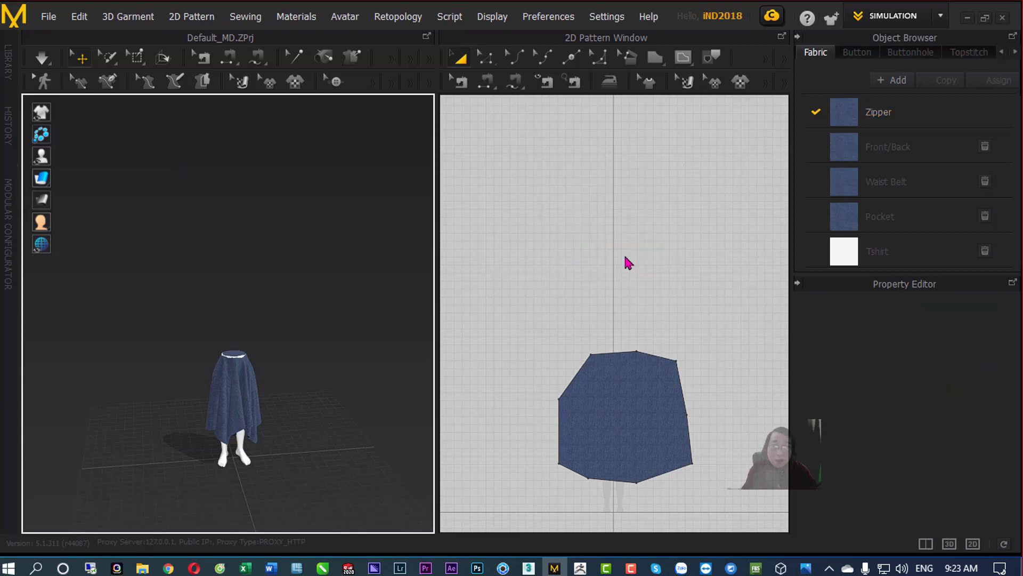
Draw a small ellipse pattern above the first draped cloth.
{"action": "left_click", "coordinate": [654, 60]}
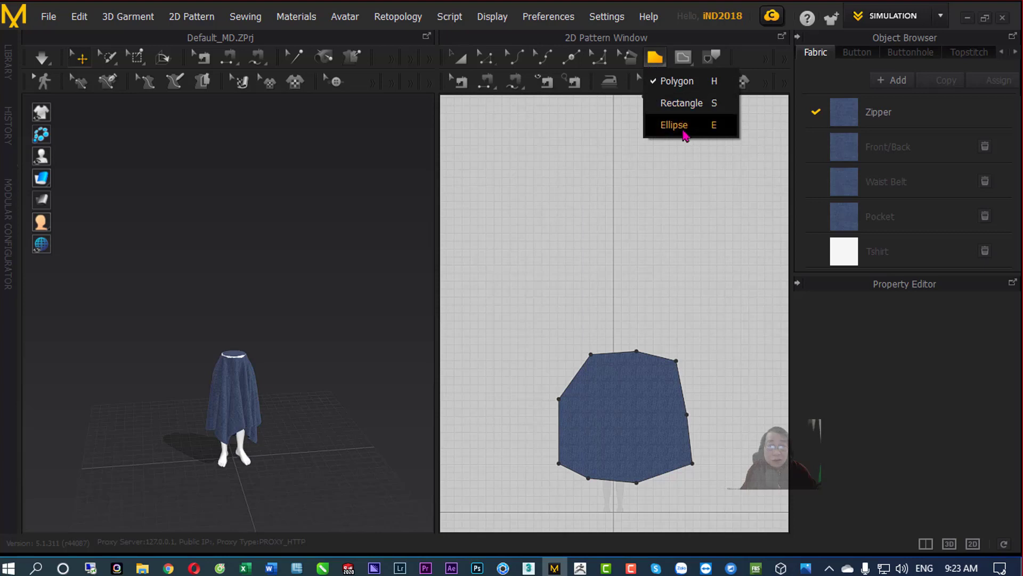
{"action": "left_click", "coordinate": [677, 125]}
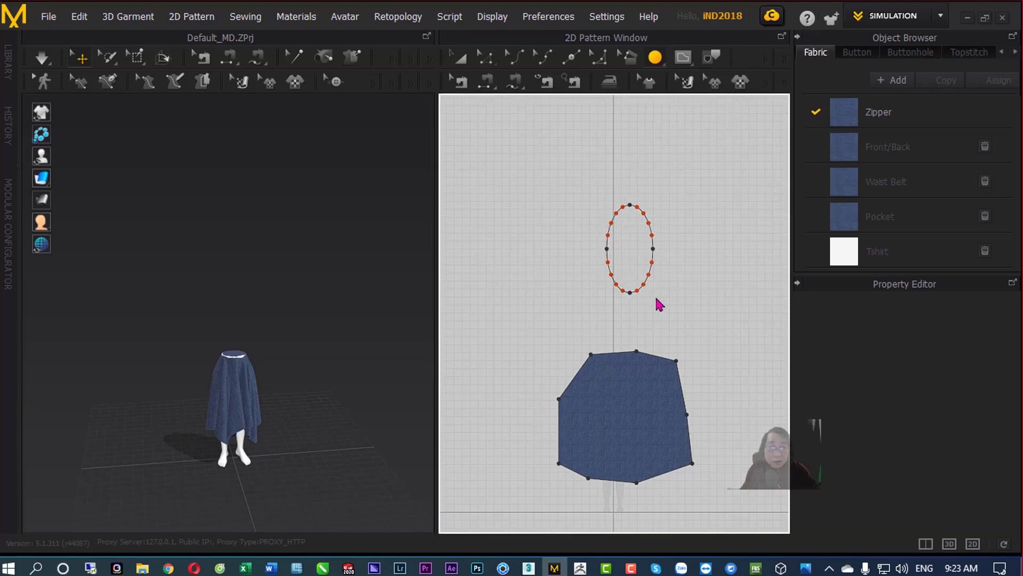
{"action": "left_click_drag", "start_coordinate": [613, 230], "coordinate": [715, 325]}
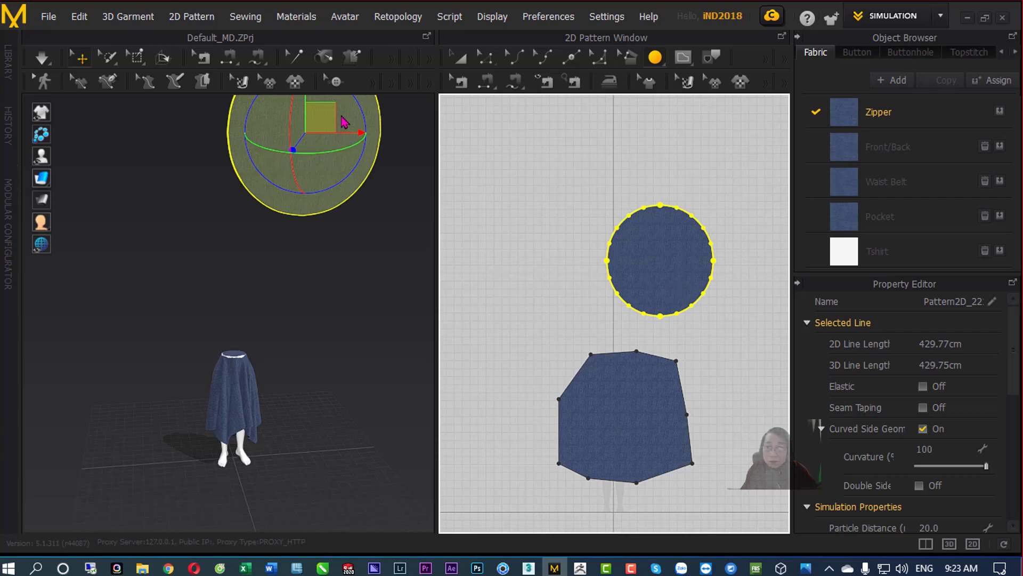
Move the circle just above the avatar's waist and rotate it level to horizontal.
{"action": "left_click_drag", "start_coordinate": [321, 116], "coordinate": [261, 342]}
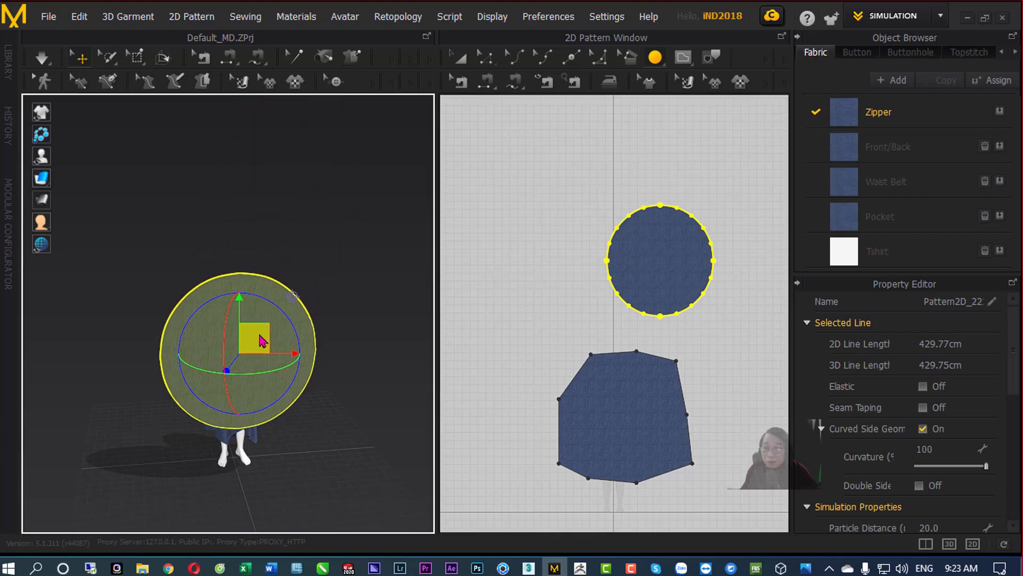
{"action": "right_click_drag", "start_coordinate": [276, 434], "coordinate": [419, 390]}
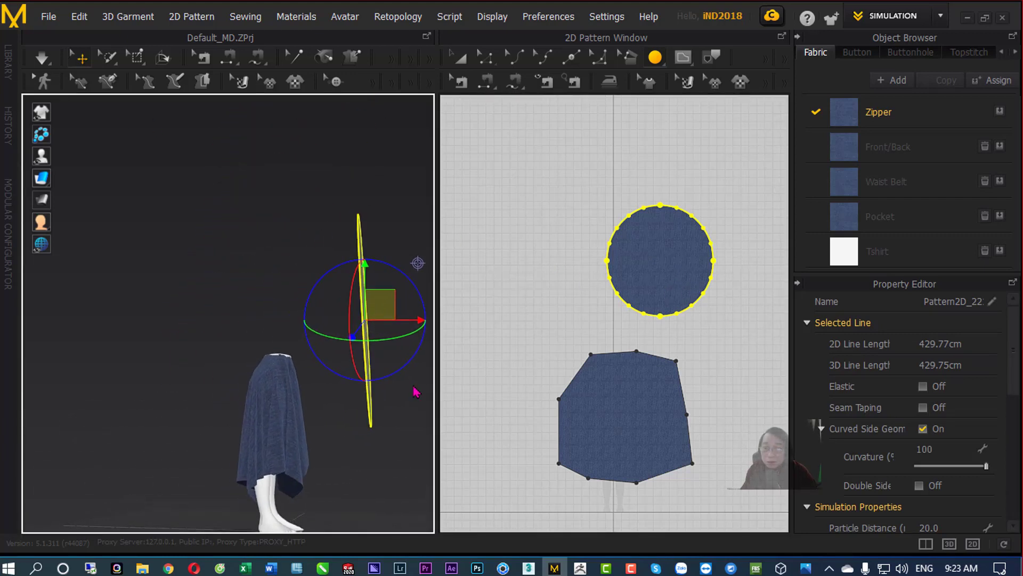
{"action": "middle_click_drag", "start_coordinate": [282, 360], "coordinate": [172, 269]}
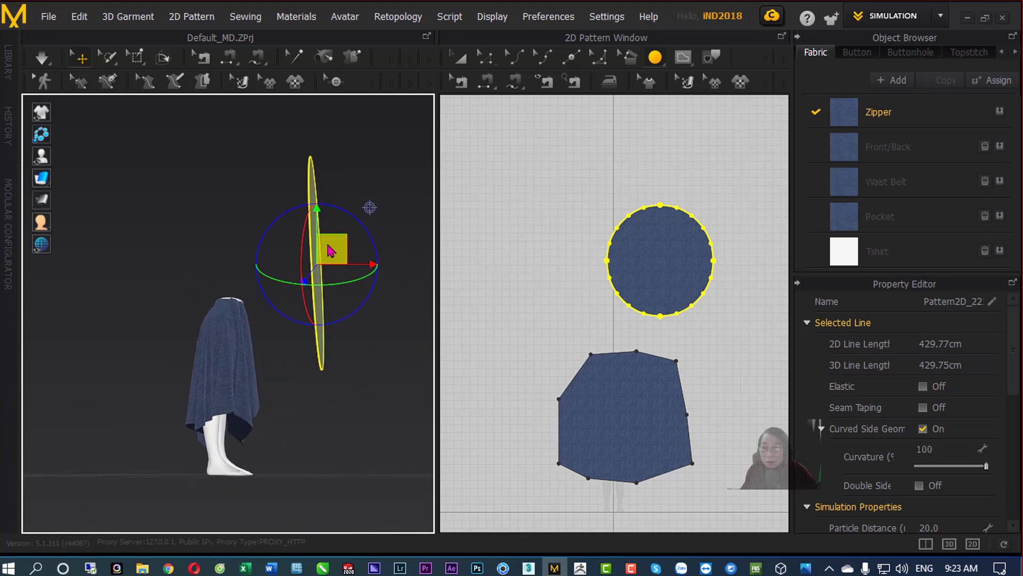
{"action": "mouse_move", "coordinate": [332, 247]}
{"action": "left_mouse_down"}
{"action": "mouse_move", "coordinate": [270, 279]}
{"action": "mouse_move", "coordinate": [261, 234]}
{"action": "left_mouse_up"}
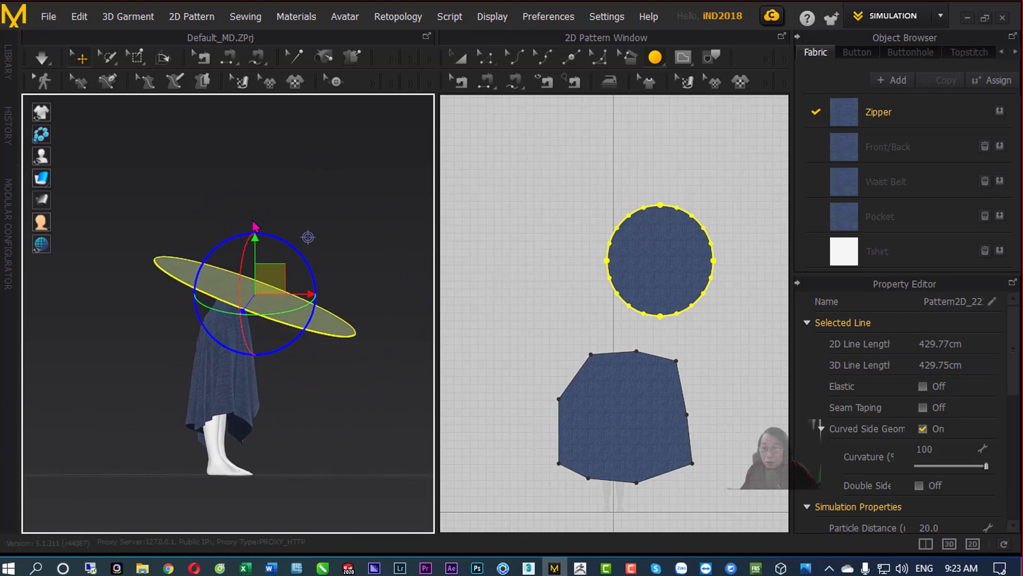
{"action": "left_click_drag", "start_coordinate": [276, 274], "coordinate": [252, 276]}
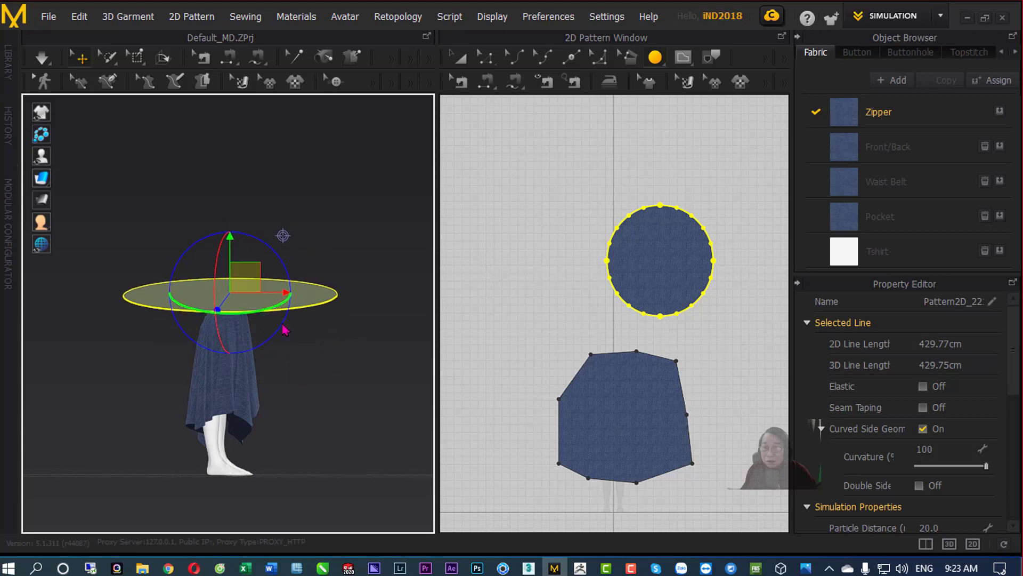
{"action": "right_click_drag", "start_coordinate": [352, 375], "coordinate": [301, 280]}
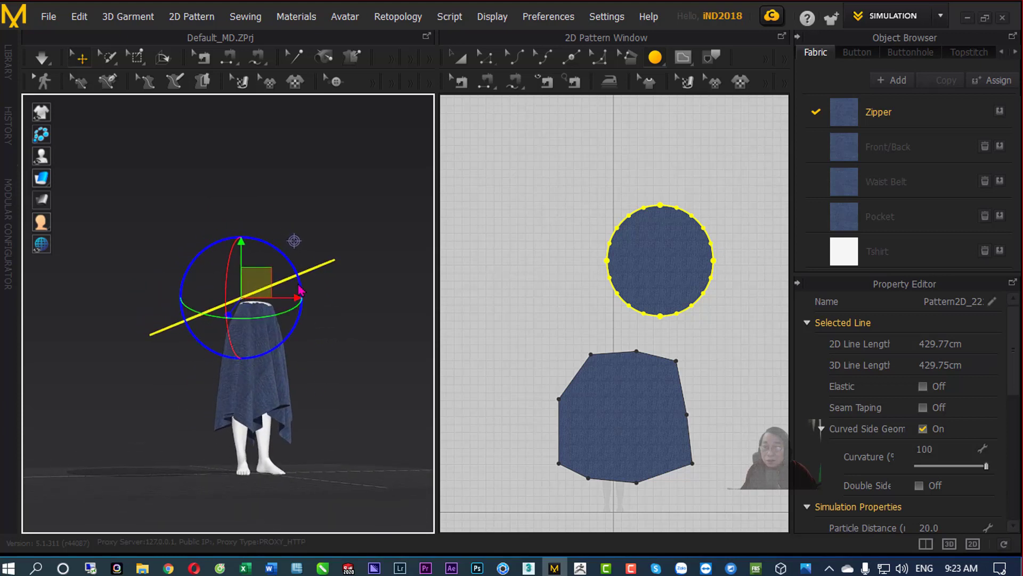
{"action": "mouse_move", "coordinate": [302, 281]}
{"action": "left_mouse_down"}
{"action": "mouse_move", "coordinate": [303, 293]}
{"action": "mouse_move", "coordinate": [272, 282]}
{"action": "left_mouse_up"}
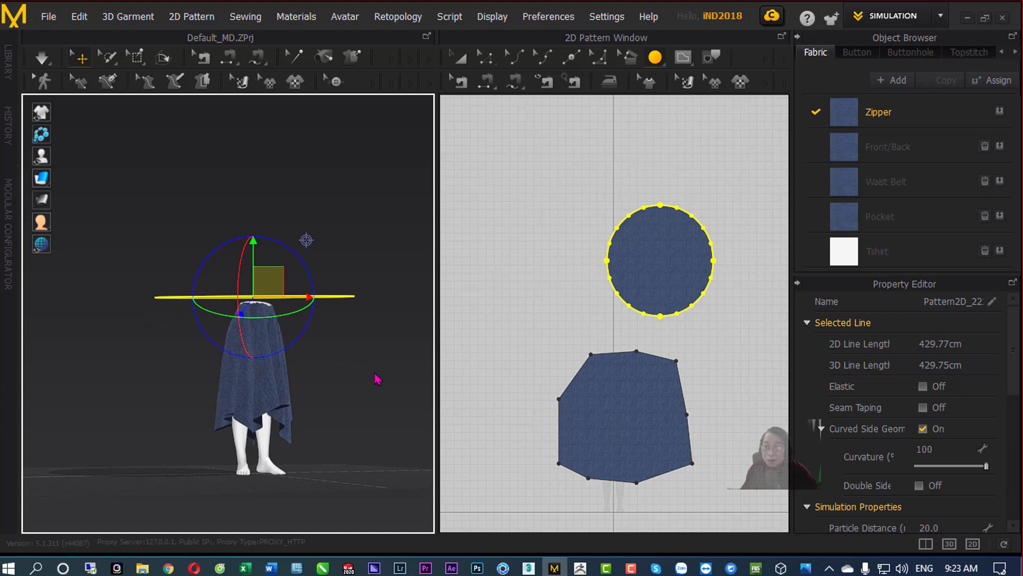
{"action": "right_click_drag", "start_coordinate": [376, 379], "coordinate": [274, 322]}
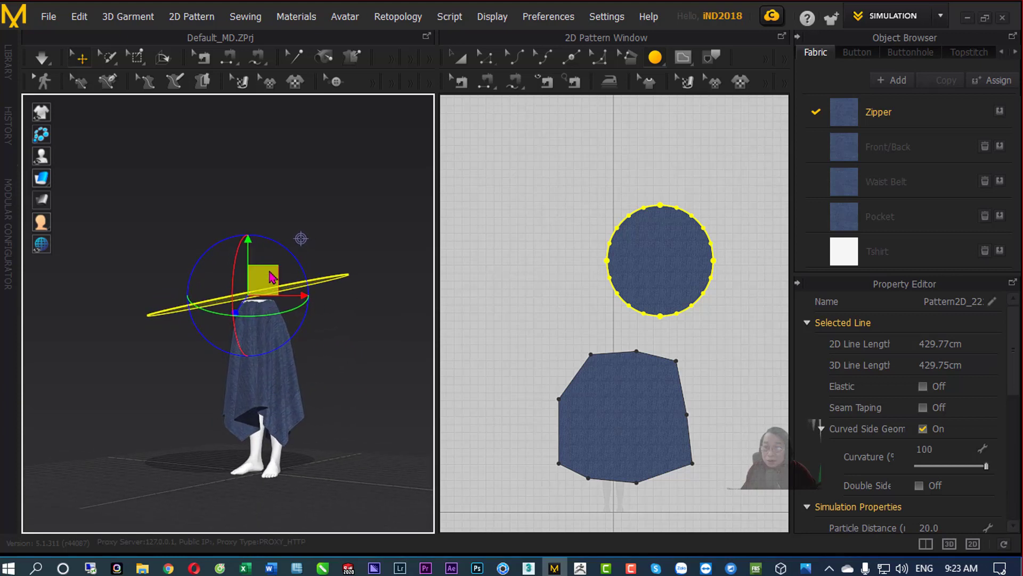
{"action": "left_click_drag", "start_coordinate": [271, 277], "coordinate": [326, 279]}
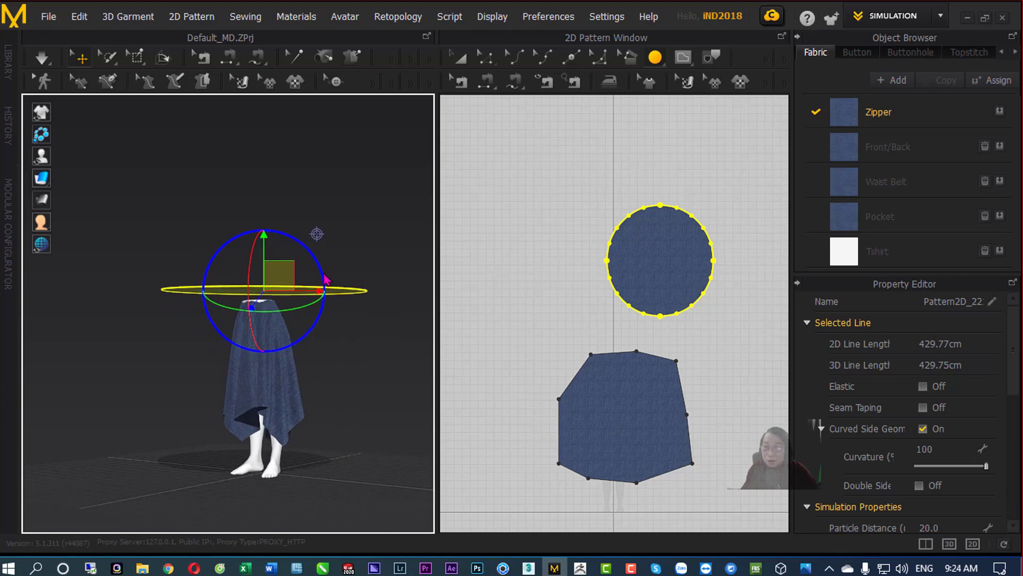
{"action": "mouse_move", "coordinate": [389, 376]}
{"action": "right_mouse_down"}
{"action": "mouse_move", "coordinate": [285, 400]}
{"action": "mouse_move", "coordinate": [211, 394]}
{"action": "mouse_move", "coordinate": [343, 389]}
{"action": "right_mouse_up"}
Simulate the circle cloth and watch it settle as a flared layer over the first skirt.
{"action": "key", "text": "space"}
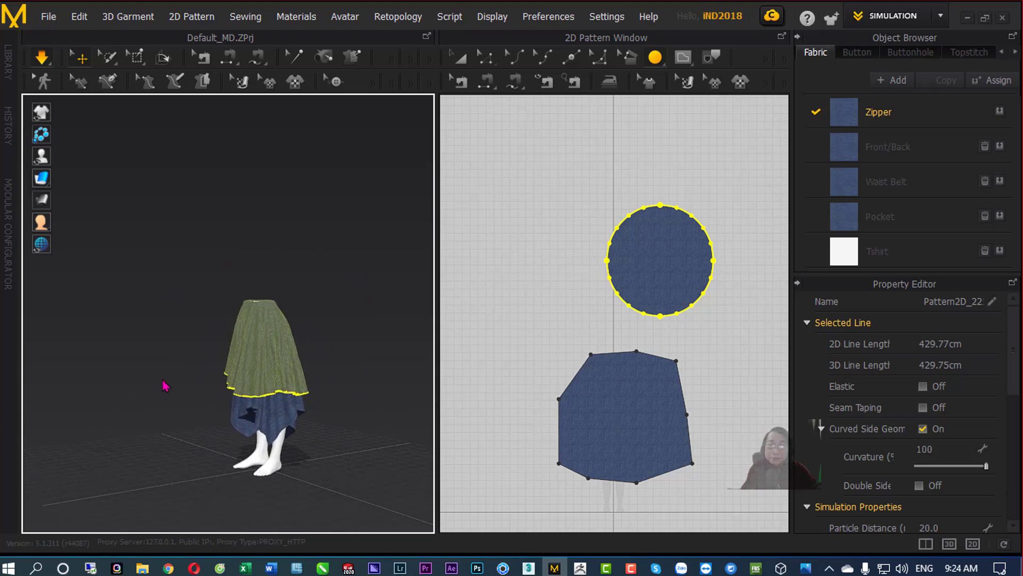
{"action": "mouse_move", "coordinate": [165, 384]}
{"action": "right_mouse_down"}
{"action": "mouse_move", "coordinate": [308, 377]}
{"action": "mouse_move", "coordinate": [276, 380]}
{"action": "mouse_move", "coordinate": [266, 364]}
{"action": "right_mouse_up"}
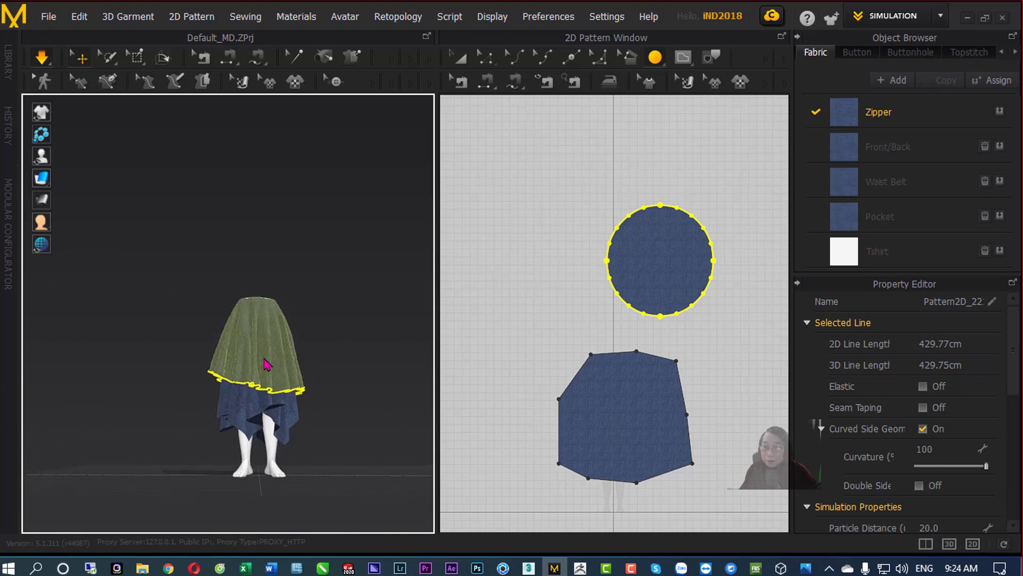
{"action": "mouse_move", "coordinate": [353, 259]}
{"action": "right_mouse_down"}
{"action": "mouse_move", "coordinate": [386, 270]}
{"action": "mouse_move", "coordinate": [423, 247]}
{"action": "mouse_move", "coordinate": [377, 283]}
{"action": "mouse_move", "coordinate": [360, 272]}
{"action": "right_mouse_up"}
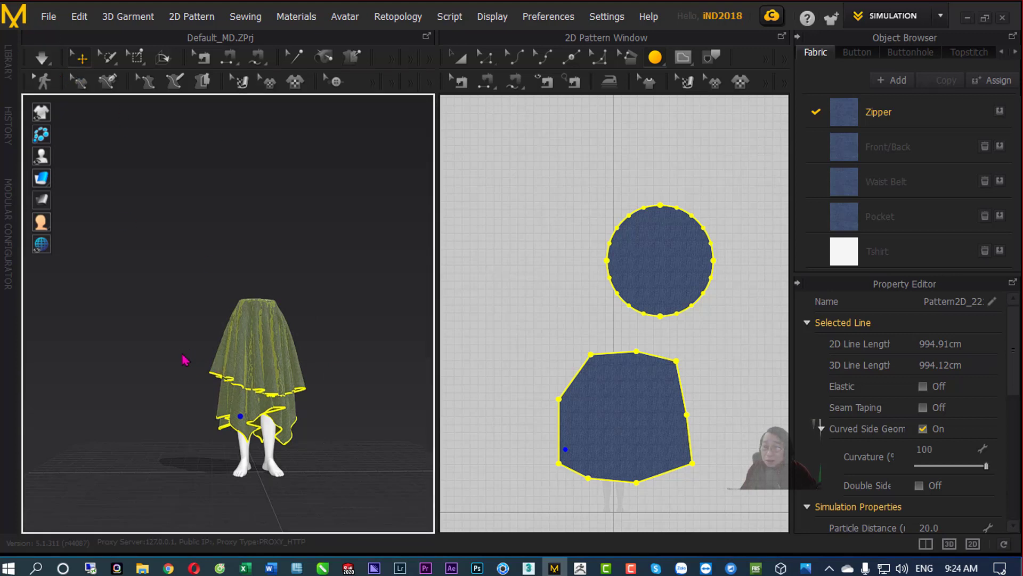
{"action": "right_click_drag", "start_coordinate": [160, 354], "coordinate": [260, 395]}
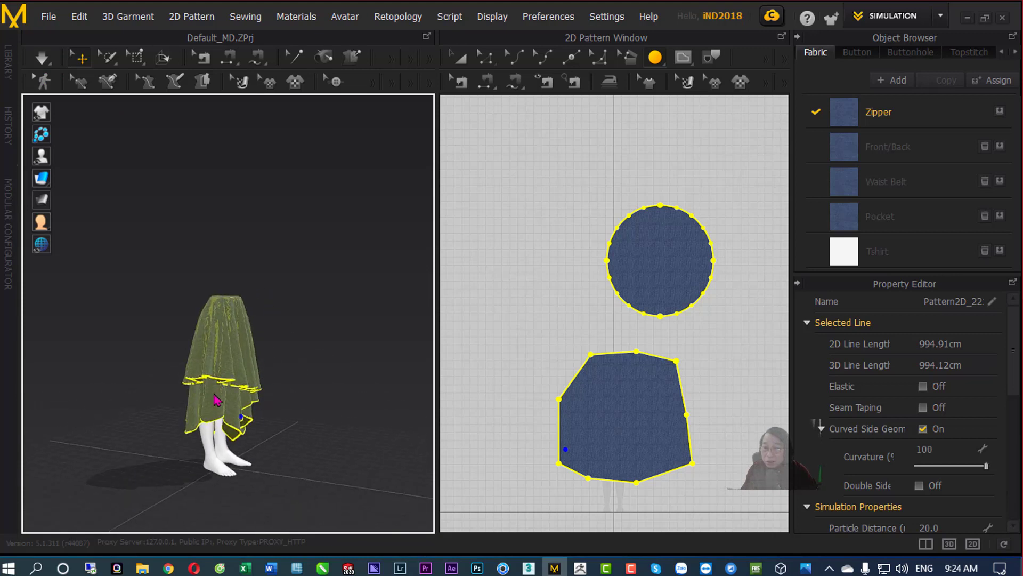
{"action": "left_click", "coordinate": [49, 17]}
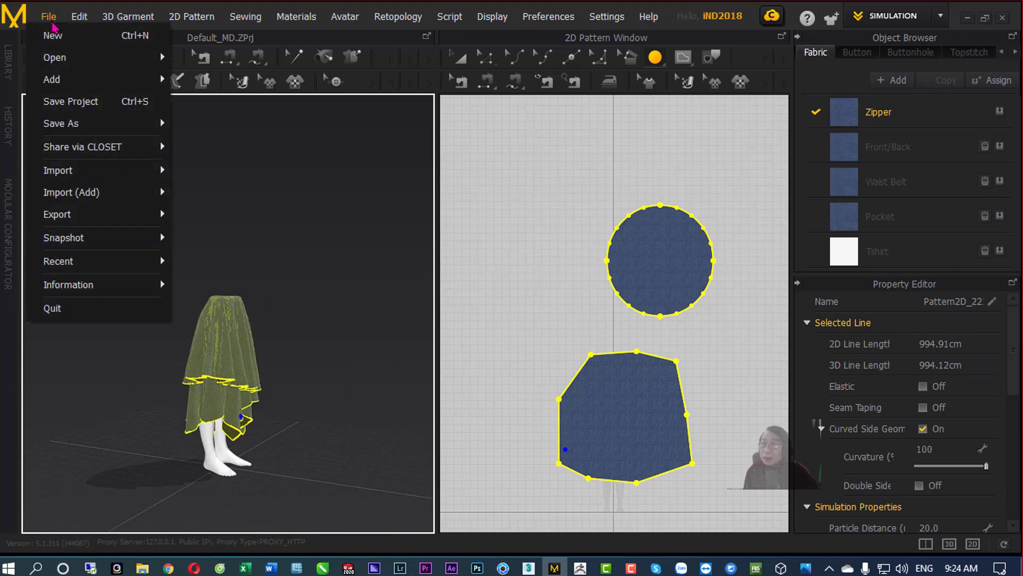
{"action": "mouse_move", "coordinate": [57, 215]}
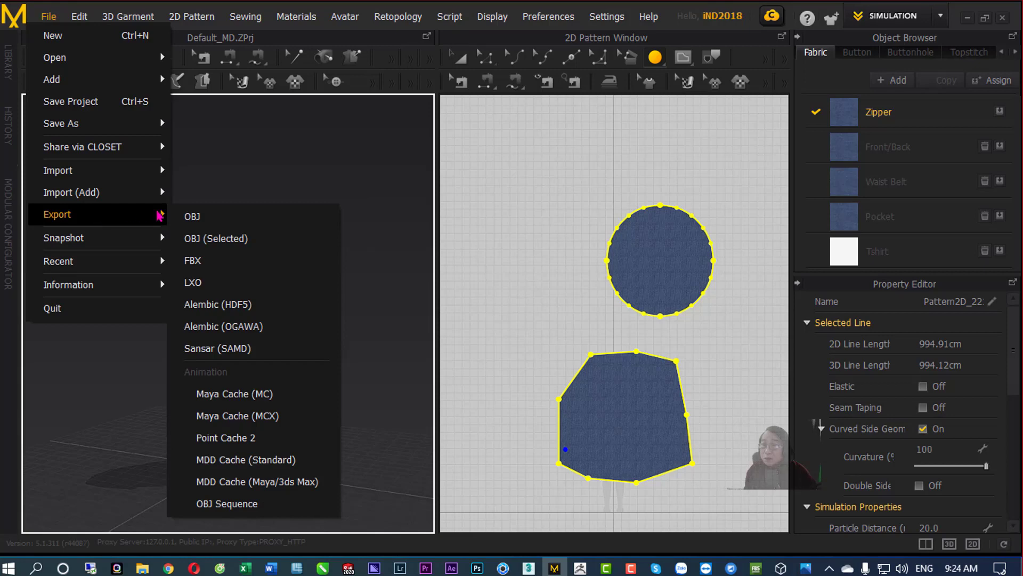
Export the selected cloth as OBJ 'vay doi' into the Desktop '!.Bai vi du zbrush' folder.
{"action": "left_click", "coordinate": [215, 241]}
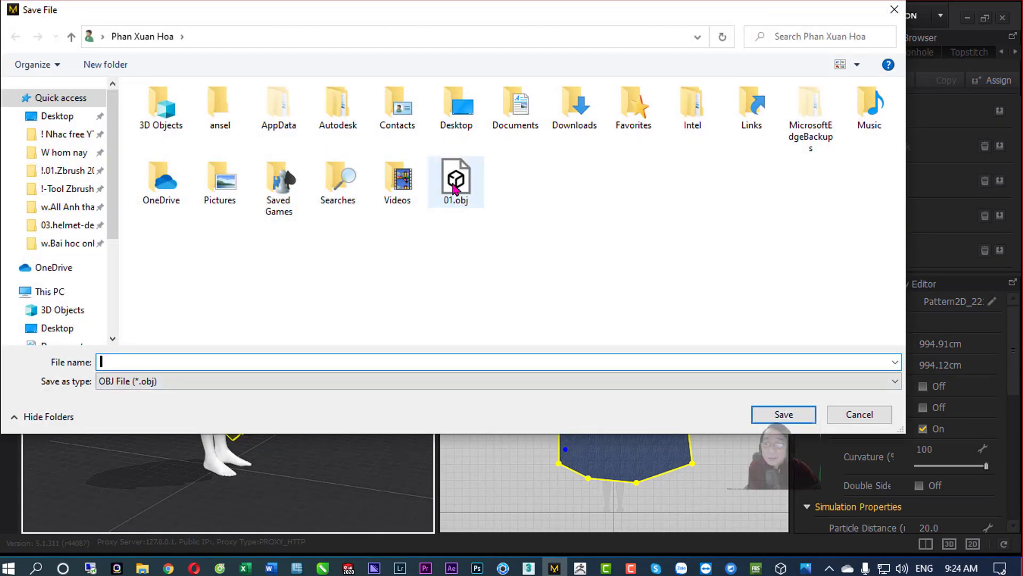
{"action": "left_click", "coordinate": [454, 187]}
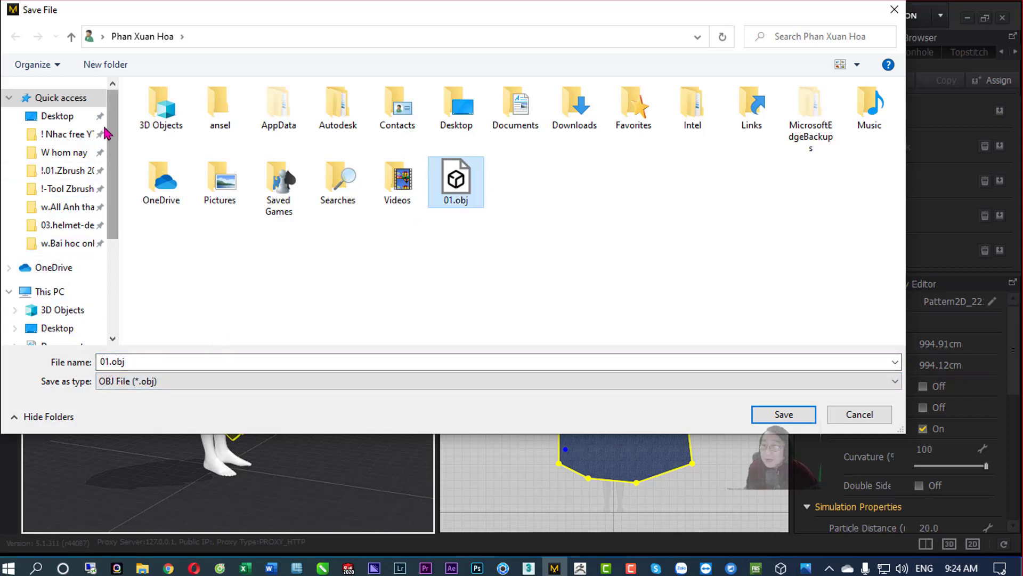
{"action": "left_click", "coordinate": [58, 116]}
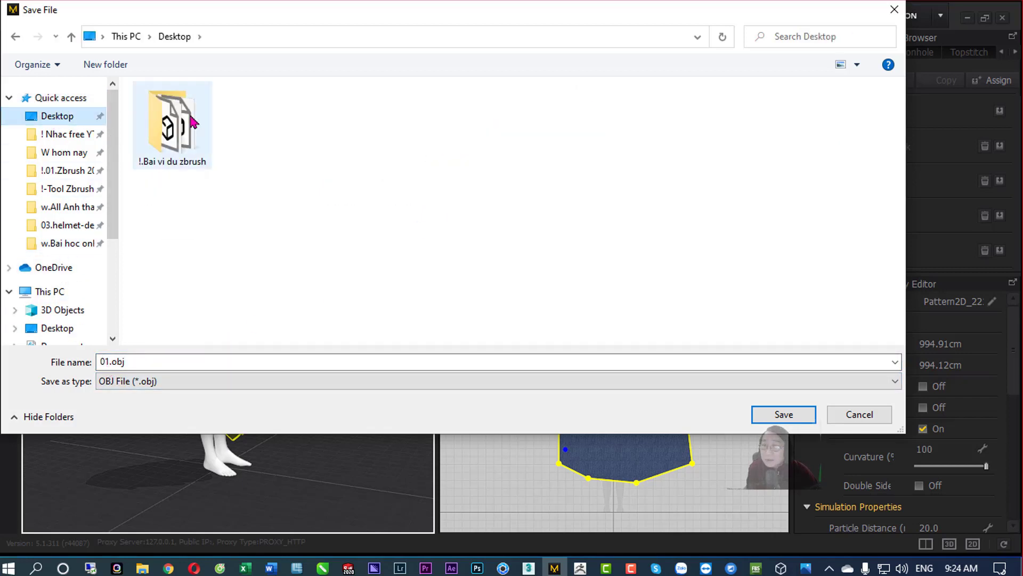
{"action": "double_click", "coordinate": [175, 126]}
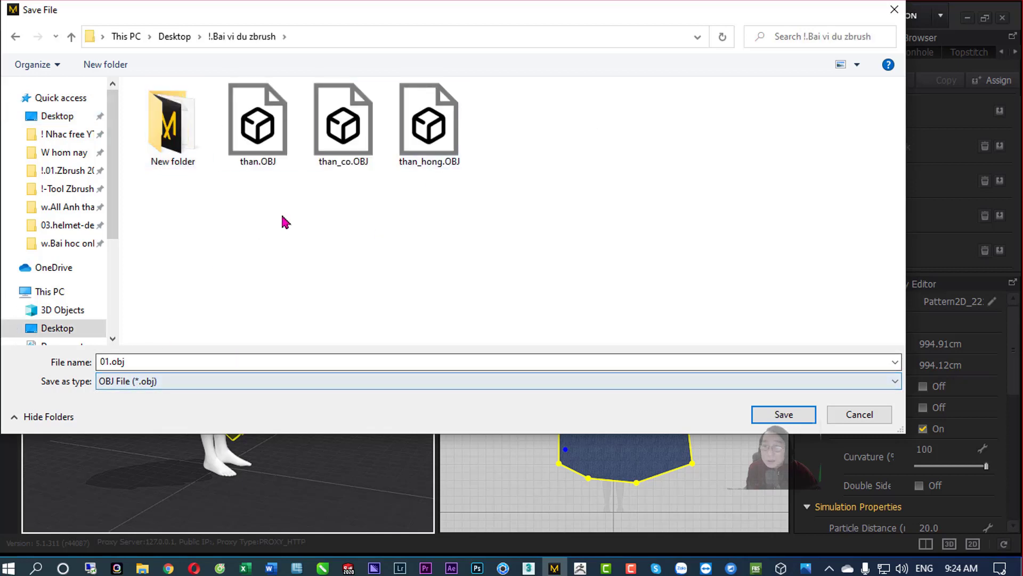
{"action": "double_click", "coordinate": [101, 362]}
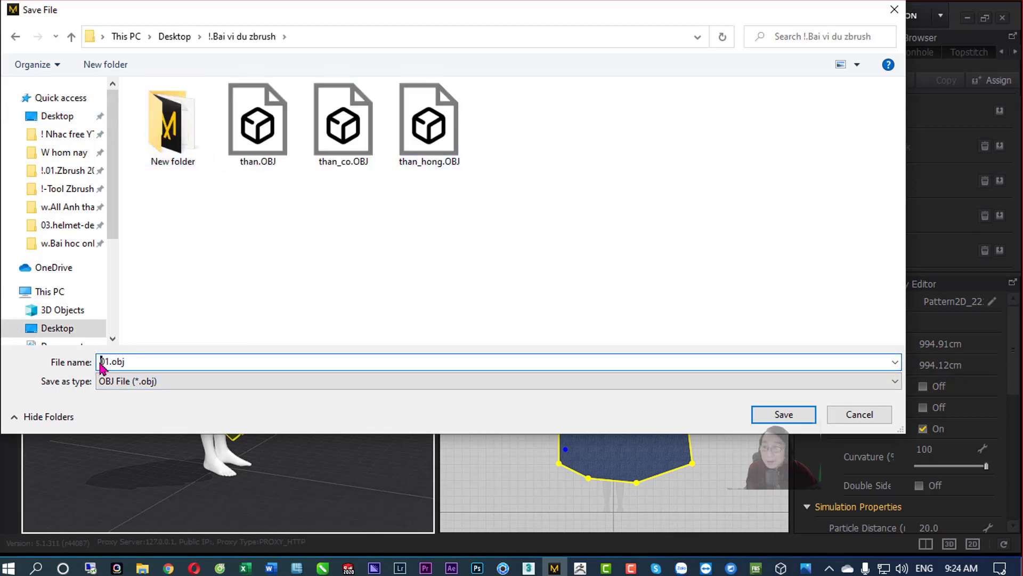
{"action": "type", "text": "vay"}
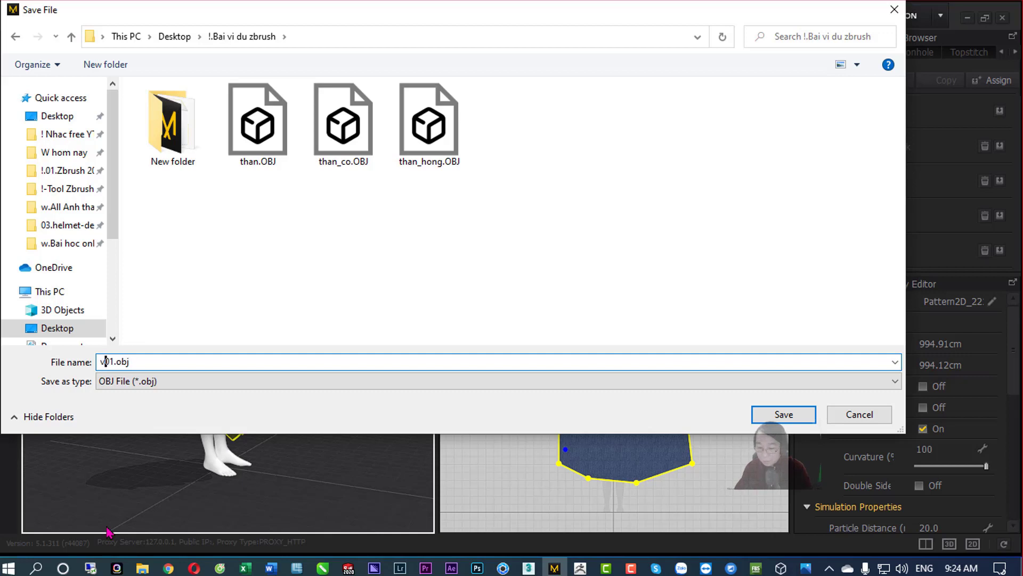
{"action": "type", "text": " do"}
{"action": "type", "text": "i"}
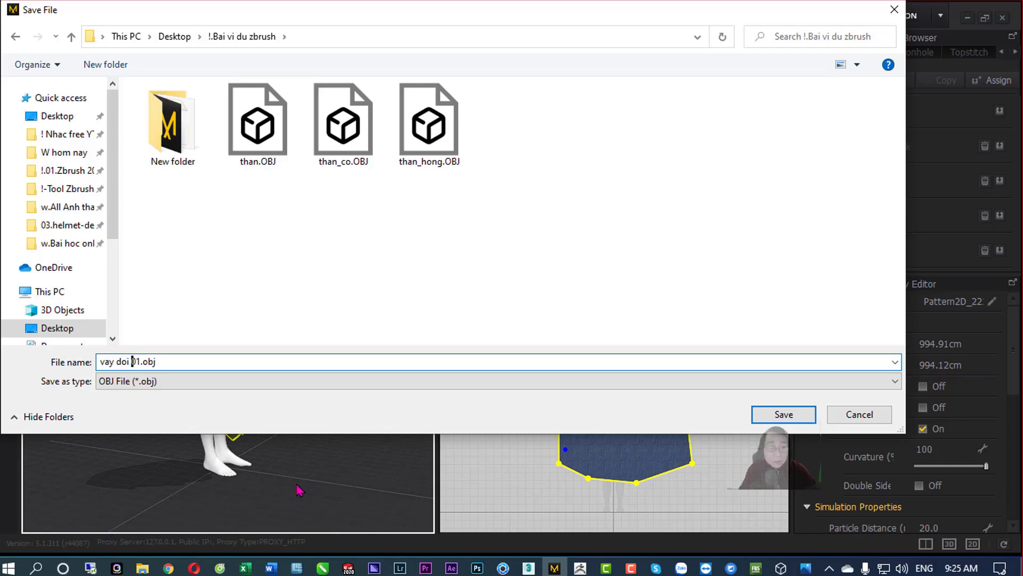
{"action": "left_click", "coordinate": [782, 414]}
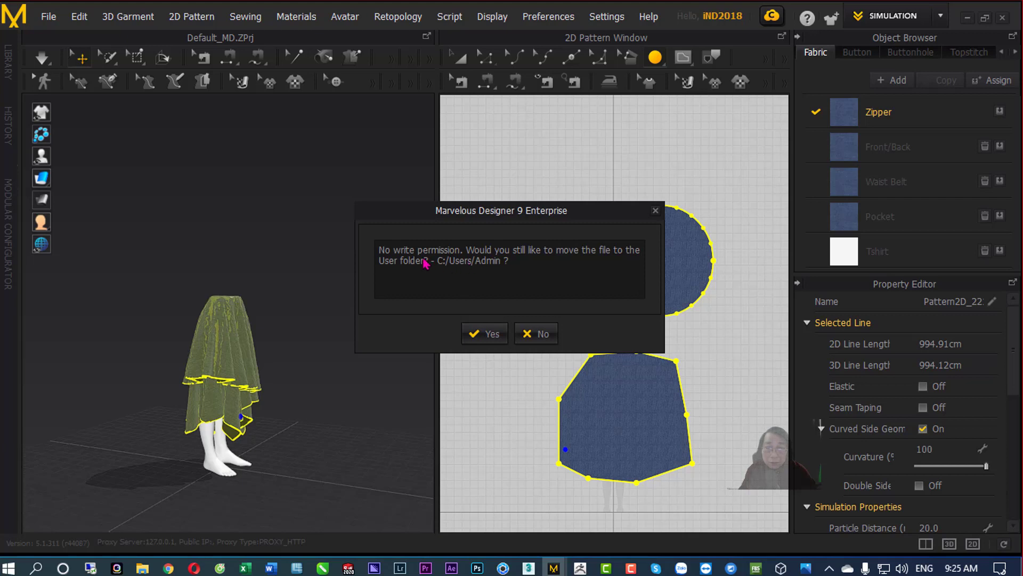
Accept saving to the user folder, save the OBJ as 02, and confirm the export settings.
{"action": "left_click", "coordinate": [489, 337]}
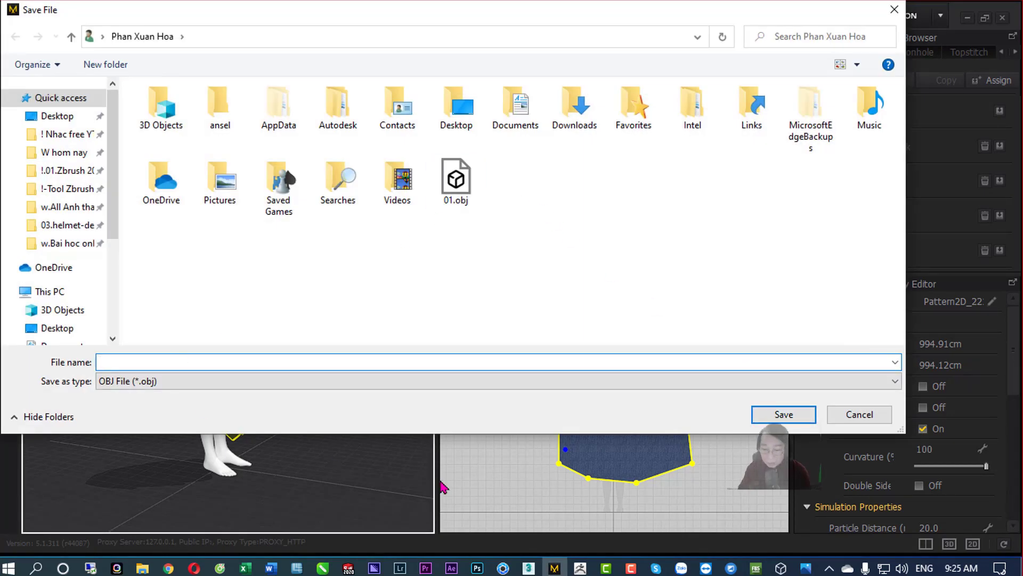
{"action": "type", "text": "02"}
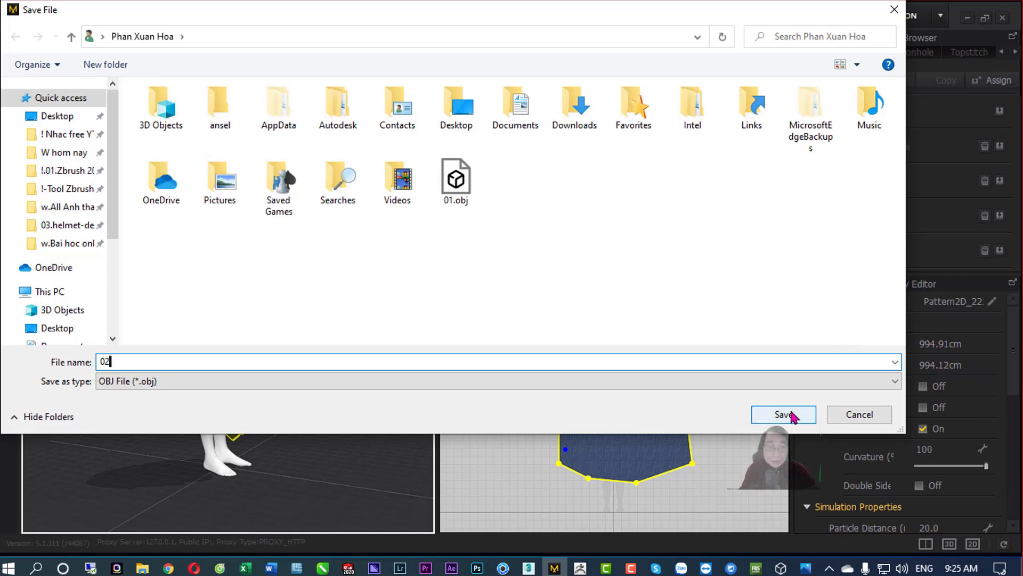
{"action": "left_click", "coordinate": [791, 414]}
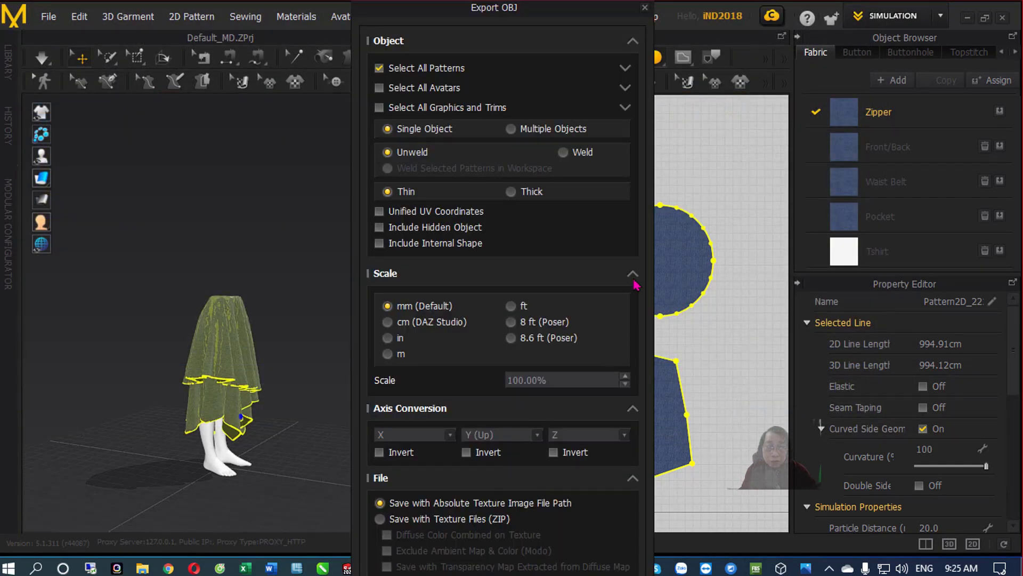
{"action": "left_click", "coordinate": [633, 274]}
{"action": "left_click", "coordinate": [551, 501]}
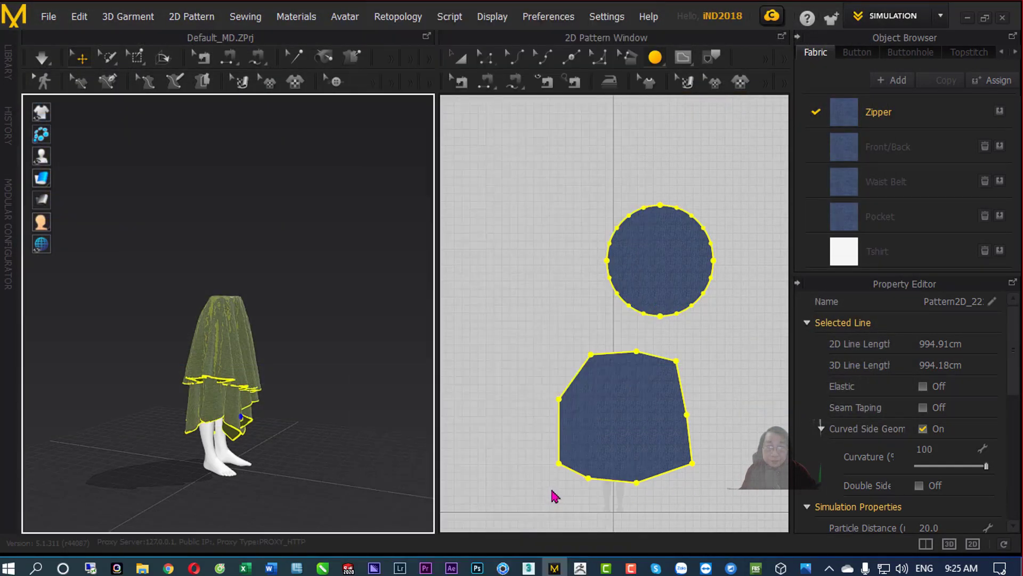
Minimize Marvelous Designer, return to ZBrush, and back out of the tool and export panels.
{"action": "left_click", "coordinate": [968, 18]}
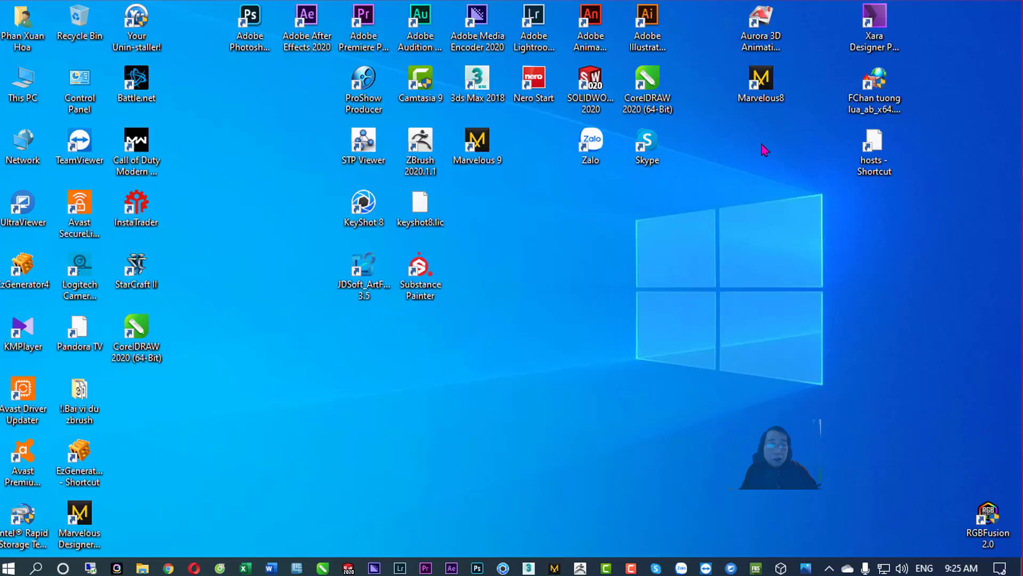
{"action": "left_click", "coordinate": [580, 568]}
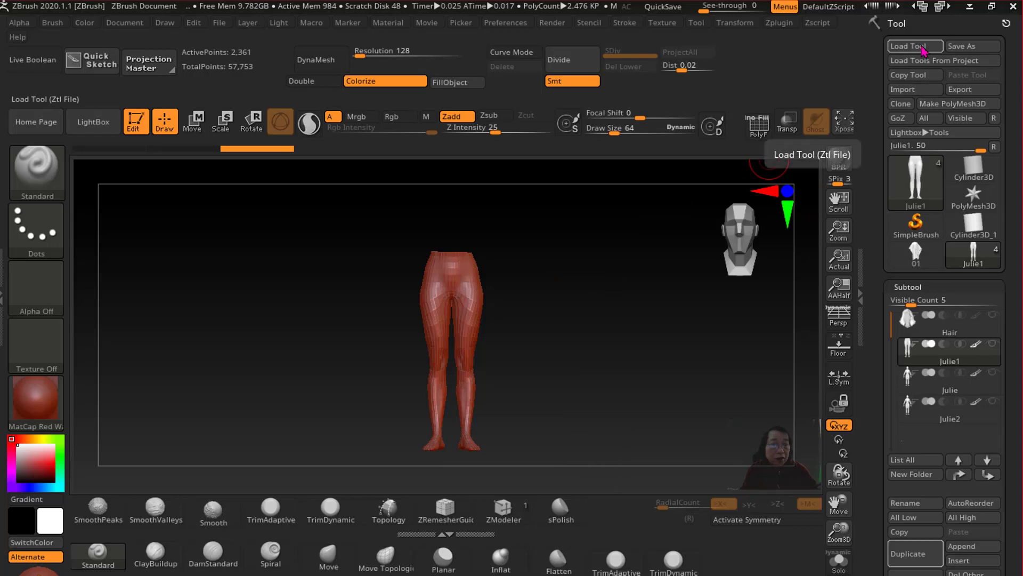
{"action": "left_click", "coordinate": [974, 173]}
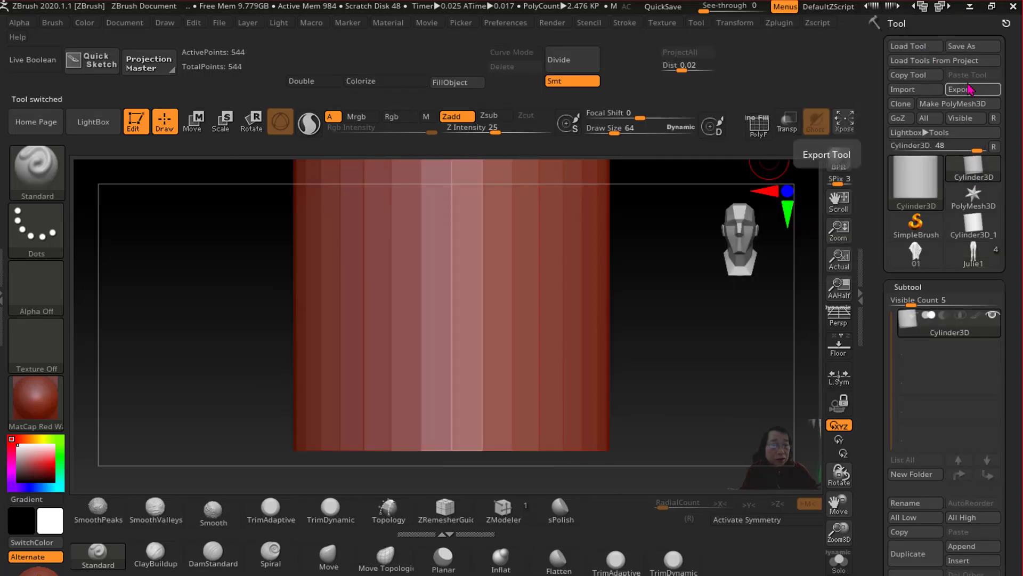
{"action": "left_click", "coordinate": [969, 91]}
{"action": "left_click", "coordinate": [973, 528]}
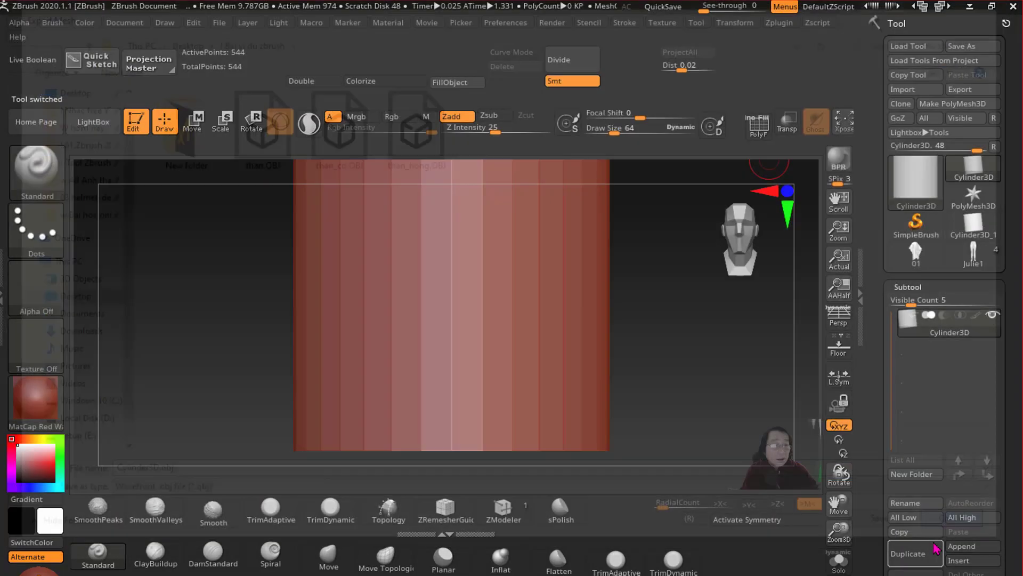
Import 02.obj from C:\Users\Admin as a ZBrush tool.
{"action": "left_click", "coordinate": [903, 89]}
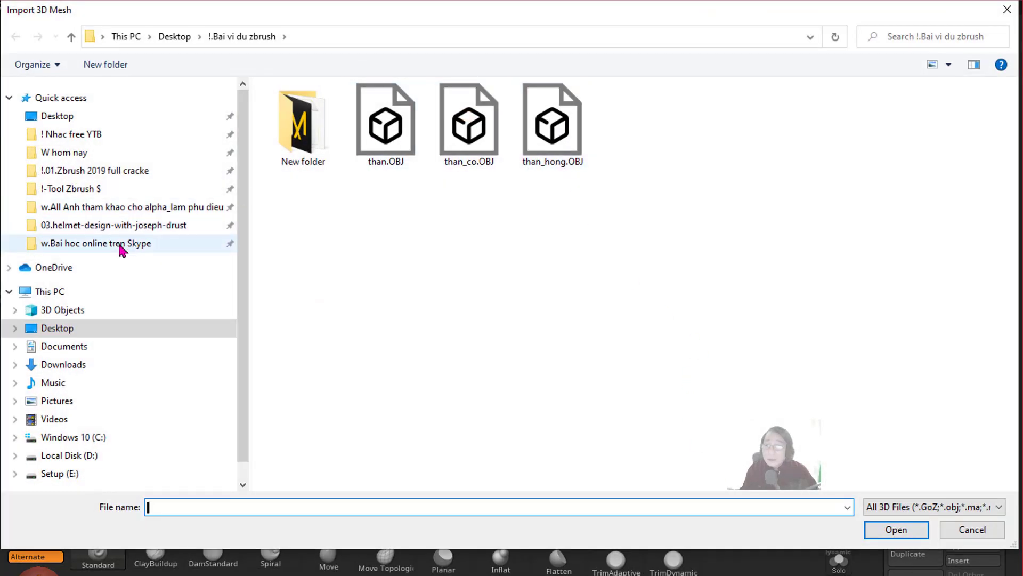
{"action": "left_click", "coordinate": [80, 436]}
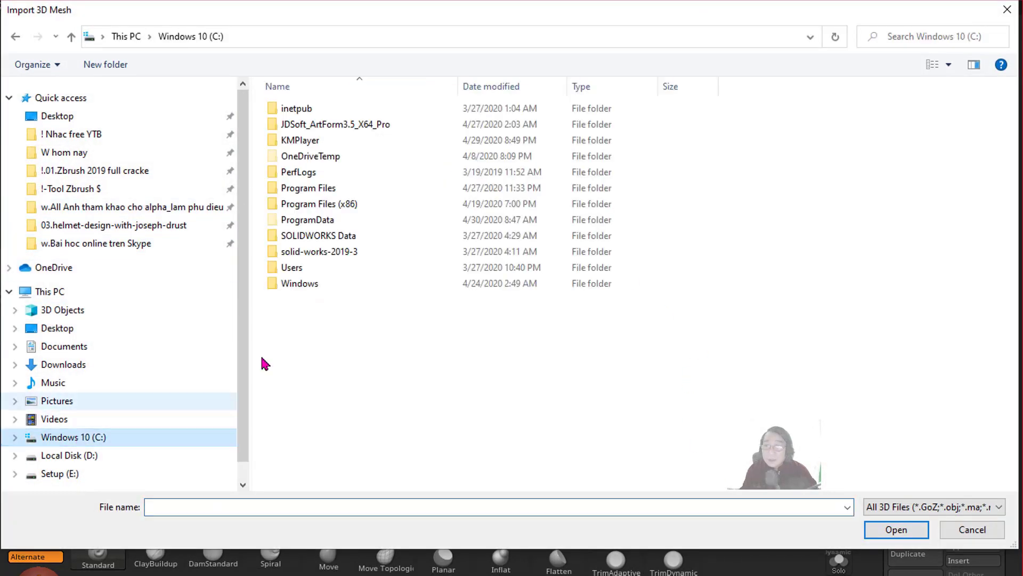
{"action": "double_click", "coordinate": [293, 268]}
{"action": "double_click", "coordinate": [294, 108]}
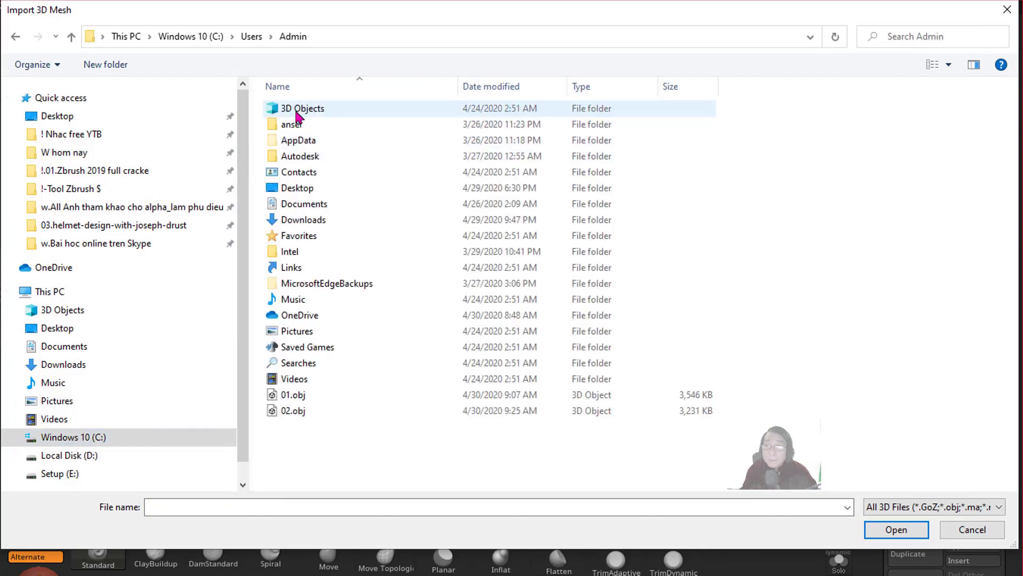
{"action": "left_click", "coordinate": [292, 416]}
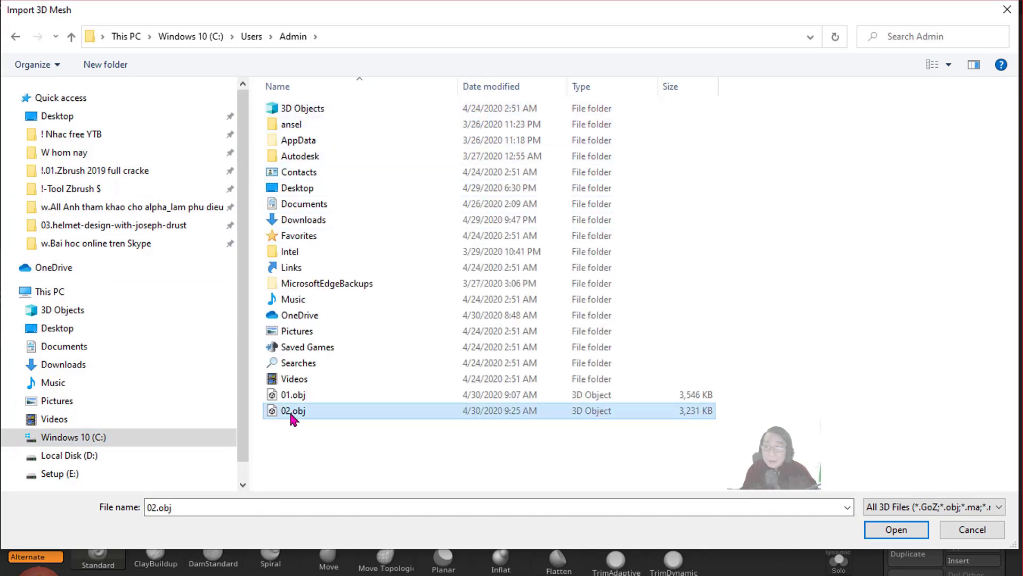
{"action": "double_click", "coordinate": [293, 415]}
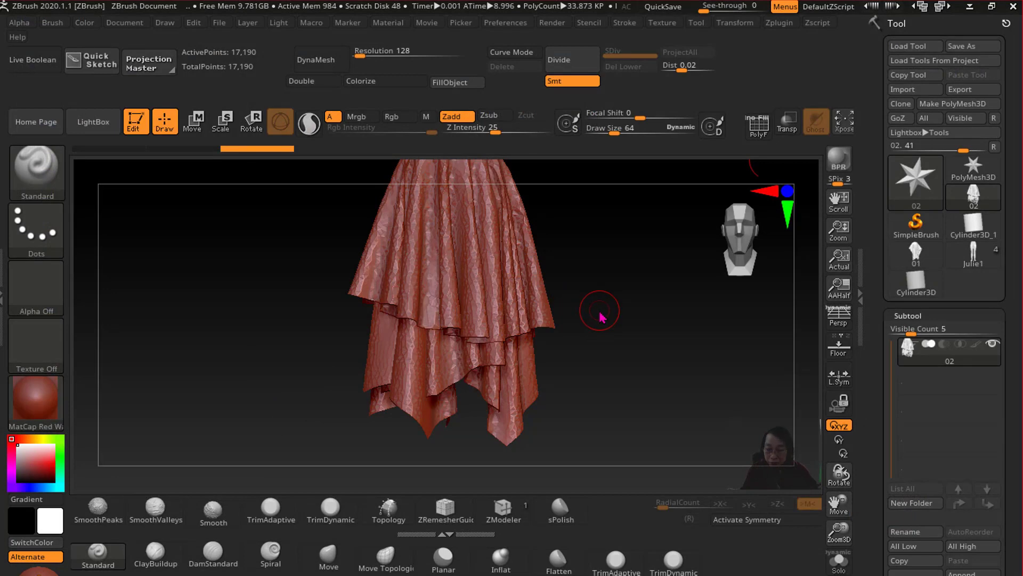
Frame and orbit the imported skirt, then make Julie1 the active tool.
{"action": "key", "text": "f"}
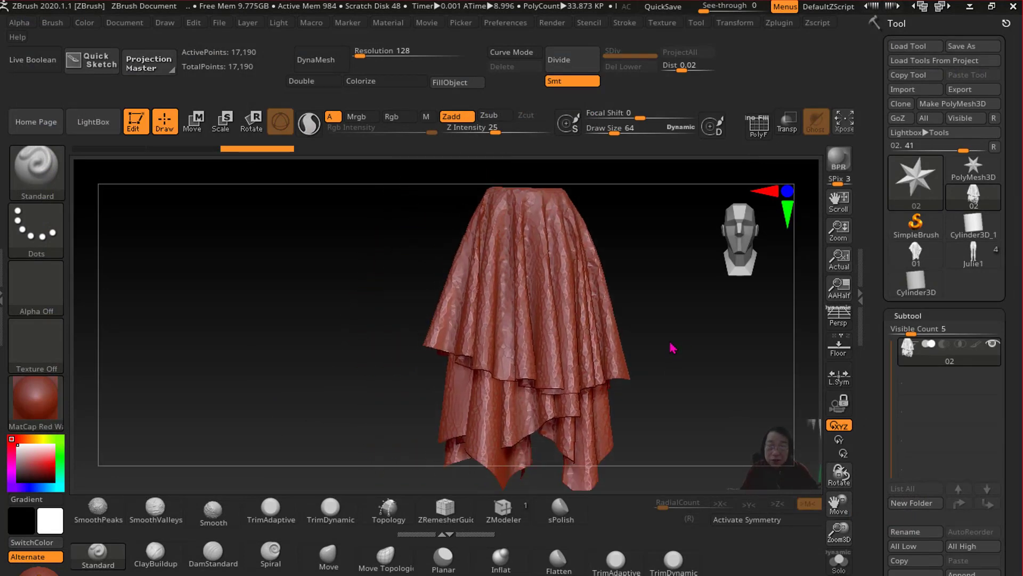
{"action": "left_click_drag", "start_coordinate": [645, 343], "coordinate": [723, 348]}
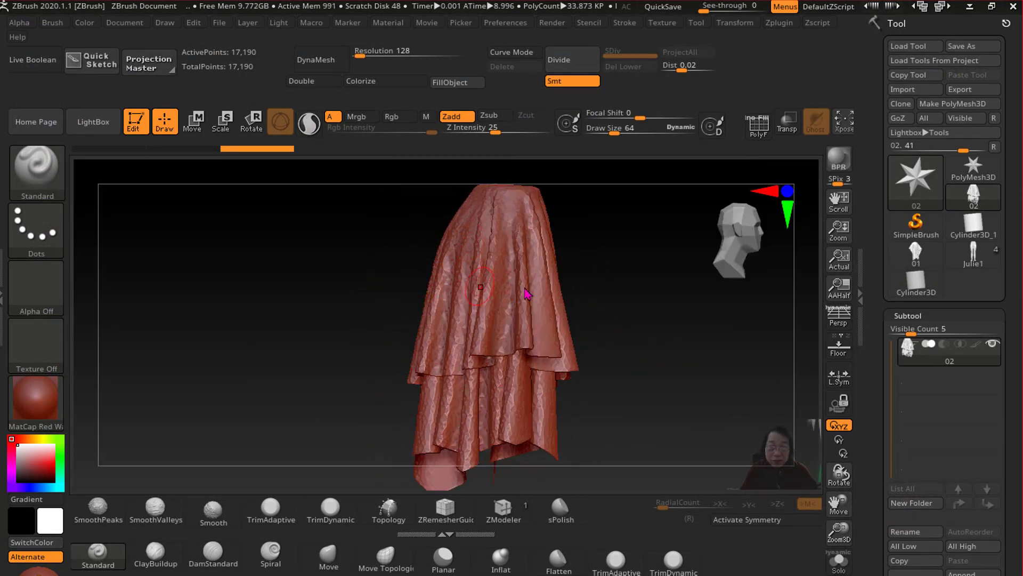
{"action": "mouse_move", "coordinate": [525, 293]}
{"action": "left_mouse_down"}
{"action": "mouse_move", "coordinate": [604, 308]}
{"action": "mouse_move", "coordinate": [646, 290]}
{"action": "mouse_move", "coordinate": [915, 288]}
{"action": "left_mouse_up"}
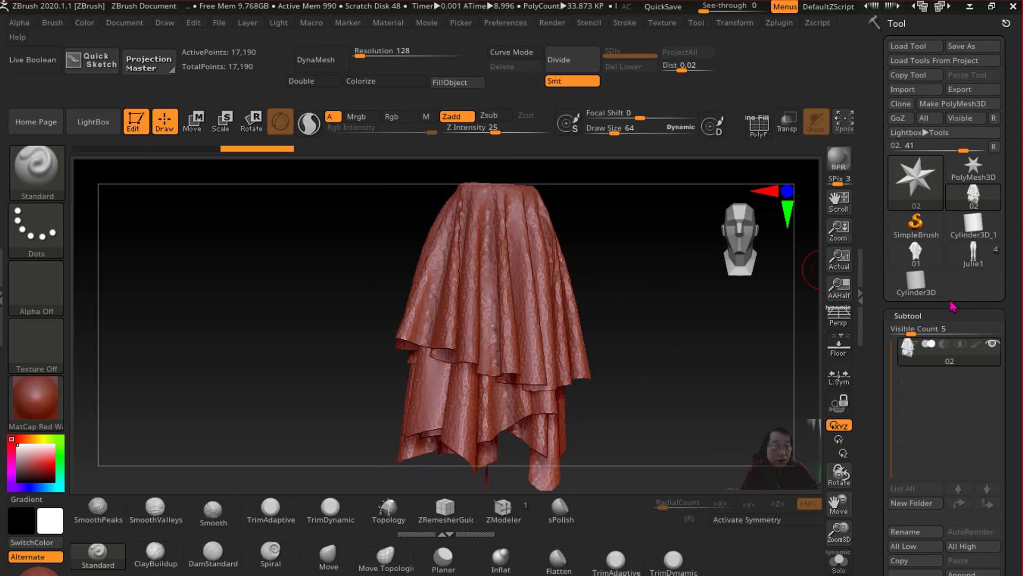
{"action": "mouse_move", "coordinate": [973, 254]}
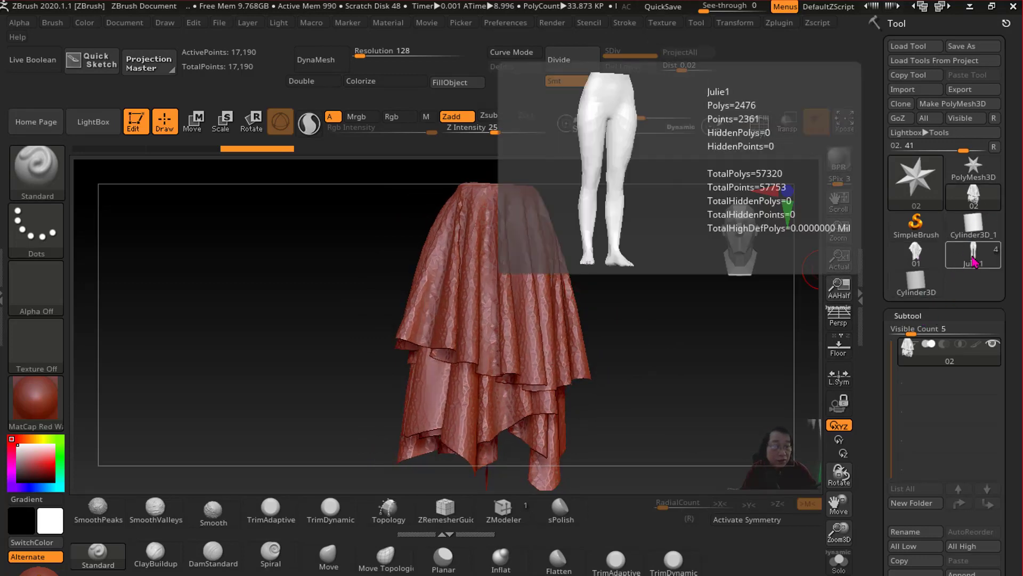
{"action": "left_click", "coordinate": [974, 263]}
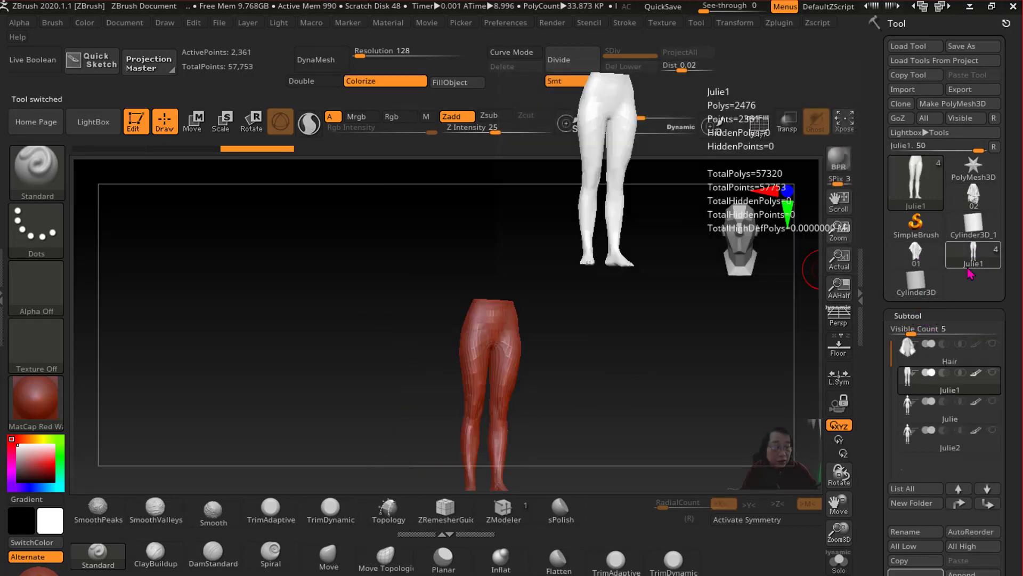
{"action": "scroll", "coordinate": [875, 276], "scroll_direction": "down", "scroll_amount": 5}
{"action": "scroll", "coordinate": [874, 276], "scroll_direction": "down", "scroll_amount": 1}
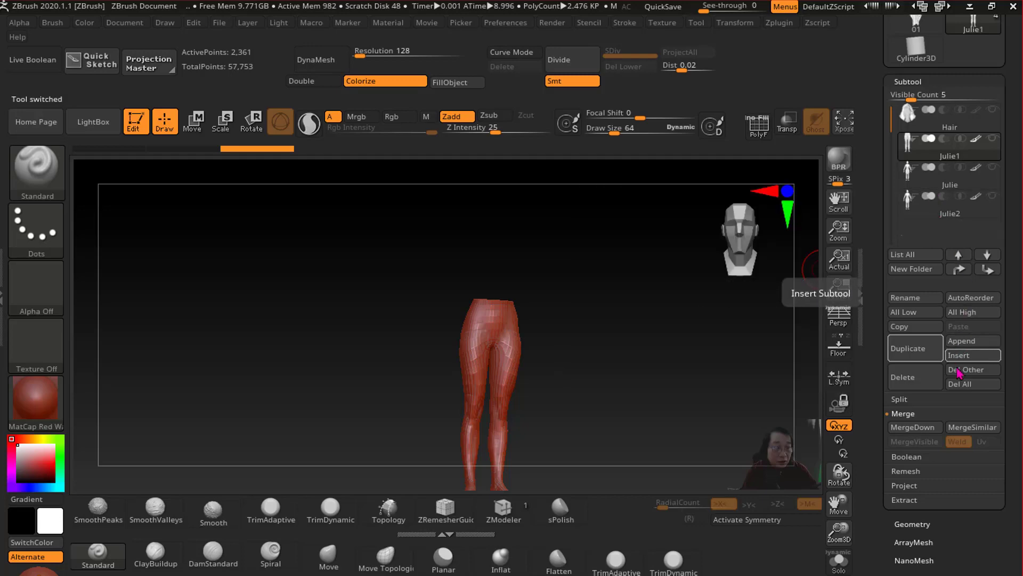
Insert the 02 cloth as a subtool and show the Julie1 legs and full Julie body.
{"action": "left_click", "coordinate": [964, 356]}
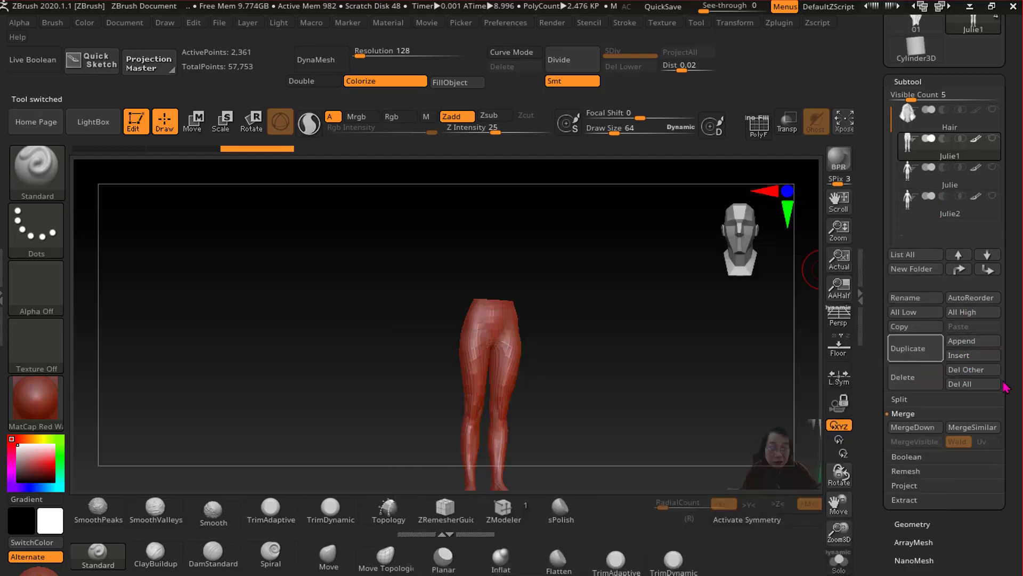
{"action": "left_click", "coordinate": [964, 356]}
{"action": "mouse_move", "coordinate": [498, 371]}
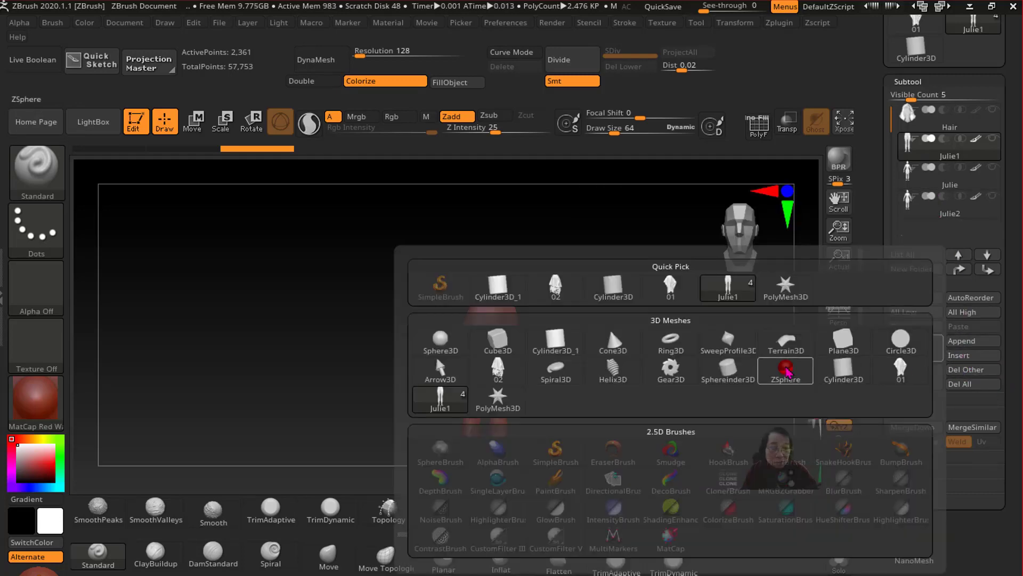
{"action": "left_click", "coordinate": [499, 371]}
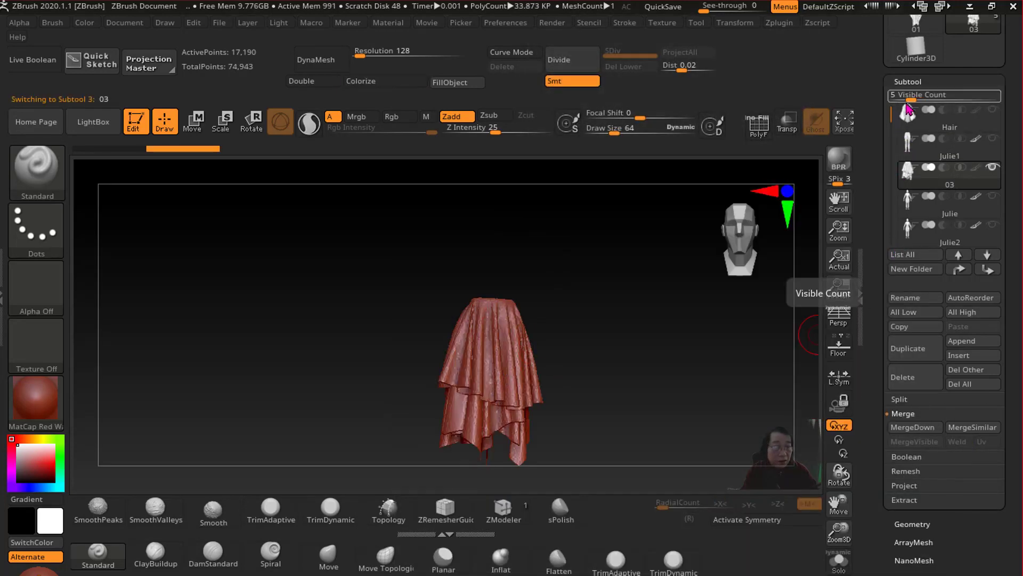
{"action": "left_click_drag", "start_coordinate": [912, 100], "coordinate": [922, 101]}
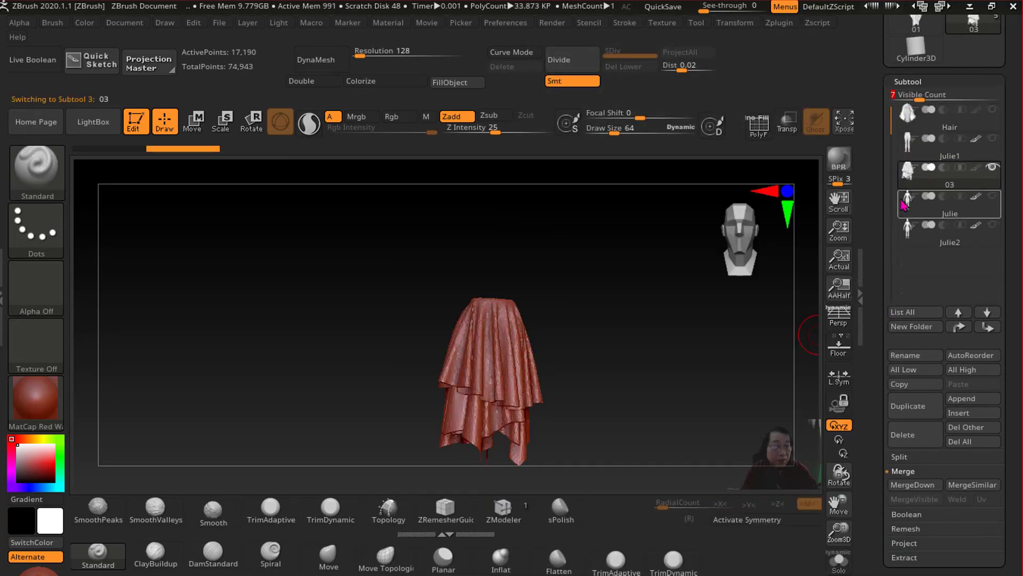
{"action": "left_click_drag", "start_coordinate": [878, 224], "coordinate": [872, 251]}
{"action": "left_click", "coordinate": [993, 165]}
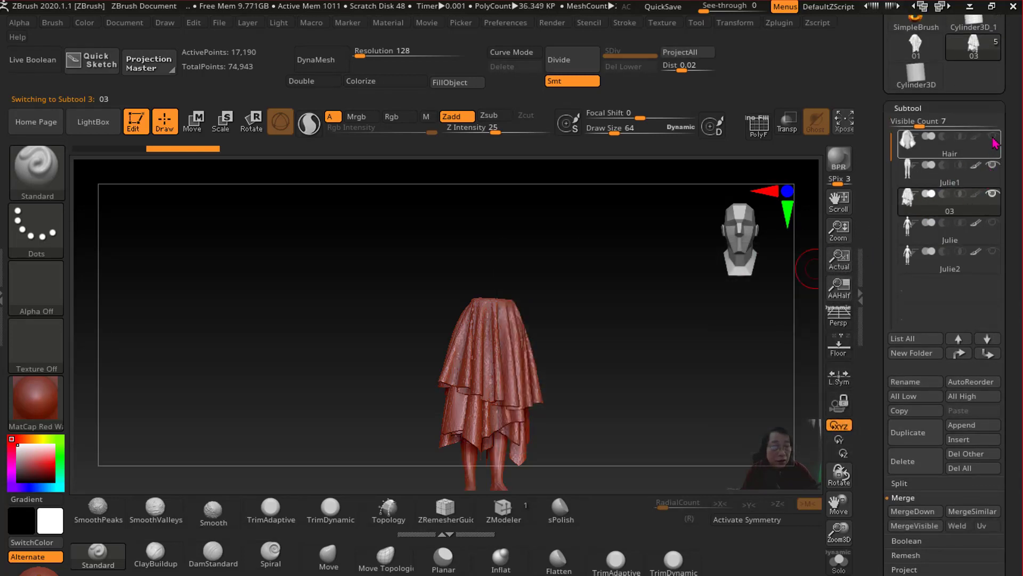
{"action": "mouse_move", "coordinate": [949, 203]}
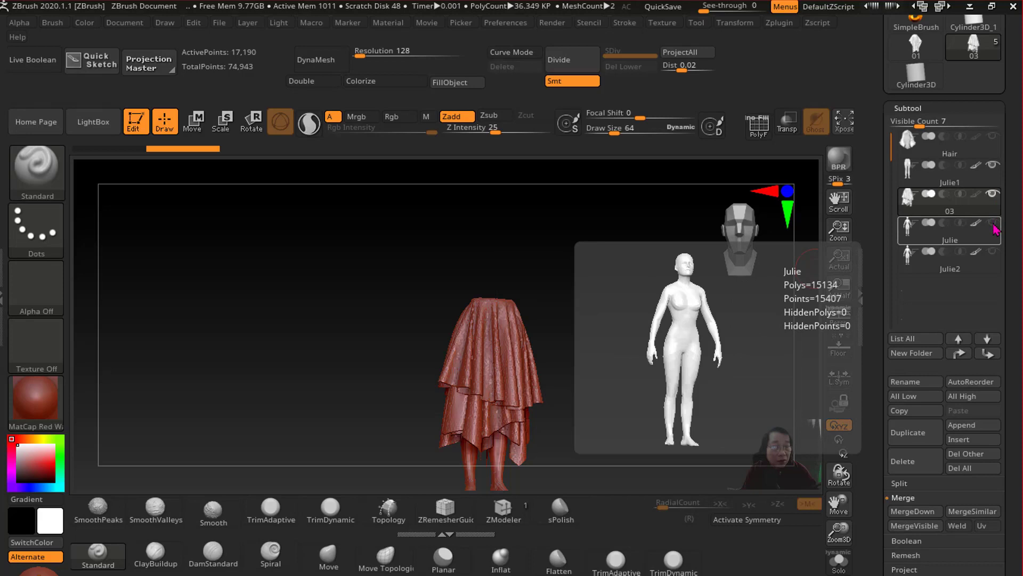
{"action": "left_click", "coordinate": [993, 224]}
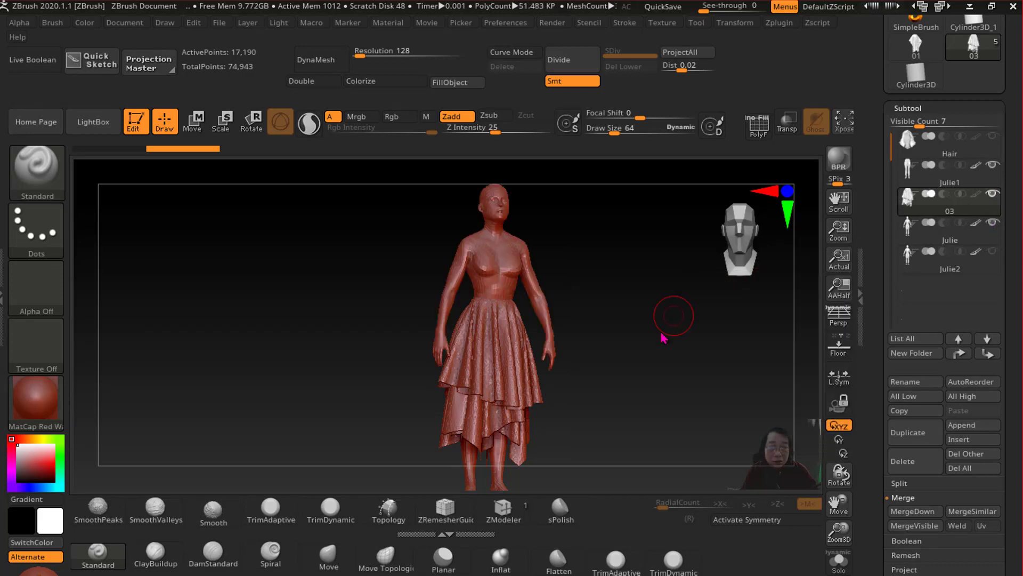
Divide the cloth mesh once, inspect the draped figure, then bring back Marvelous Designer.
{"action": "mouse_move", "coordinate": [632, 361]}
{"action": "left_mouse_down"}
{"action": "mouse_move", "coordinate": [600, 340]}
{"action": "mouse_move", "coordinate": [715, 343]}
{"action": "mouse_move", "coordinate": [605, 340]}
{"action": "mouse_move", "coordinate": [605, 320]}
{"action": "left_mouse_up"}
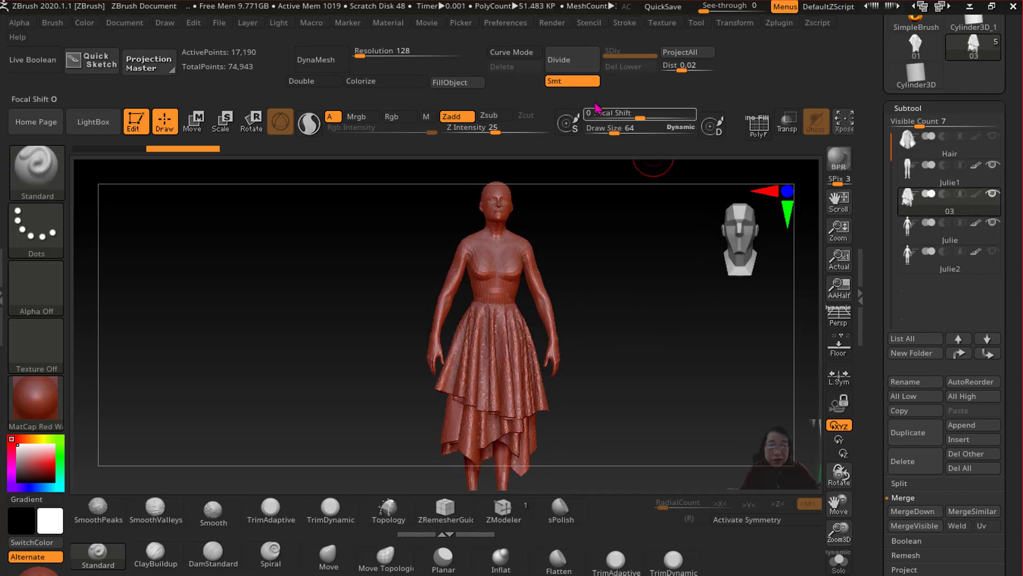
{"action": "left_click", "coordinate": [566, 63]}
{"action": "mouse_move", "coordinate": [640, 341]}
{"action": "left_mouse_down"}
{"action": "mouse_move", "coordinate": [631, 356]}
{"action": "mouse_move", "coordinate": [731, 347]}
{"action": "mouse_move", "coordinate": [757, 359]}
{"action": "mouse_move", "coordinate": [644, 375]}
{"action": "mouse_move", "coordinate": [527, 354]}
{"action": "mouse_move", "coordinate": [482, 365]}
{"action": "mouse_move", "coordinate": [633, 338]}
{"action": "mouse_move", "coordinate": [621, 346]}
{"action": "mouse_move", "coordinate": [642, 315]}
{"action": "mouse_move", "coordinate": [591, 402]}
{"action": "mouse_move", "coordinate": [562, 429]}
{"action": "left_mouse_up"}
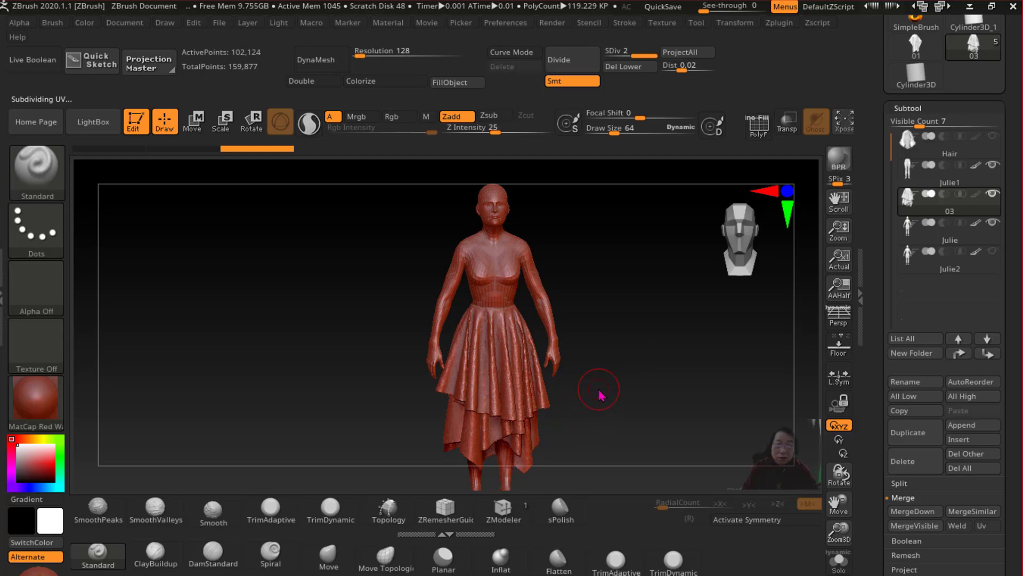
{"action": "mouse_move", "coordinate": [599, 394]}
{"action": "left_mouse_down"}
{"action": "mouse_move", "coordinate": [661, 383]}
{"action": "mouse_move", "coordinate": [606, 365]}
{"action": "left_mouse_up"}
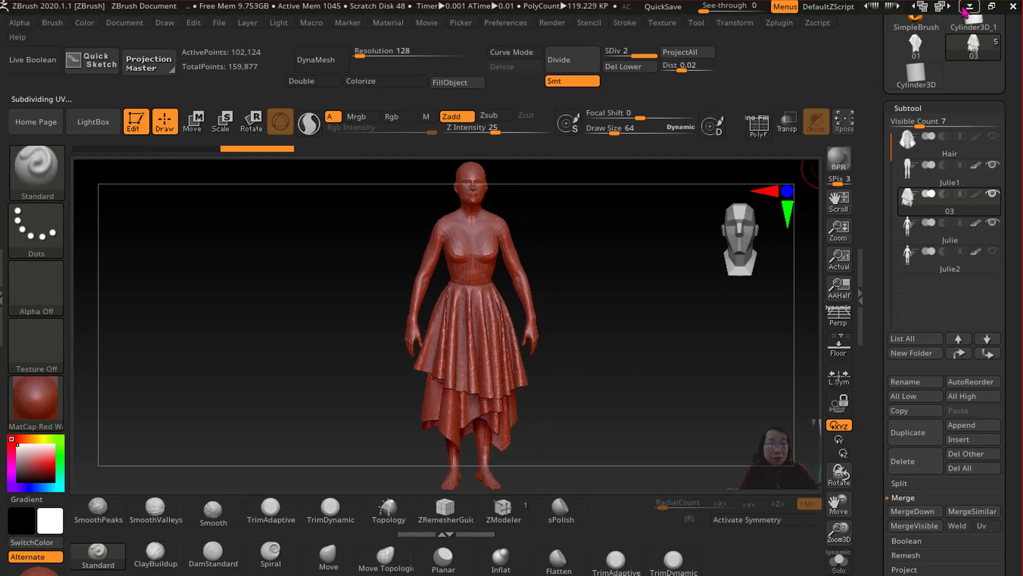
{"action": "left_click", "coordinate": [967, 7]}
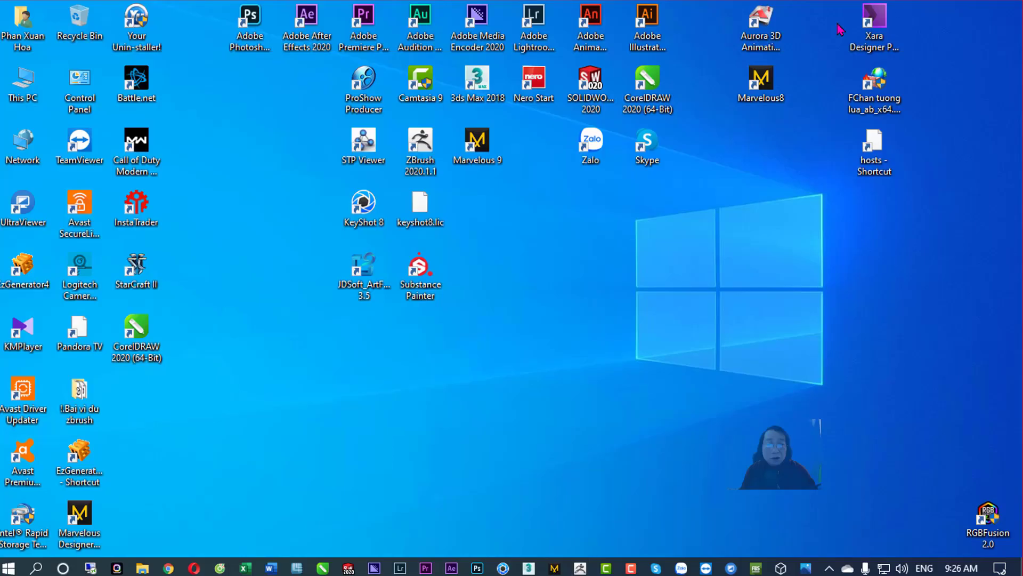
{"action": "left_click", "coordinate": [554, 568]}
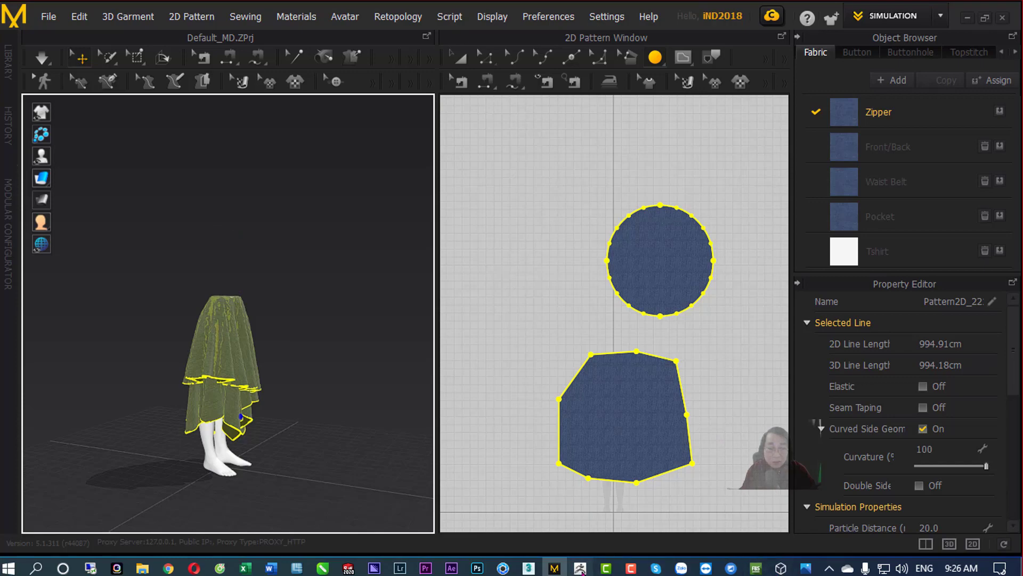
Return to ZBrush and make the Julie body the active subtool.
{"action": "left_click", "coordinate": [580, 568]}
{"action": "left_click", "coordinate": [921, 241]}
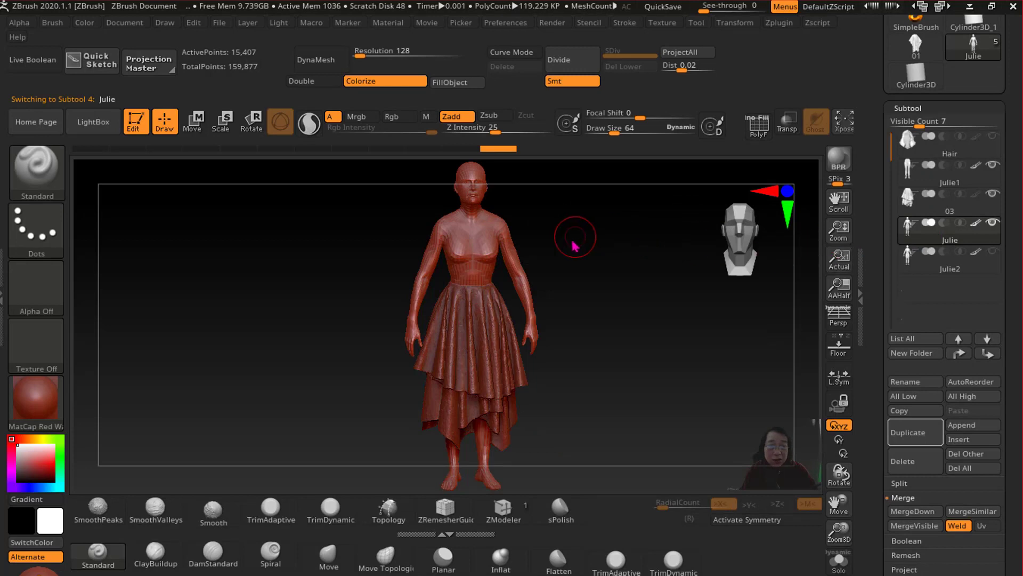
{"action": "mouse_move", "coordinate": [949, 228]}
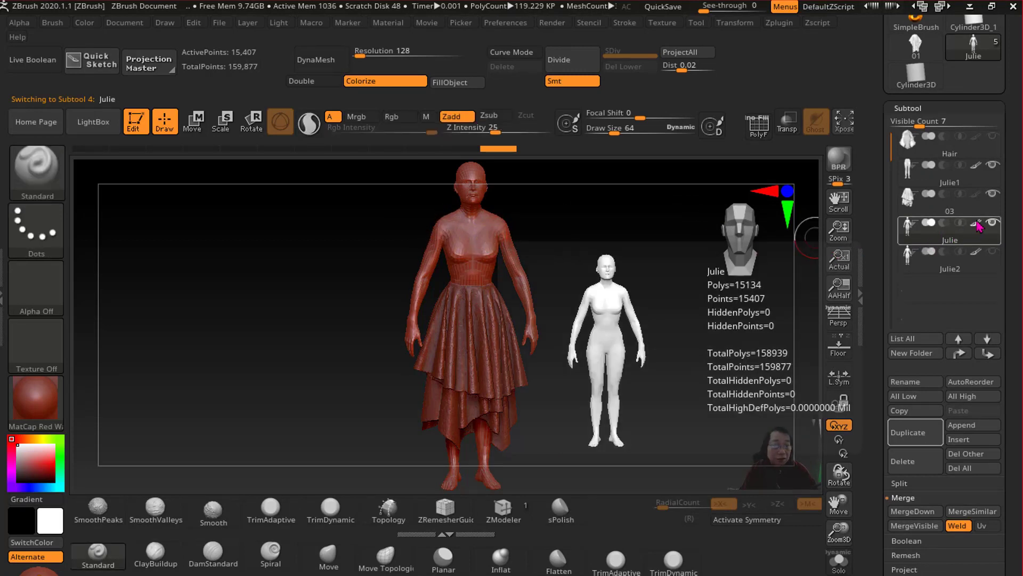
Solo the Julie body, trim its head off across the neck, then return to Marvelous Designer.
{"action": "left_click", "coordinate": [992, 222], "text": "shift"}
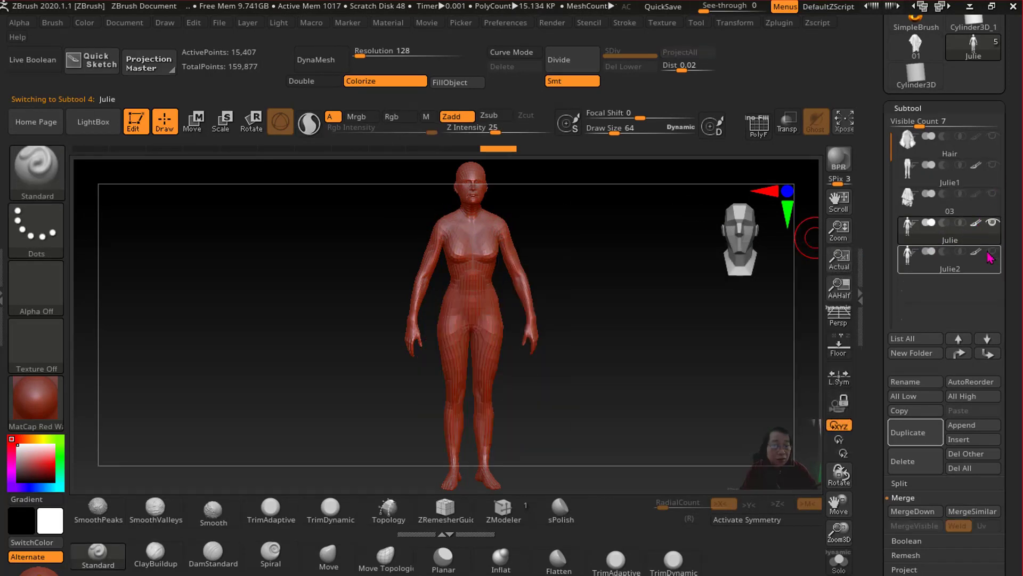
{"action": "mouse_move", "coordinate": [372, 218]}
{"action": "left_mouse_down", "text": "ctrl+shift"}
{"action": "mouse_move", "coordinate": [569, 218]}
{"action": "mouse_move", "coordinate": [572, 208]}
{"action": "left_mouse_up", "text": "ctrl+shift"}
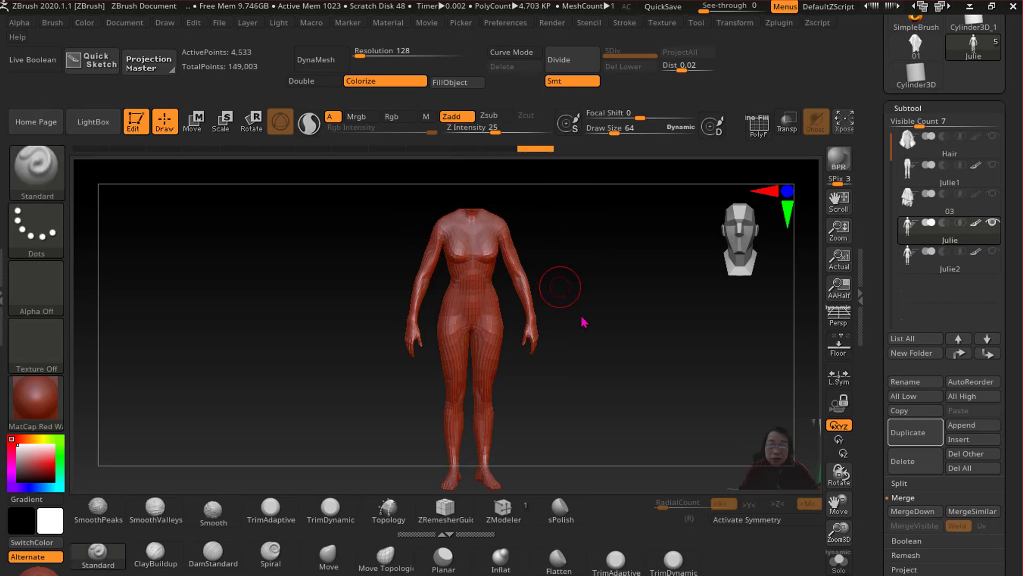
{"action": "mouse_move", "coordinate": [582, 320]}
{"action": "left_mouse_down"}
{"action": "mouse_move", "coordinate": [669, 429]}
{"action": "mouse_move", "coordinate": [665, 332]}
{"action": "left_mouse_up"}
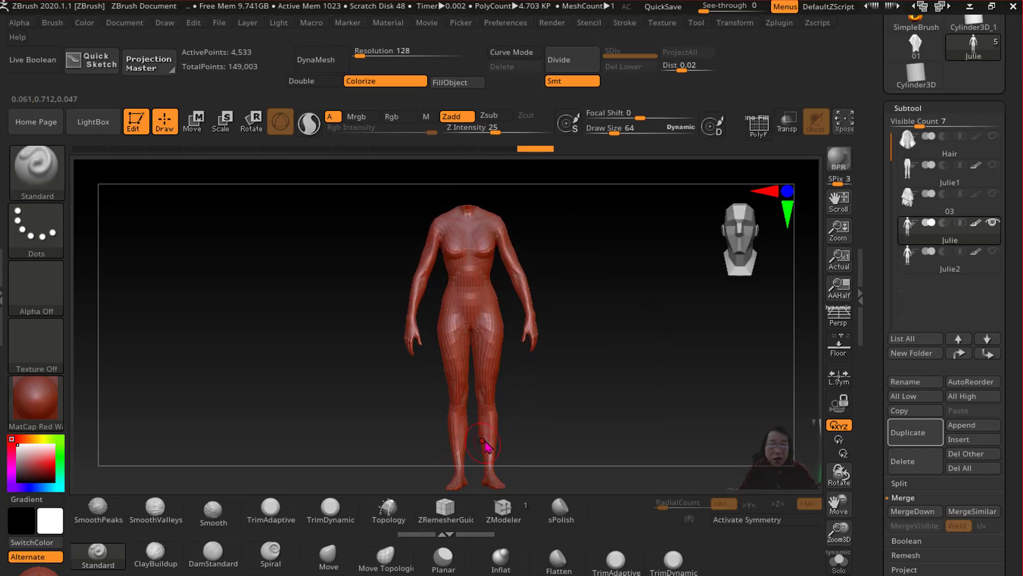
{"action": "mouse_move", "coordinate": [591, 379]}
{"action": "left_mouse_down"}
{"action": "mouse_move", "coordinate": [660, 393]}
{"action": "mouse_move", "coordinate": [457, 406]}
{"action": "mouse_move", "coordinate": [578, 313]}
{"action": "mouse_move", "coordinate": [592, 384]}
{"action": "left_mouse_up"}
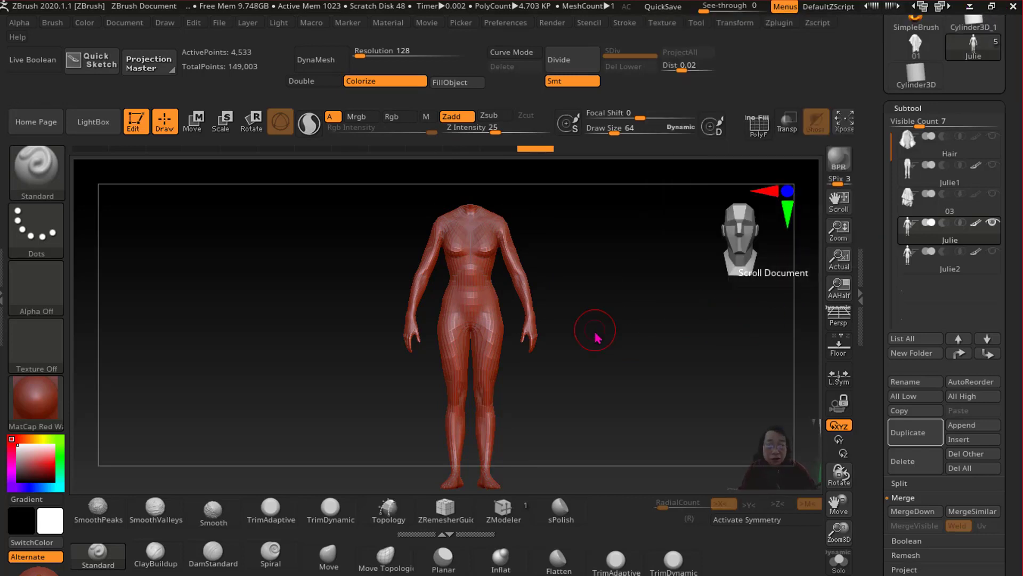
{"action": "left_click", "coordinate": [975, 13]}
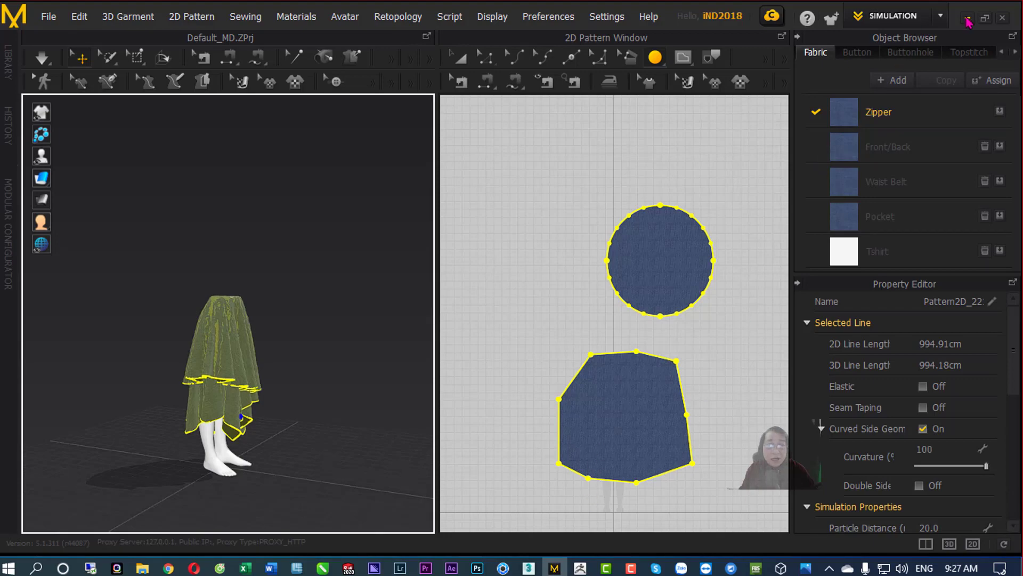
Minimize Marvelous Designer and restore the Bài 10 Word lesson document.
{"action": "left_click", "coordinate": [968, 19]}
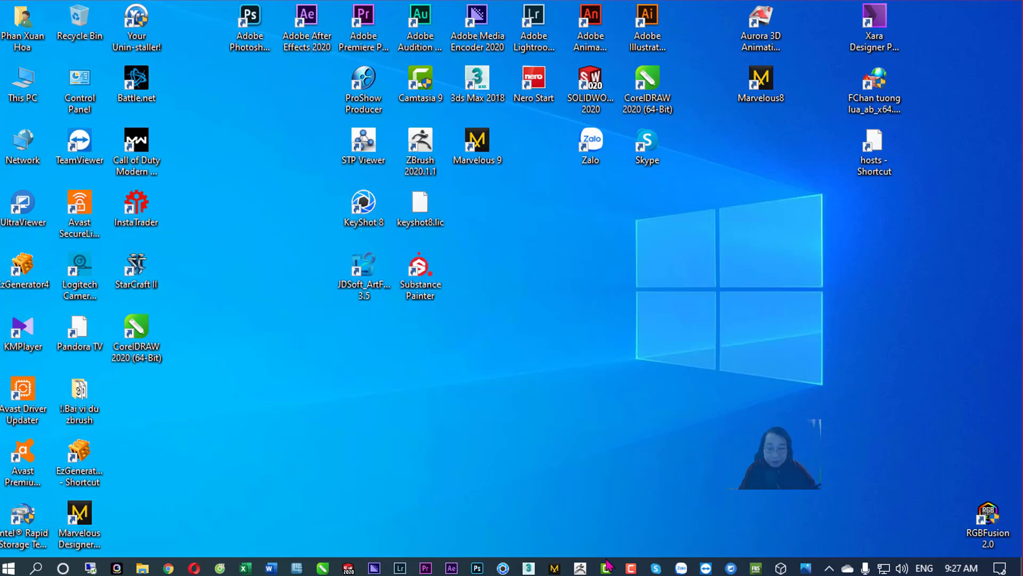
{"action": "left_click", "coordinate": [269, 568]}
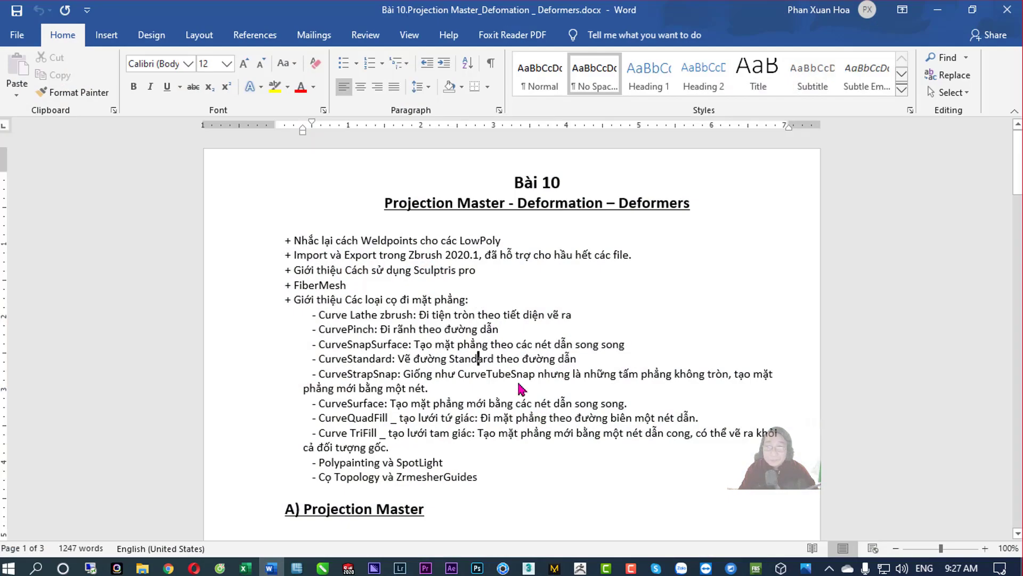
Scroll down through the lesson outline to the Deformers section.
{"action": "scroll", "coordinate": [522, 389], "scroll_direction": "down", "scroll_amount": 2}
{"action": "scroll", "coordinate": [521, 389], "scroll_direction": "down", "scroll_amount": 5}
{"action": "scroll", "coordinate": [521, 392], "scroll_direction": "down", "scroll_amount": 2}
{"action": "scroll", "coordinate": [521, 395], "scroll_direction": "down", "scroll_amount": 5}
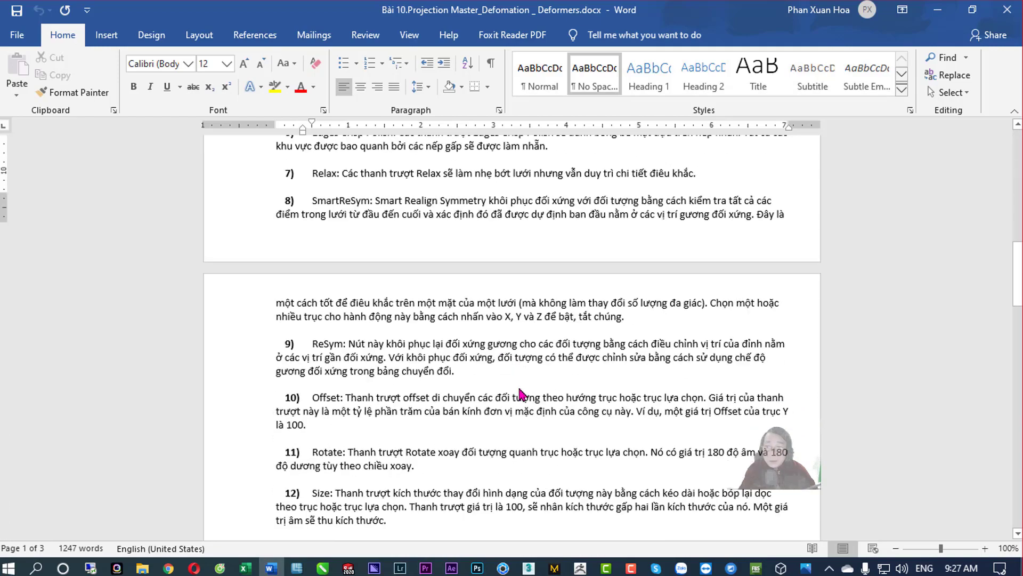
{"action": "scroll", "coordinate": [521, 393], "scroll_direction": "down", "scroll_amount": 5}
{"action": "scroll", "coordinate": [521, 394], "scroll_direction": "down", "scroll_amount": 5}
{"action": "scroll", "coordinate": [522, 395], "scroll_direction": "down", "scroll_amount": 4}
{"action": "scroll", "coordinate": [521, 397], "scroll_direction": "down", "scroll_amount": 5}
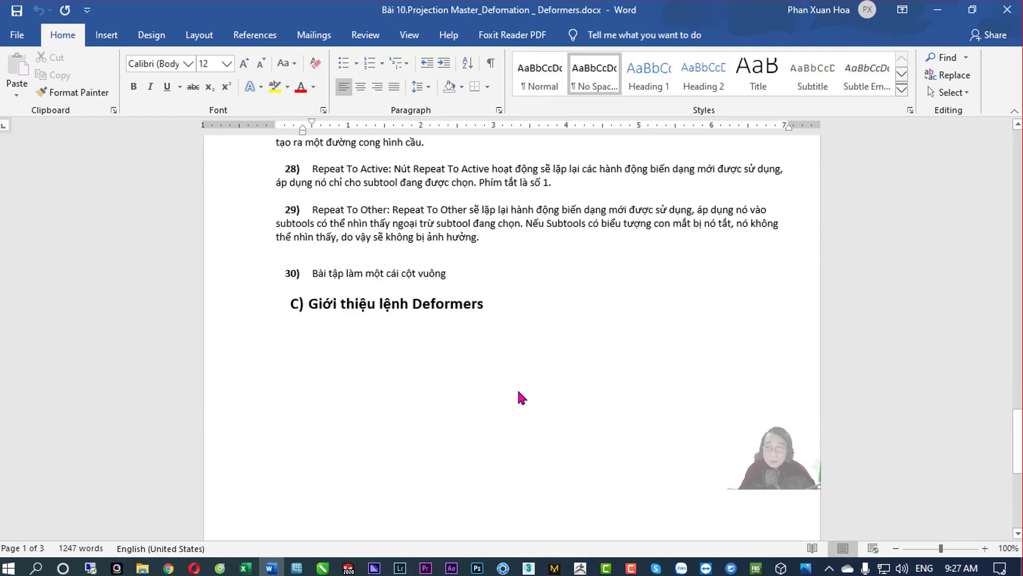
{"action": "scroll", "coordinate": [521, 397], "scroll_direction": "down", "scroll_amount": 3}
Scroll back to the top and select the first outline line about Weldpoints LowPoly.
{"action": "scroll", "coordinate": [521, 397], "scroll_direction": "up", "scroll_amount": 5}
{"action": "scroll", "coordinate": [521, 398], "scroll_direction": "up", "scroll_amount": 5}
{"action": "scroll", "coordinate": [521, 399], "scroll_direction": "up", "scroll_amount": 5}
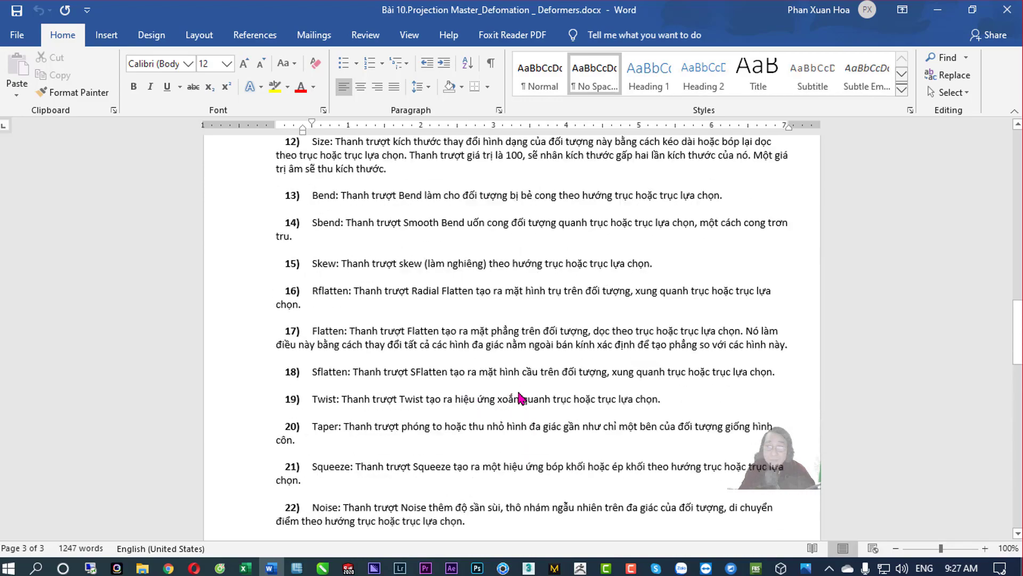
{"action": "scroll", "coordinate": [521, 399], "scroll_direction": "up", "scroll_amount": 5}
{"action": "scroll", "coordinate": [521, 399], "scroll_direction": "up", "scroll_amount": 5}
{"action": "scroll", "coordinate": [521, 400], "scroll_direction": "up", "scroll_amount": 5}
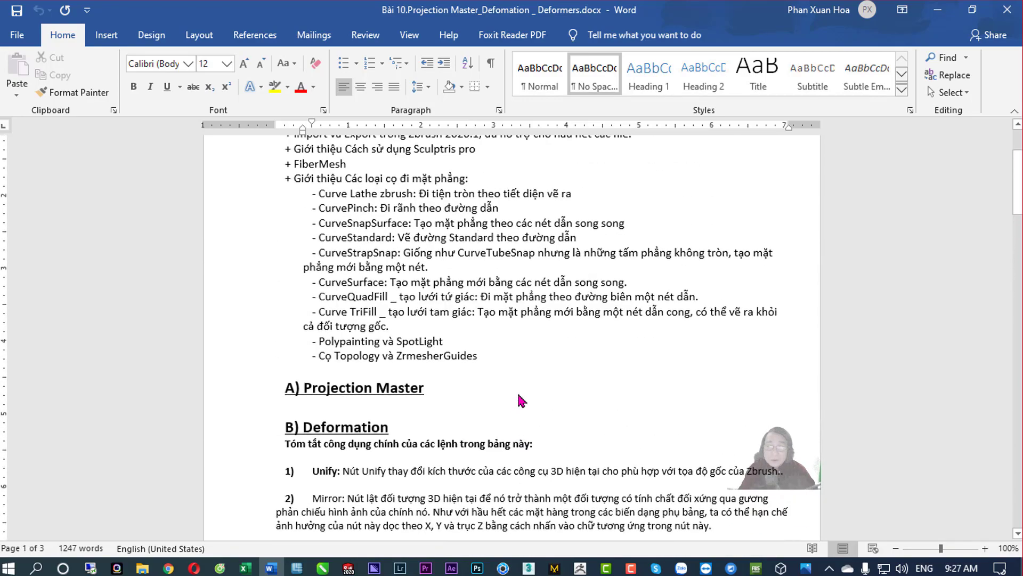
{"action": "scroll", "coordinate": [521, 401], "scroll_direction": "up", "scroll_amount": 4}
{"action": "scroll", "coordinate": [430, 376], "scroll_direction": "up", "scroll_amount": 1}
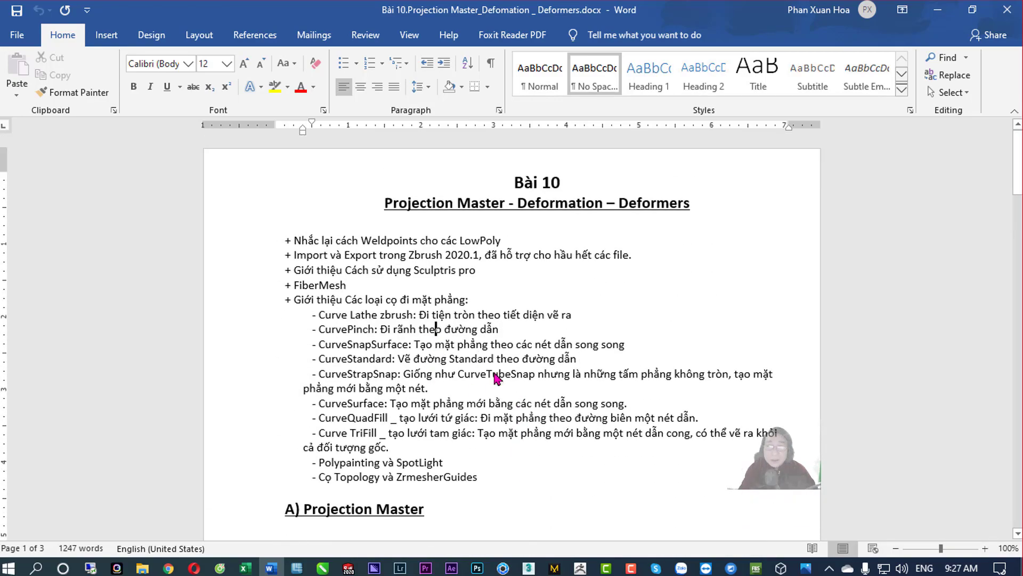
{"action": "scroll", "coordinate": [495, 378], "scroll_direction": "down", "scroll_amount": 1}
{"action": "left_click_drag", "start_coordinate": [295, 179], "coordinate": [512, 176]}
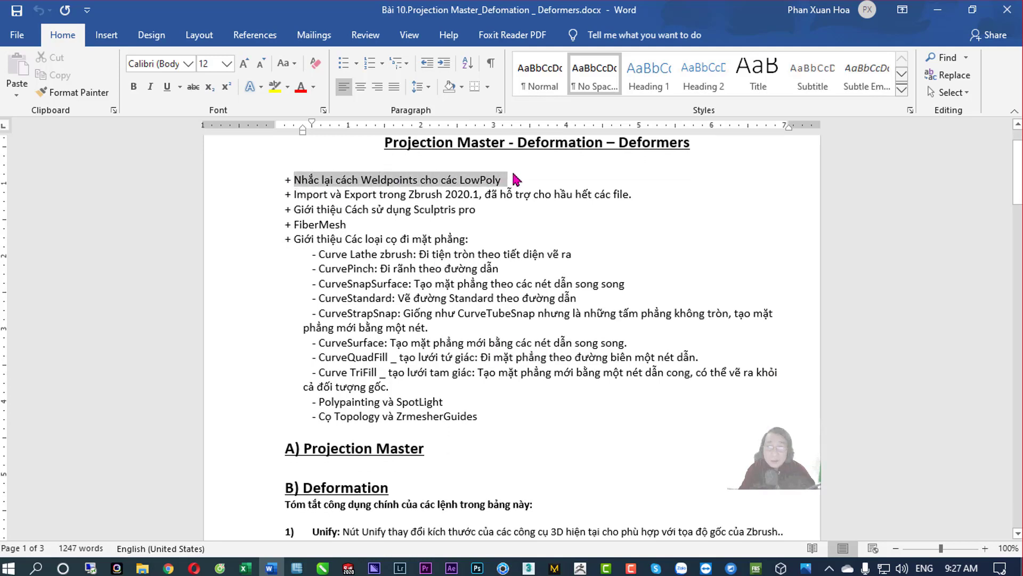
Reinitialize ZBrush through Preferences to clear the avatar from the canvas.
{"action": "left_click", "coordinate": [580, 568]}
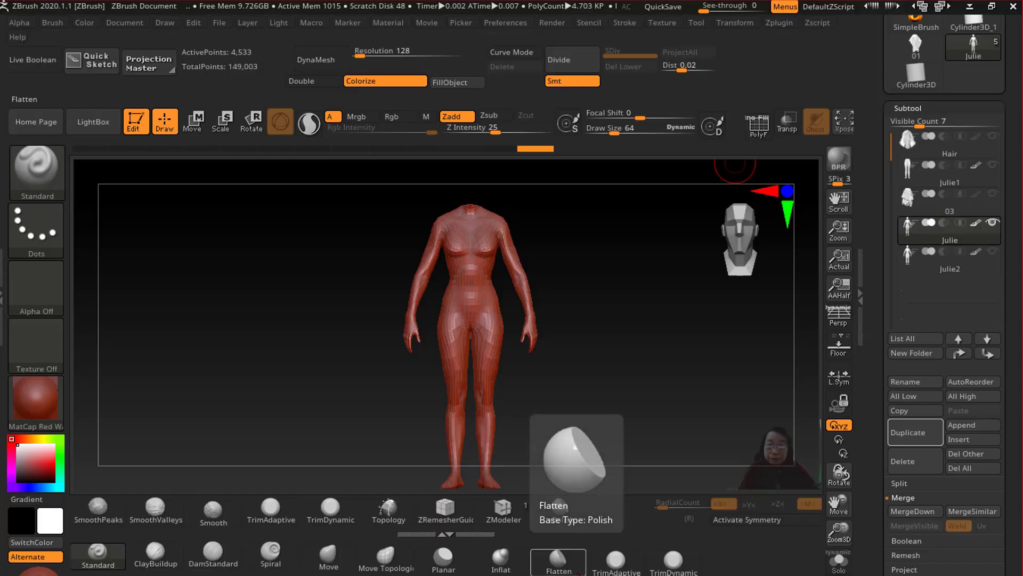
{"action": "left_click", "coordinate": [504, 23]}
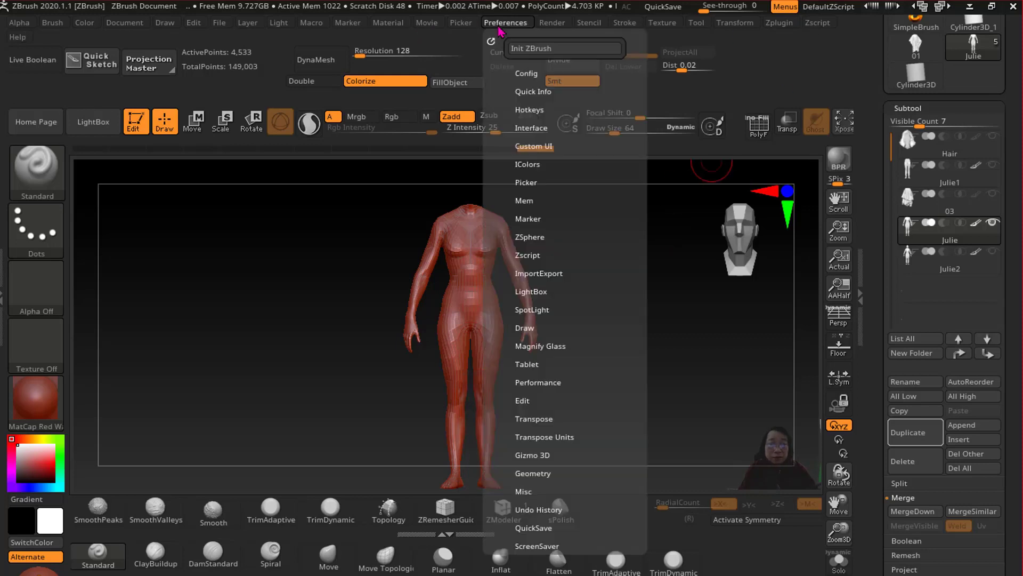
{"action": "left_click", "coordinate": [530, 48]}
{"action": "left_click", "coordinate": [563, 344]}
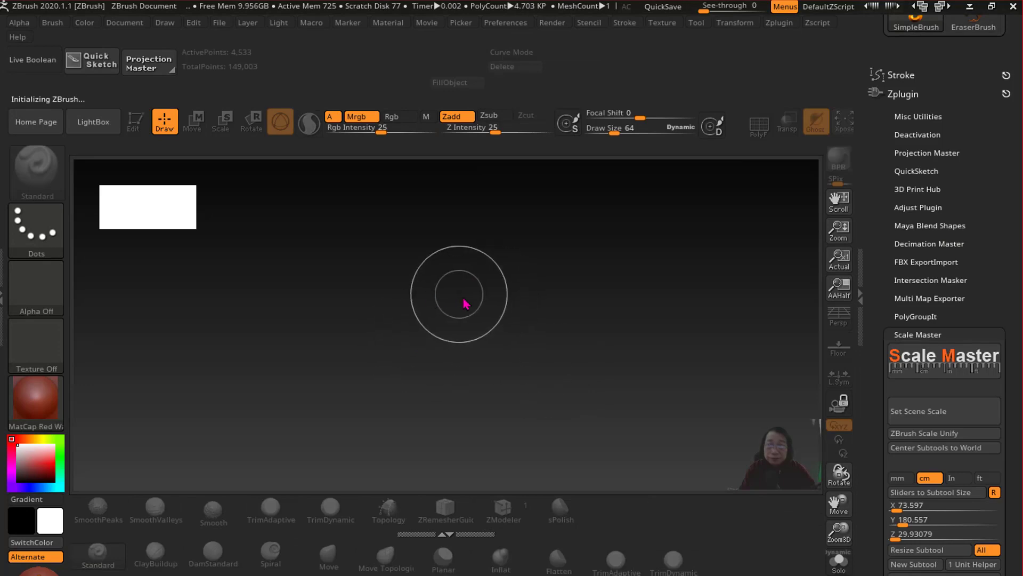
Browse the Open dialog to the !-Tool Zbrush $ folder, close it unused, and minimize ZBrush.
{"action": "left_click", "coordinate": [219, 25]}
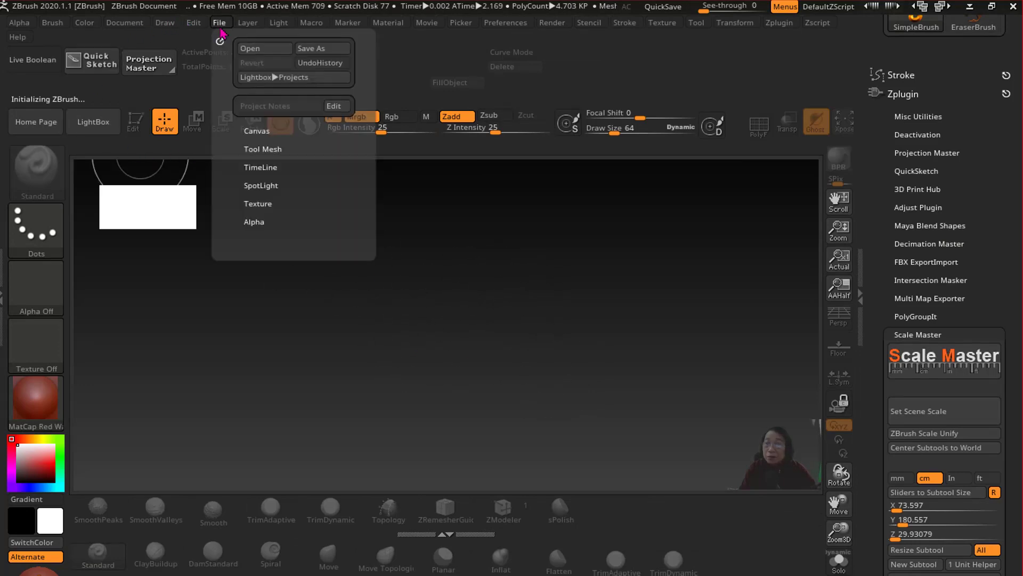
{"action": "left_click", "coordinate": [248, 48]}
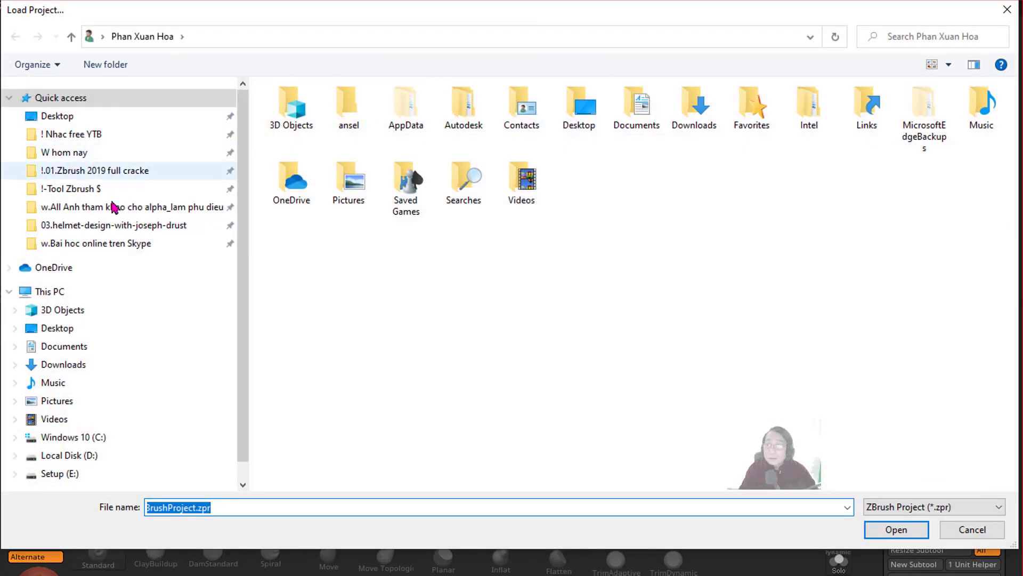
{"action": "left_click", "coordinate": [85, 193]}
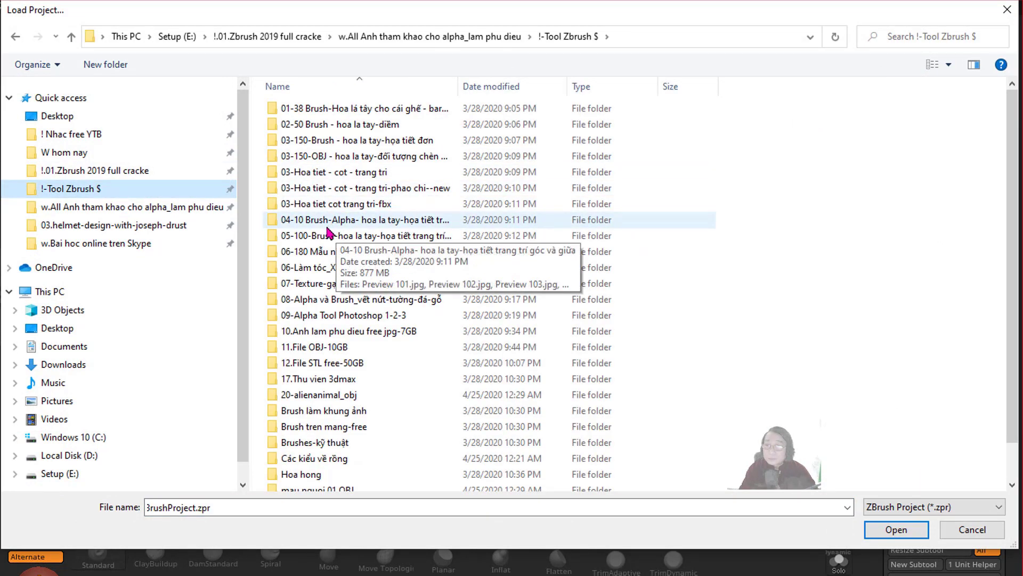
{"action": "left_click", "coordinate": [1006, 12]}
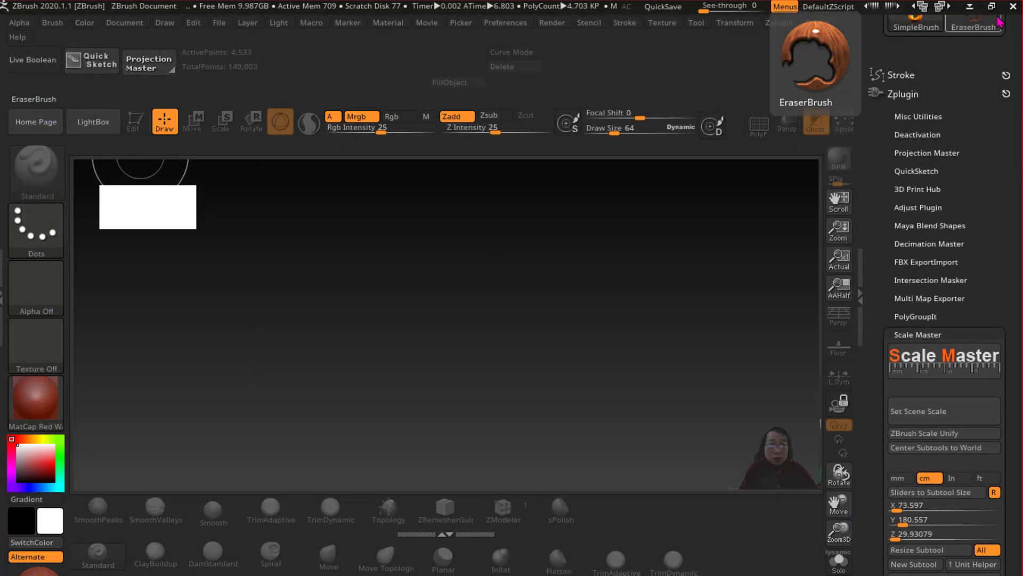
{"action": "left_click", "coordinate": [970, 6]}
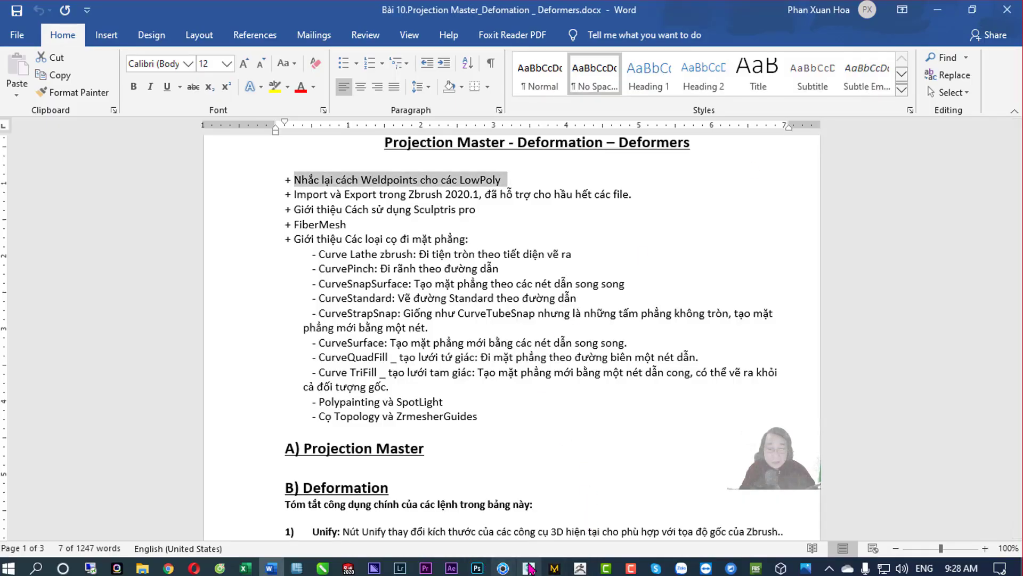
Close Marvelous Designer without saving the skirt project and relaunch it from the taskbar.
{"action": "left_click", "coordinate": [555, 567]}
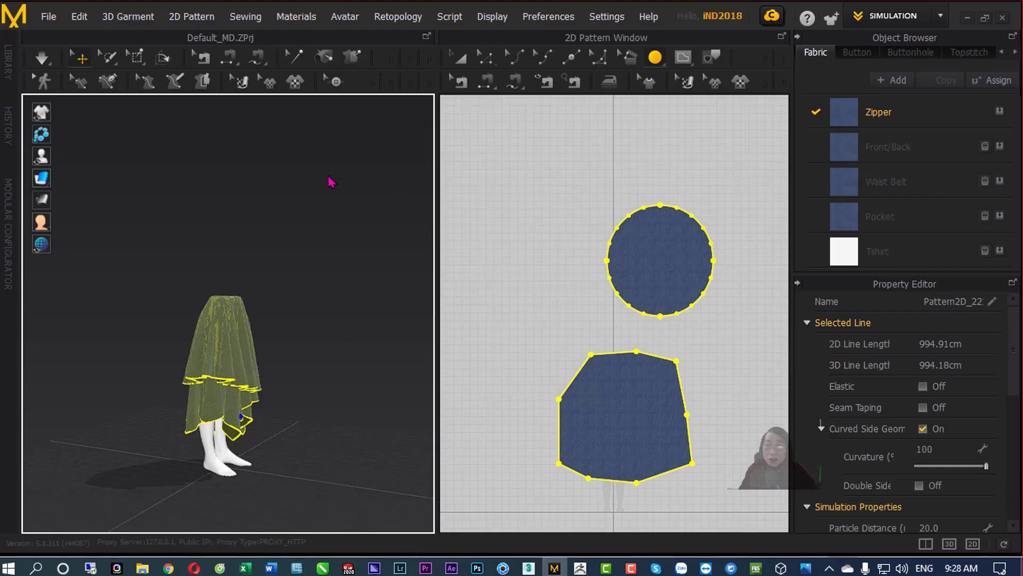
{"action": "left_click", "coordinate": [1002, 20]}
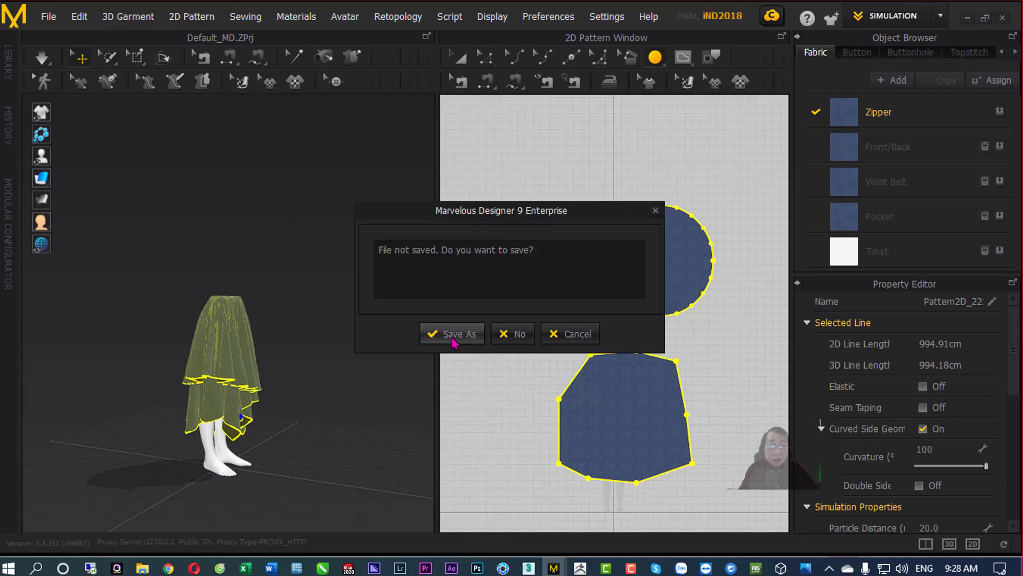
{"action": "left_click", "coordinate": [512, 331]}
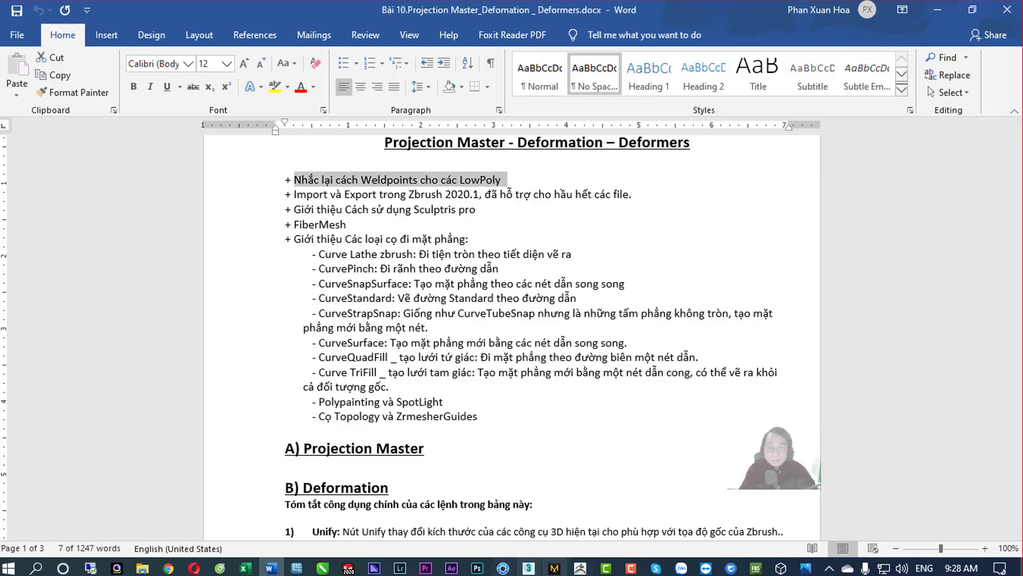
{"action": "left_click", "coordinate": [554, 568]}
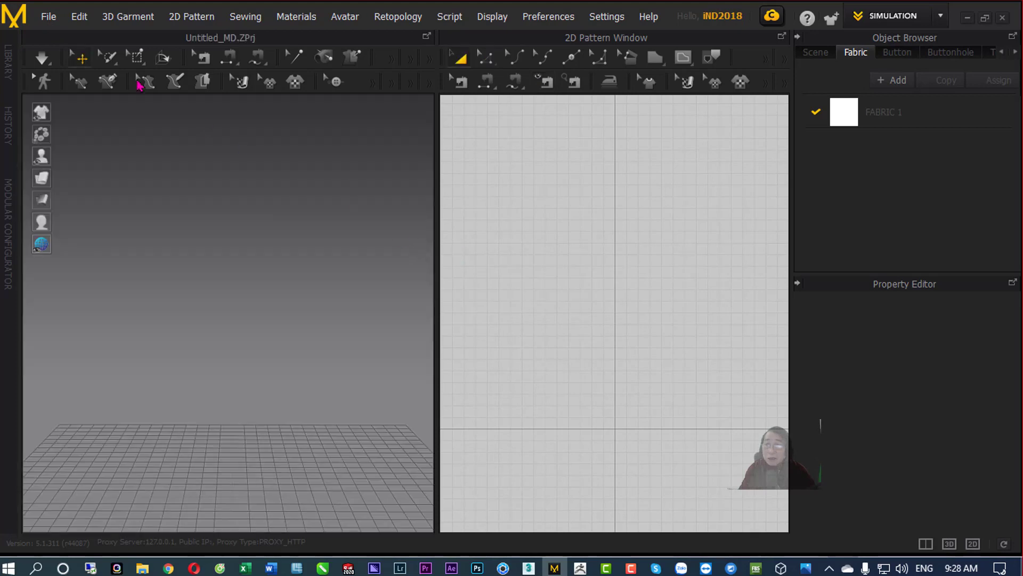
Load than_co.OBJ as the avatar, keeping the default mm import scale.
{"action": "left_click", "coordinate": [48, 18]}
{"action": "mouse_move", "coordinate": [55, 58]}
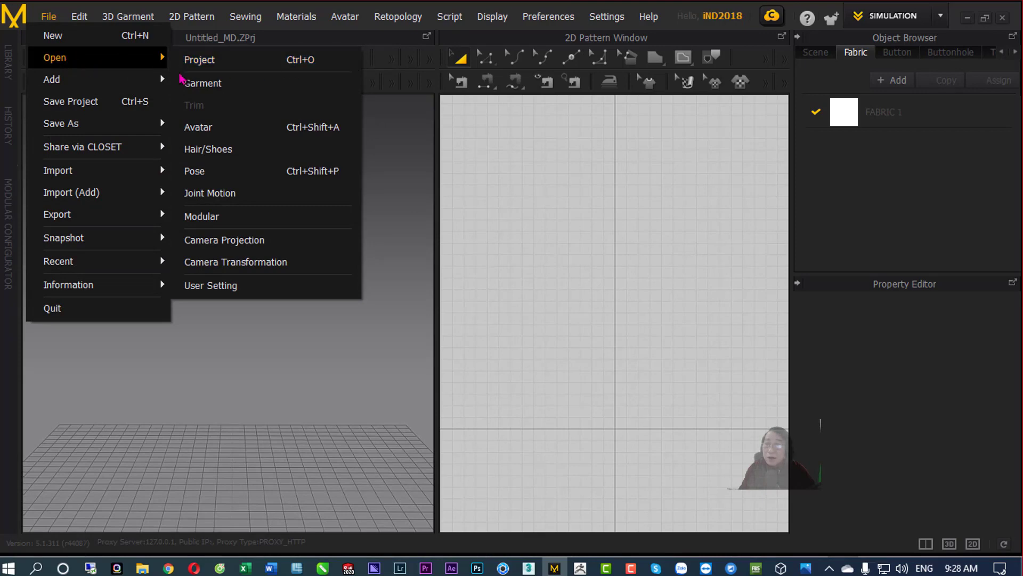
{"action": "left_click", "coordinate": [208, 129]}
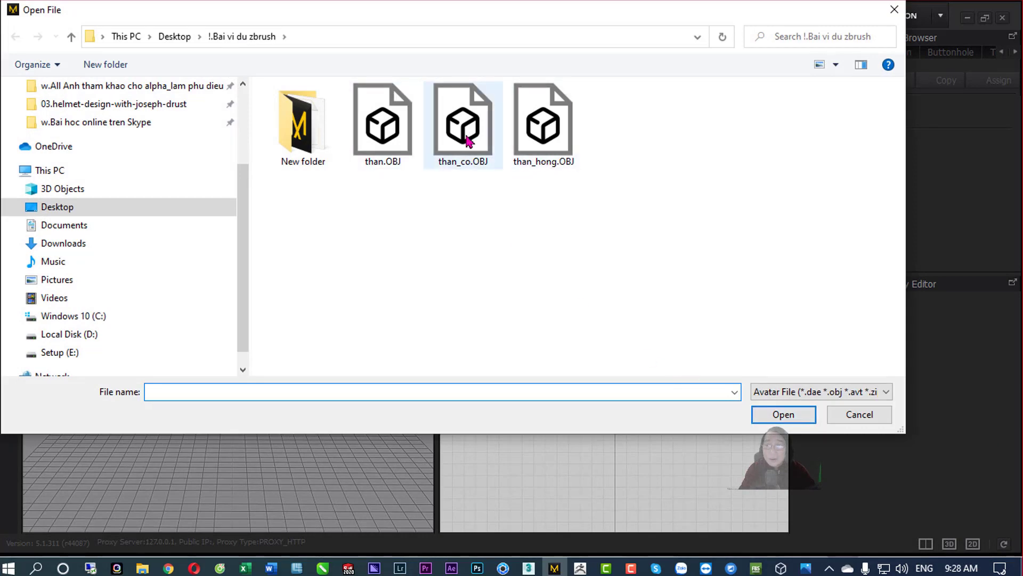
{"action": "double_click", "coordinate": [467, 140]}
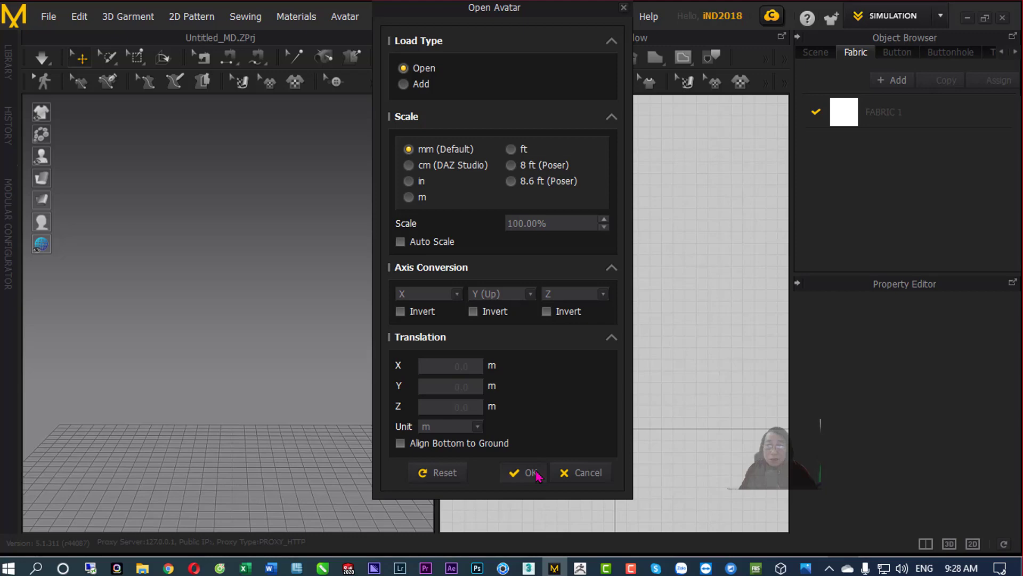
{"action": "left_click", "coordinate": [533, 473]}
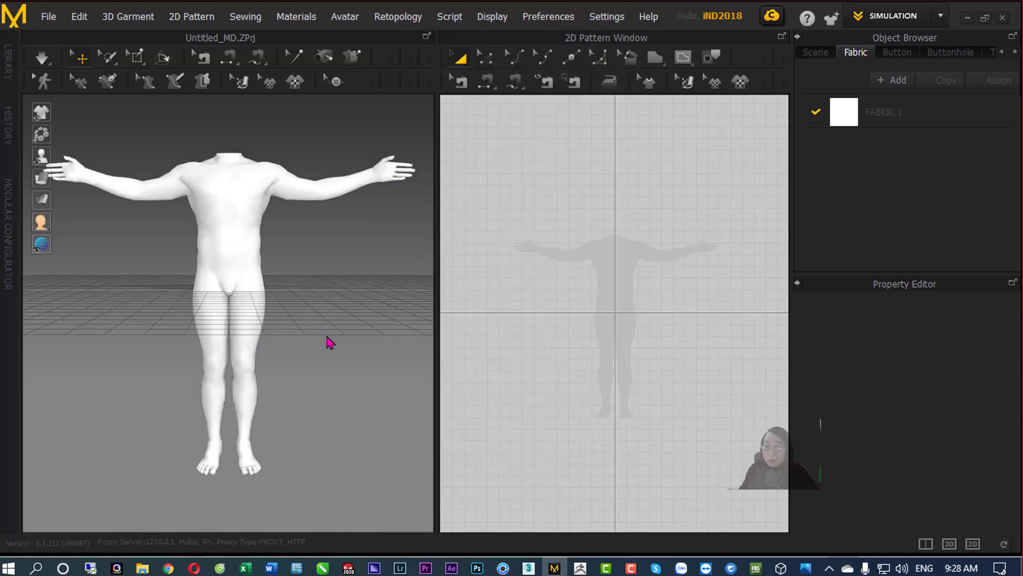
Select the avatar and drag it higher in the 3D scene.
{"action": "scroll", "coordinate": [328, 342], "scroll_direction": "up", "scroll_amount": 3}
{"action": "scroll", "coordinate": [331, 464], "scroll_direction": "up", "scroll_amount": 1}
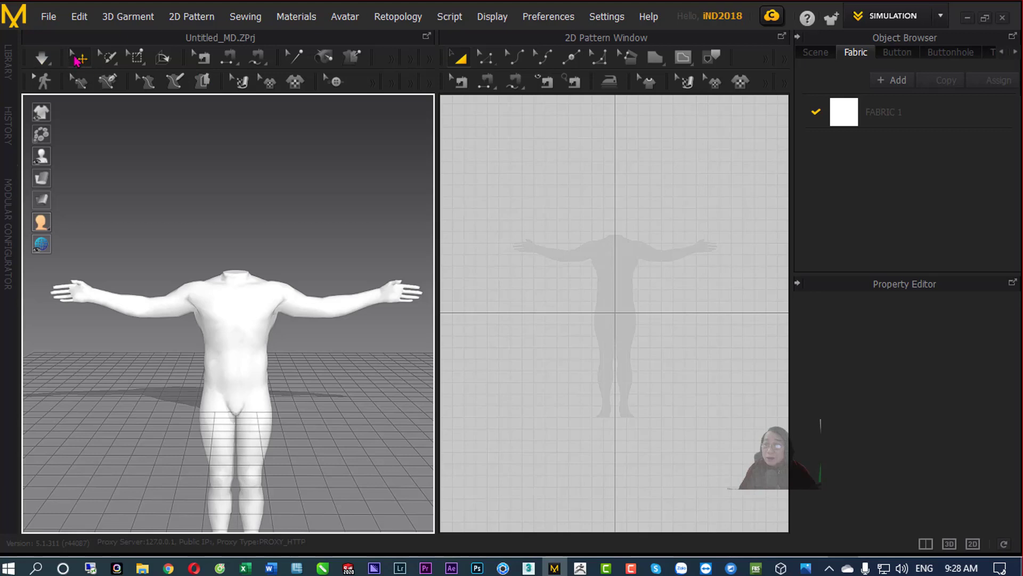
{"action": "left_click", "coordinate": [239, 339]}
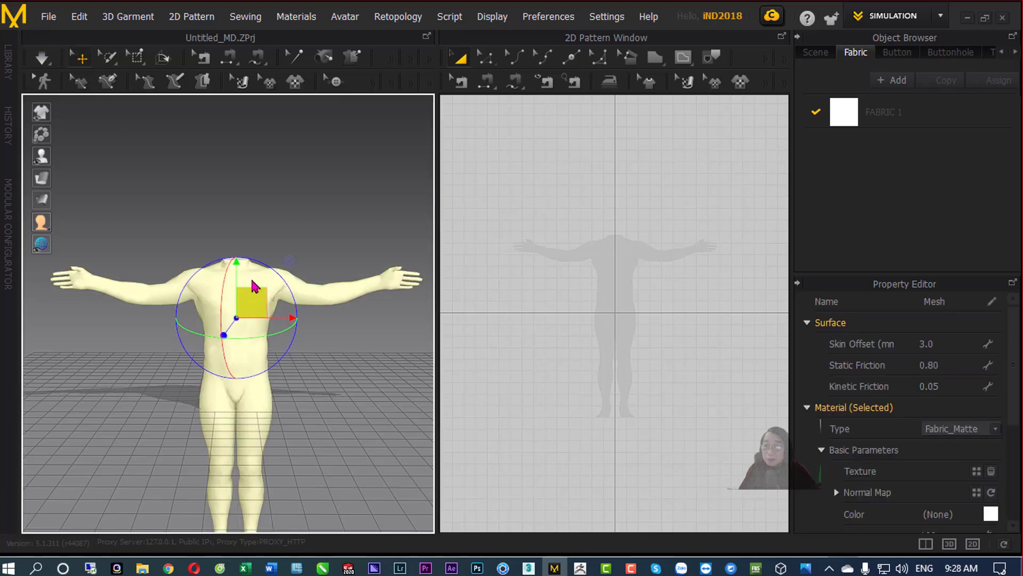
{"action": "mouse_move", "coordinate": [251, 299]}
{"action": "left_mouse_down"}
{"action": "mouse_move", "coordinate": [257, 149]}
{"action": "mouse_move", "coordinate": [242, 128]}
{"action": "left_mouse_up"}
Deselect the avatar and pan the 2D pattern window downward.
{"action": "scroll", "coordinate": [338, 370], "scroll_direction": "down", "scroll_amount": 1}
{"action": "scroll", "coordinate": [338, 370], "scroll_direction": "down", "scroll_amount": 2}
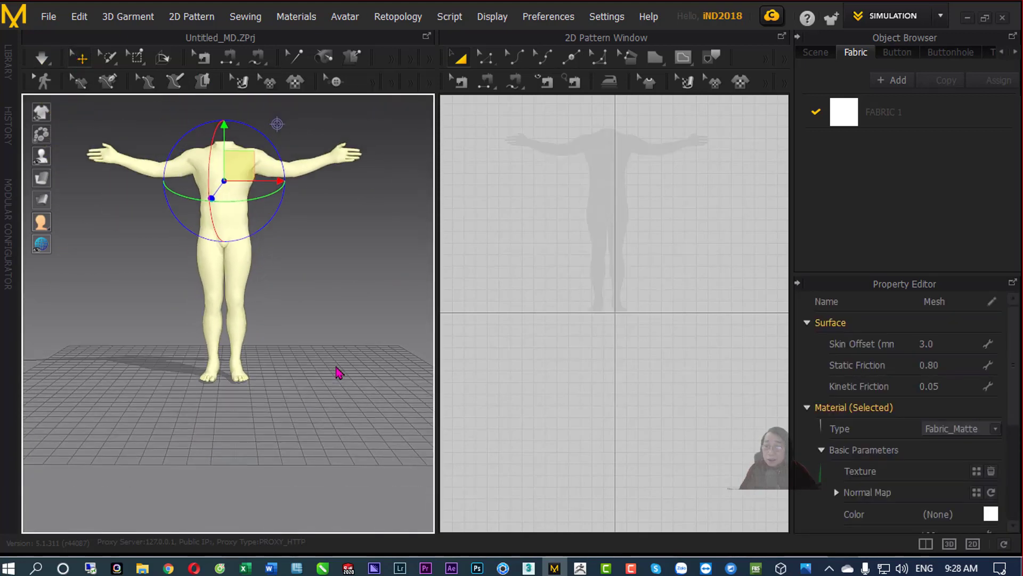
{"action": "scroll", "coordinate": [336, 384], "scroll_direction": "down", "scroll_amount": 2}
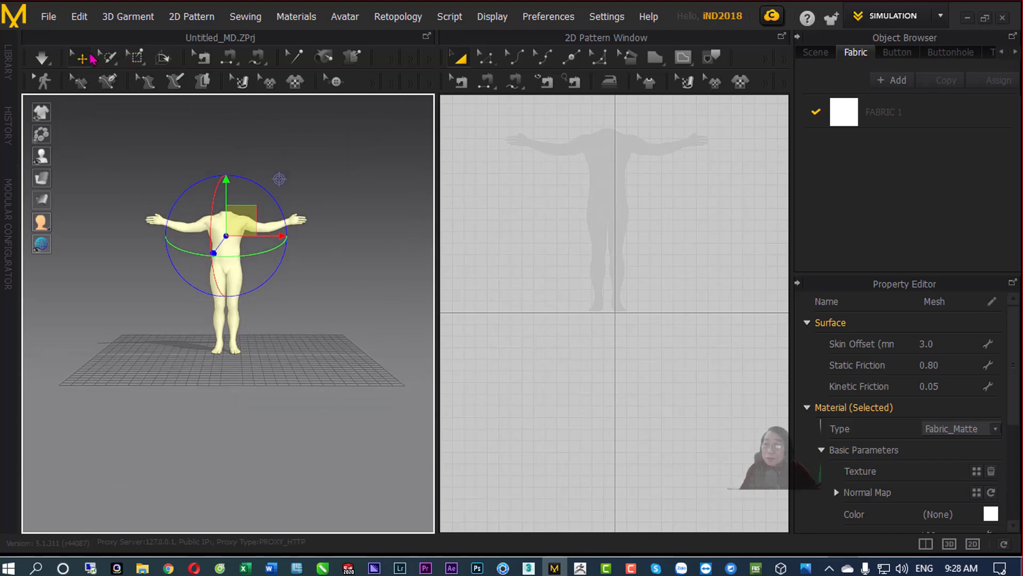
{"action": "left_click", "coordinate": [661, 237]}
{"action": "middle_click_drag", "start_coordinate": [663, 234], "coordinate": [670, 338]}
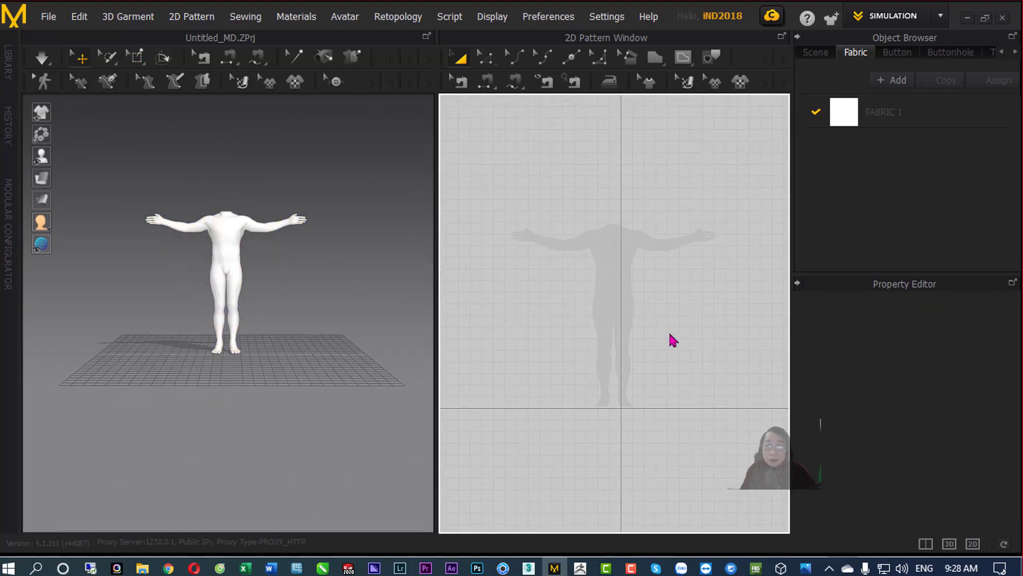
{"action": "scroll", "coordinate": [672, 340], "scroll_direction": "down", "scroll_amount": 2}
Draw a rectangle pattern piece on the 2D canvas.
{"action": "left_click", "coordinate": [653, 59]}
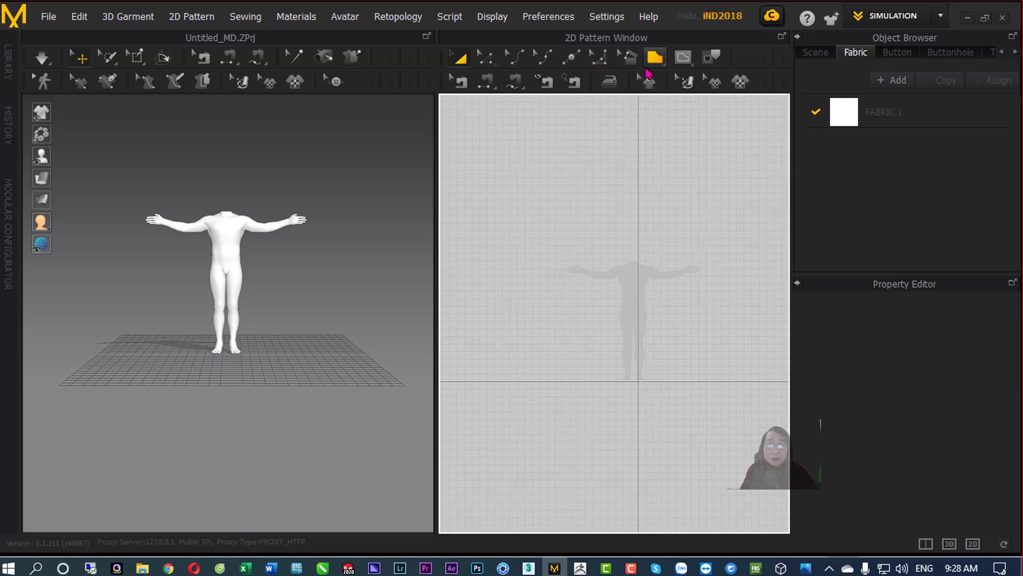
{"action": "left_click", "coordinate": [660, 63]}
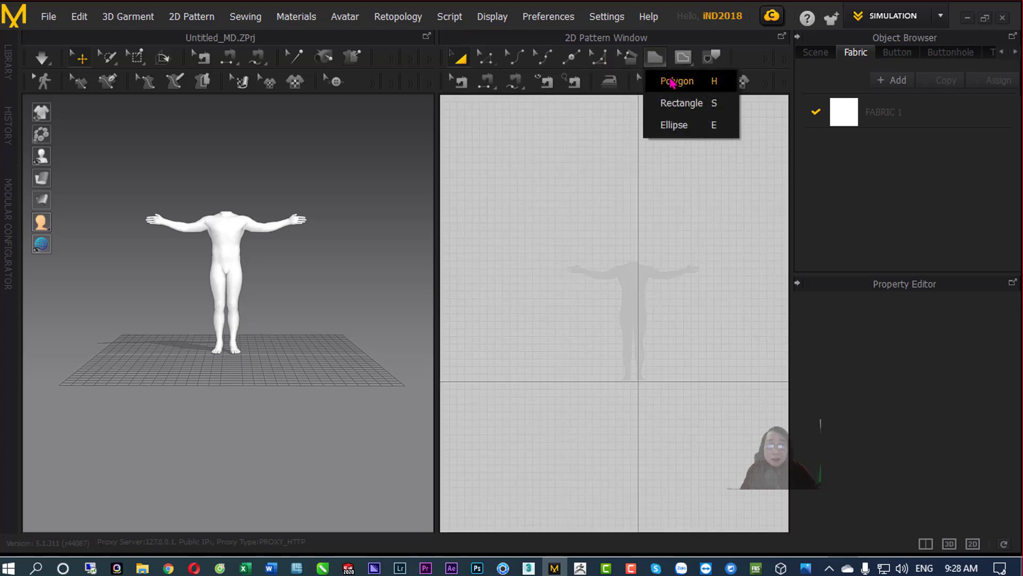
{"action": "left_click", "coordinate": [672, 82]}
{"action": "left_click", "coordinate": [659, 61]}
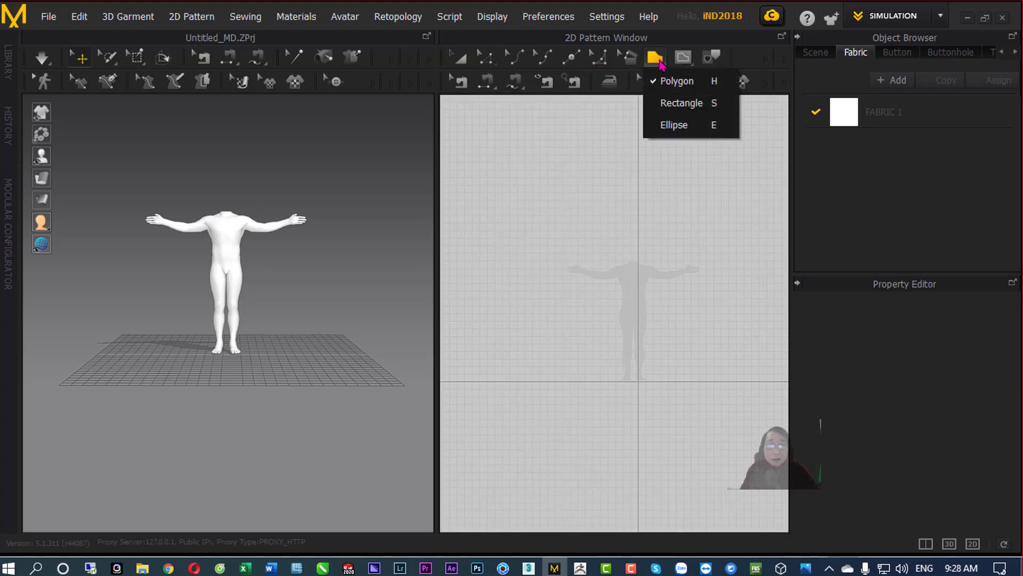
{"action": "left_click", "coordinate": [669, 104]}
{"action": "left_click_drag", "start_coordinate": [536, 127], "coordinate": [675, 331]}
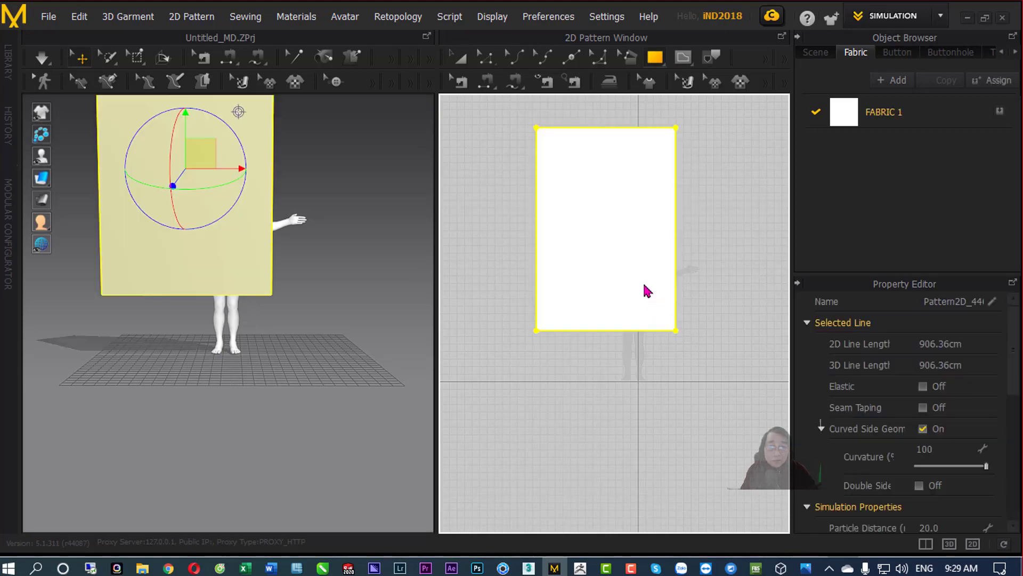
Tilt and position the rectangle panel flat above the avatar's shoulders.
{"action": "left_click_drag", "start_coordinate": [202, 154], "coordinate": [253, 175]}
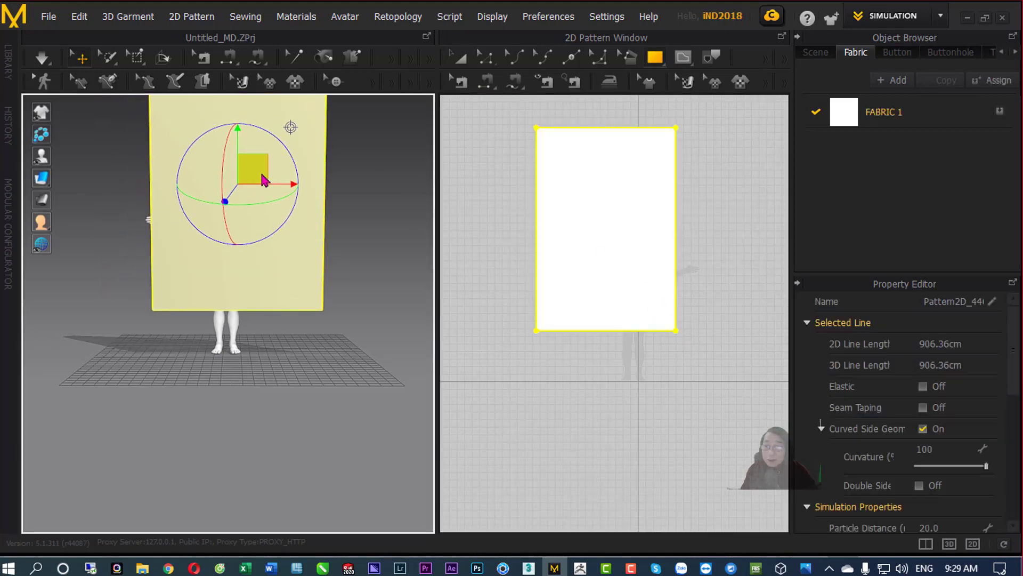
{"action": "right_click_drag", "start_coordinate": [219, 477], "coordinate": [333, 441]}
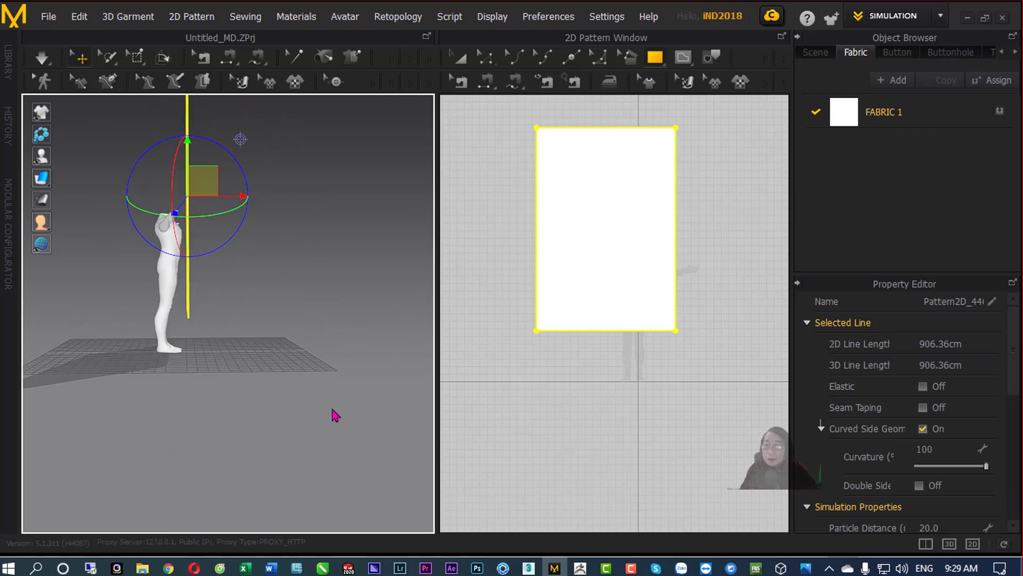
{"action": "left_click_drag", "start_coordinate": [242, 178], "coordinate": [142, 122]}
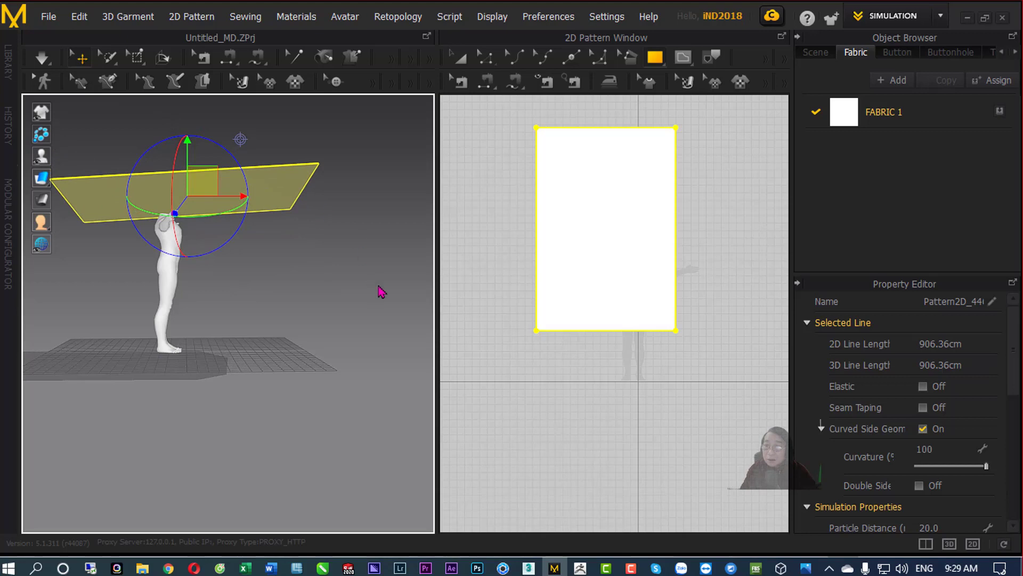
{"action": "left_click_drag", "start_coordinate": [210, 182], "coordinate": [203, 185]}
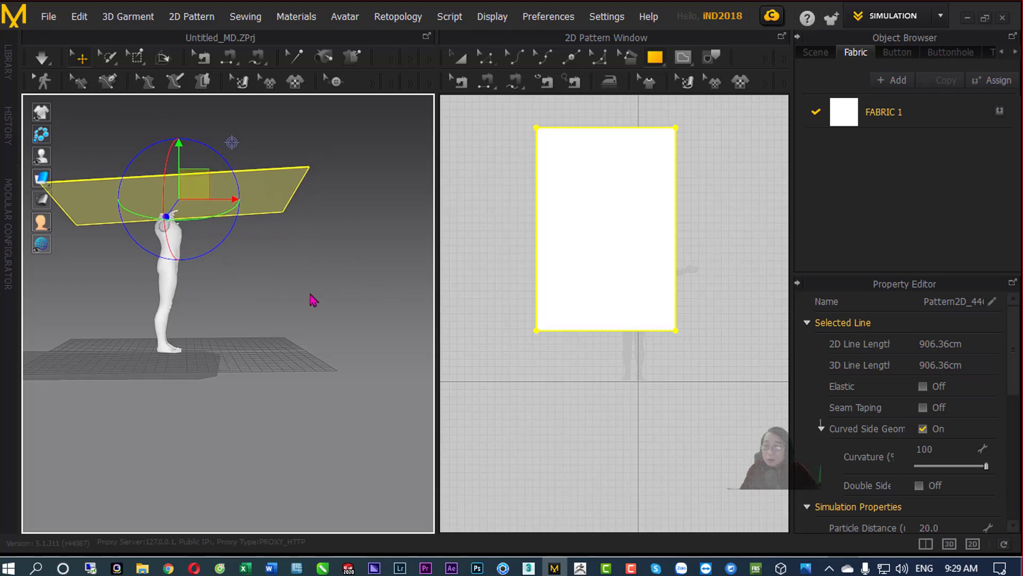
{"action": "mouse_move", "coordinate": [314, 298]}
{"action": "right_mouse_down"}
{"action": "mouse_move", "coordinate": [301, 336]}
{"action": "mouse_move", "coordinate": [222, 334]}
{"action": "mouse_move", "coordinate": [171, 316]}
{"action": "mouse_move", "coordinate": [154, 328]}
{"action": "right_mouse_up"}
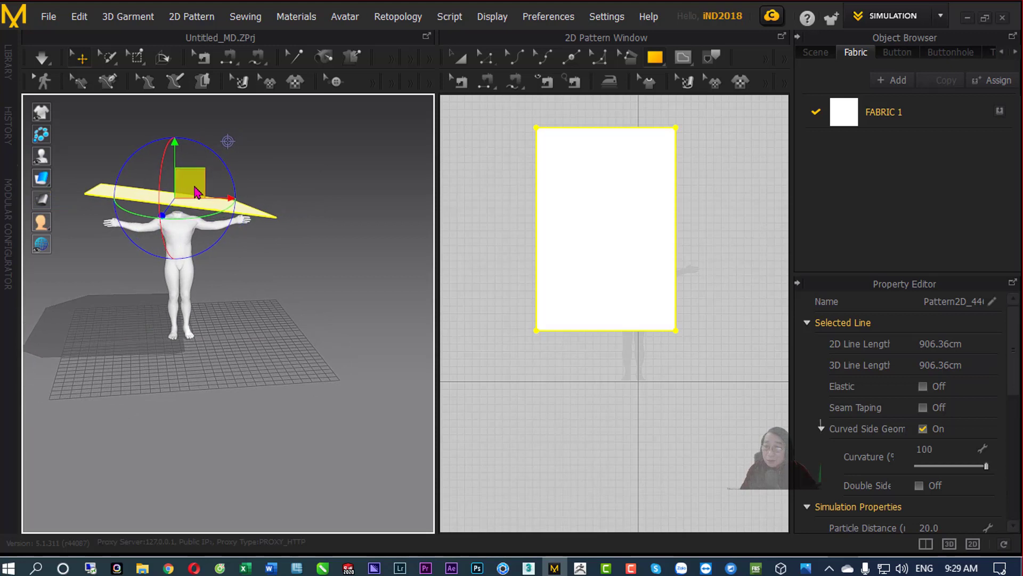
Cancel the extra rectangle and trim the pattern slightly smaller on each edge.
{"action": "left_click", "coordinate": [648, 188]}
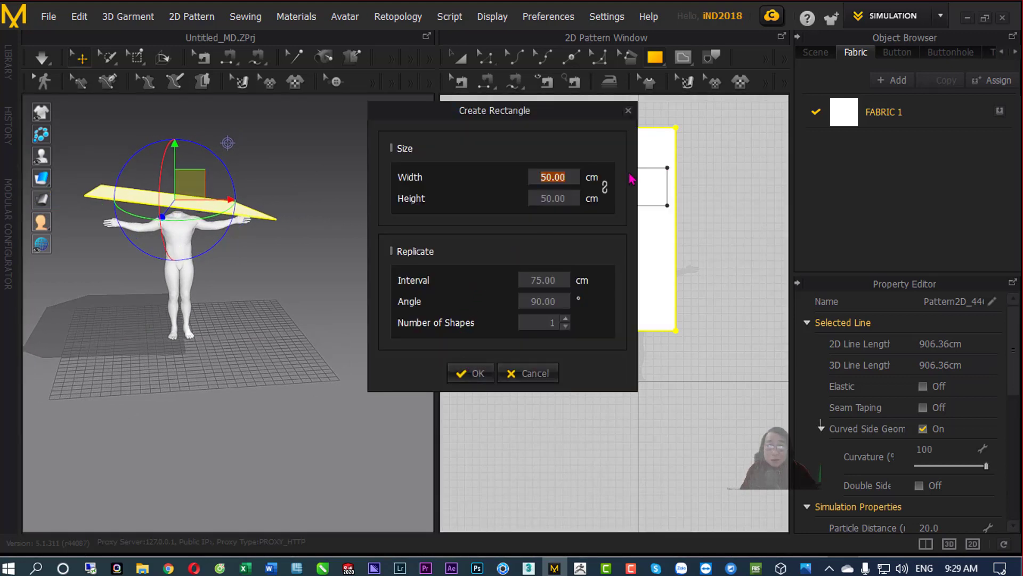
{"action": "left_click", "coordinate": [546, 376]}
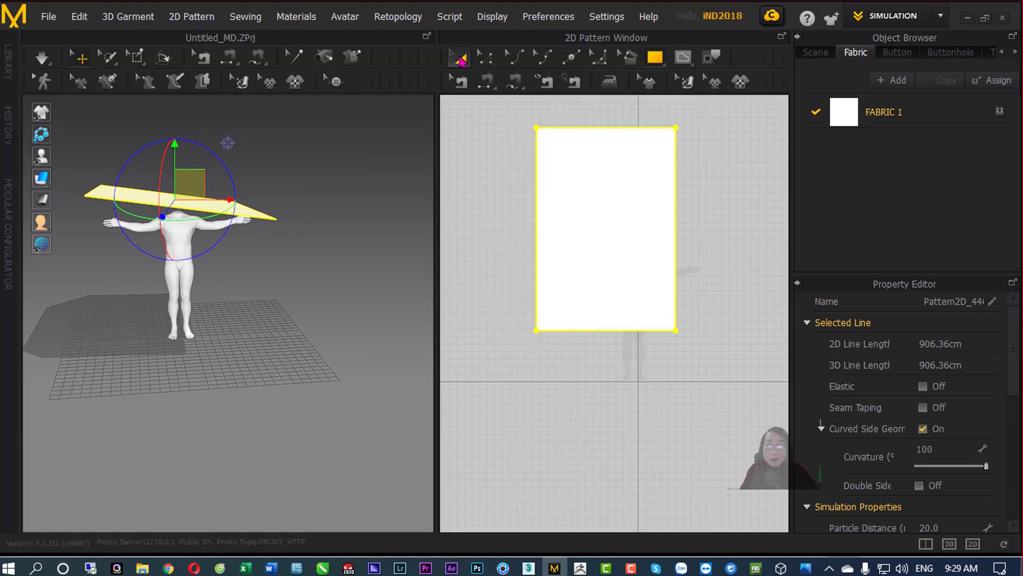
{"action": "left_click", "coordinate": [461, 57]}
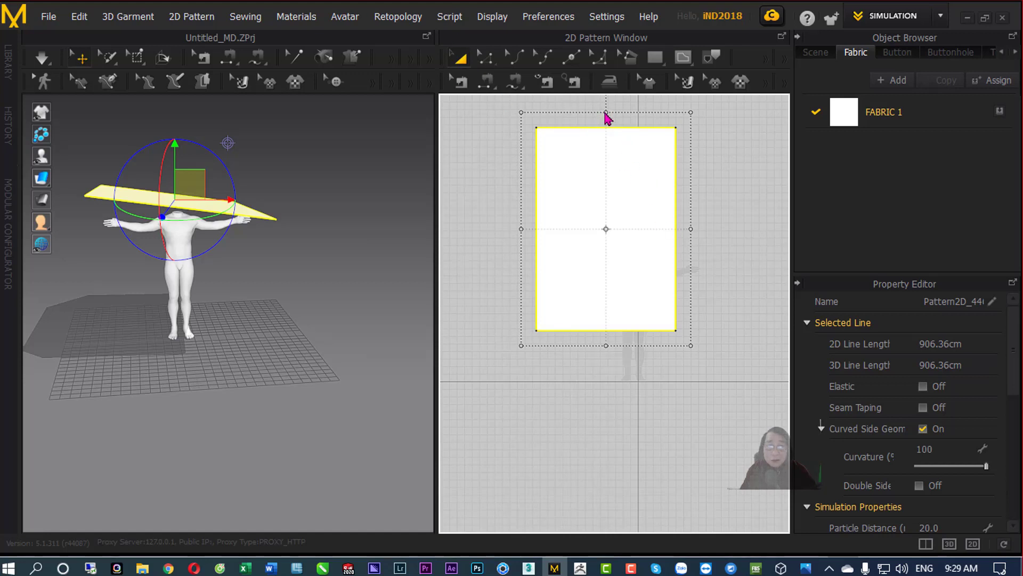
{"action": "key", "text": "ctrl+z"}
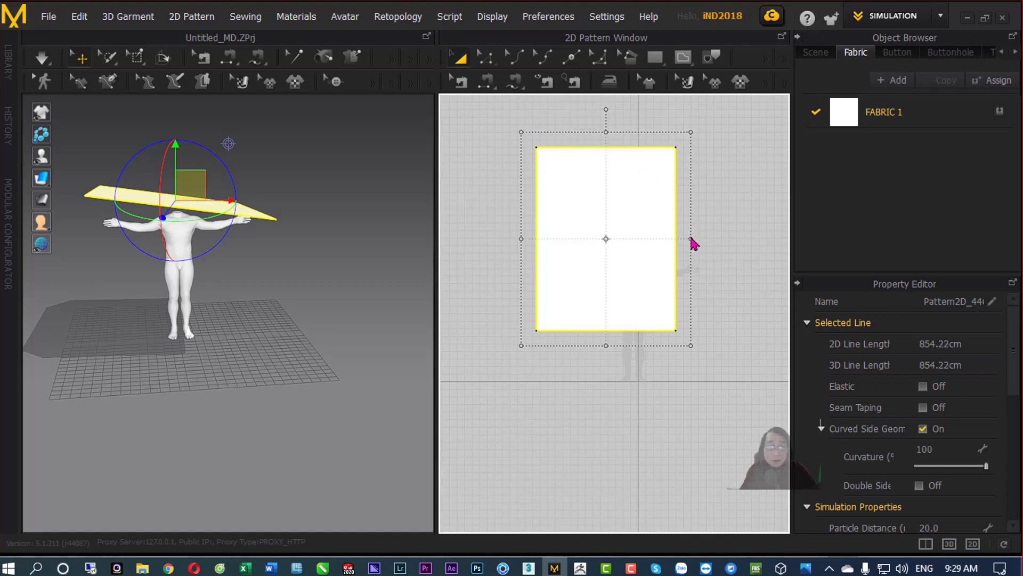
{"action": "left_click_drag", "start_coordinate": [691, 239], "coordinate": [668, 240]}
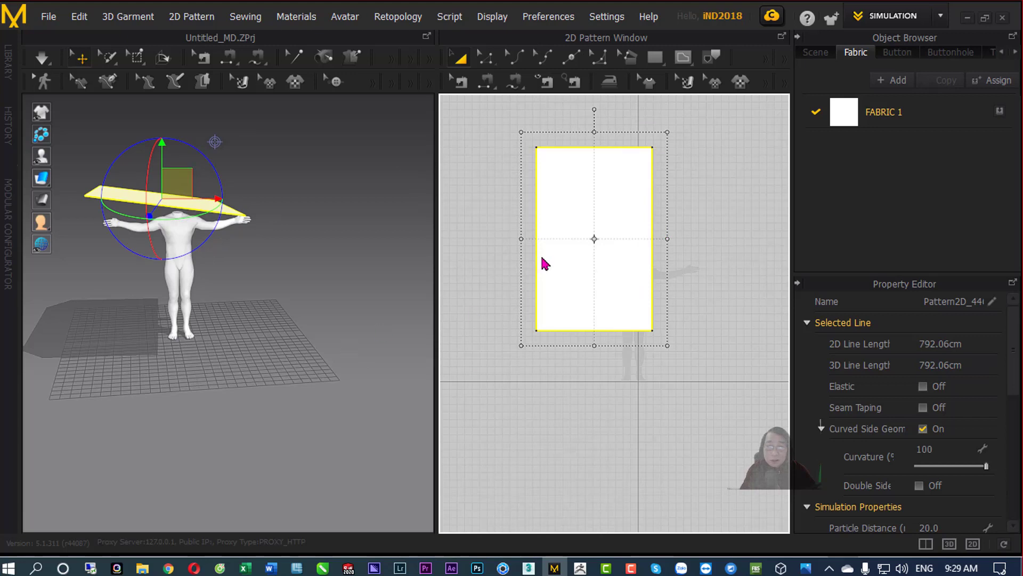
{"action": "left_click_drag", "start_coordinate": [522, 240], "coordinate": [531, 239]}
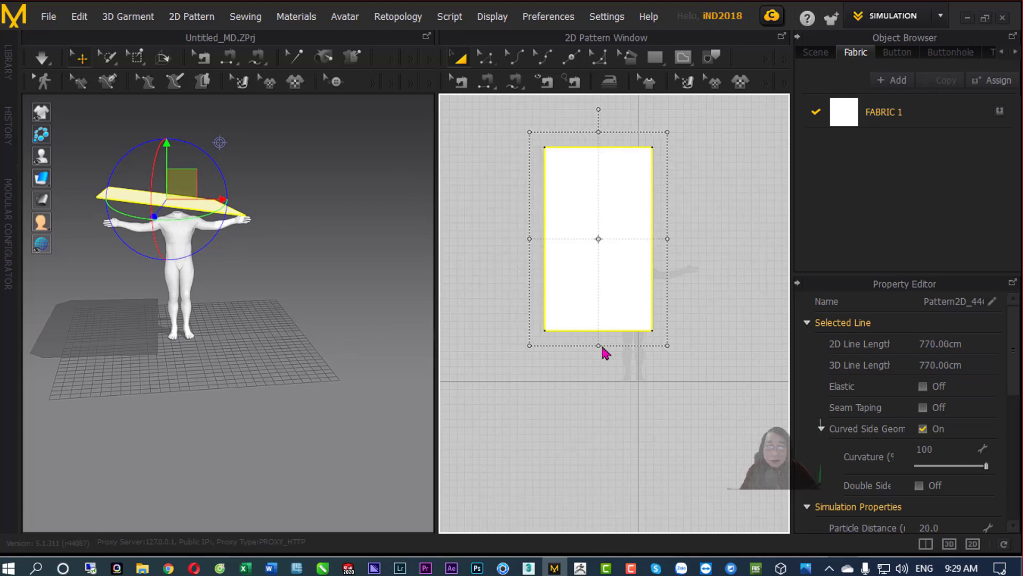
{"action": "left_click_drag", "start_coordinate": [600, 344], "coordinate": [601, 335]}
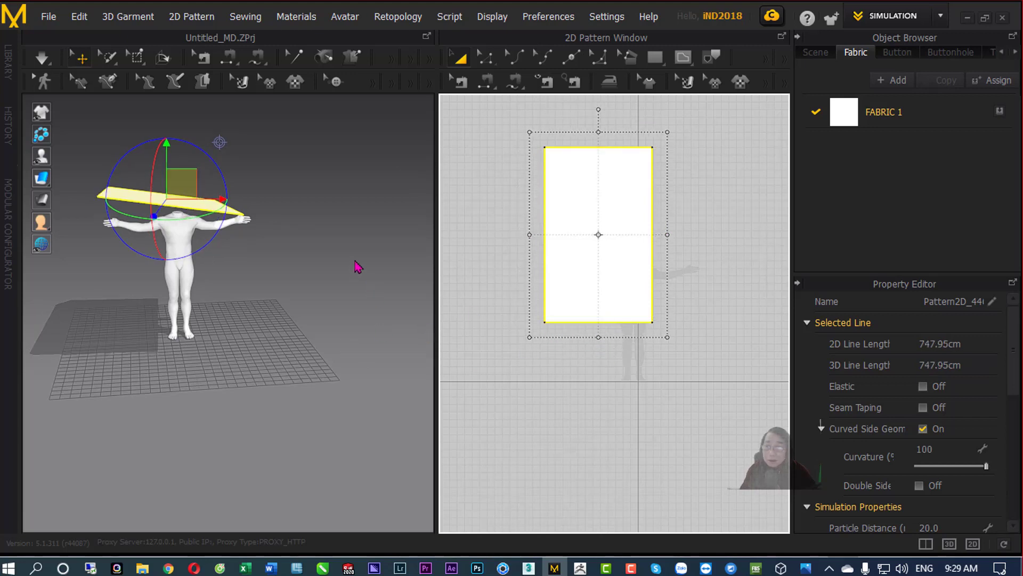
Level and centre the panel over the avatar, then simulate the cloth draping.
{"action": "mouse_move", "coordinate": [207, 182]}
{"action": "left_mouse_down"}
{"action": "mouse_move", "coordinate": [229, 183]}
{"action": "mouse_move", "coordinate": [216, 193]}
{"action": "left_mouse_up"}
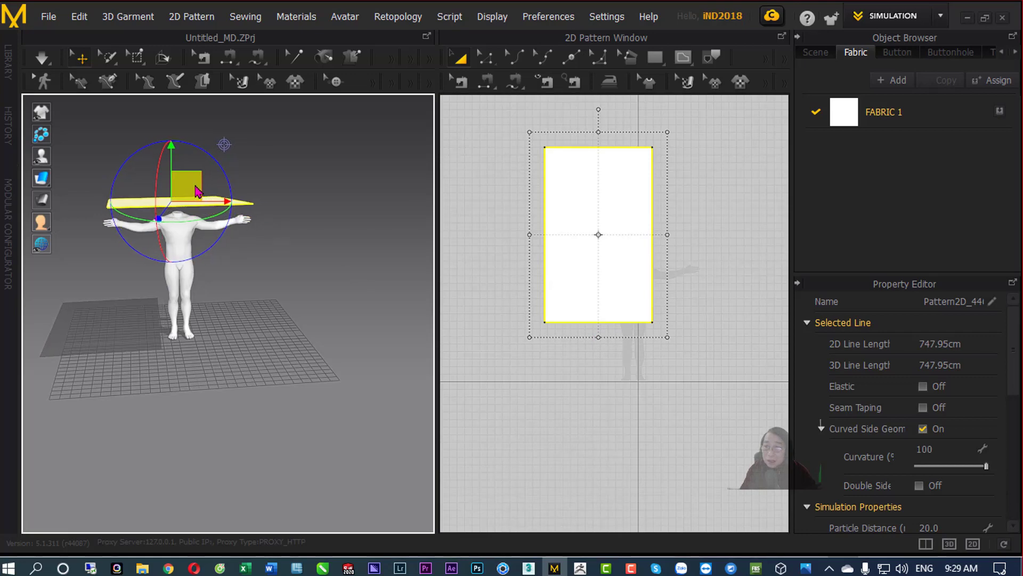
{"action": "mouse_move", "coordinate": [352, 287]}
{"action": "right_mouse_down"}
{"action": "mouse_move", "coordinate": [278, 313]}
{"action": "mouse_move", "coordinate": [206, 286]}
{"action": "mouse_move", "coordinate": [192, 251]}
{"action": "right_mouse_up"}
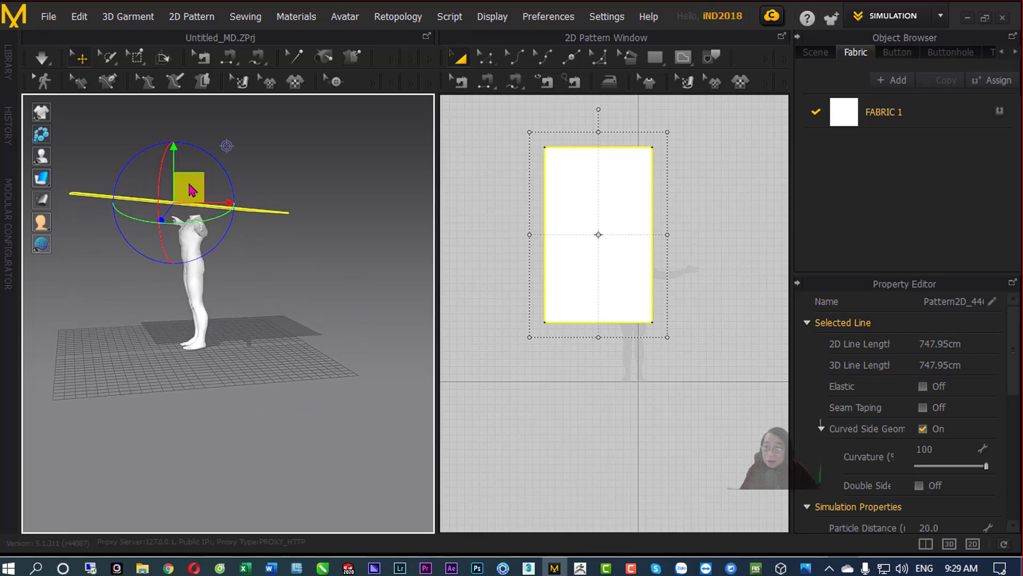
{"action": "left_click_drag", "start_coordinate": [204, 188], "coordinate": [210, 194]}
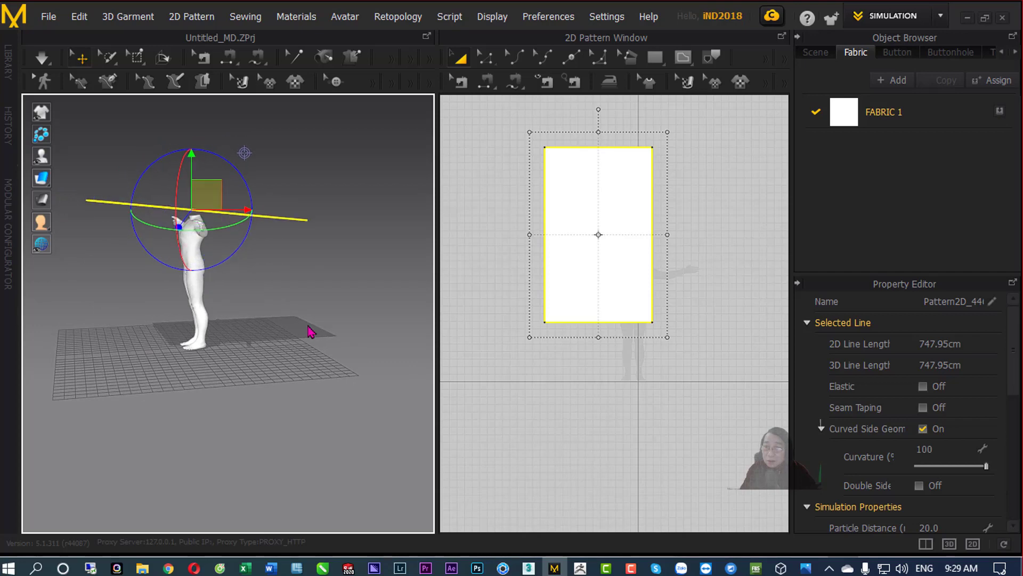
{"action": "mouse_move", "coordinate": [272, 345]}
{"action": "right_mouse_down"}
{"action": "mouse_move", "coordinate": [201, 293]}
{"action": "mouse_move", "coordinate": [43, 319]}
{"action": "right_mouse_up"}
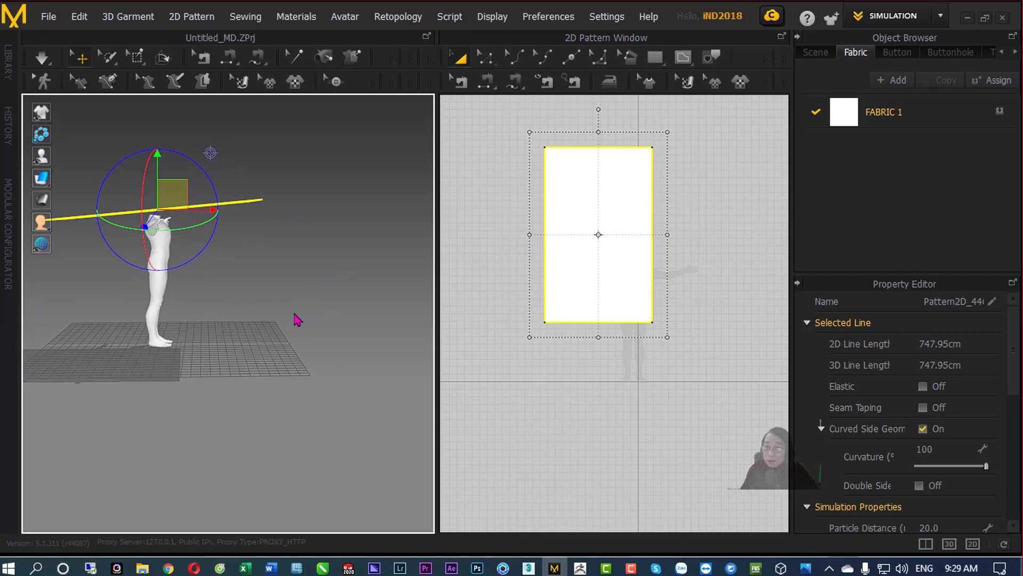
{"action": "mouse_move", "coordinate": [297, 320]}
{"action": "right_mouse_down"}
{"action": "mouse_move", "coordinate": [309, 347]}
{"action": "mouse_move", "coordinate": [136, 334]}
{"action": "right_mouse_up"}
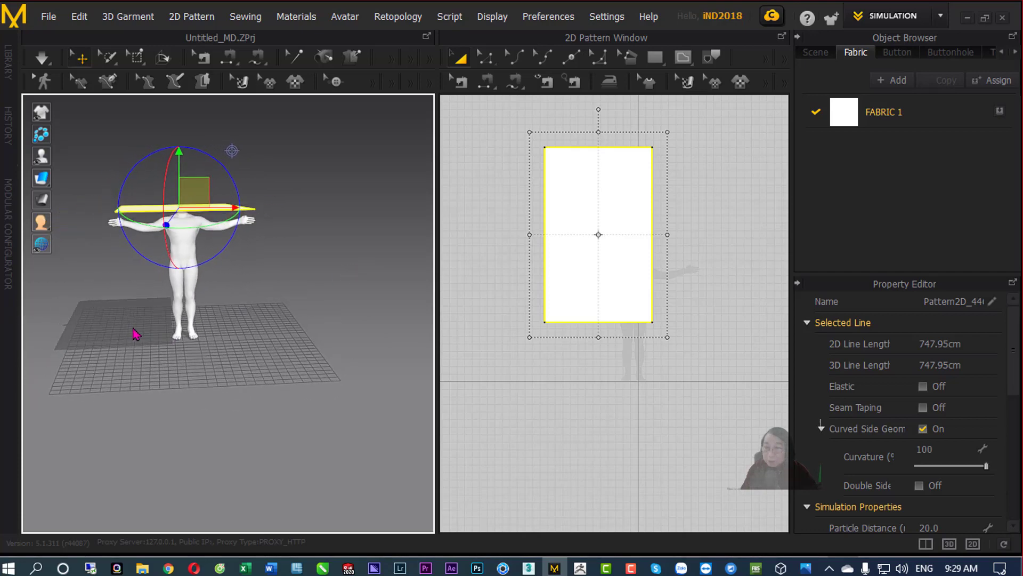
{"action": "key", "text": "space"}
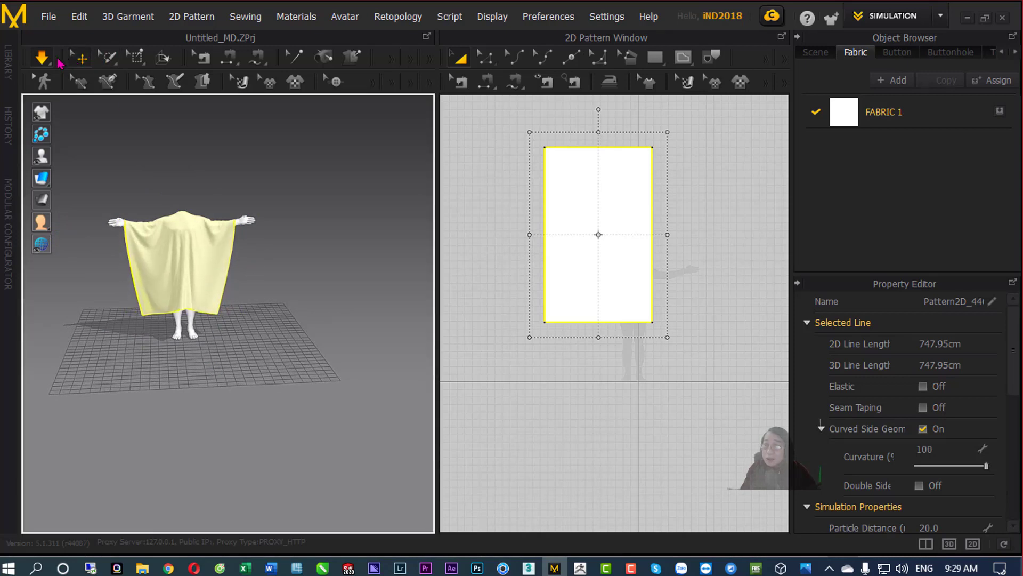
Stop the simulation and select the draped cloth.
{"action": "left_click", "coordinate": [42, 58]}
{"action": "left_click", "coordinate": [192, 300]}
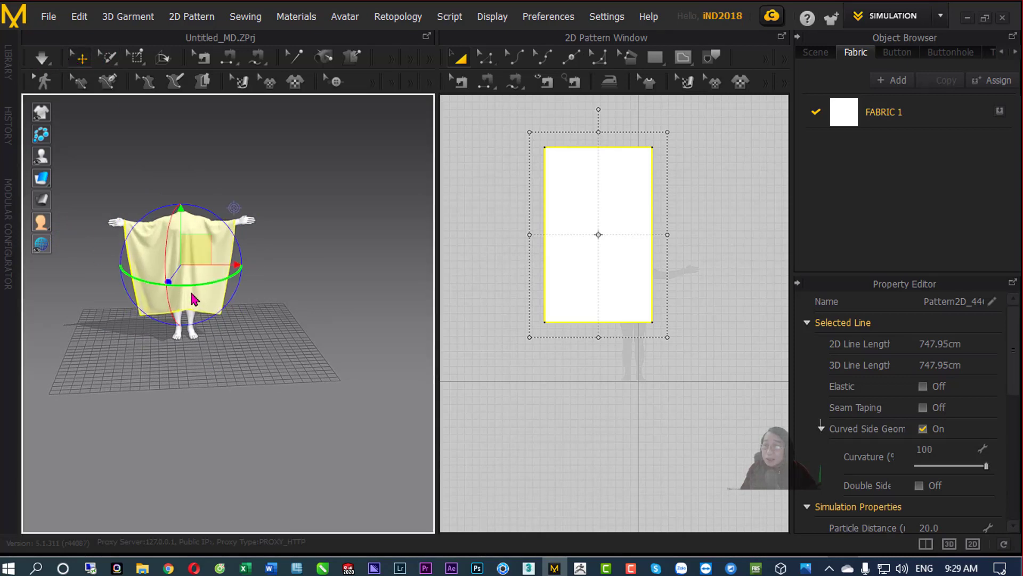
{"action": "left_click", "coordinate": [218, 292]}
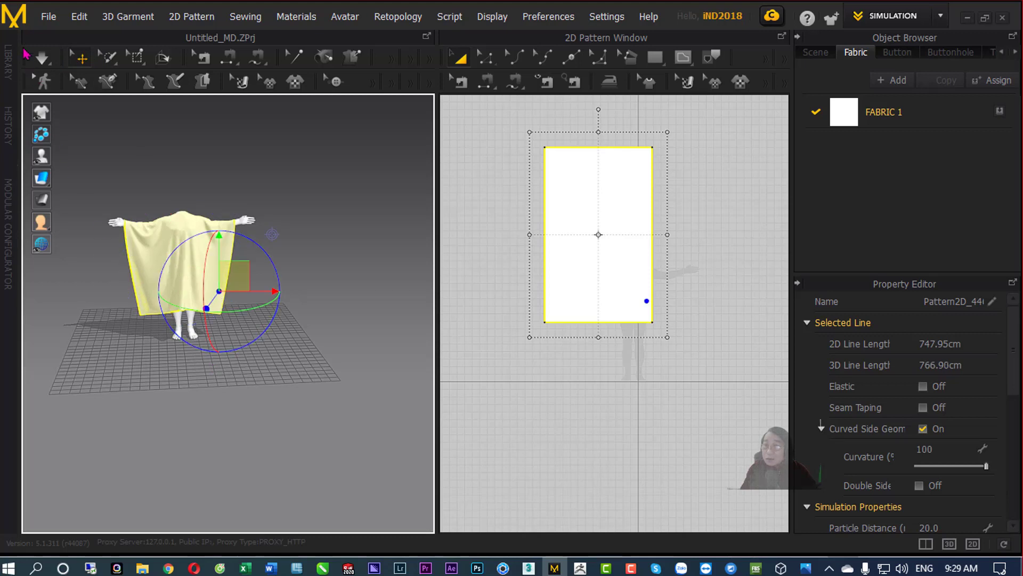
Export the cloth as OBJ named 02 into the Desktop's !.Bai vi du zbrush folder.
{"action": "left_click", "coordinate": [46, 20]}
{"action": "mouse_move", "coordinate": [56, 214]}
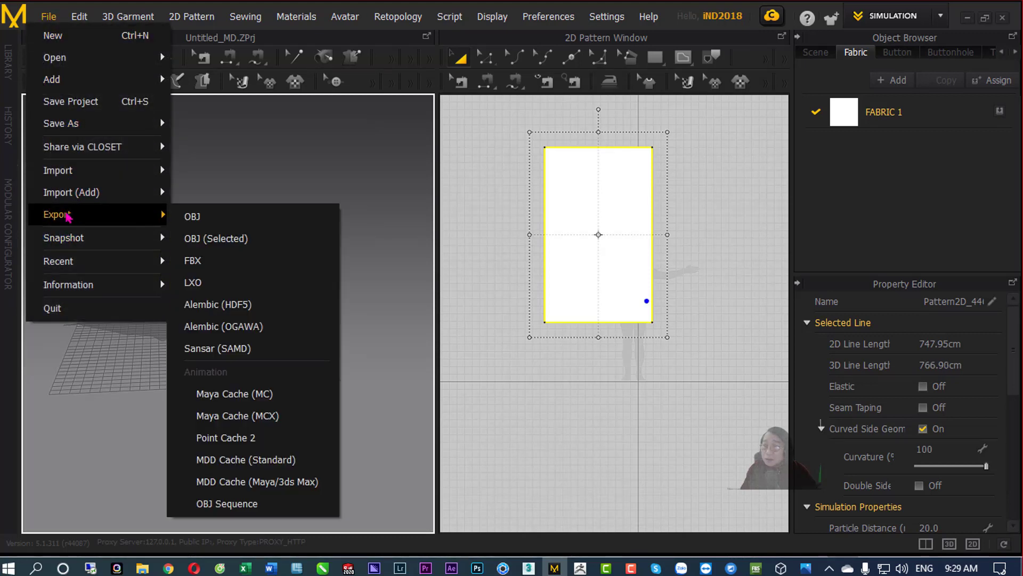
{"action": "left_click", "coordinate": [204, 238]}
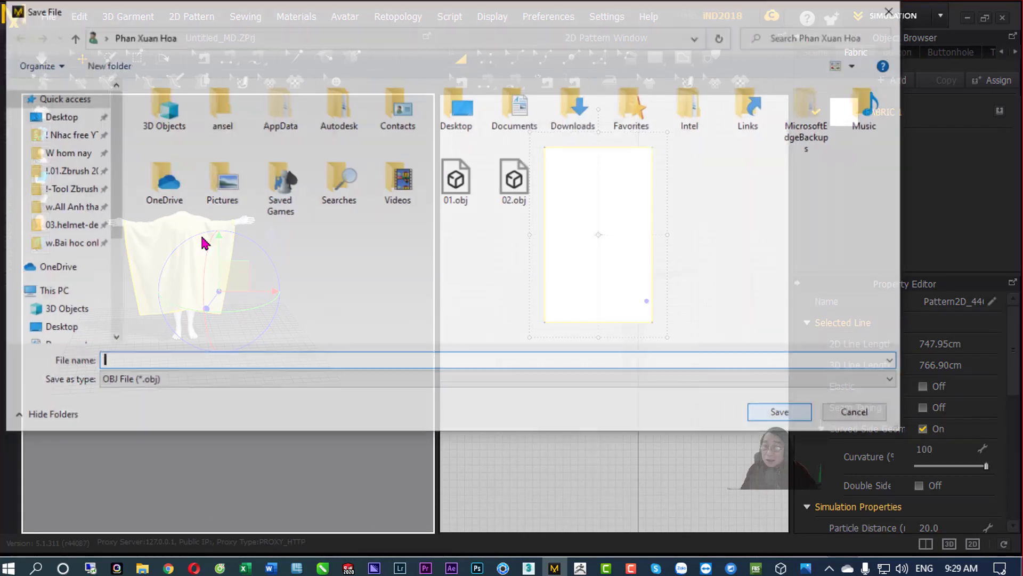
{"action": "left_click", "coordinate": [69, 118]}
{"action": "left_click", "coordinate": [174, 137]}
{"action": "double_click", "coordinate": [175, 138]}
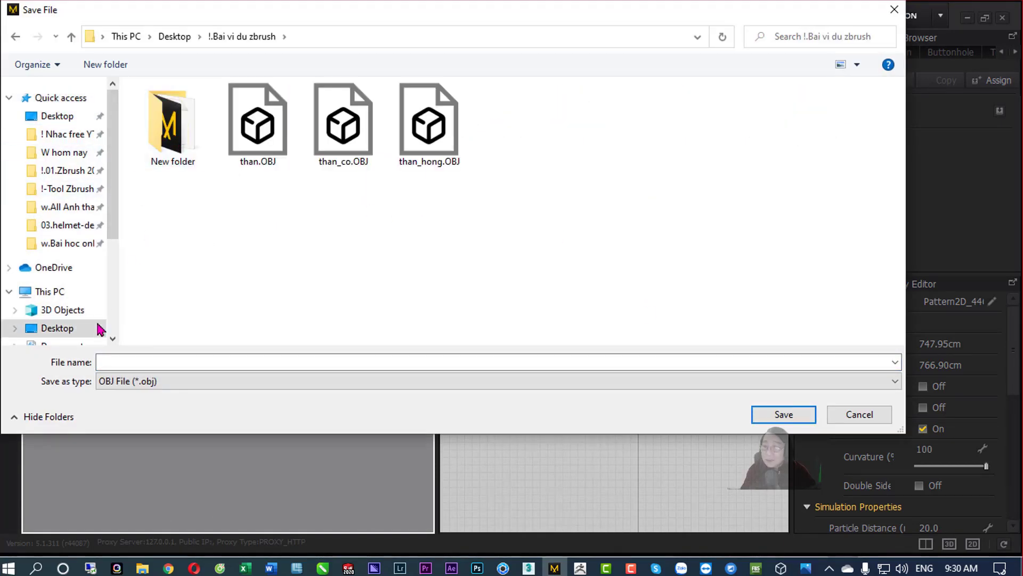
{"action": "left_click", "coordinate": [112, 362]}
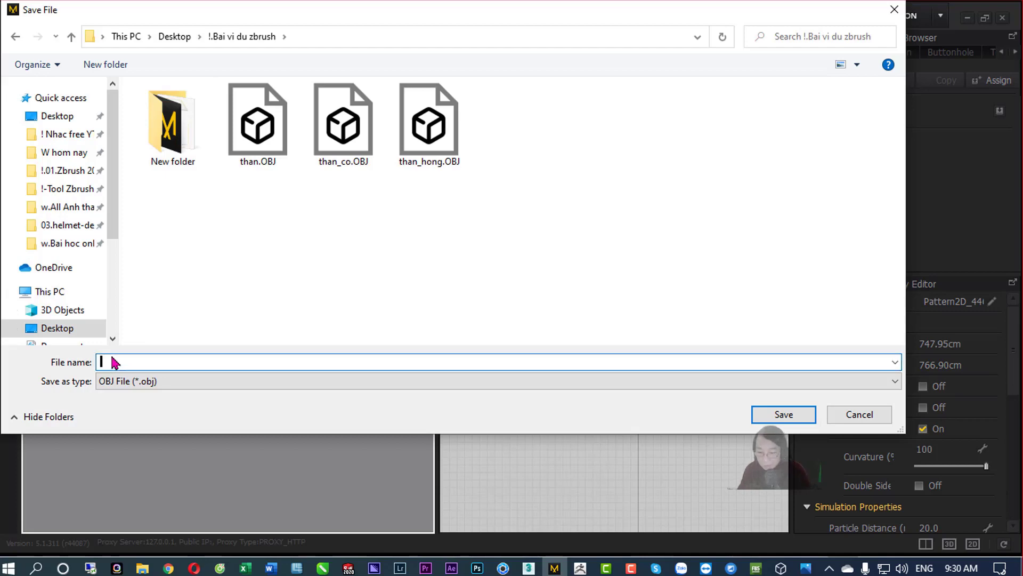
{"action": "type", "text": "02"}
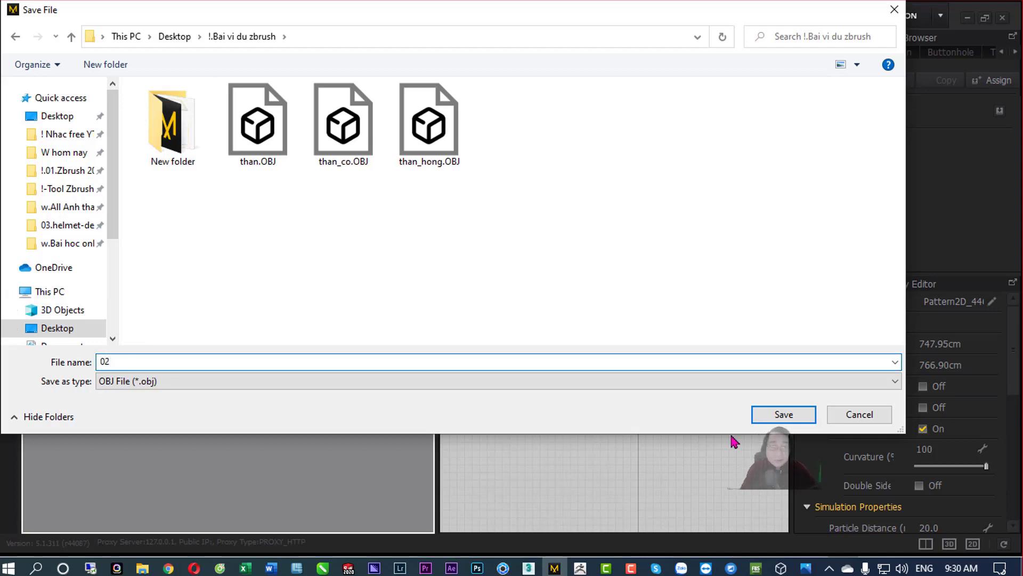
{"action": "left_click", "coordinate": [793, 416]}
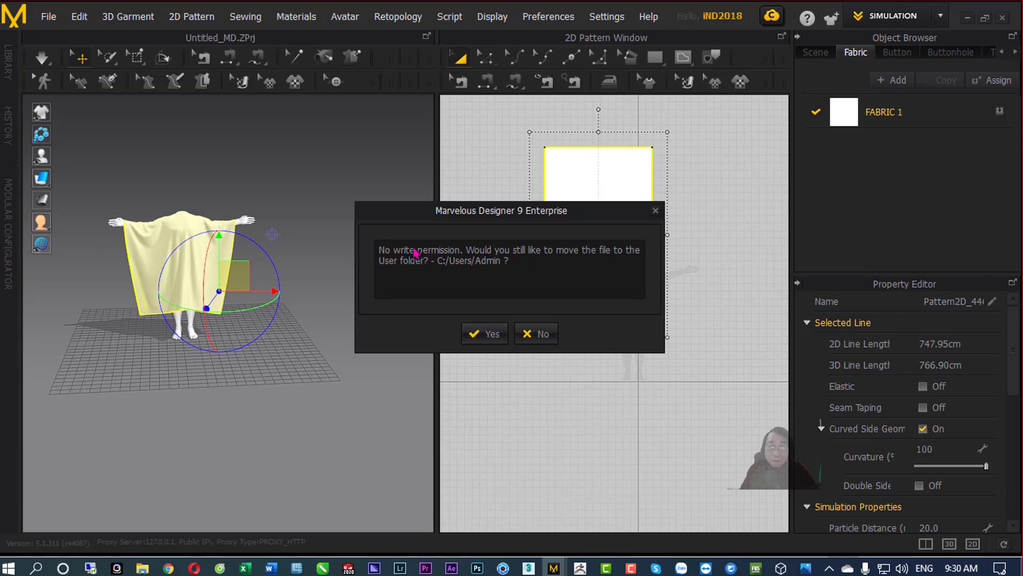
Decline the user-folder move, then create and open a new folder on the Desktop.
{"action": "left_click", "coordinate": [539, 336]}
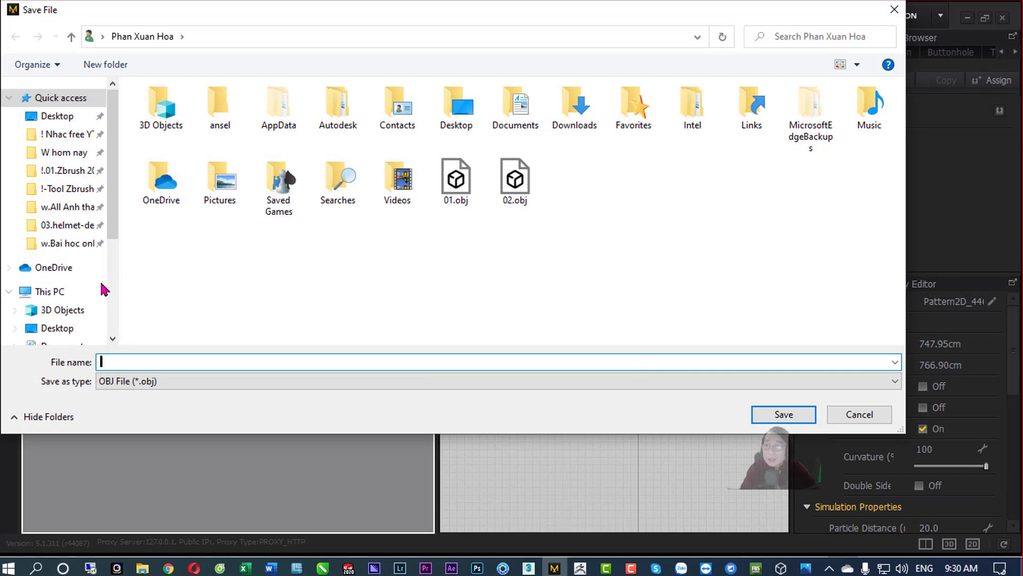
{"action": "left_click", "coordinate": [69, 120]}
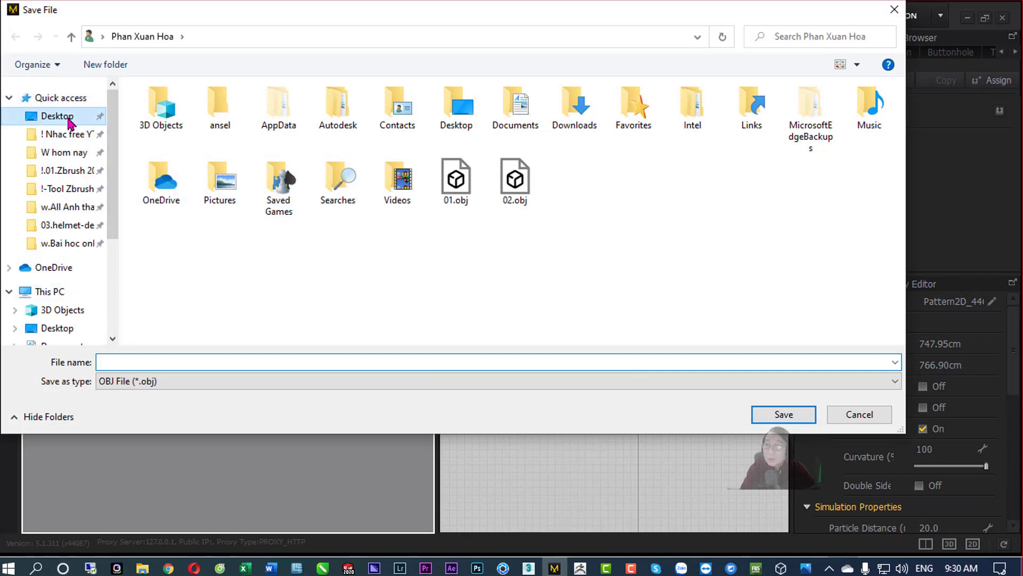
{"action": "right_click", "coordinate": [283, 210]}
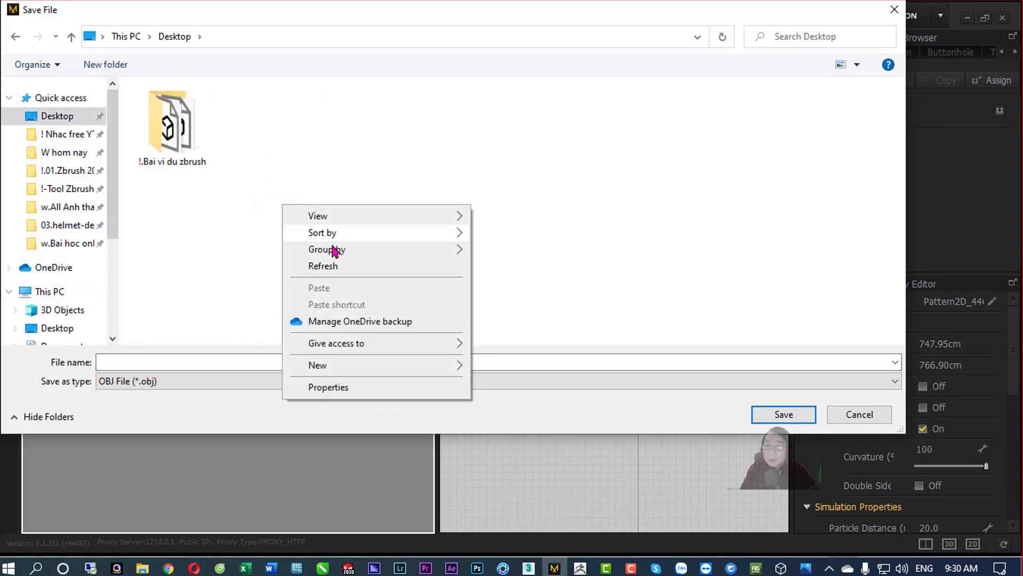
{"action": "mouse_move", "coordinate": [336, 364]}
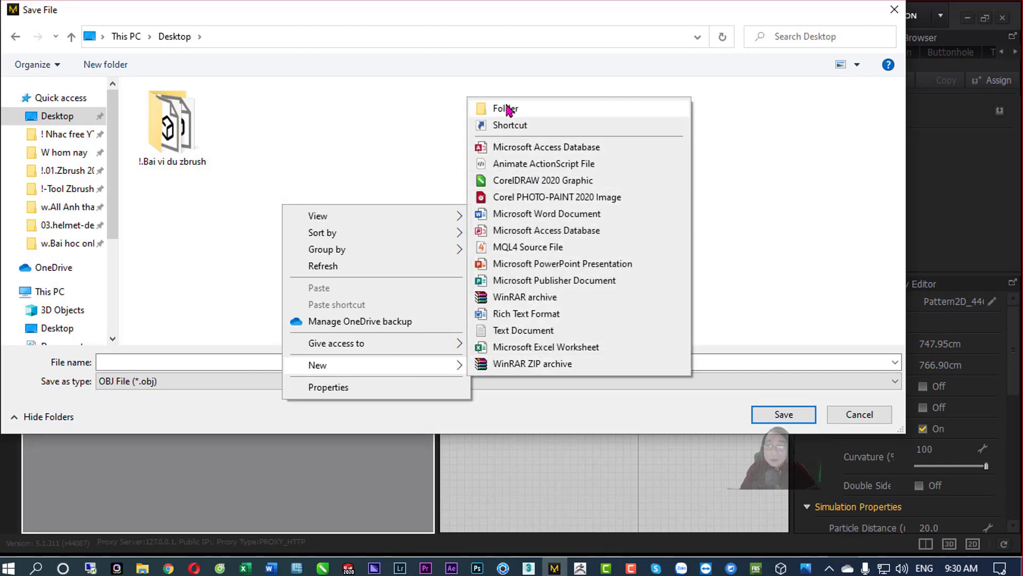
{"action": "left_click", "coordinate": [507, 110]}
{"action": "left_click", "coordinate": [397, 220]}
{"action": "double_click", "coordinate": [263, 137]}
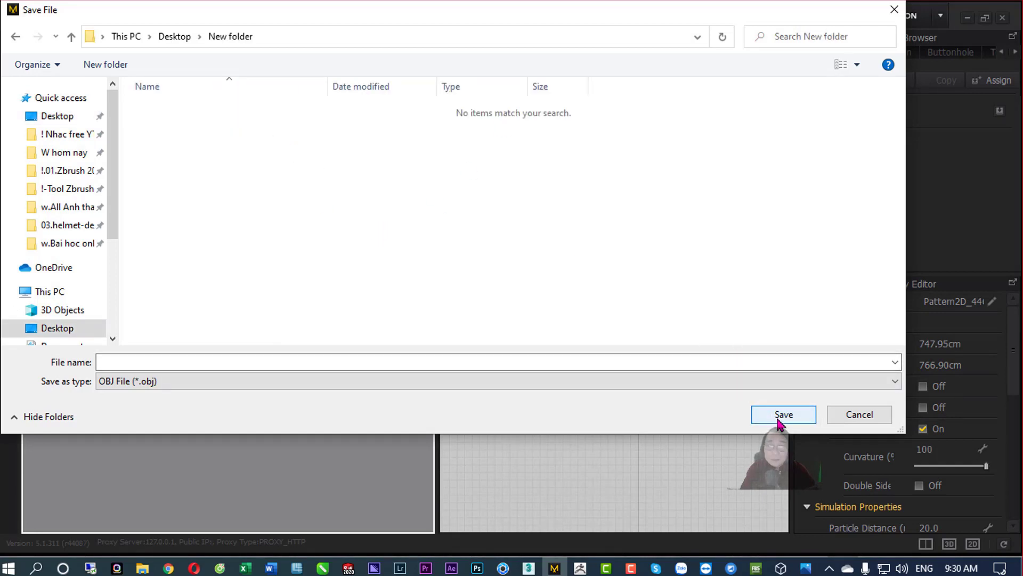
Save the OBJ as 01 and accept the user-folder fallback on the permission prompt.
{"action": "left_click", "coordinate": [253, 366]}
{"action": "type", "text": "0"}
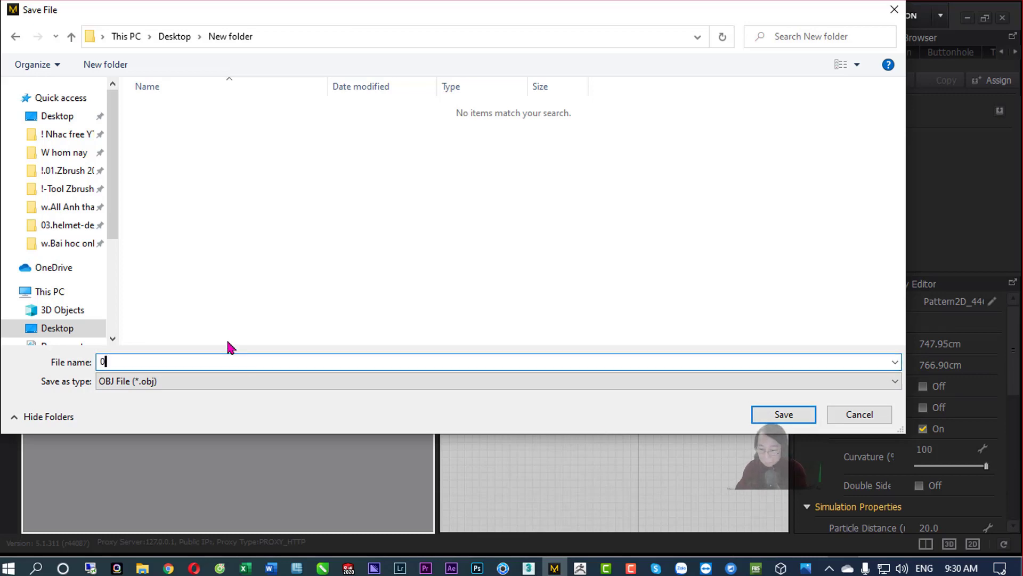
{"action": "type", "text": "1"}
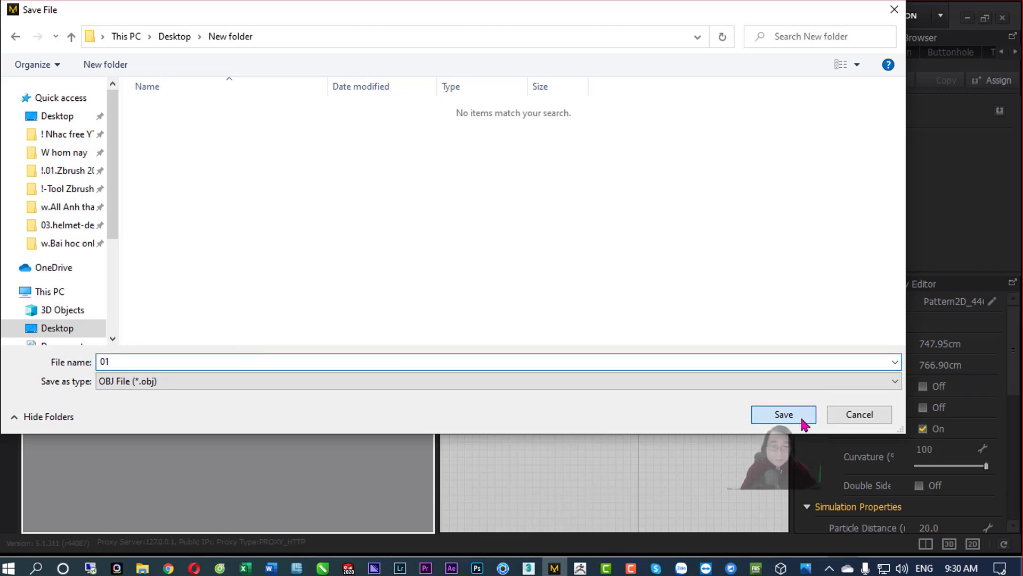
{"action": "left_click", "coordinate": [783, 414]}
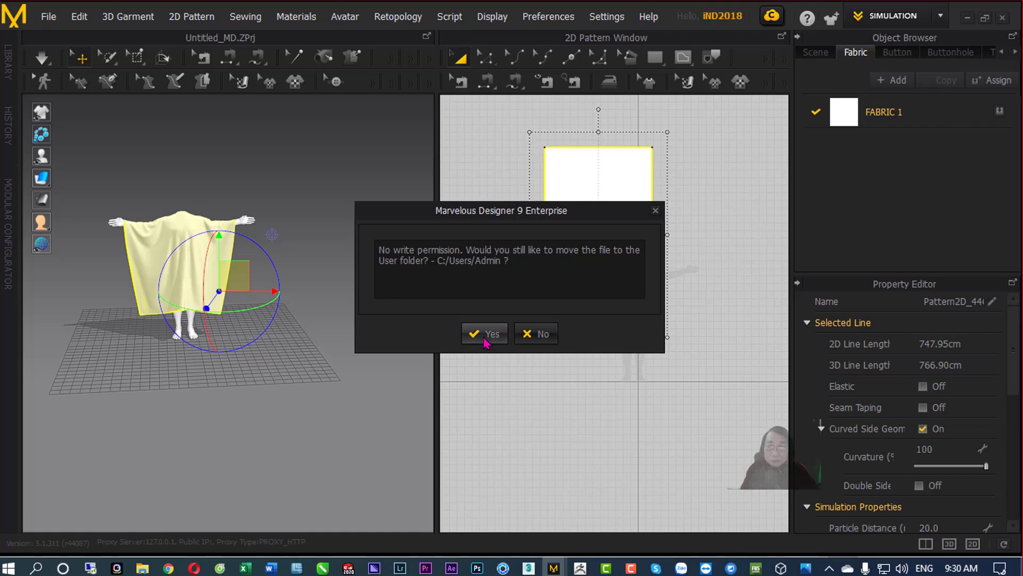
{"action": "left_click", "coordinate": [486, 335]}
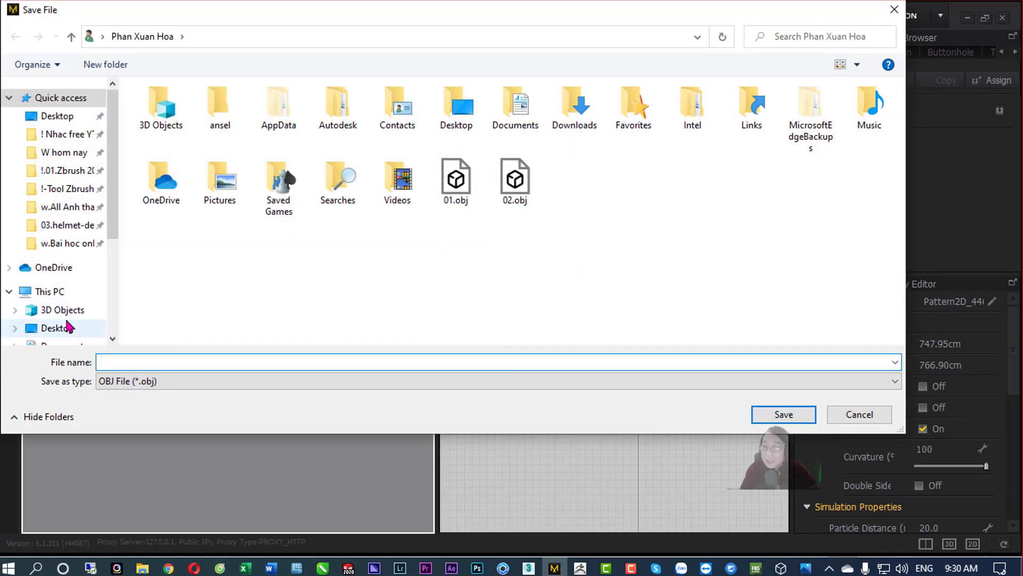
Create a New folder on Setup (E:) and save the export as 01 inside it.
{"action": "scroll", "coordinate": [80, 224], "scroll_direction": "down", "scroll_amount": 1}
{"action": "scroll", "coordinate": [120, 266], "scroll_direction": "down", "scroll_amount": 2}
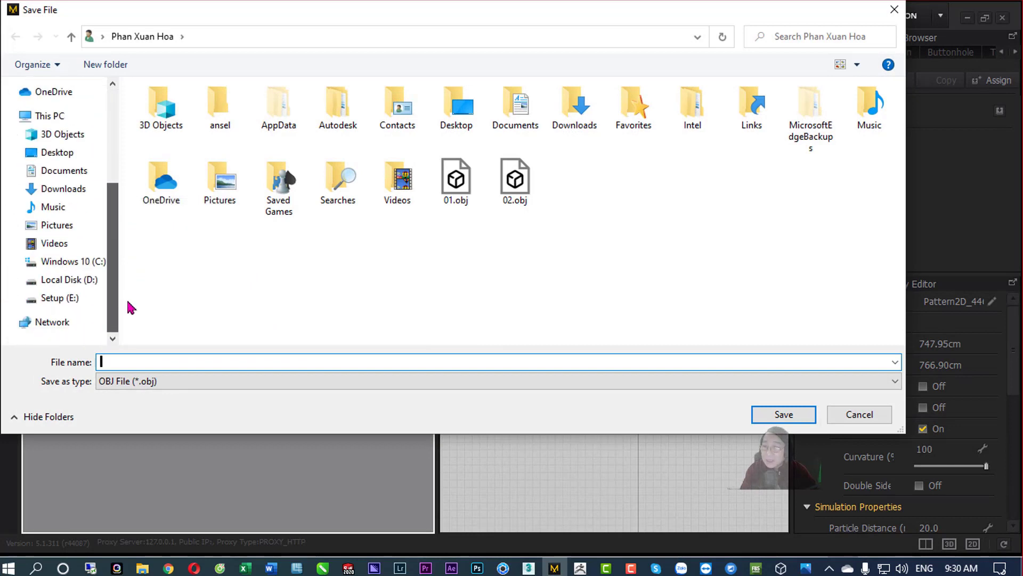
{"action": "left_click", "coordinate": [71, 299]}
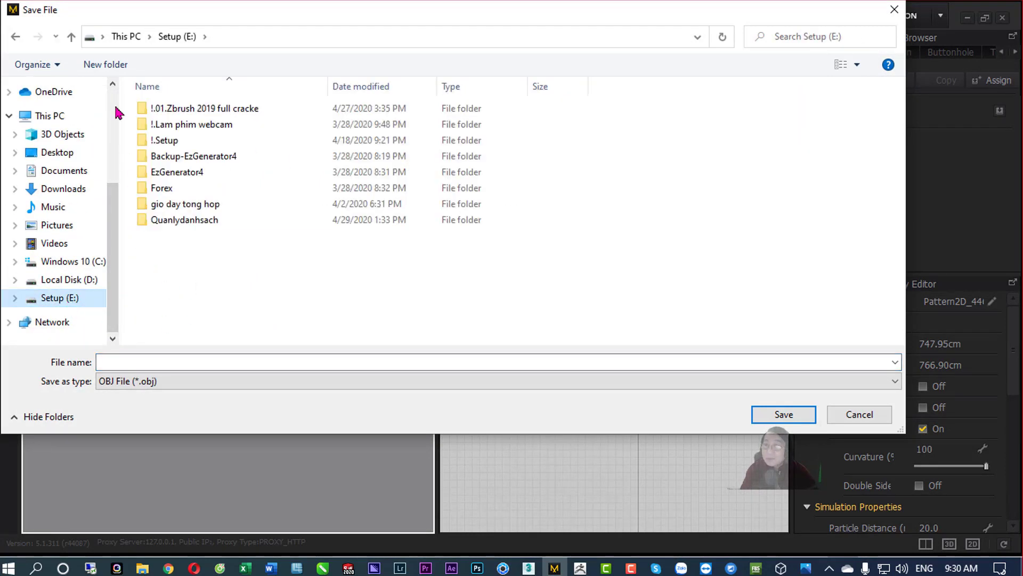
{"action": "right_click", "coordinate": [191, 302]}
{"action": "mouse_move", "coordinate": [225, 461]}
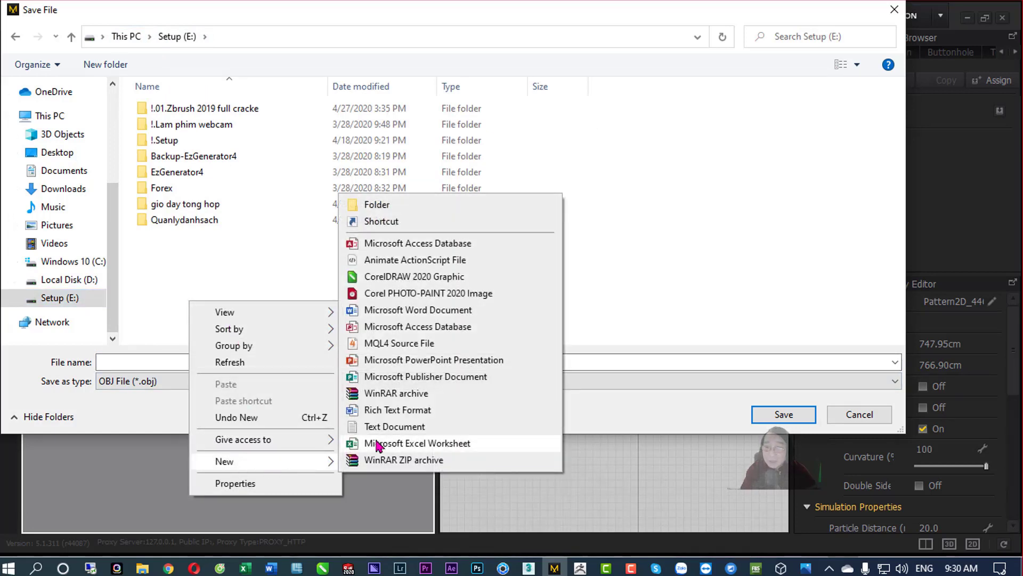
{"action": "left_click", "coordinate": [379, 205]}
{"action": "left_click", "coordinate": [214, 280]}
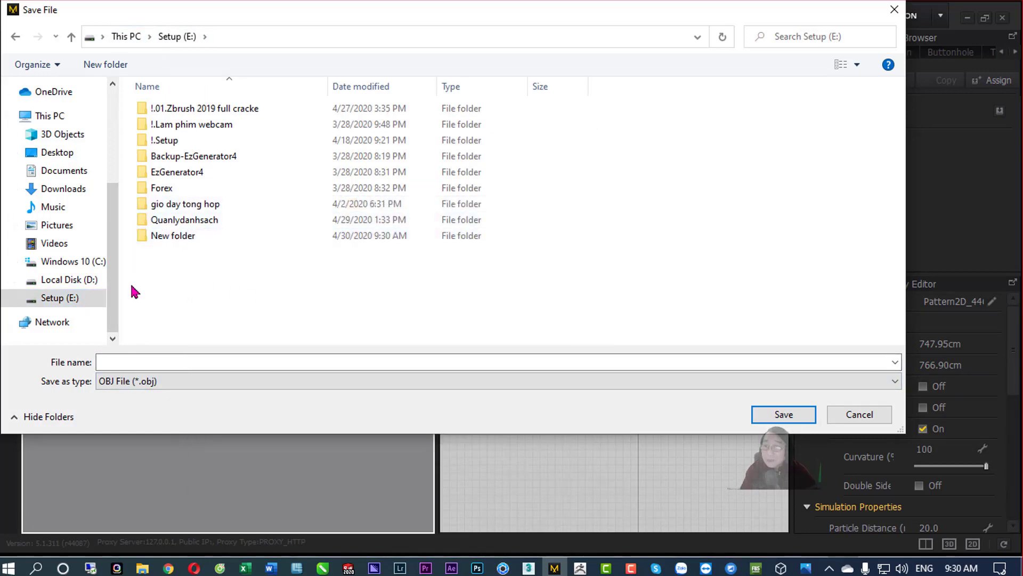
{"action": "double_click", "coordinate": [158, 237]}
{"action": "left_click", "coordinate": [113, 367]}
{"action": "type", "text": "01"}
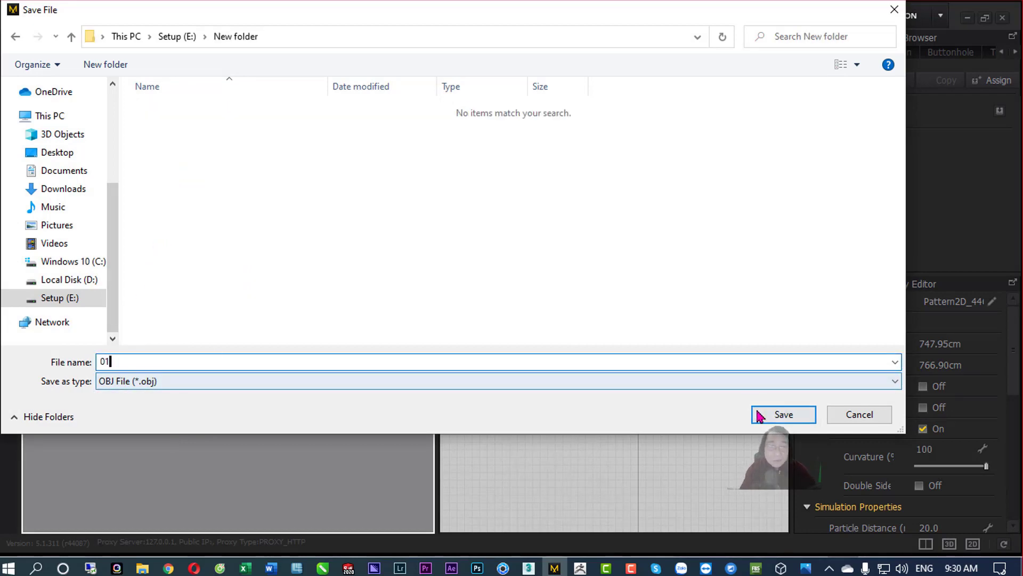
{"action": "left_click", "coordinate": [768, 415]}
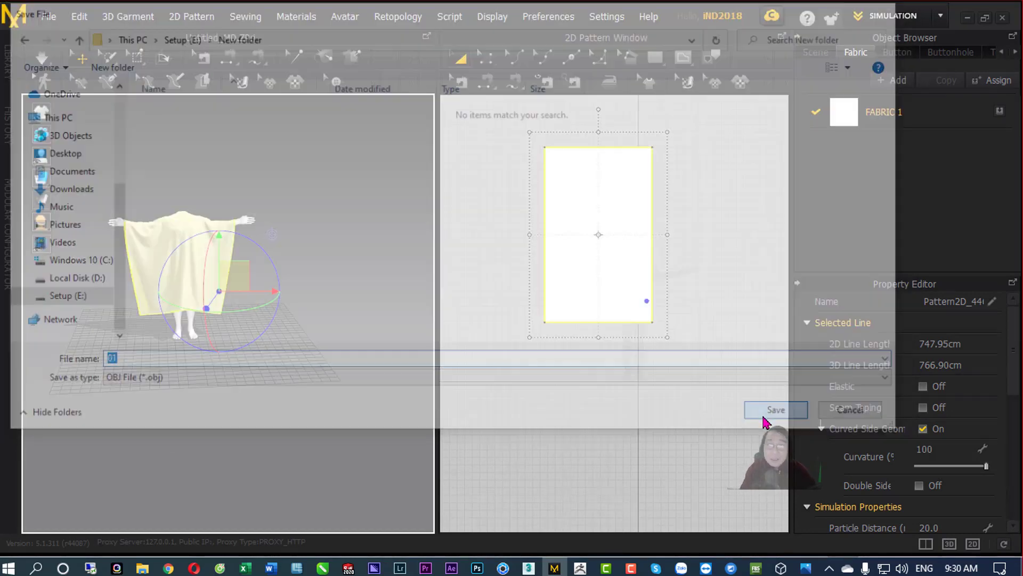
Review the Export OBJ settings sections and confirm with OK.
{"action": "left_click", "coordinate": [633, 274]}
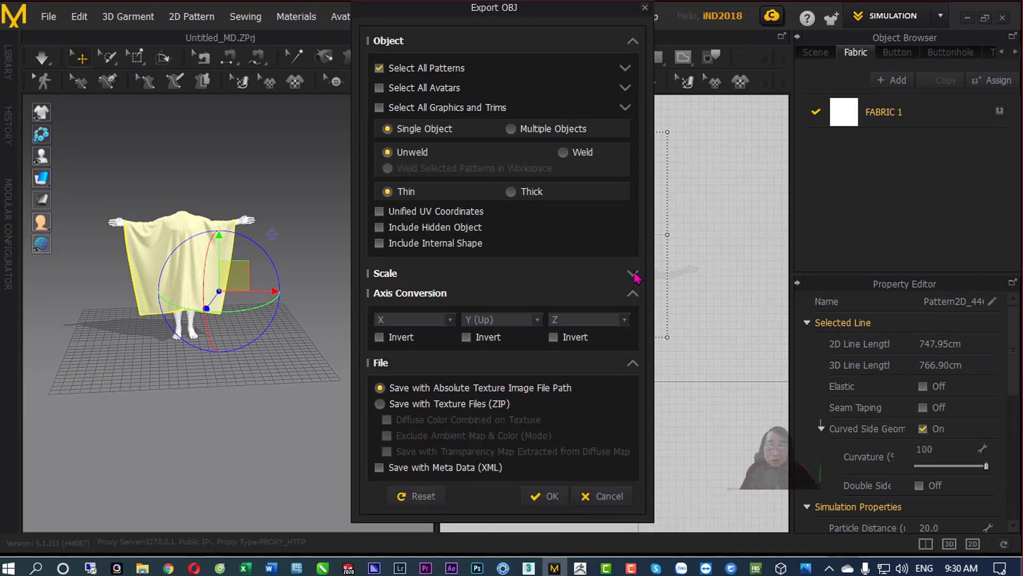
{"action": "left_click", "coordinate": [626, 108]}
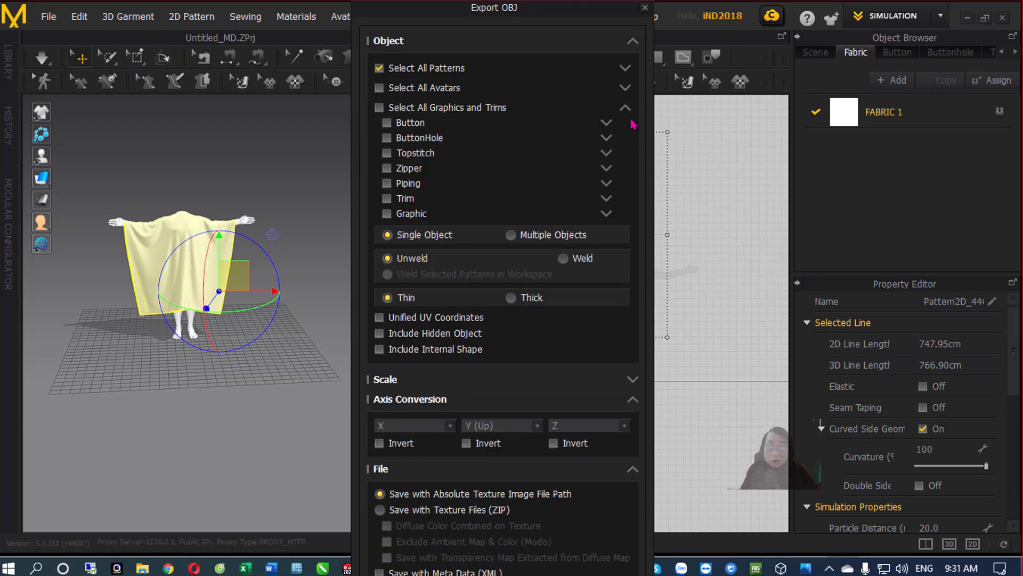
{"action": "left_click", "coordinate": [625, 108]}
{"action": "left_click", "coordinate": [633, 363]}
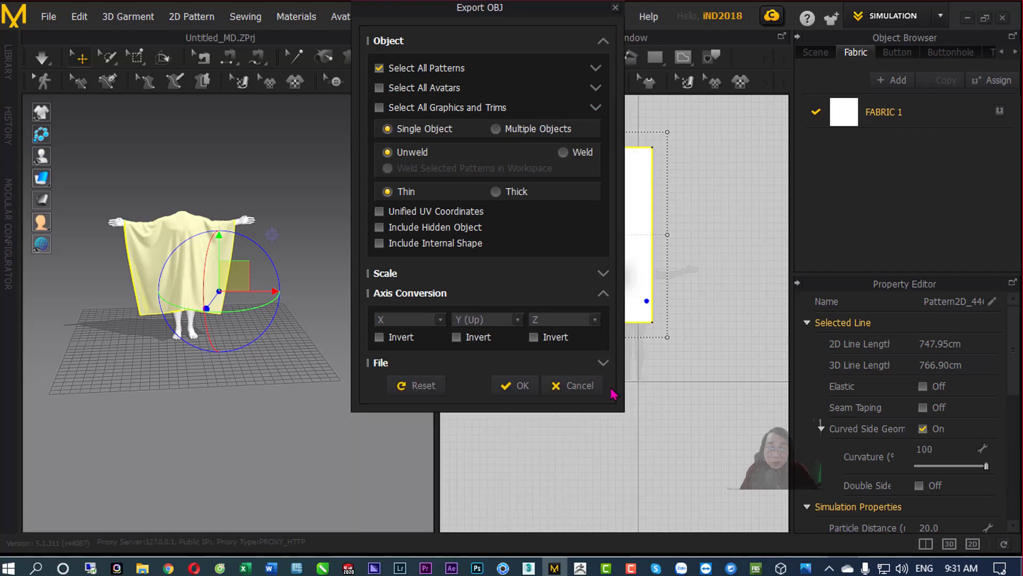
{"action": "left_click", "coordinate": [522, 386]}
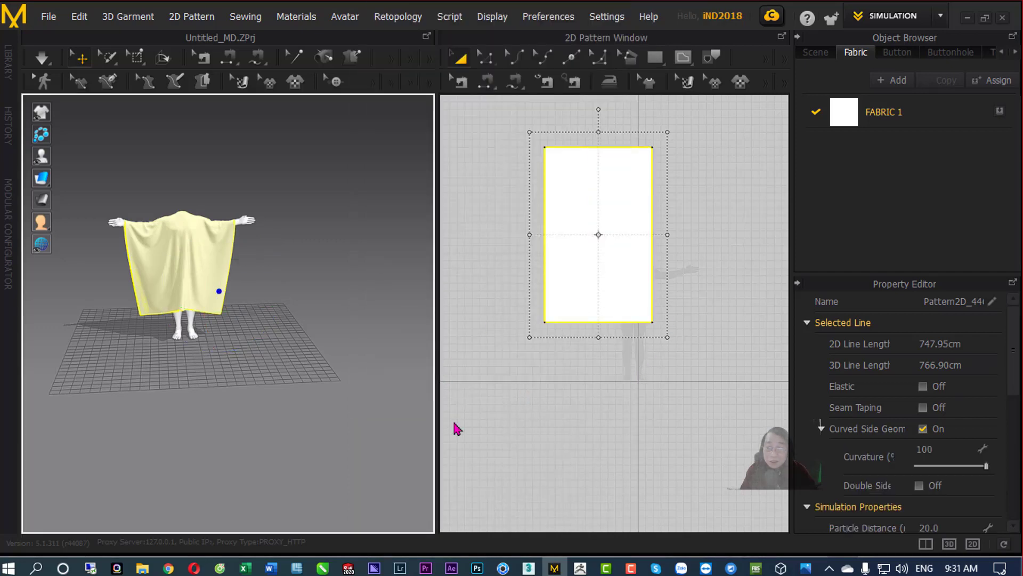
Open File Explorer and navigate to New folder on Setup (E:).
{"action": "left_click", "coordinate": [142, 568]}
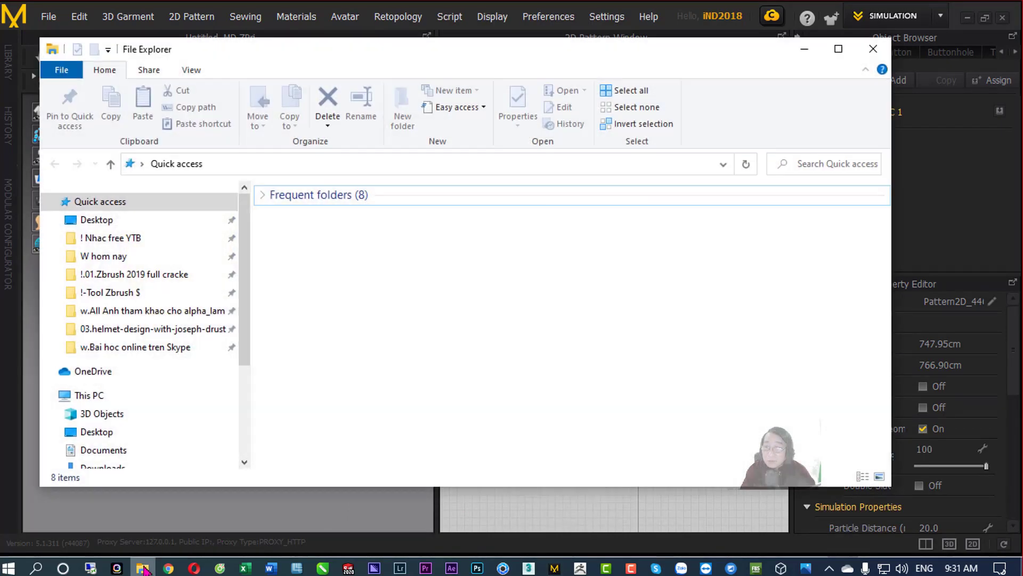
{"action": "left_click_drag", "start_coordinate": [244, 327], "coordinate": [244, 414]}
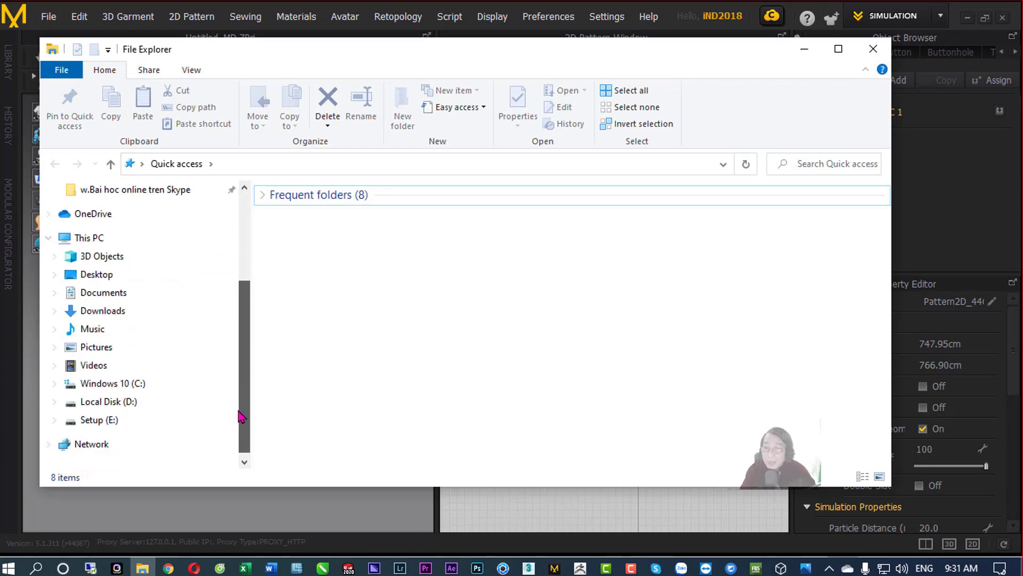
{"action": "left_click", "coordinate": [121, 423]}
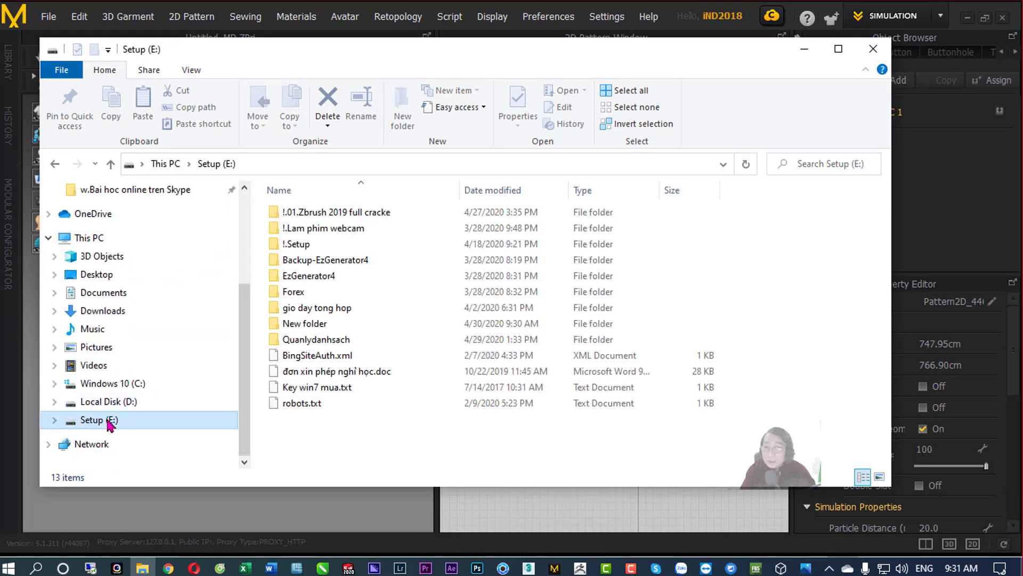
{"action": "double_click", "coordinate": [309, 323]}
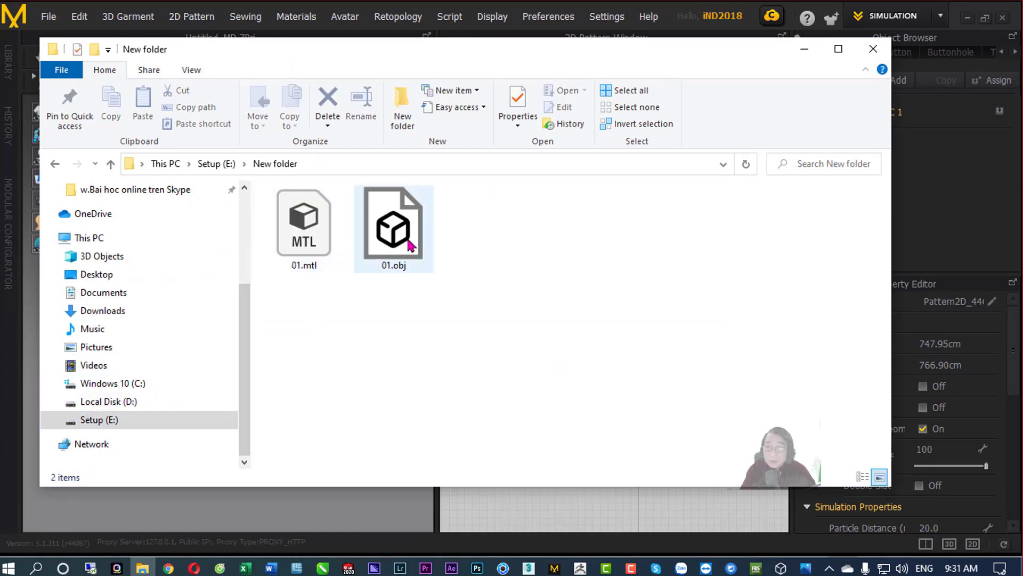
{"action": "left_click", "coordinate": [115, 420]}
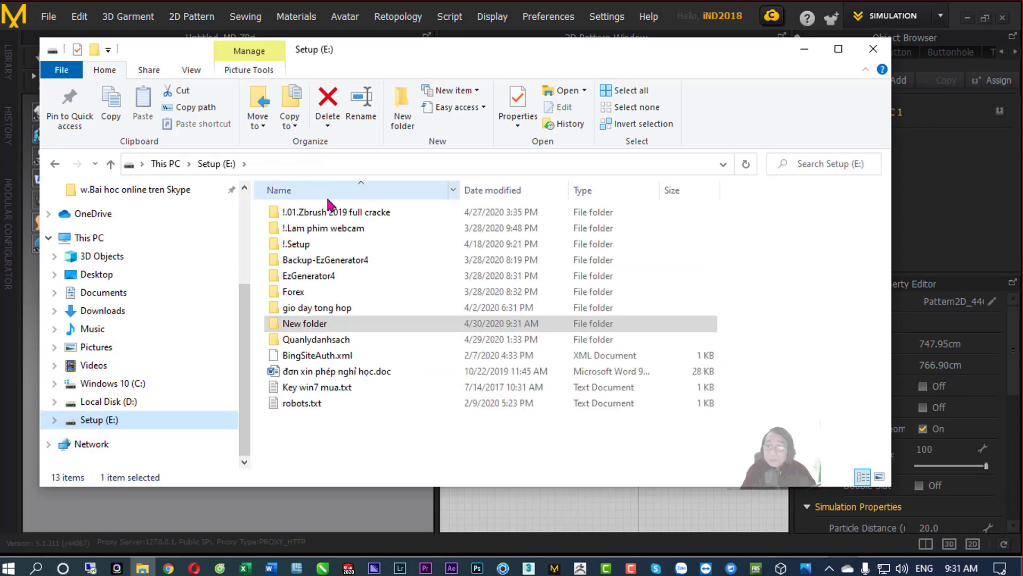
{"action": "double_click", "coordinate": [314, 326]}
Select 01.obj and 01.mtl together (2.81 MB) and close File Explorer.
{"action": "left_click", "coordinate": [386, 263]}
{"action": "left_click", "coordinate": [330, 254]}
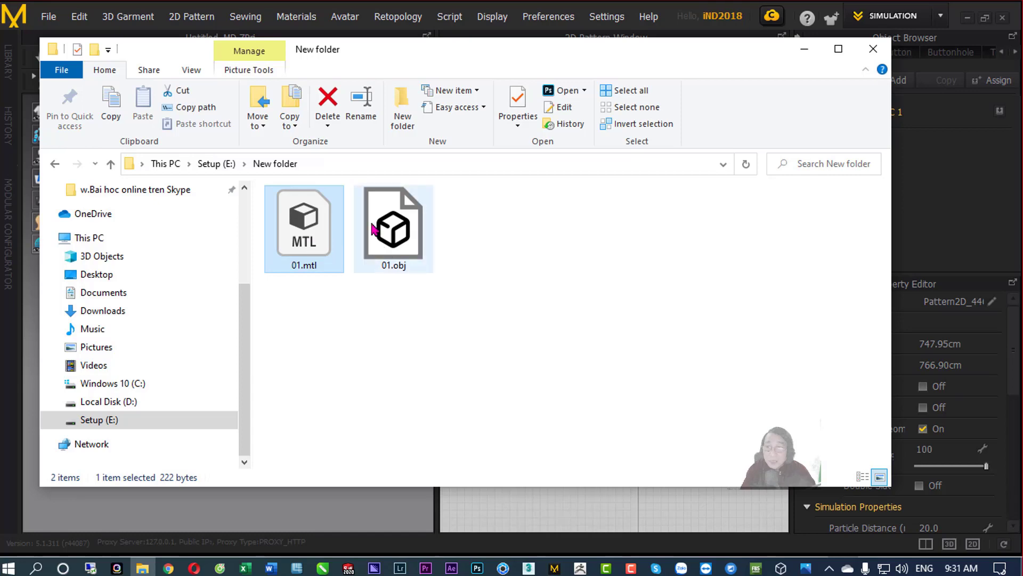
{"action": "mouse_move", "coordinate": [394, 315]}
{"action": "left_mouse_down"}
{"action": "mouse_move", "coordinate": [376, 244]}
{"action": "mouse_move", "coordinate": [339, 251]}
{"action": "left_mouse_up"}
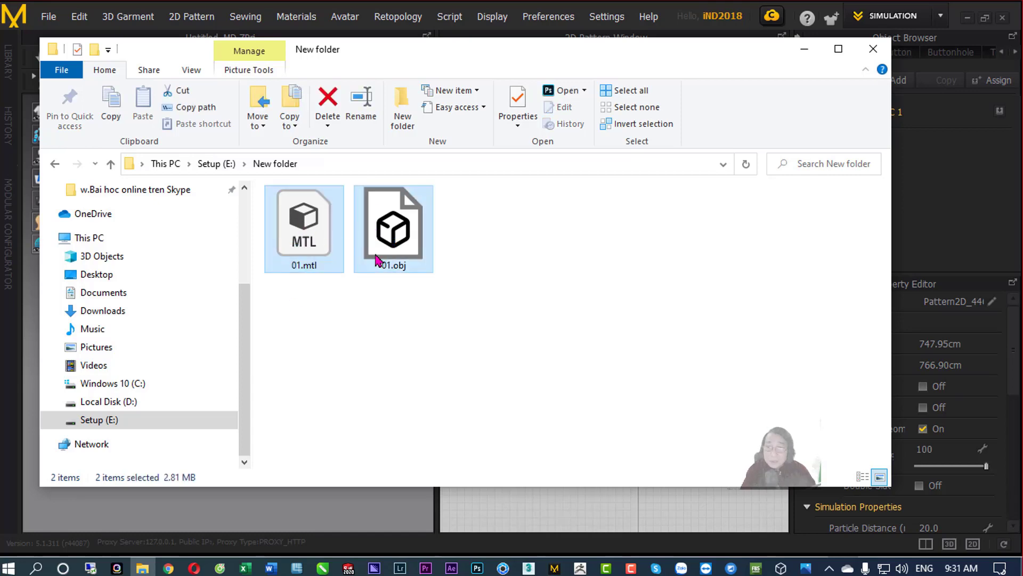
{"action": "left_click", "coordinate": [874, 51]}
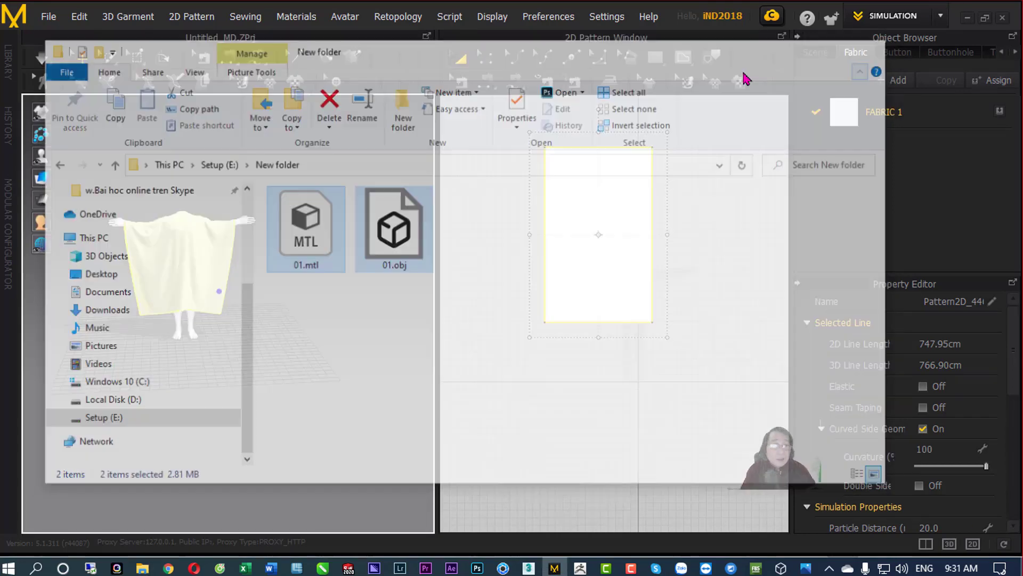
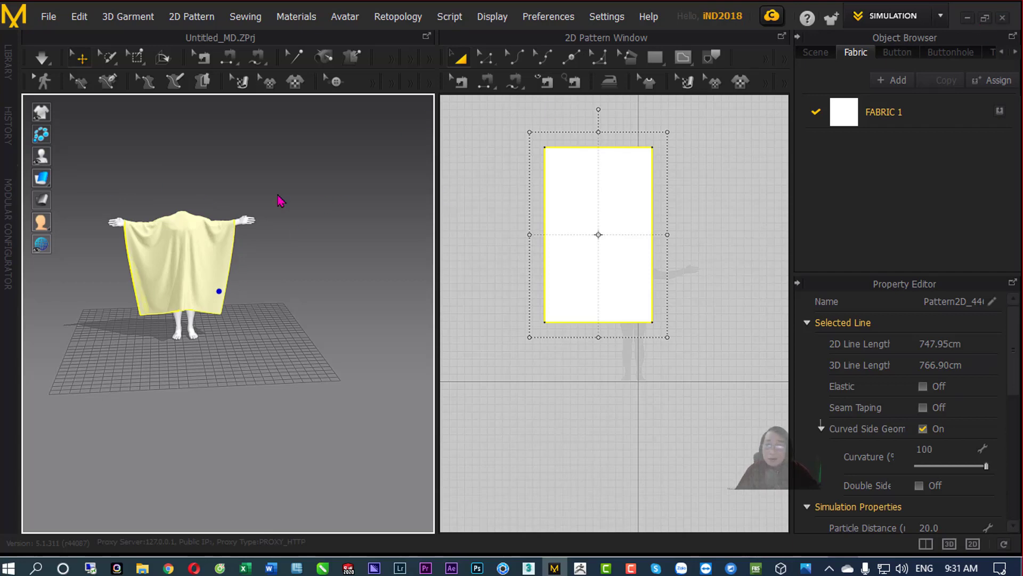
Close the poncho project without saving its changes.
{"action": "left_click", "coordinate": [1004, 19]}
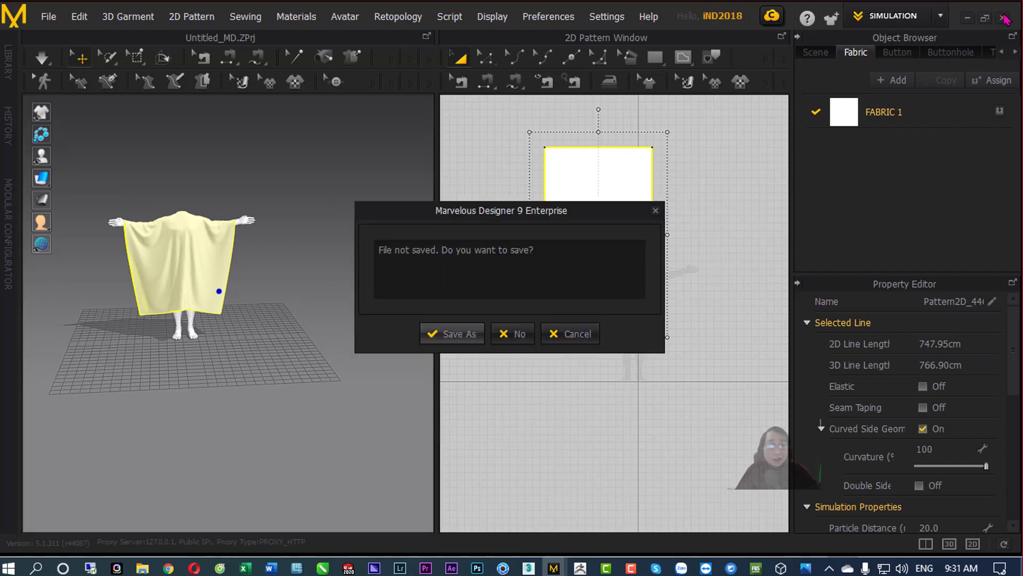
{"action": "left_click", "coordinate": [510, 333]}
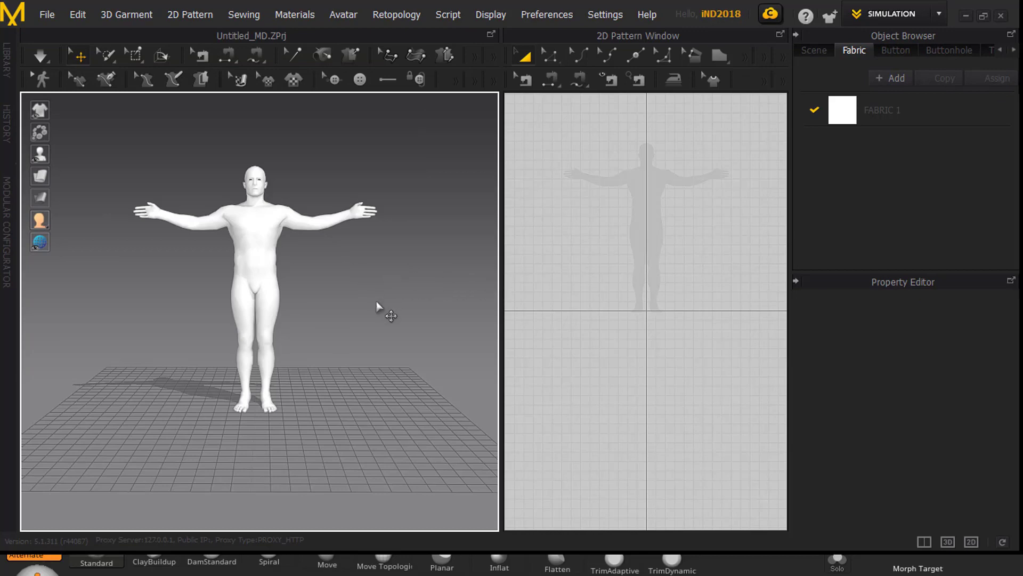
{"action": "mouse_move", "coordinate": [636, 255]}
{"action": "middle_mouse_down"}
{"action": "mouse_move", "coordinate": [622, 332]}
{"action": "mouse_move", "coordinate": [635, 342]}
{"action": "middle_mouse_up"}
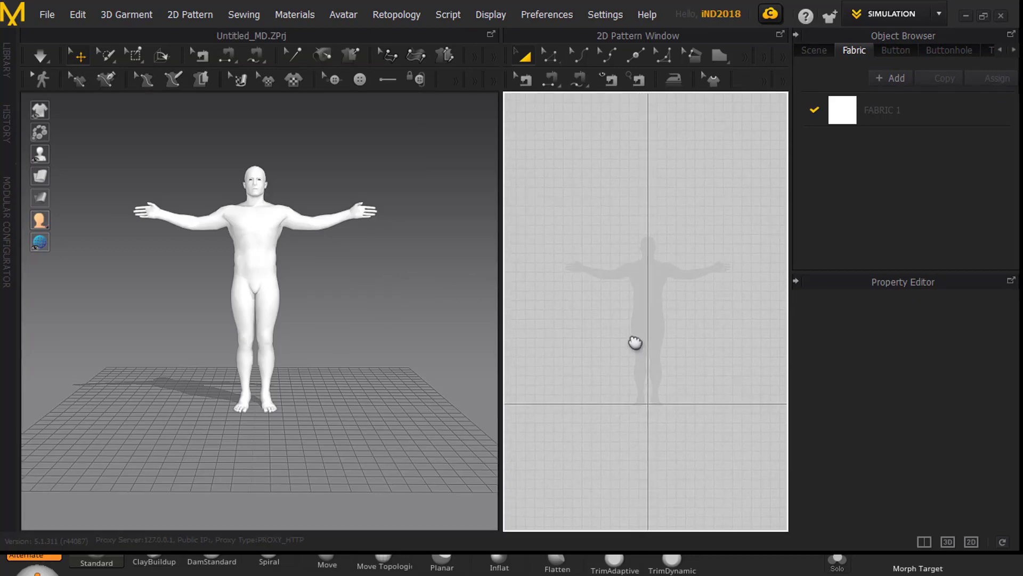
Draw a test rectangle over the avatar's torso, then delete it.
{"action": "left_click", "coordinate": [720, 55]}
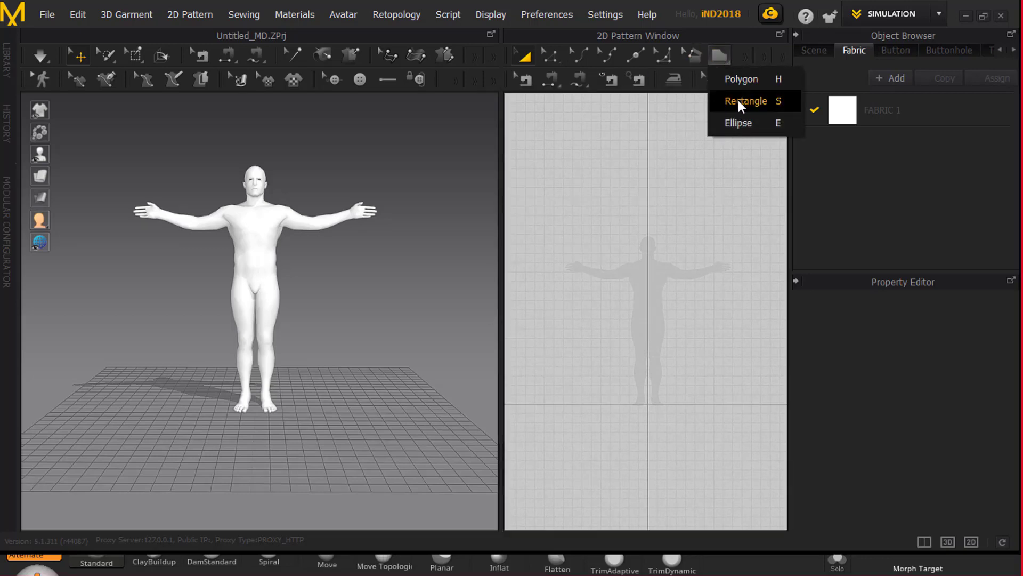
{"action": "left_click", "coordinate": [745, 101]}
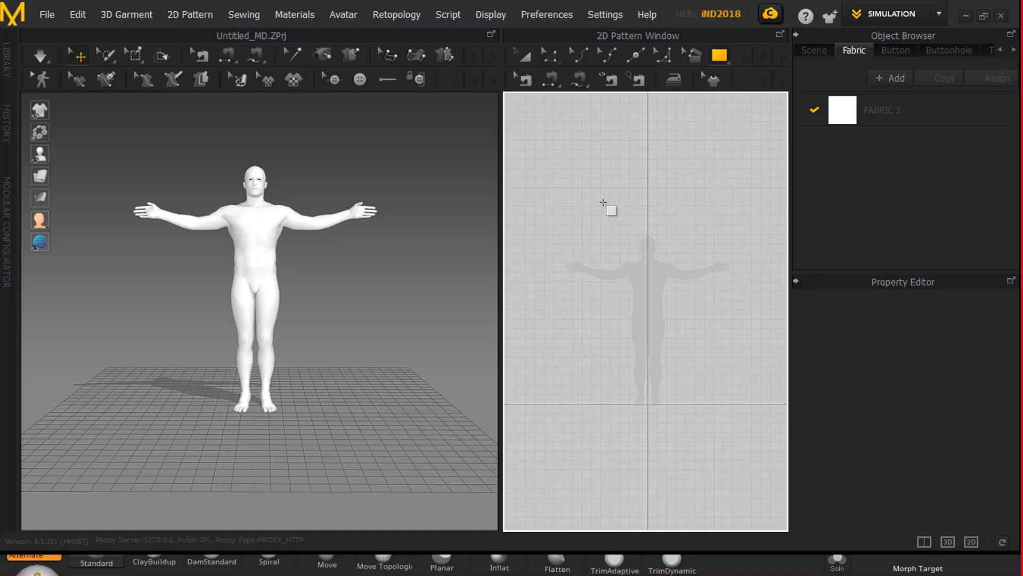
{"action": "mouse_move", "coordinate": [603, 202]}
{"action": "left_mouse_down"}
{"action": "mouse_move", "coordinate": [611, 297]}
{"action": "mouse_move", "coordinate": [666, 318]}
{"action": "mouse_move", "coordinate": [692, 309]}
{"action": "mouse_move", "coordinate": [681, 322]}
{"action": "left_mouse_up"}
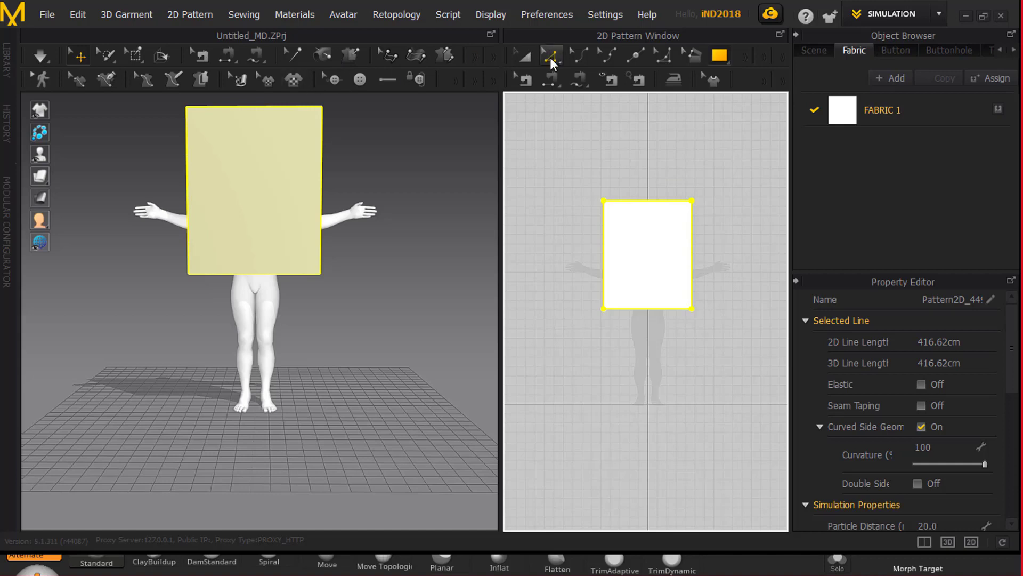
{"action": "left_click", "coordinate": [520, 56]}
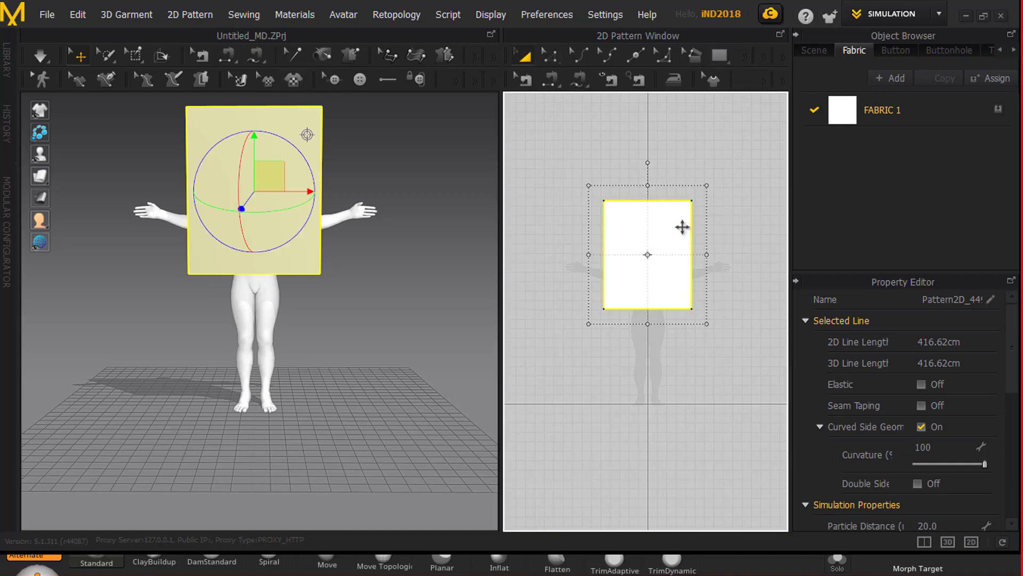
{"action": "key", "text": "Delete"}
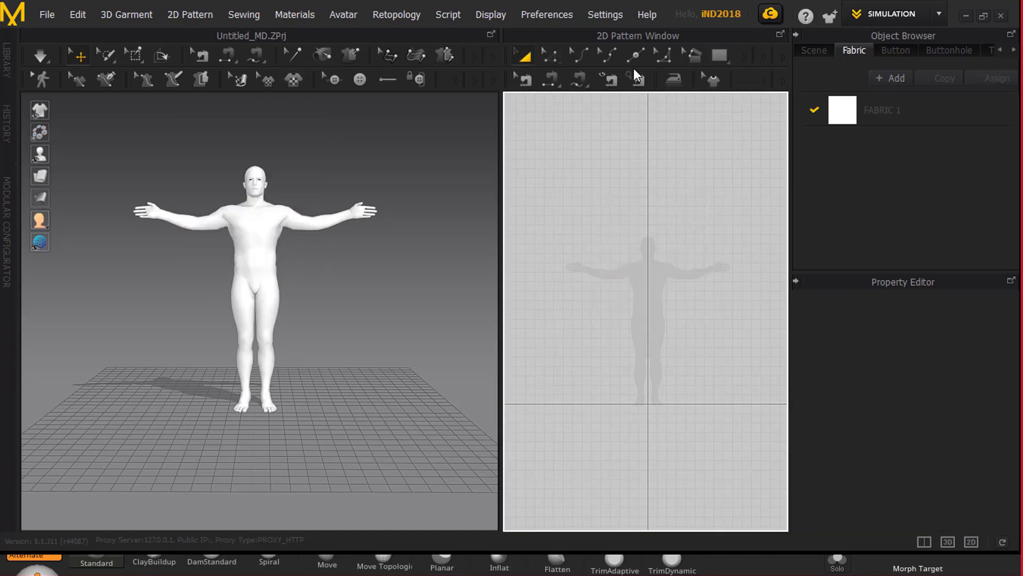
Draw a tall rectangle over the avatar and rotate it flat in side view.
{"action": "left_click", "coordinate": [719, 55]}
{"action": "left_click_drag", "start_coordinate": [594, 161], "coordinate": [699, 362]}
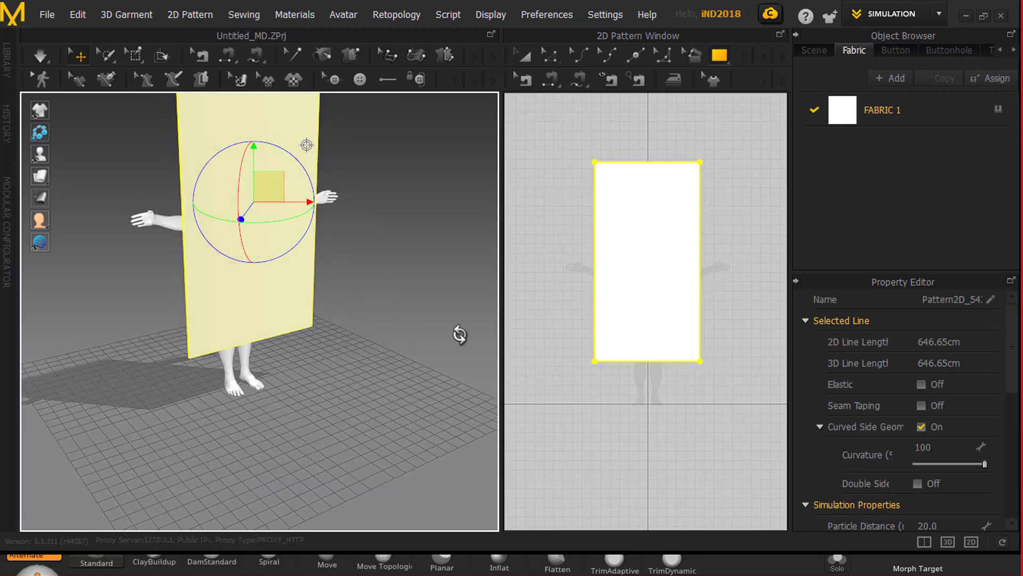
{"action": "key", "text": "4"}
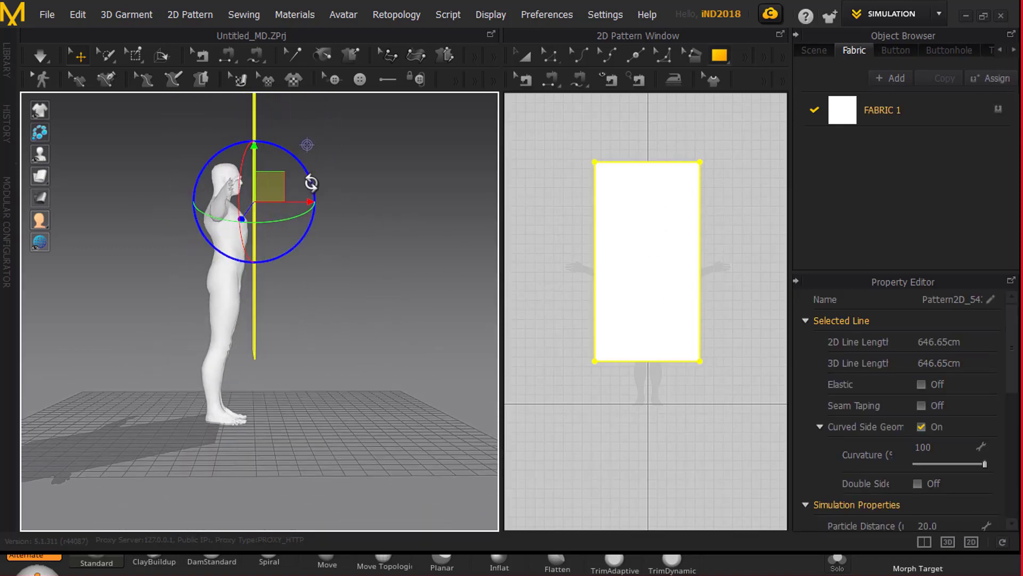
{"action": "left_click_drag", "start_coordinate": [310, 183], "coordinate": [221, 104]}
Check the flat rectangle from several angles, then simulate it draping over the shoulders.
{"action": "mouse_move", "coordinate": [460, 315]}
{"action": "right_mouse_down"}
{"action": "mouse_move", "coordinate": [176, 328]}
{"action": "mouse_move", "coordinate": [213, 299]}
{"action": "right_mouse_up"}
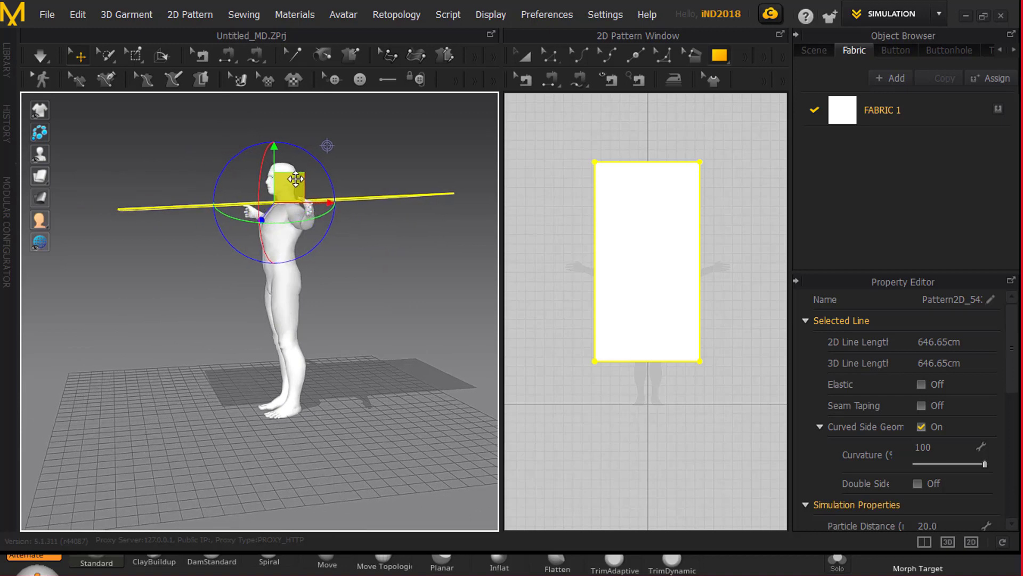
{"action": "mouse_move", "coordinate": [398, 279]}
{"action": "right_mouse_down"}
{"action": "mouse_move", "coordinate": [417, 347]}
{"action": "mouse_move", "coordinate": [261, 322]}
{"action": "right_mouse_up"}
{"action": "mouse_move", "coordinate": [276, 449]}
{"action": "right_mouse_down"}
{"action": "mouse_move", "coordinate": [292, 452]}
{"action": "mouse_move", "coordinate": [412, 316]}
{"action": "right_mouse_up"}
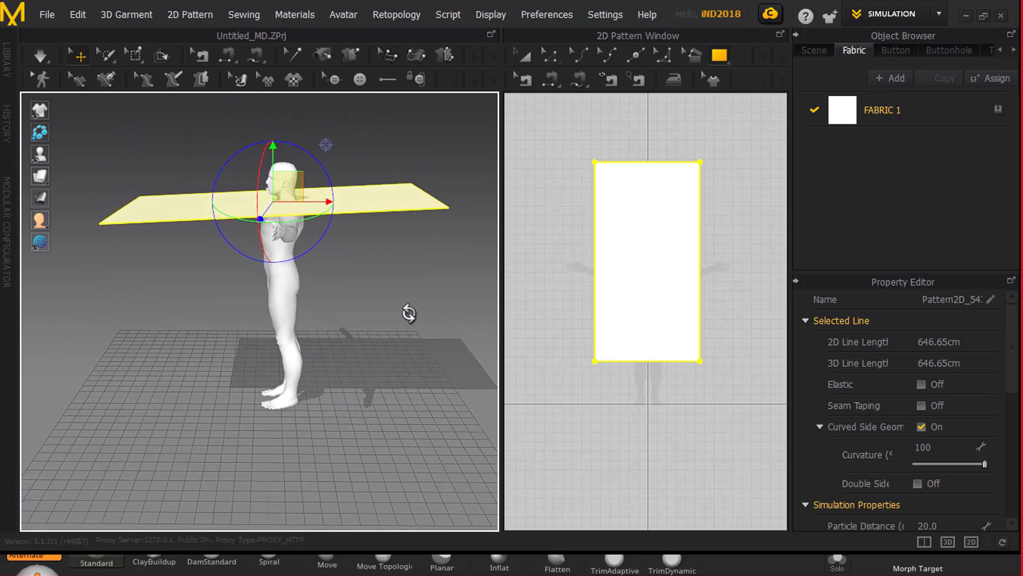
{"action": "key", "text": "space"}
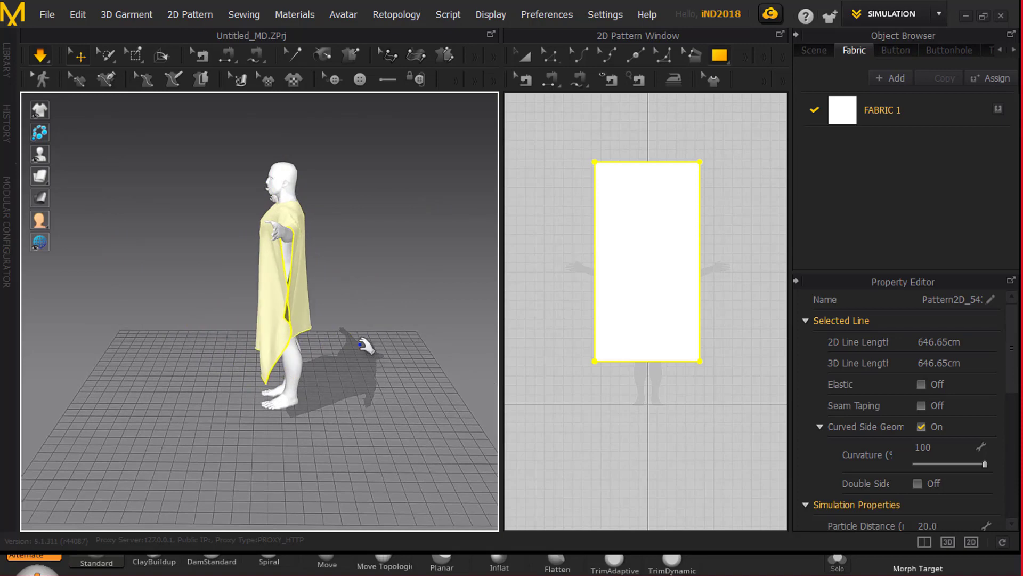
{"action": "right_click_drag", "start_coordinate": [368, 344], "coordinate": [464, 327]}
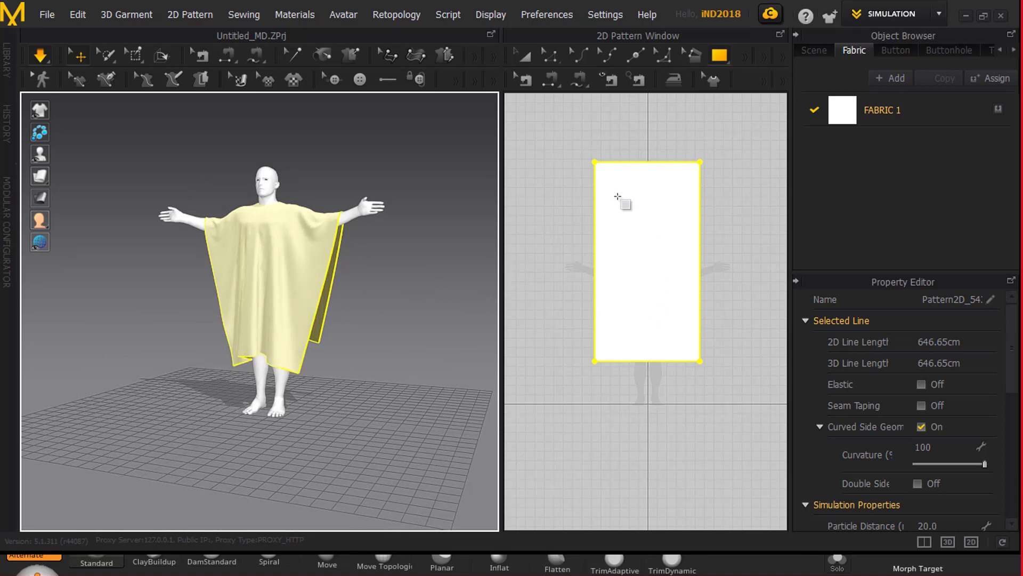
With Edit Pattern, try the pattern's edges and settle on the 111.80 cm top edge.
{"action": "left_click", "coordinate": [550, 57]}
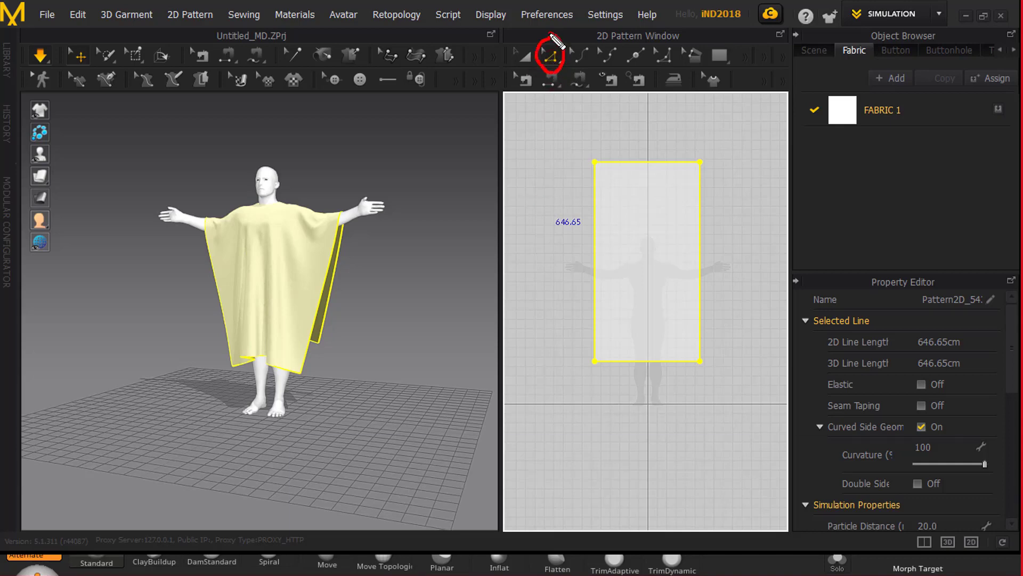
{"action": "mouse_move", "coordinate": [458, 138]}
{"action": "left_mouse_down"}
{"action": "mouse_move", "coordinate": [526, 67]}
{"action": "mouse_move", "coordinate": [524, 102]}
{"action": "left_mouse_up"}
{"action": "key", "text": "Escape"}
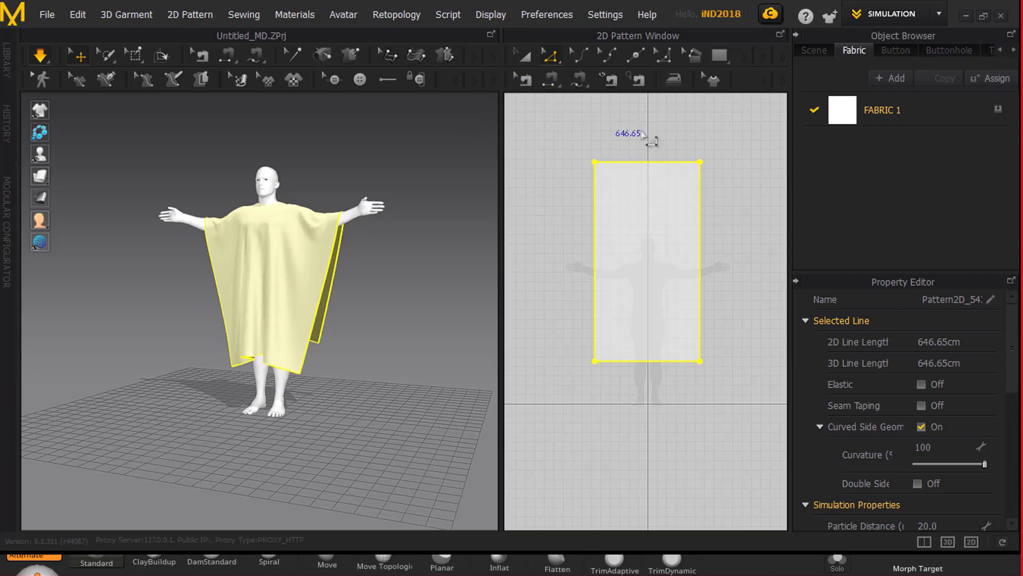
{"action": "left_click", "coordinate": [648, 162]}
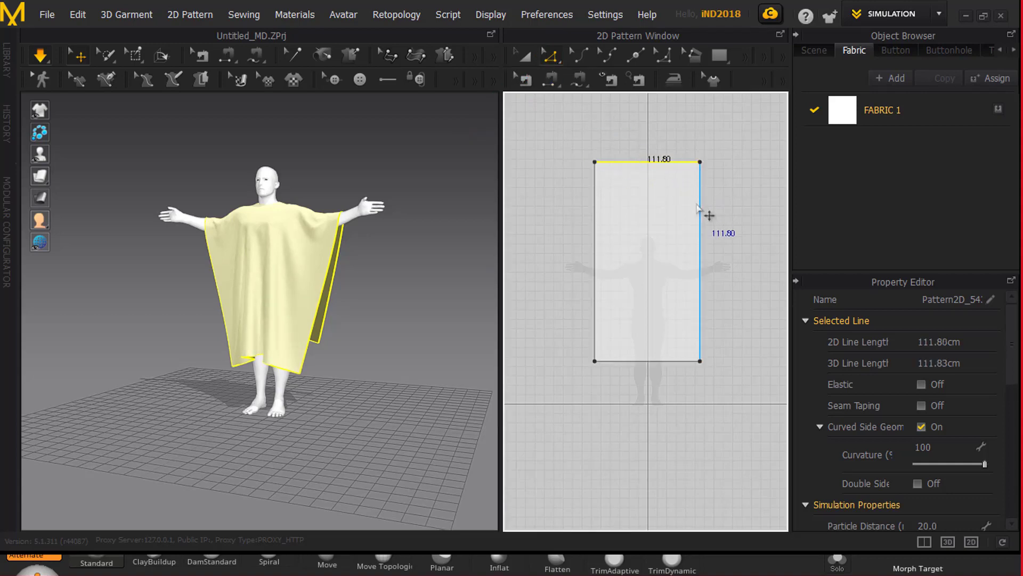
{"action": "left_click", "coordinate": [700, 215]}
{"action": "left_click", "coordinate": [596, 241]}
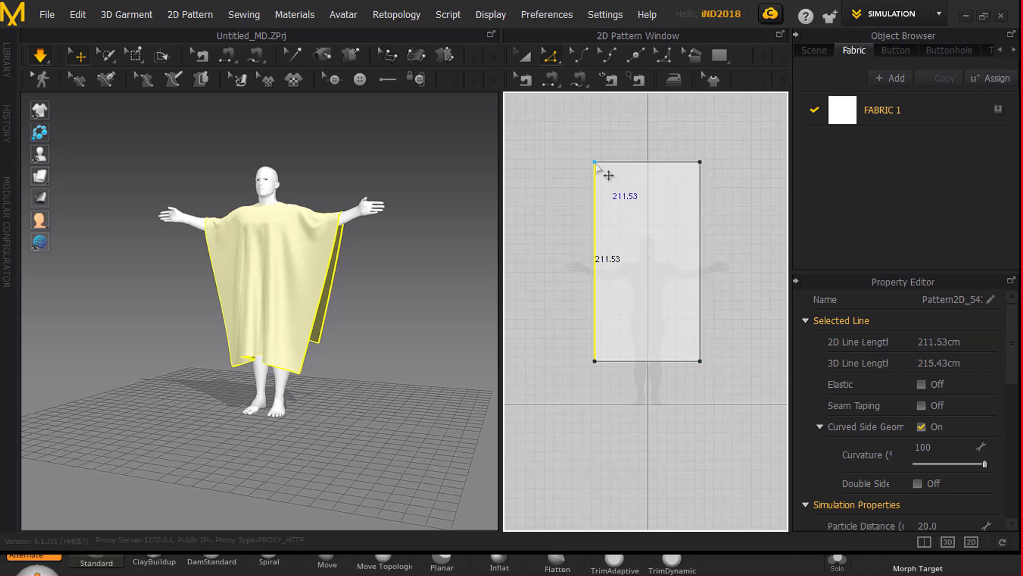
{"action": "left_click", "coordinate": [595, 162]}
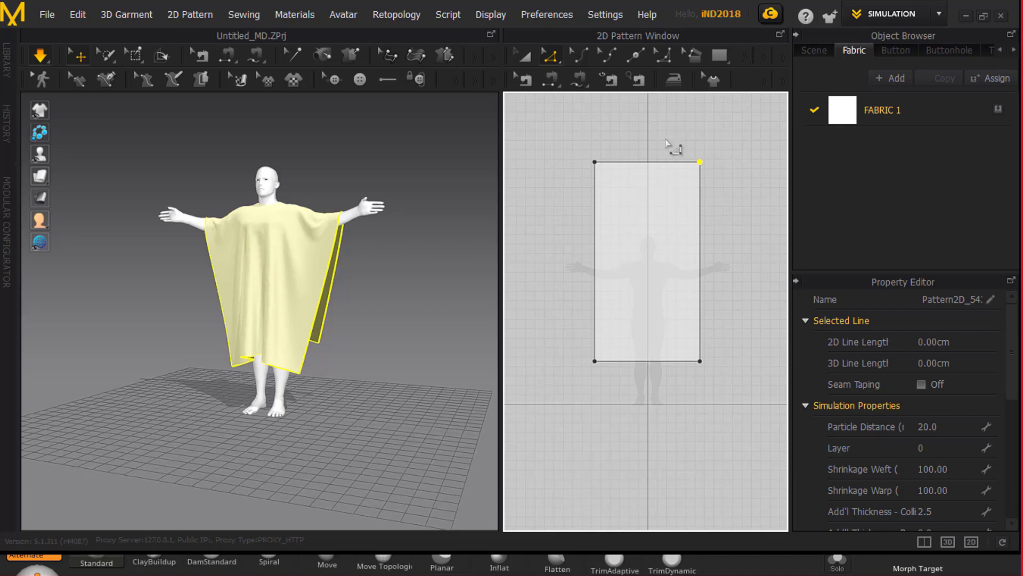
{"action": "left_click", "coordinate": [650, 162]}
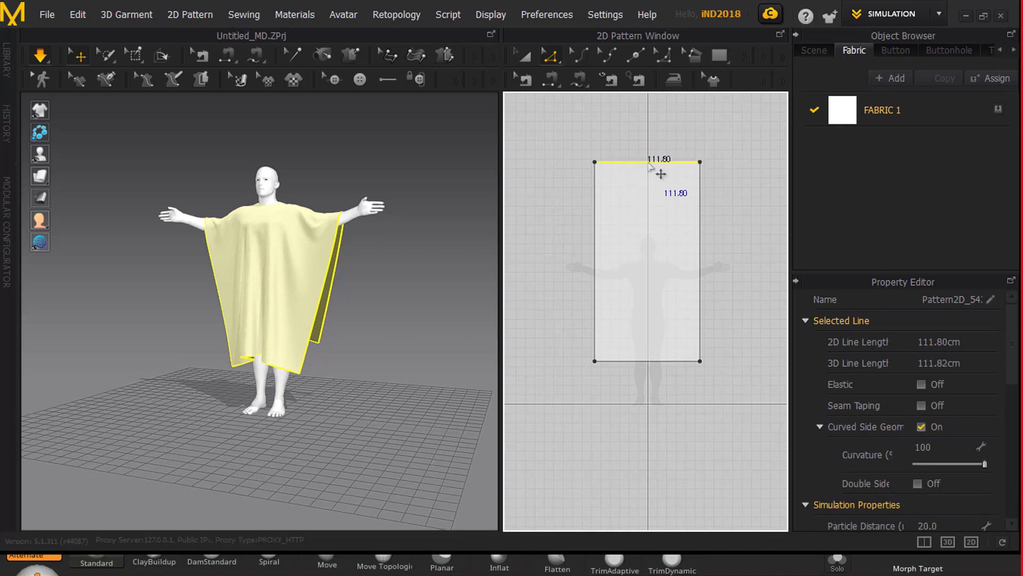
Show the top edge's Offset as Internal Line option, then close the menu unused.
{"action": "right_click", "coordinate": [648, 164]}
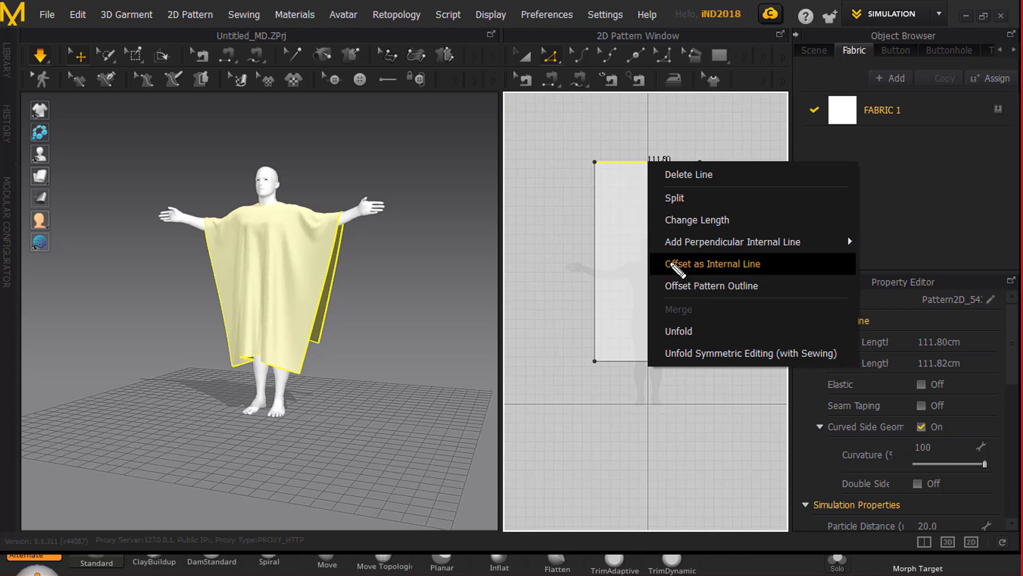
{"action": "mouse_move", "coordinate": [661, 262]}
{"action": "left_mouse_down"}
{"action": "mouse_move", "coordinate": [765, 263]}
{"action": "mouse_move", "coordinate": [741, 275]}
{"action": "mouse_move", "coordinate": [651, 270]}
{"action": "mouse_move", "coordinate": [662, 263]}
{"action": "left_mouse_up"}
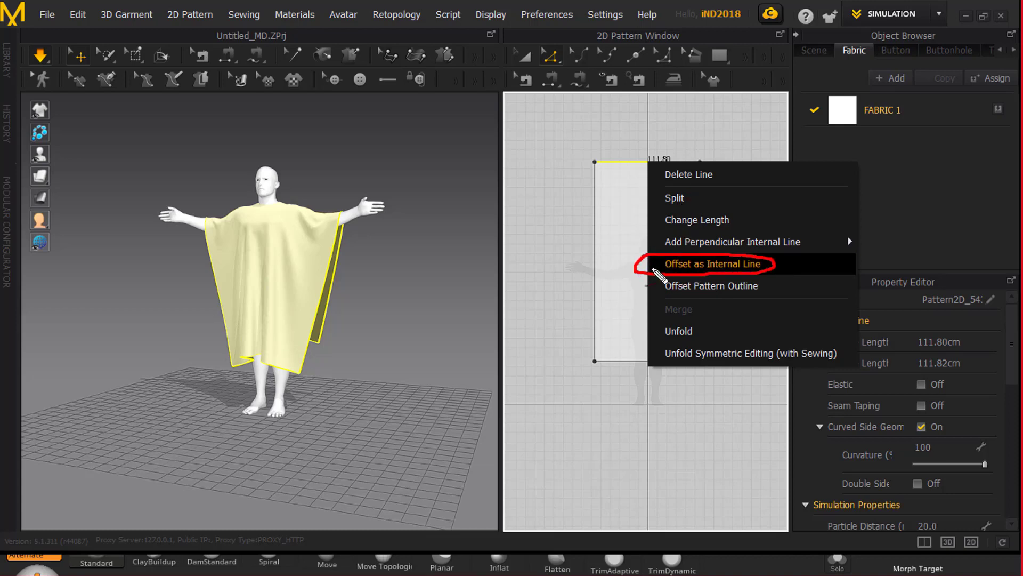
{"action": "mouse_move", "coordinate": [493, 290]}
{"action": "left_mouse_down"}
{"action": "mouse_move", "coordinate": [634, 276]}
{"action": "mouse_move", "coordinate": [627, 280]}
{"action": "left_mouse_up"}
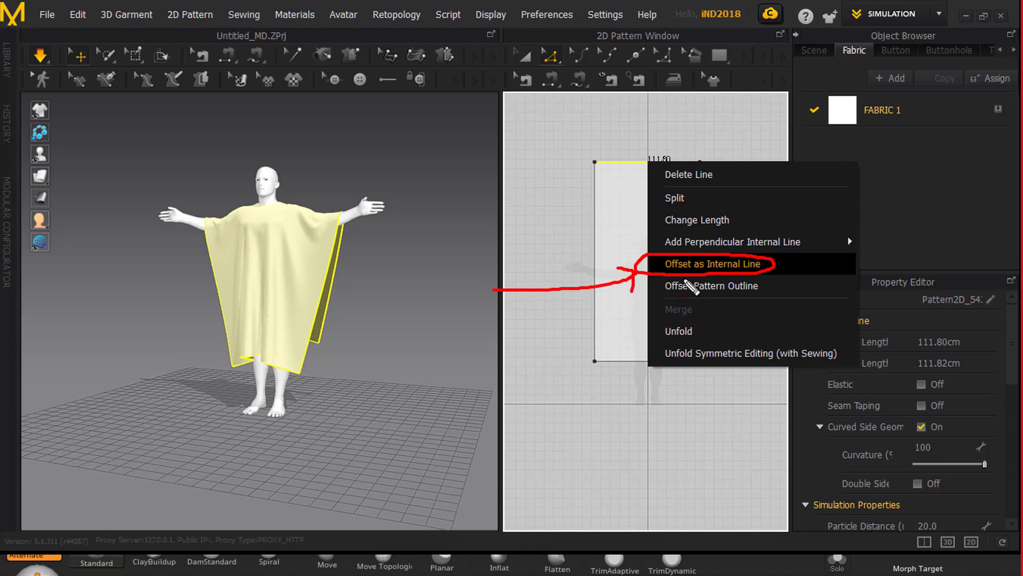
{"action": "left_click_drag", "start_coordinate": [685, 280], "coordinate": [739, 301]}
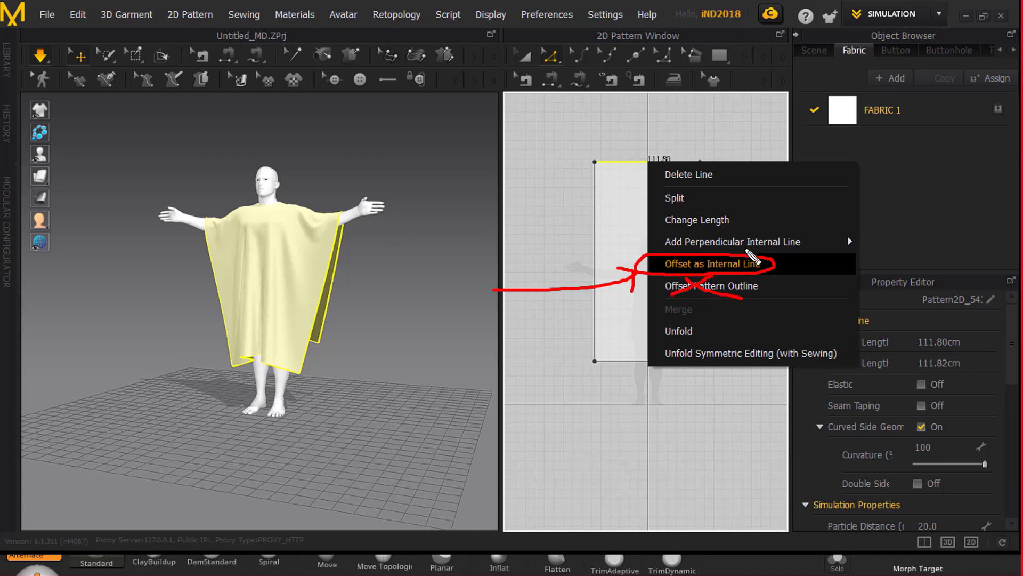
{"action": "left_click", "coordinate": [713, 263]}
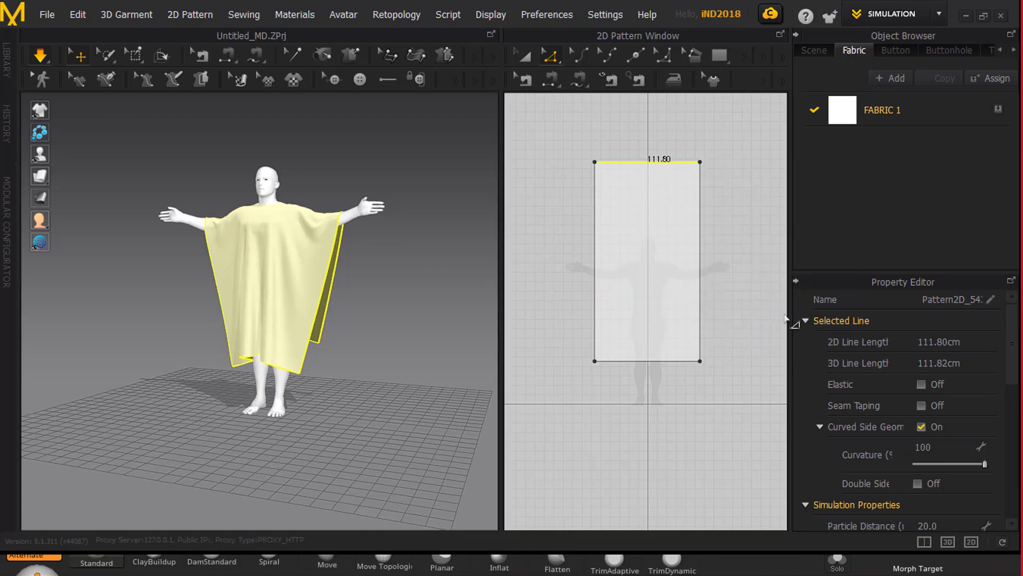
{"action": "left_click", "coordinate": [549, 58]}
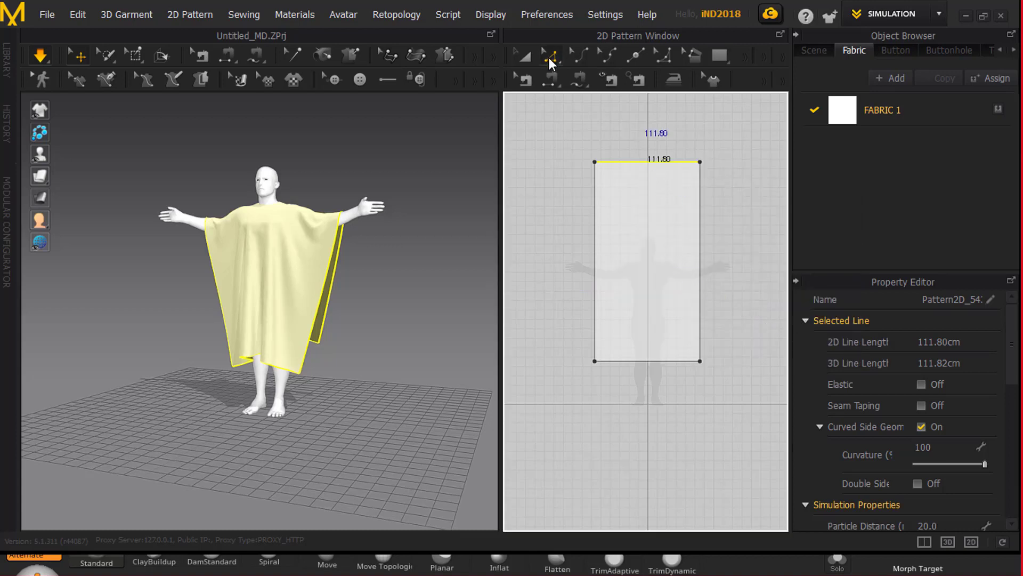
Start Offset as Internal Line on the top edge with 4 offsets at 21.50 cm.
{"action": "right_click", "coordinate": [628, 164]}
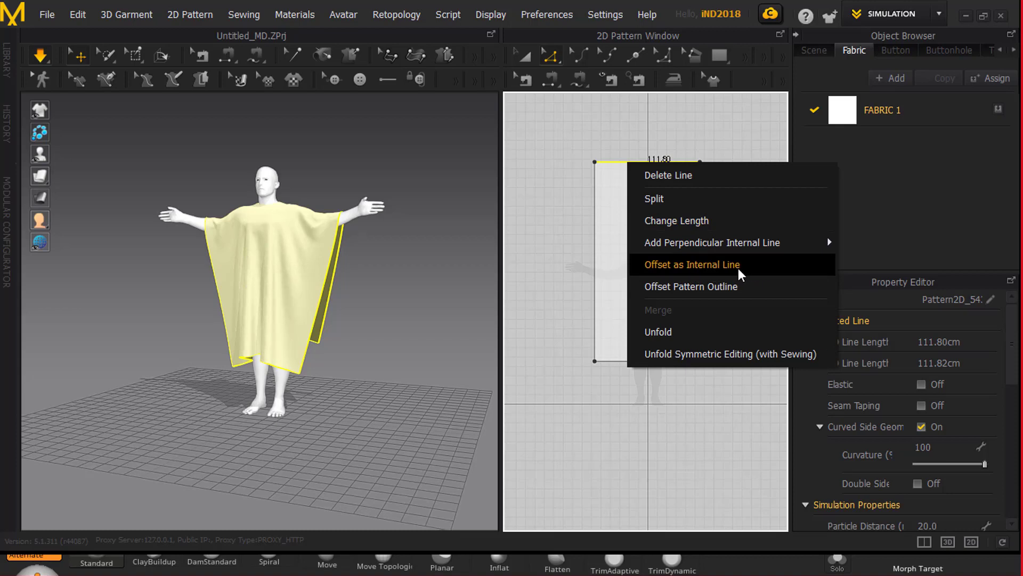
{"action": "left_click", "coordinate": [716, 267]}
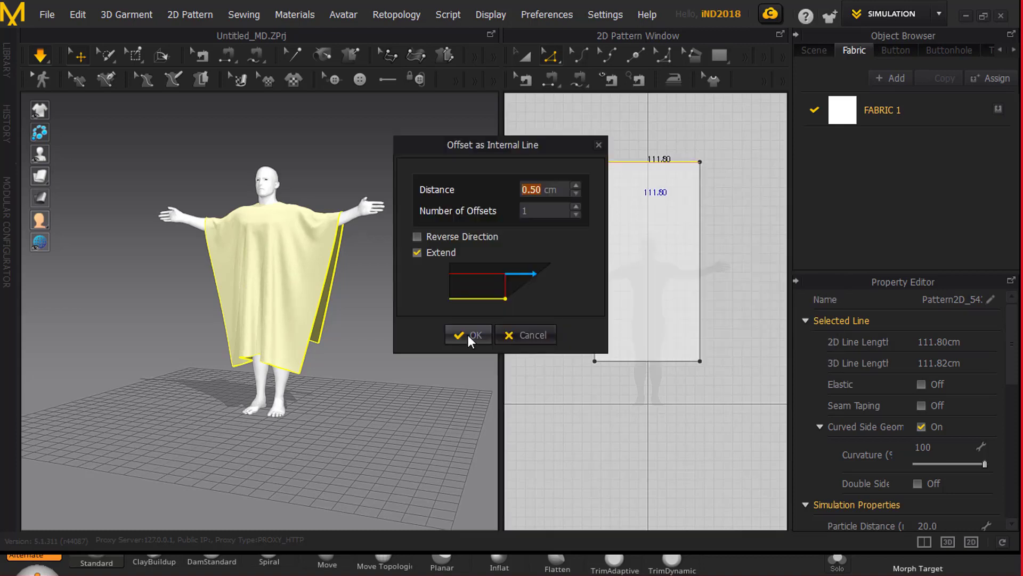
{"action": "left_click_drag", "start_coordinate": [486, 149], "coordinate": [370, 137]}
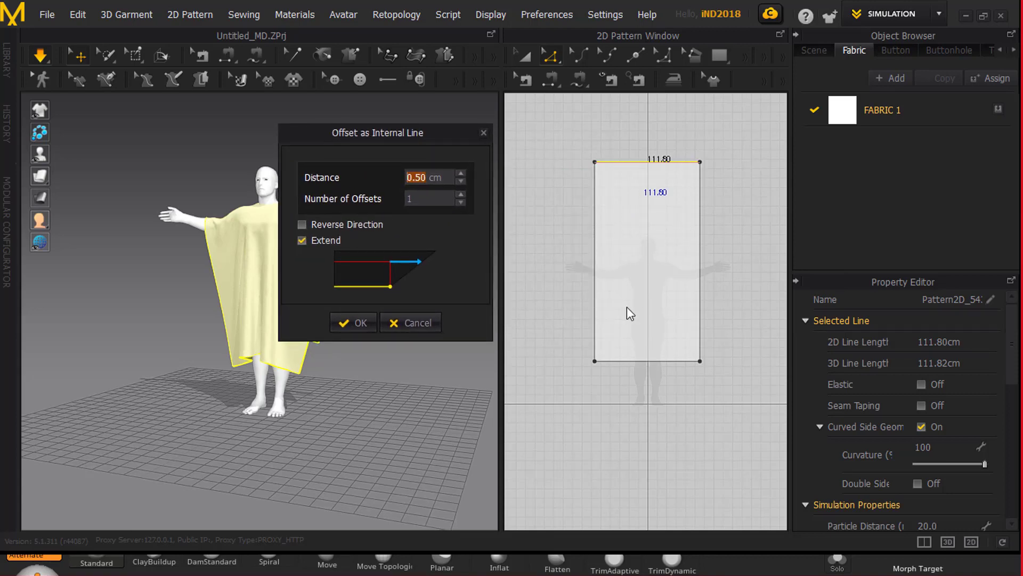
{"action": "left_click", "coordinate": [462, 194]}
{"action": "left_click", "coordinate": [462, 194]}
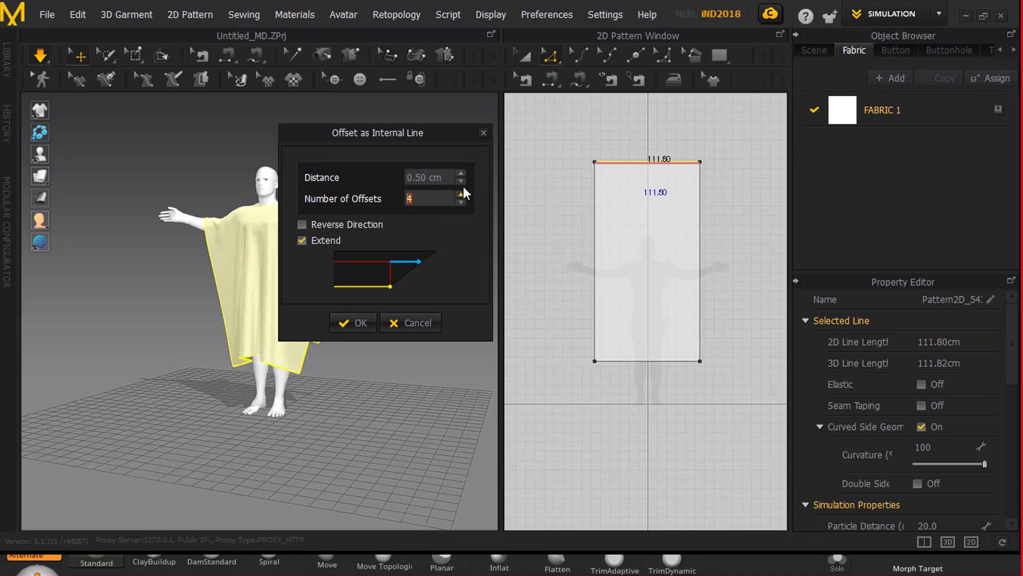
{"action": "left_click", "coordinate": [461, 173]}
{"action": "left_click", "coordinate": [462, 174]}
{"action": "left_click", "coordinate": [461, 174]}
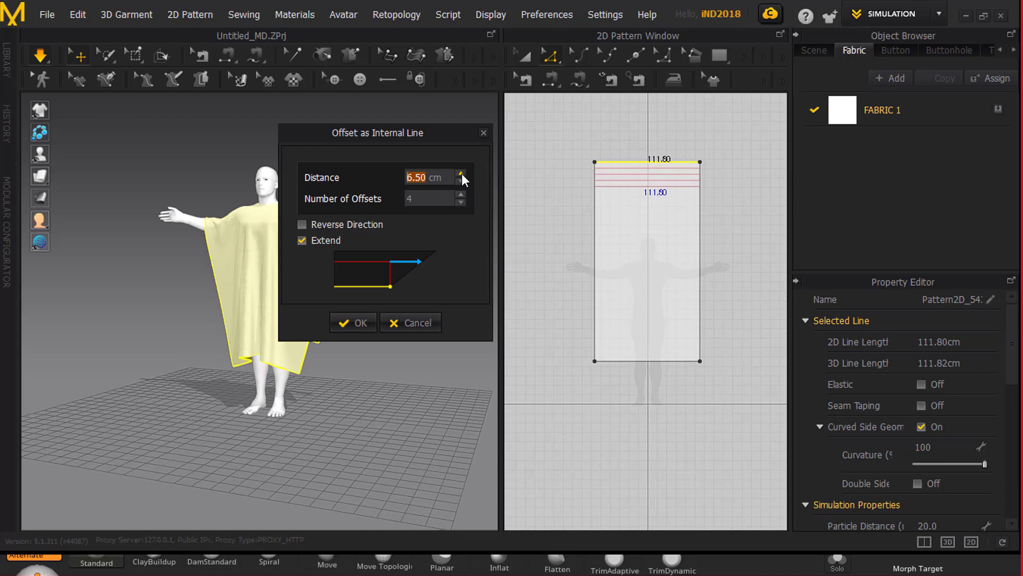
{"action": "left_click", "coordinate": [461, 174]}
{"action": "left_click", "coordinate": [462, 174]}
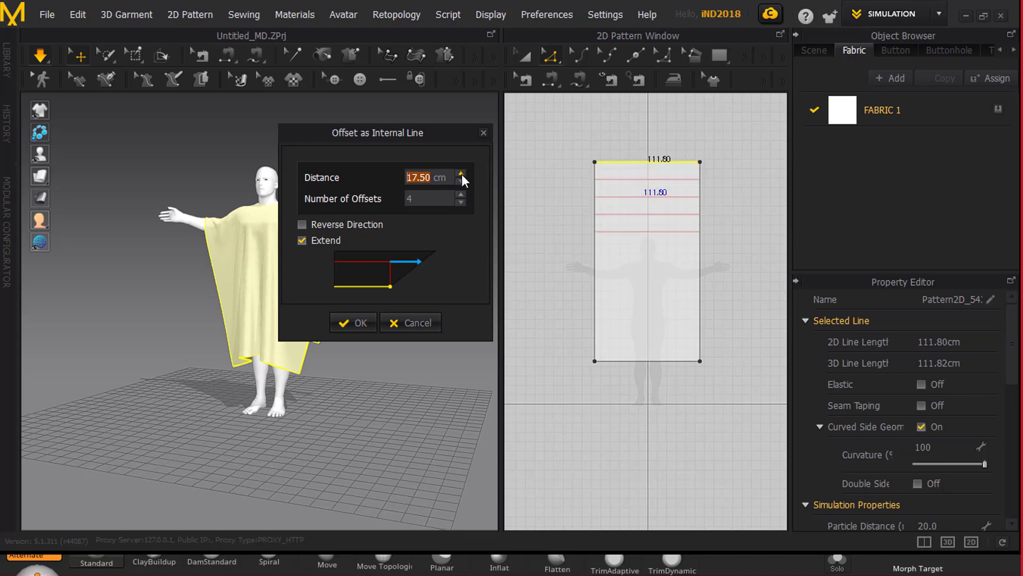
{"action": "left_click", "coordinate": [461, 174]}
{"action": "left_click", "coordinate": [461, 175]}
{"action": "left_click", "coordinate": [461, 174]}
{"action": "left_click", "coordinate": [461, 174]}
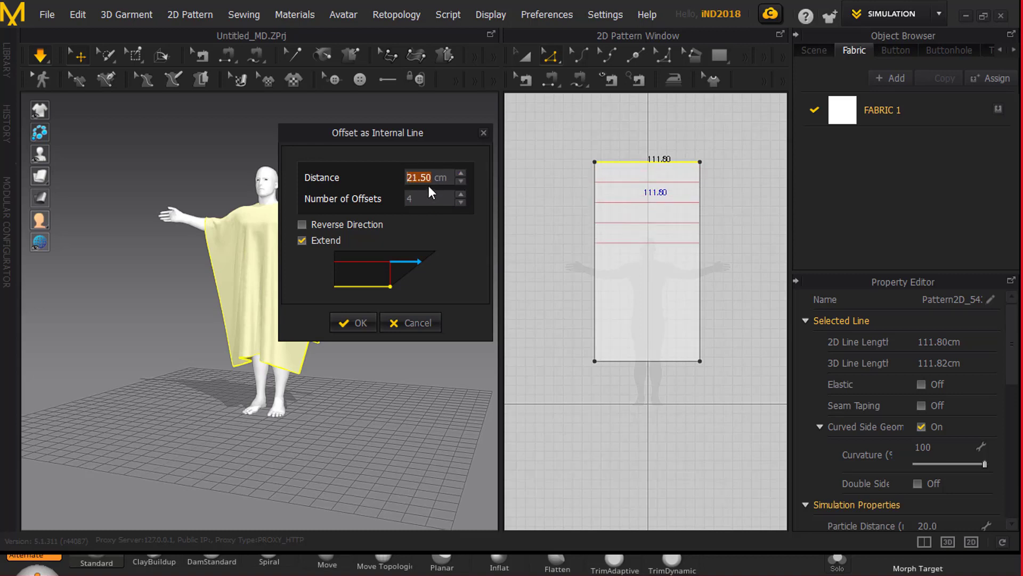
Raise the offset distance to 43.50 cm, apply, and select the top internal line.
{"action": "left_click_drag", "start_coordinate": [429, 156], "coordinate": [400, 191]}
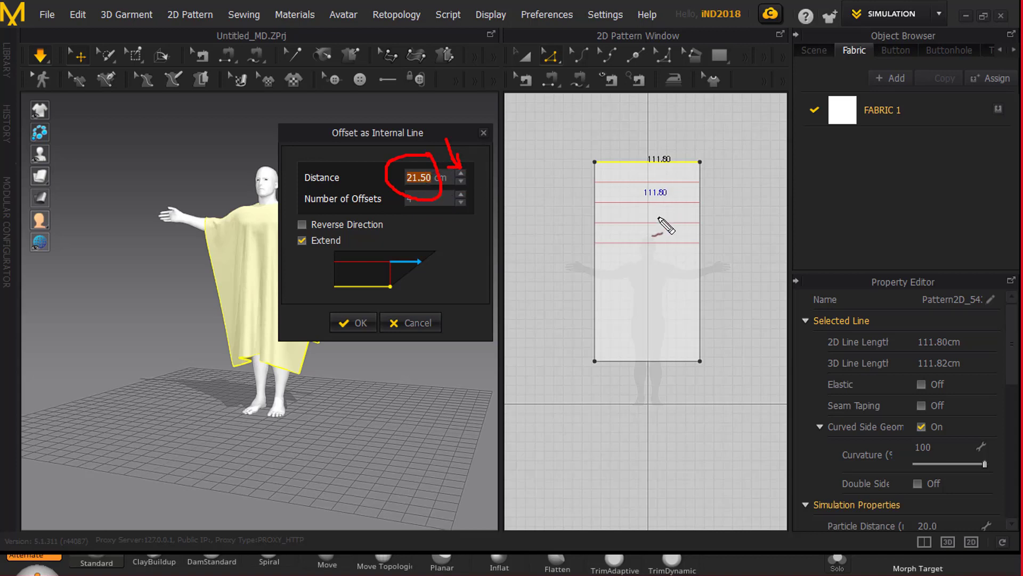
{"action": "key", "text": "Escape"}
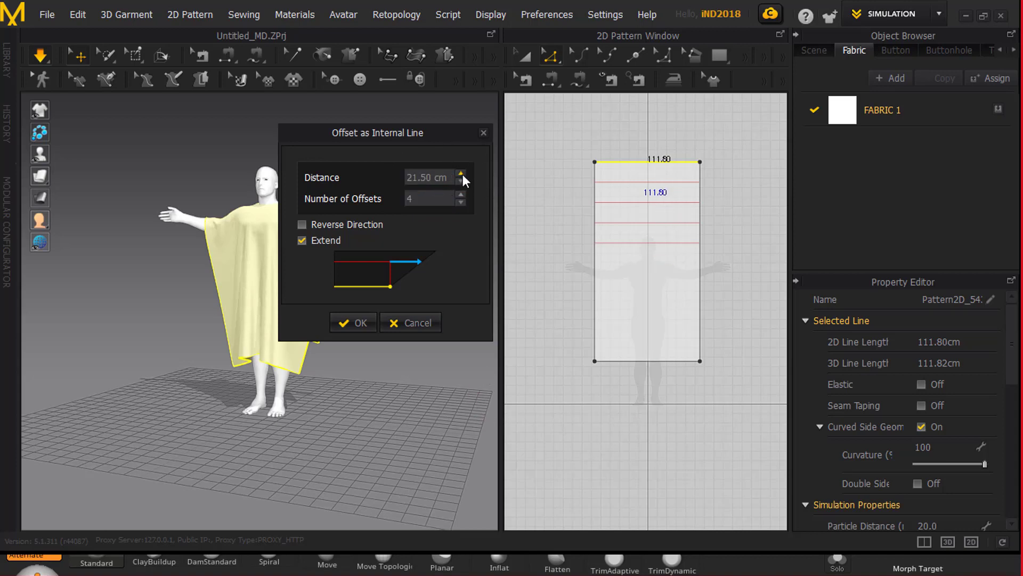
{"action": "left_click", "coordinate": [462, 175]}
{"action": "left_click", "coordinate": [462, 175]}
{"action": "left_click", "coordinate": [462, 175]}
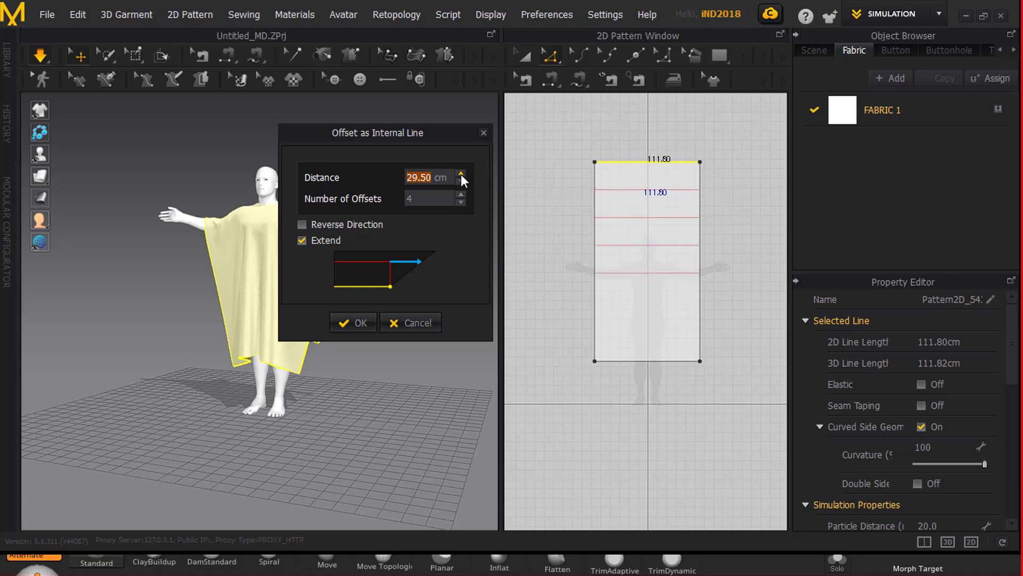
{"action": "left_click", "coordinate": [462, 174]}
{"action": "left_click", "coordinate": [460, 174]}
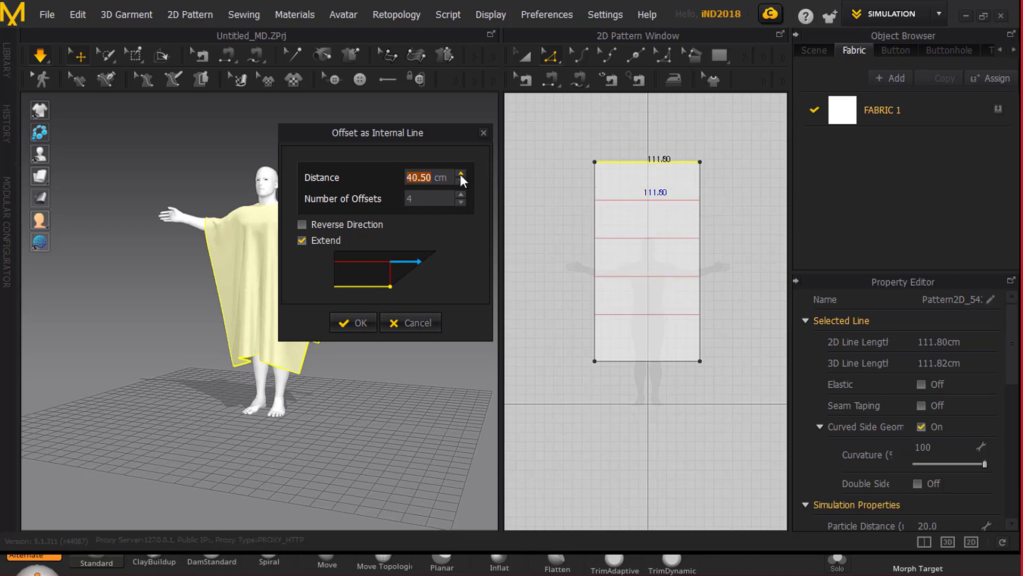
{"action": "left_click", "coordinate": [460, 175]}
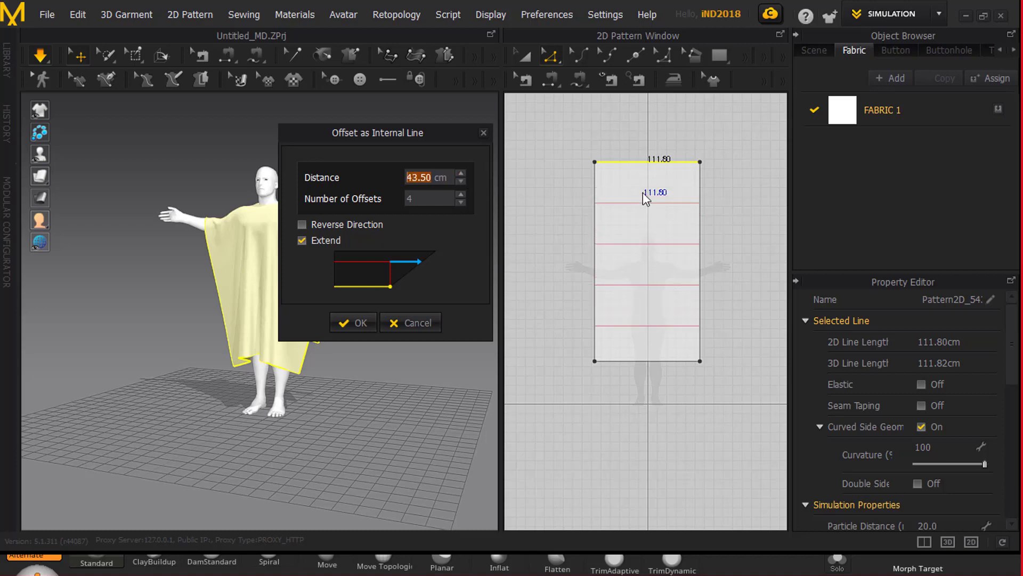
{"action": "left_click", "coordinate": [359, 323]}
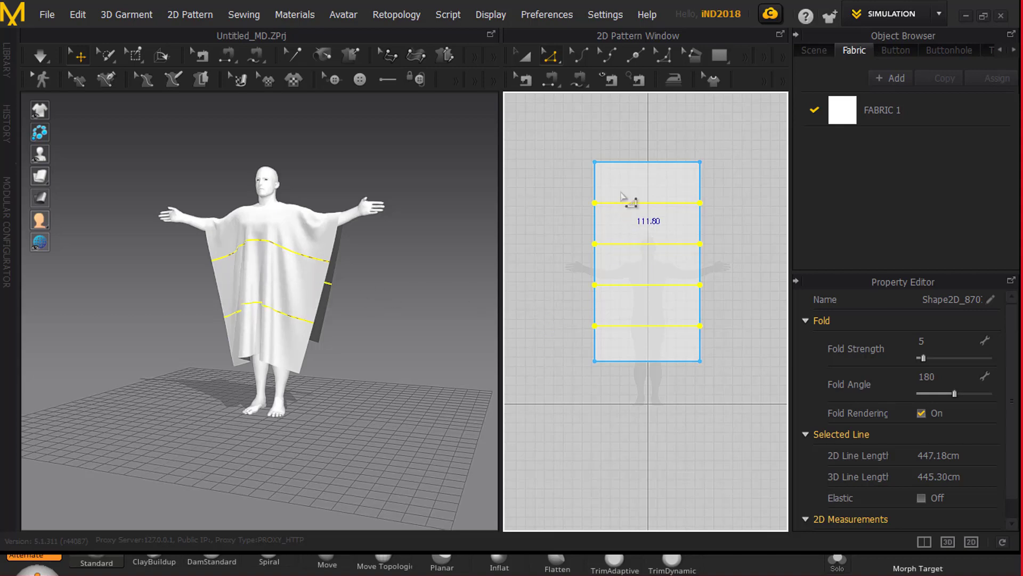
{"action": "left_click", "coordinate": [540, 151]}
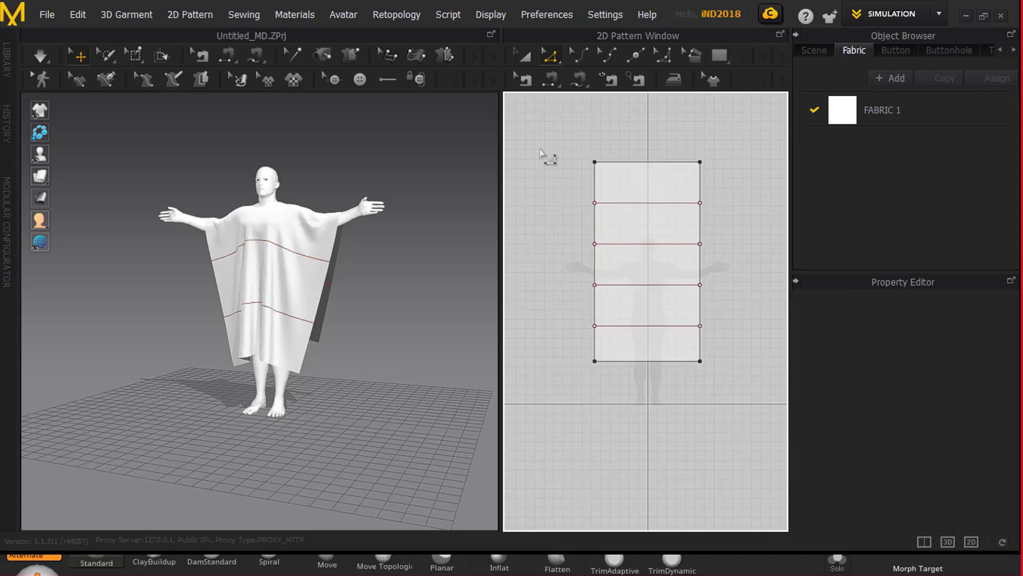
{"action": "left_click", "coordinate": [642, 203]}
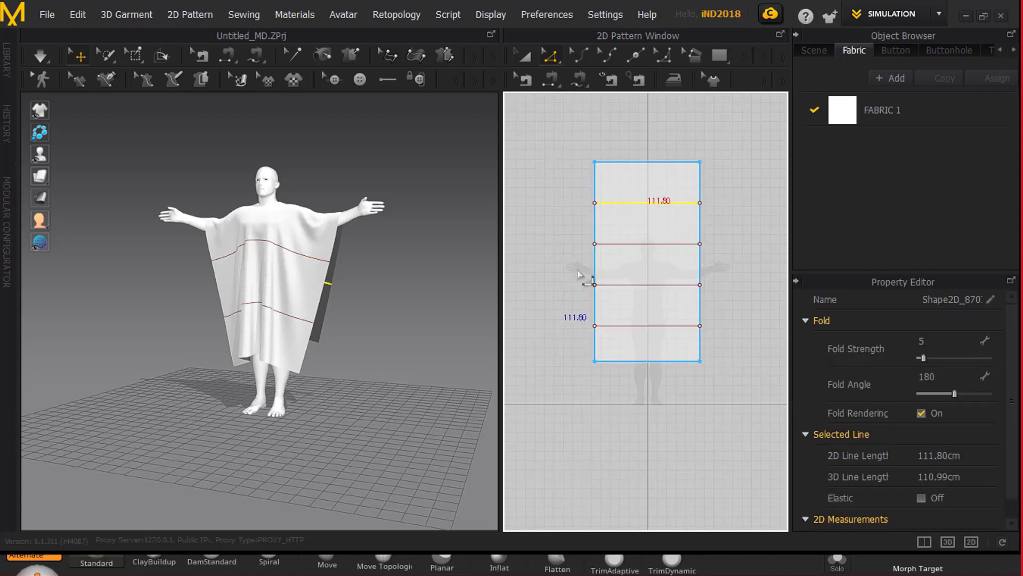
Move the third and bottom internal lines together into a narrow lower pair.
{"action": "left_click", "coordinate": [642, 296]}
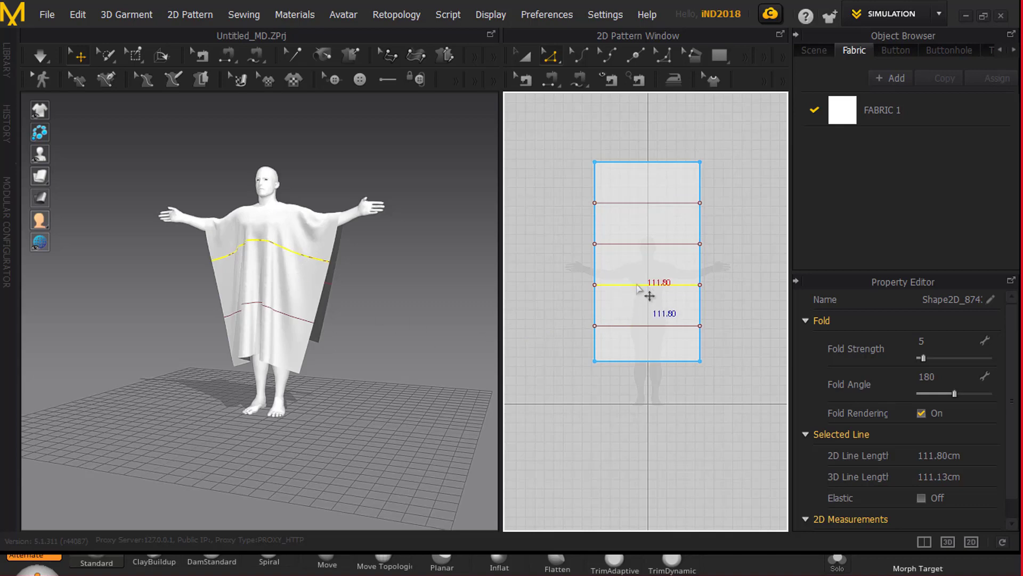
{"action": "left_click_drag", "start_coordinate": [637, 285], "coordinate": [636, 297]}
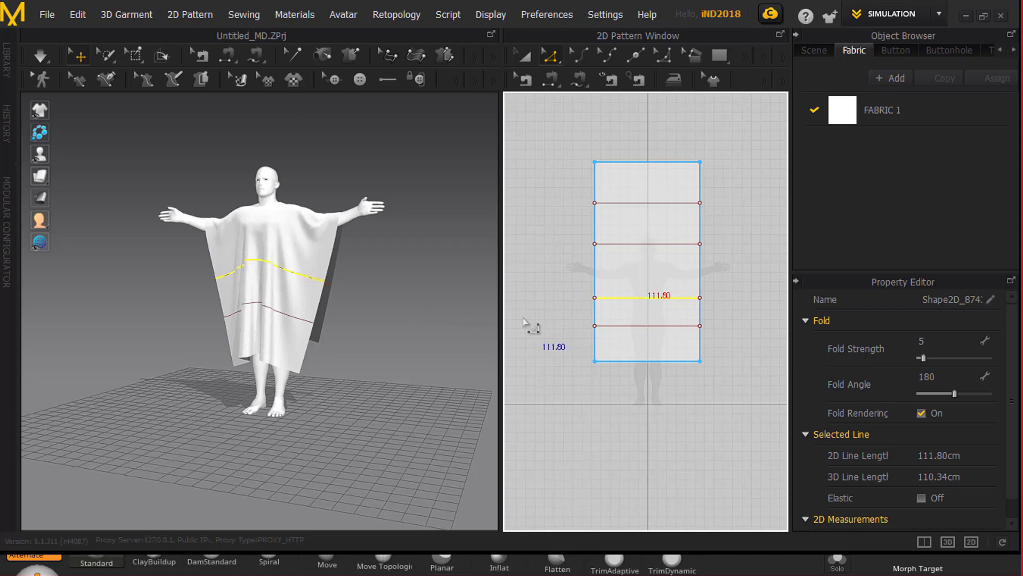
{"action": "left_click_drag", "start_coordinate": [634, 328], "coordinate": [633, 310]}
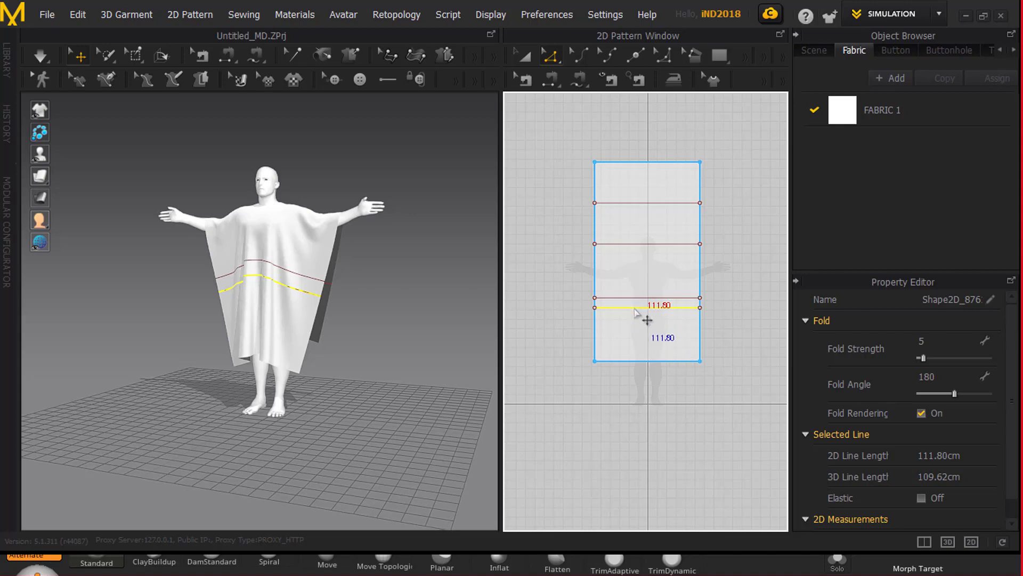
{"action": "left_click", "coordinate": [634, 309]}
{"action": "left_click_drag", "start_coordinate": [635, 309], "coordinate": [635, 304]}
{"action": "mouse_move", "coordinate": [375, 318]}
{"action": "right_mouse_down"}
{"action": "mouse_move", "coordinate": [263, 294]}
{"action": "mouse_move", "coordinate": [240, 302]}
{"action": "mouse_move", "coordinate": [269, 286]}
{"action": "right_mouse_up"}
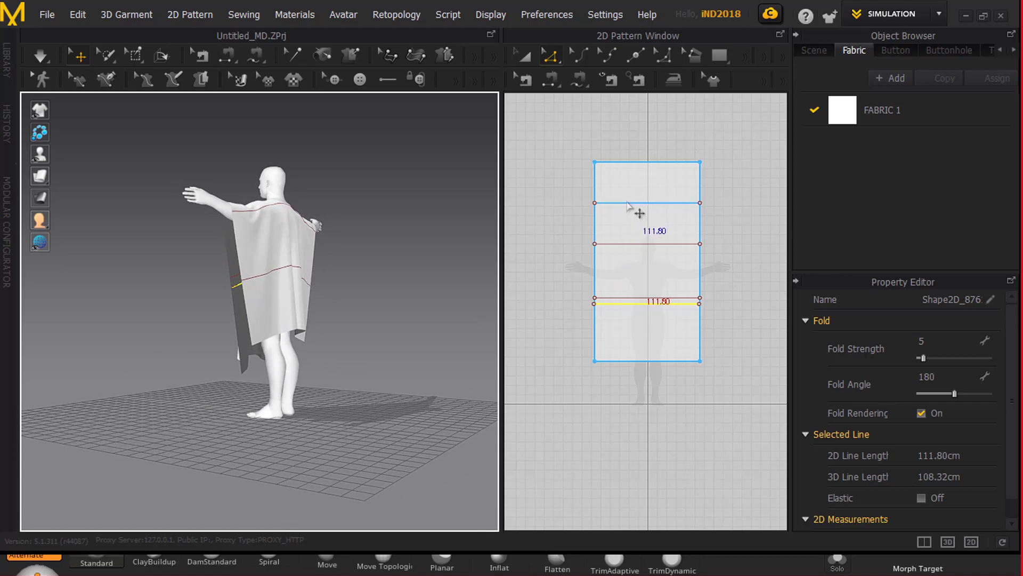
Move the top and second internal lines into a narrow upper pair and check spacing.
{"action": "left_click", "coordinate": [629, 203]}
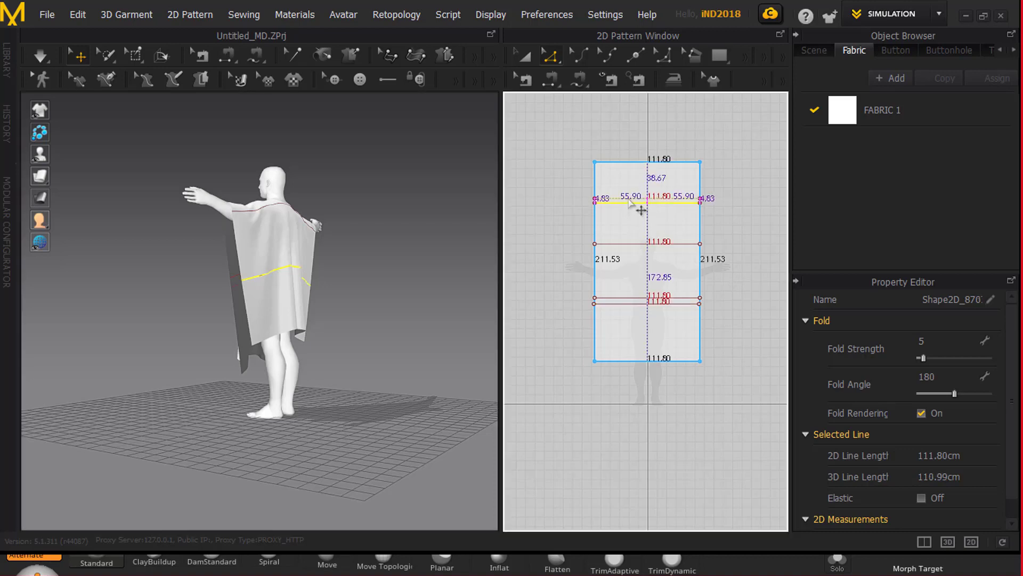
{"action": "left_click_drag", "start_coordinate": [629, 200], "coordinate": [628, 200]}
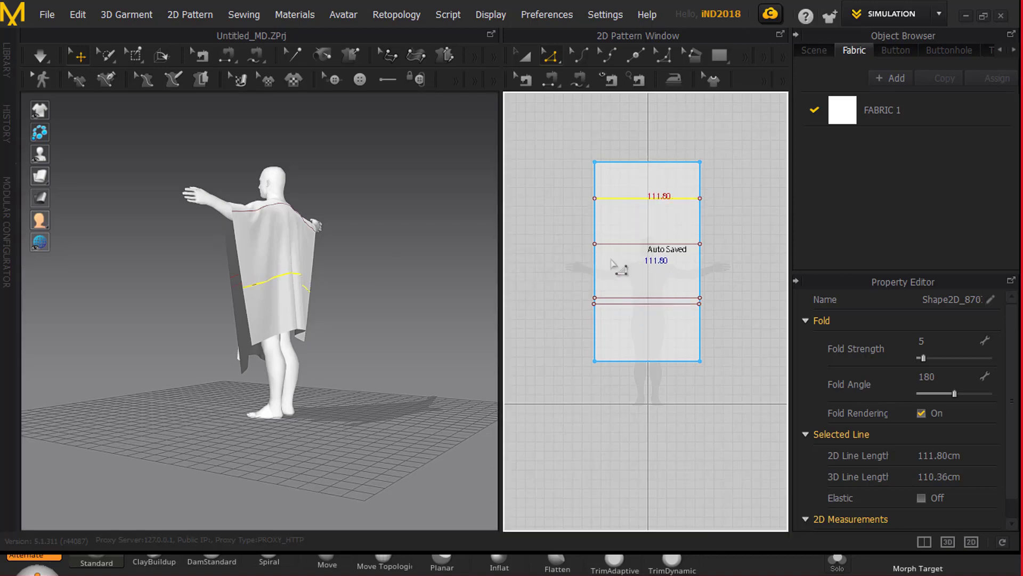
{"action": "left_click", "coordinate": [621, 243]}
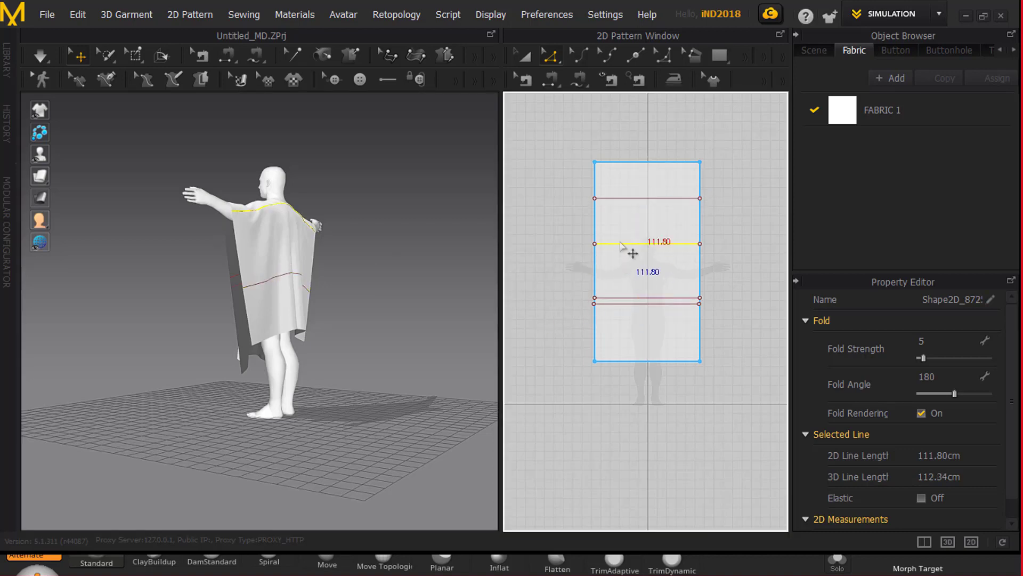
{"action": "left_click_drag", "start_coordinate": [620, 242], "coordinate": [599, 212]}
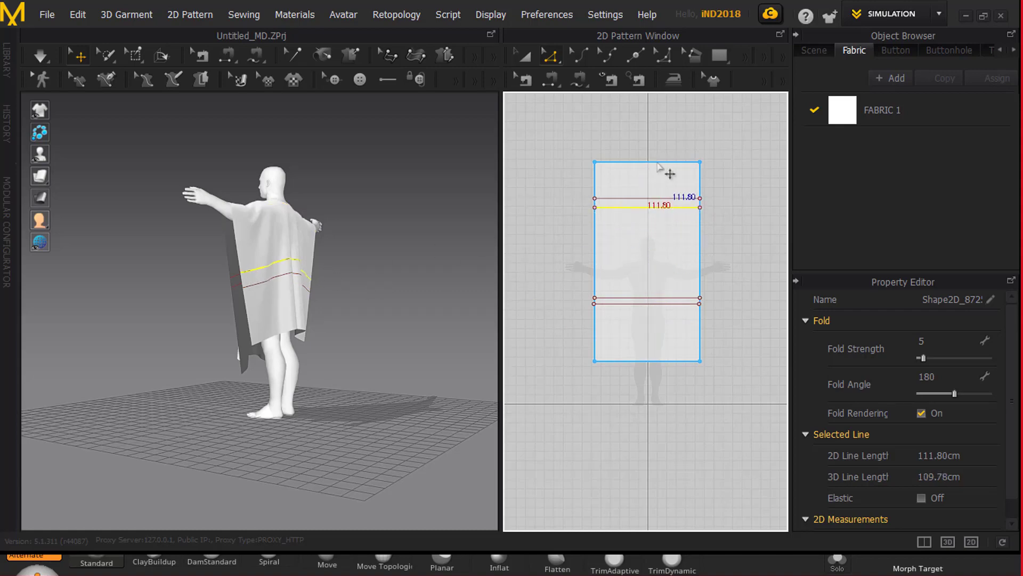
{"action": "right_click_drag", "start_coordinate": [384, 272], "coordinate": [434, 267]}
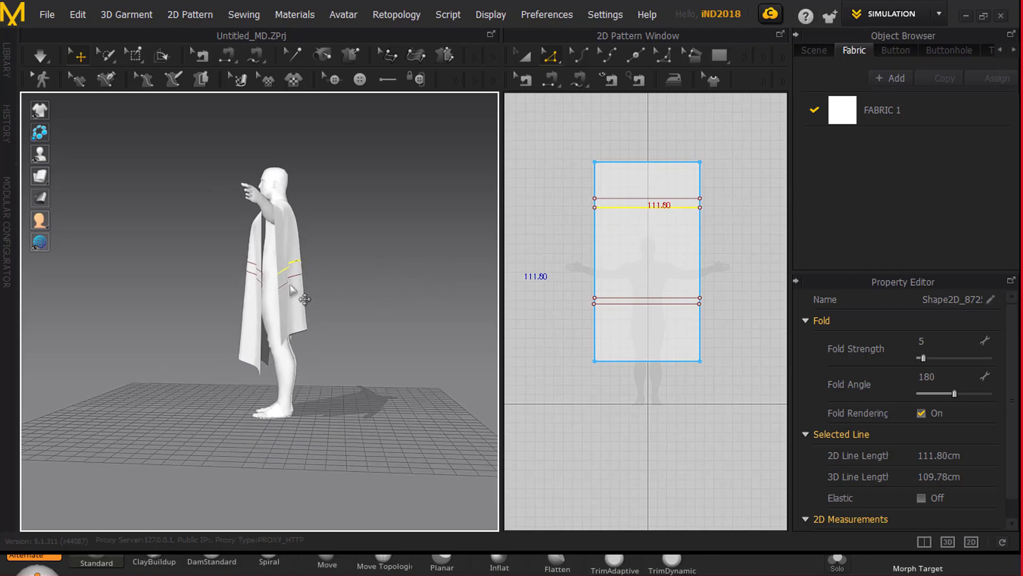
{"action": "left_click", "coordinate": [640, 210]}
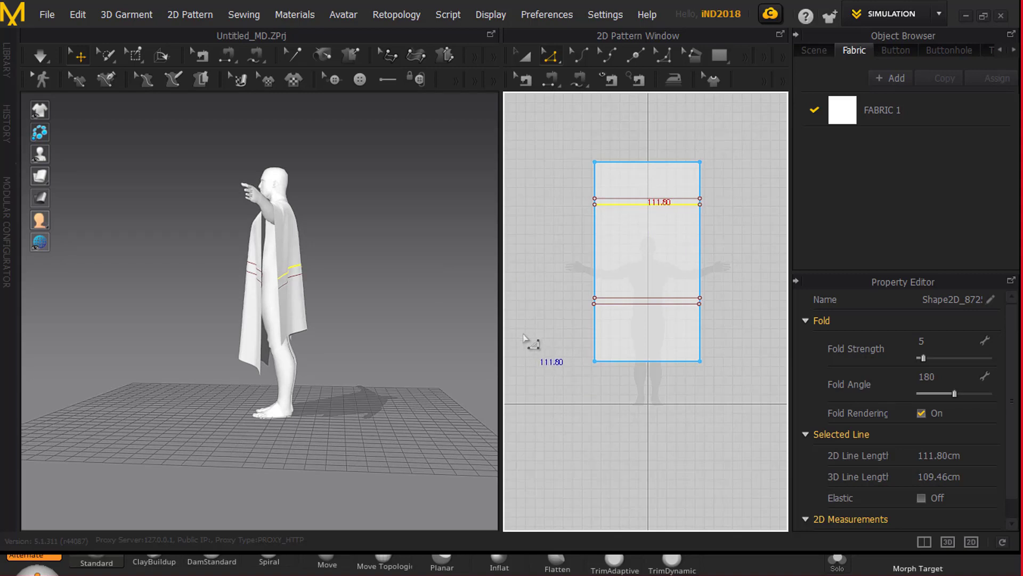
{"action": "right_click_drag", "start_coordinate": [372, 300], "coordinate": [433, 319]}
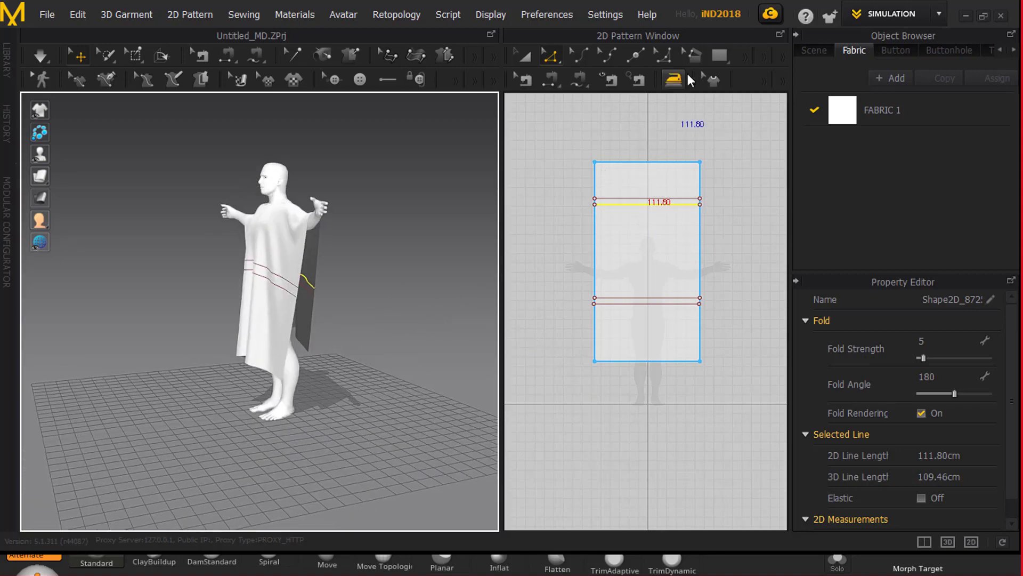
Draw a small strap strip above the poncho pattern and place it on the avatar's chest.
{"action": "left_click", "coordinate": [723, 58]}
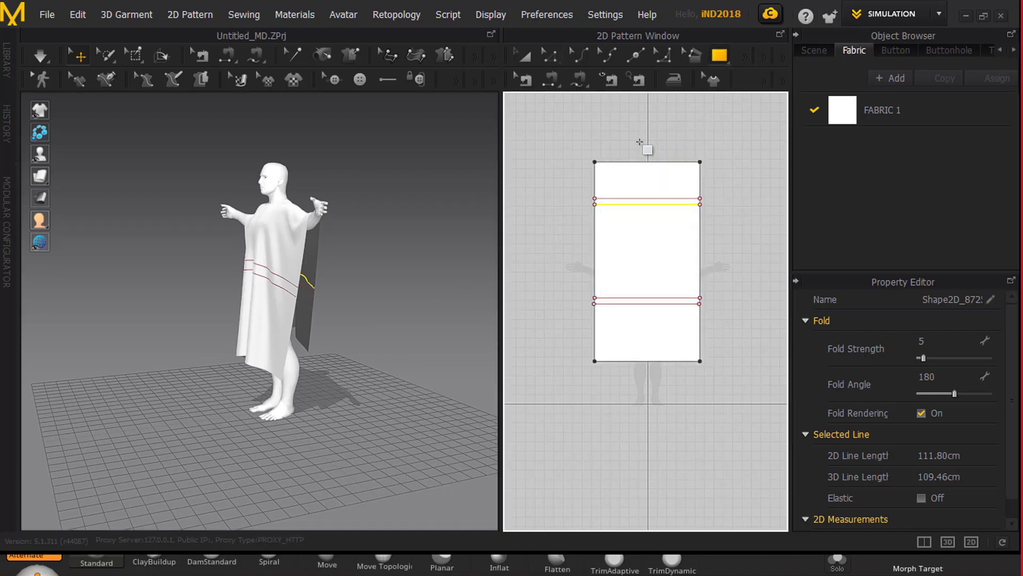
{"action": "left_click_drag", "start_coordinate": [621, 138], "coordinate": [649, 141]}
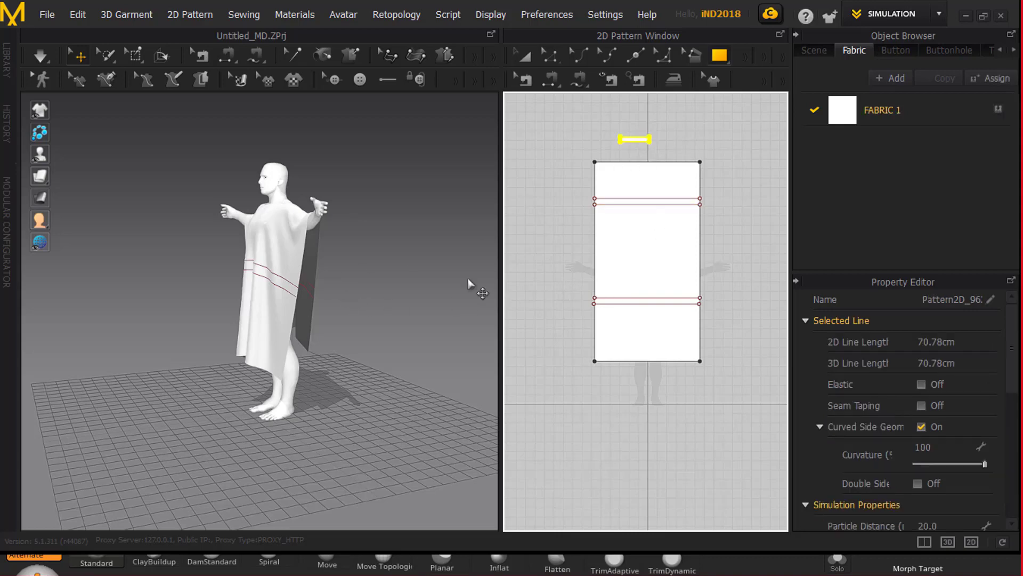
{"action": "right_click_drag", "start_coordinate": [392, 349], "coordinate": [394, 349]}
{"action": "scroll", "coordinate": [392, 350], "scroll_direction": "down", "scroll_amount": 3}
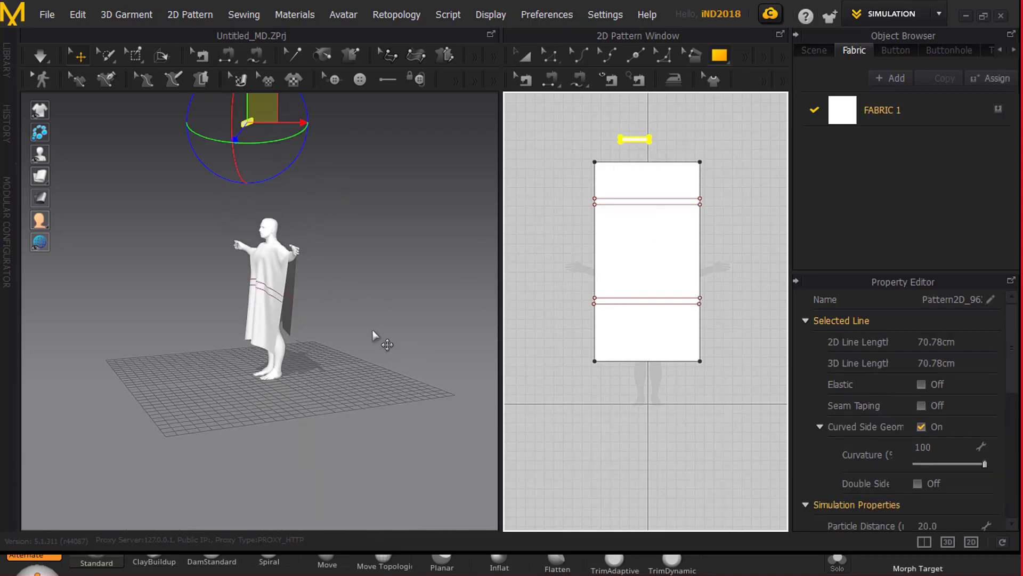
{"action": "scroll", "coordinate": [373, 335], "scroll_direction": "down", "scroll_amount": 2}
{"action": "mouse_move", "coordinate": [267, 147]}
{"action": "left_mouse_down"}
{"action": "mouse_move", "coordinate": [259, 242]}
{"action": "mouse_move", "coordinate": [271, 280]}
{"action": "left_mouse_up"}
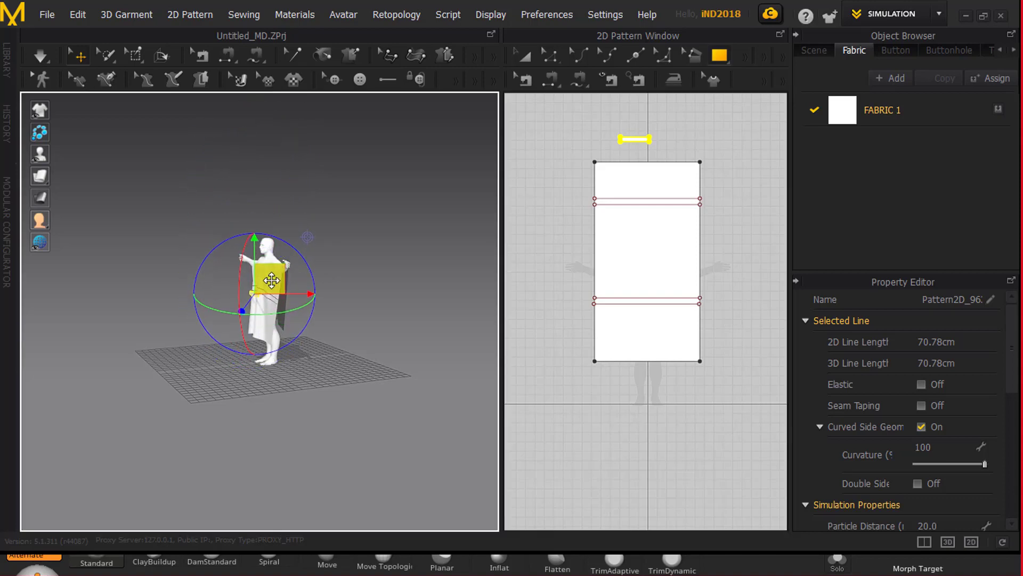
{"action": "left_click_drag", "start_coordinate": [272, 280], "coordinate": [268, 280]}
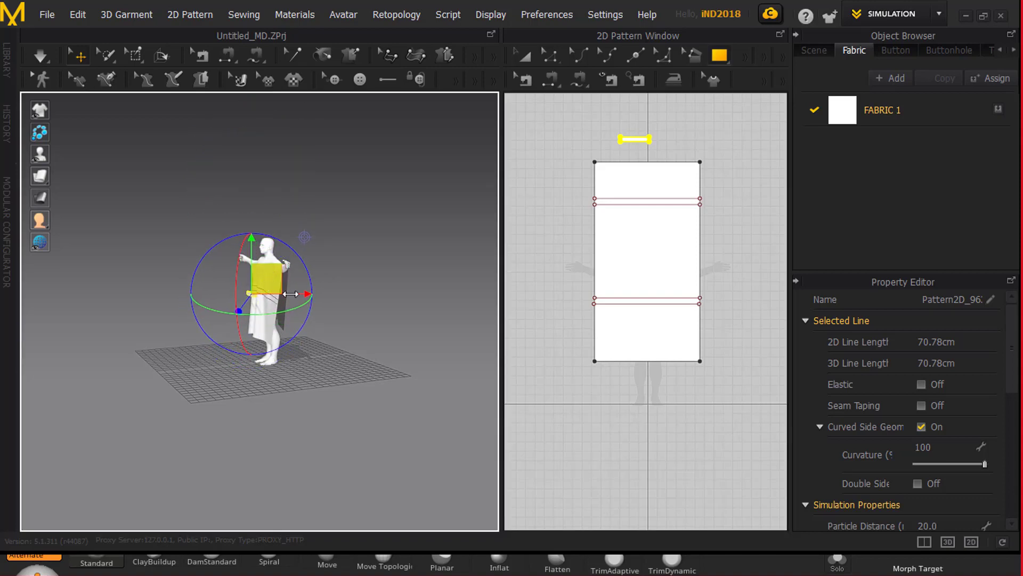
{"action": "right_click_drag", "start_coordinate": [358, 321], "coordinate": [389, 301]}
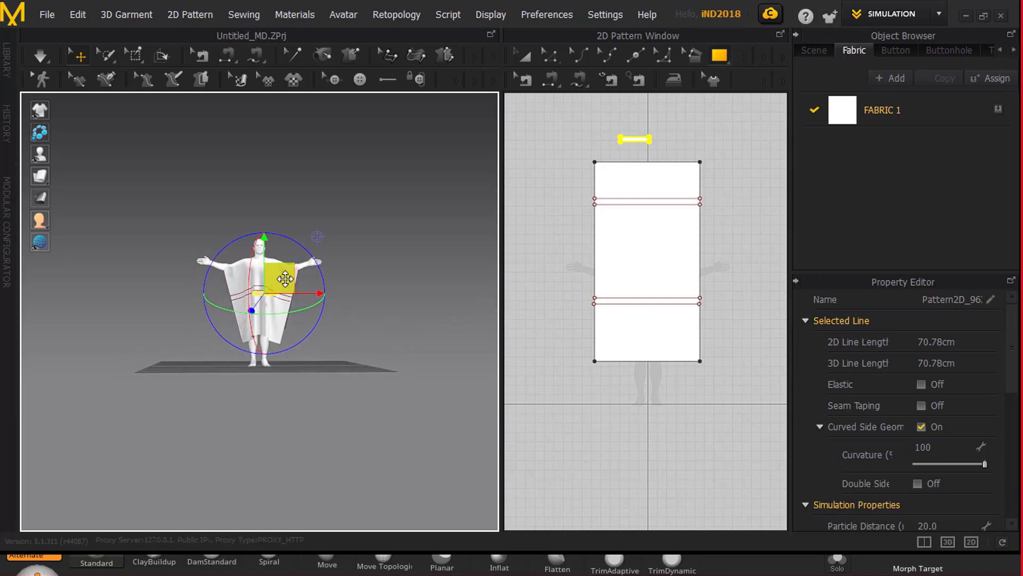
{"action": "left_click_drag", "start_coordinate": [290, 293], "coordinate": [280, 293]}
{"action": "left_click", "coordinate": [414, 252]}
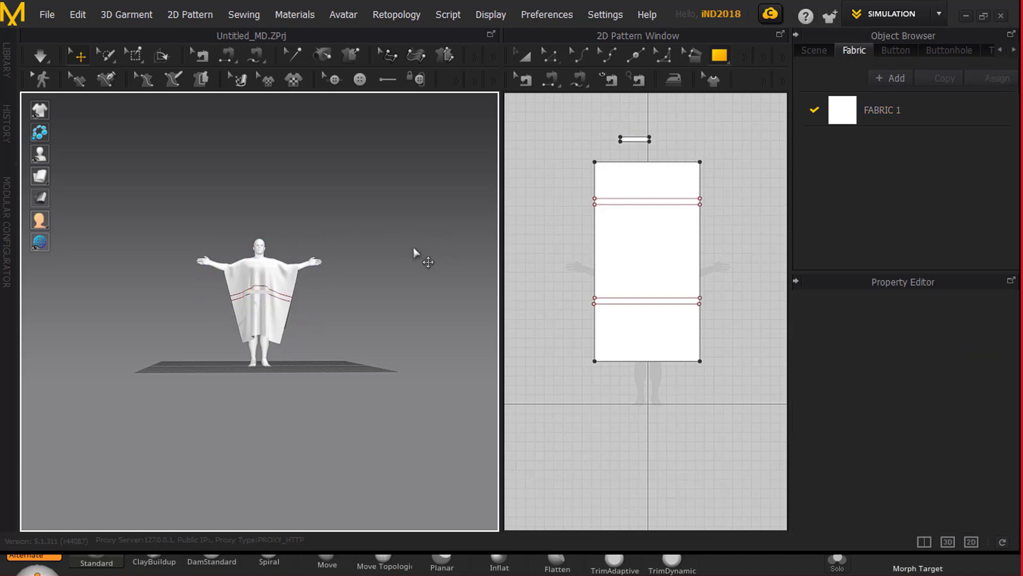
{"action": "mouse_move", "coordinate": [450, 277]}
{"action": "right_mouse_down"}
{"action": "mouse_move", "coordinate": [436, 295]}
{"action": "mouse_move", "coordinate": [359, 320]}
{"action": "right_mouse_up"}
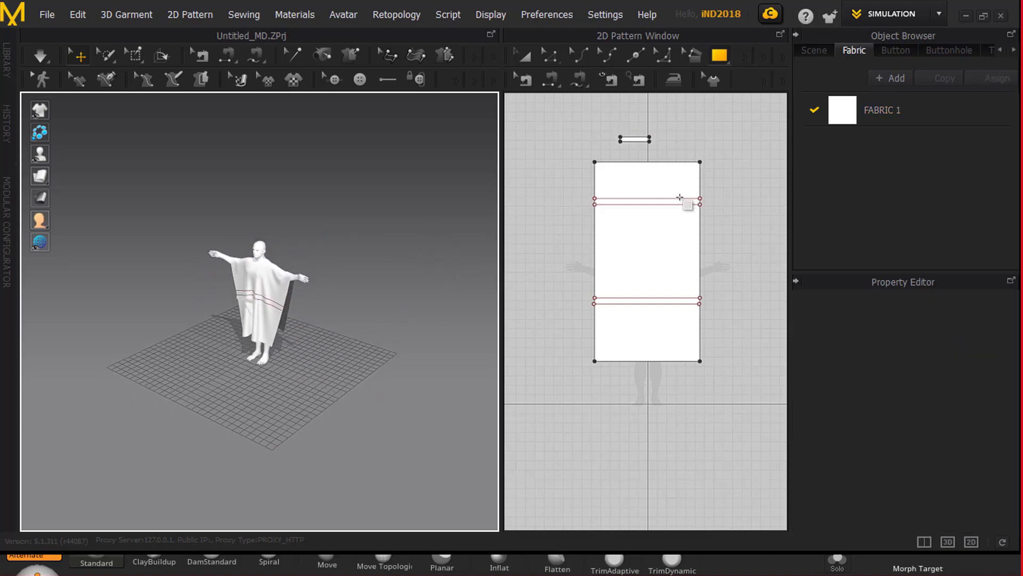
Select the 111.80 cm fold line and snap the 3D view to the front.
{"action": "left_click", "coordinate": [549, 56]}
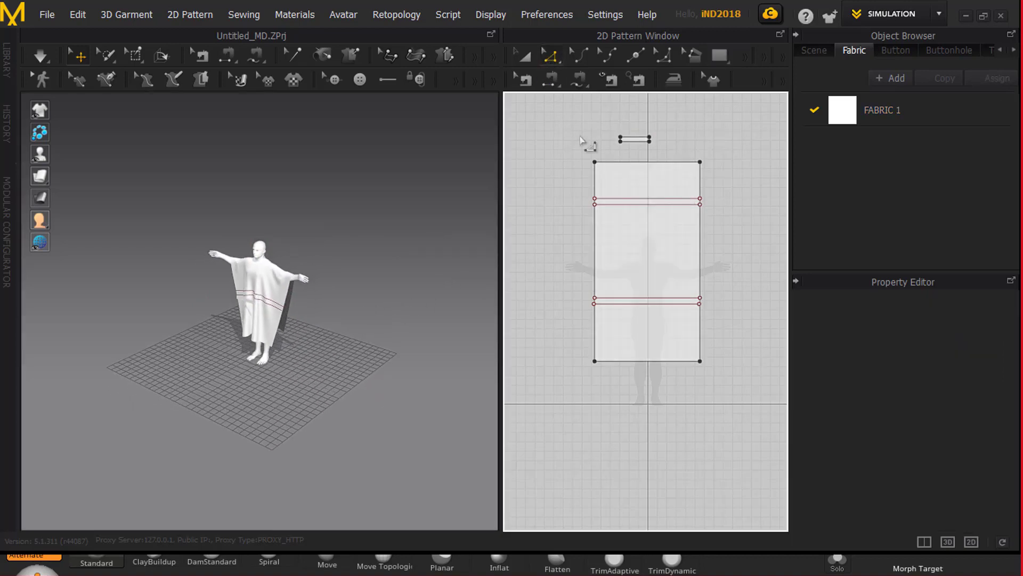
{"action": "left_click", "coordinate": [633, 200]}
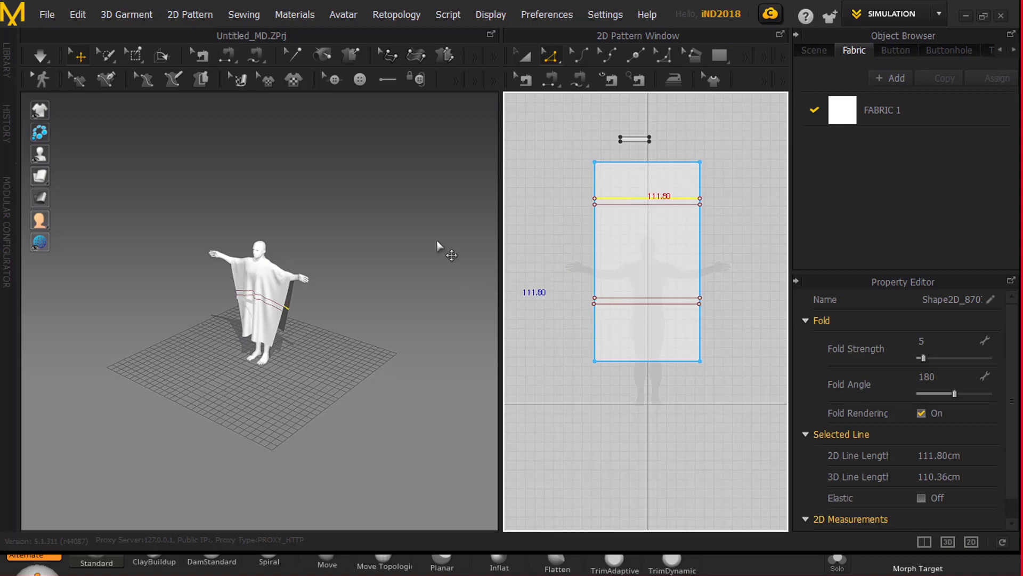
{"action": "right_click_drag", "start_coordinate": [441, 249], "coordinate": [387, 265]}
{"action": "key", "text": "2"}
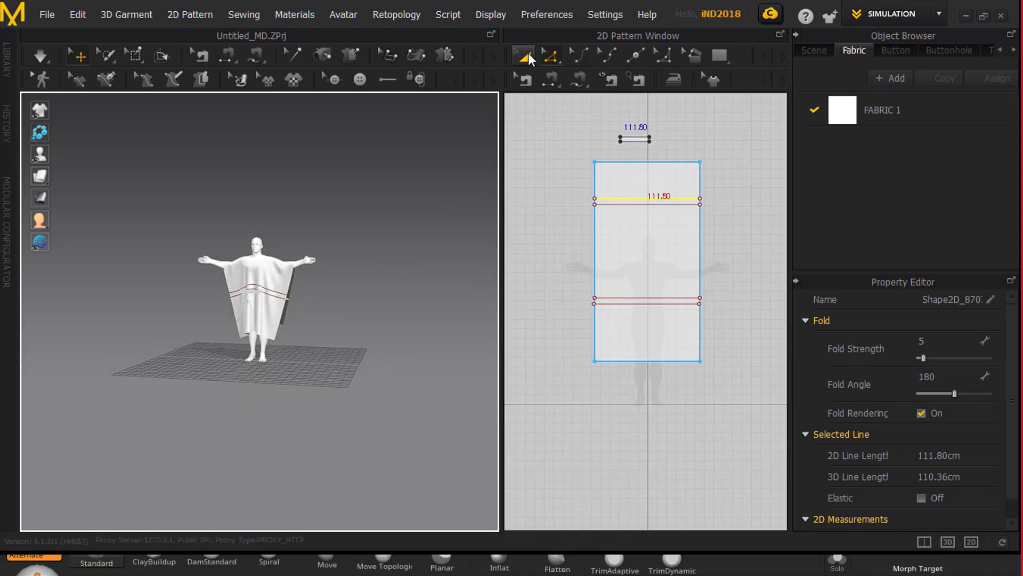
Move the small strap piece below the poncho pattern in the 2D window.
{"action": "left_click", "coordinate": [528, 53]}
{"action": "left_click", "coordinate": [634, 141]}
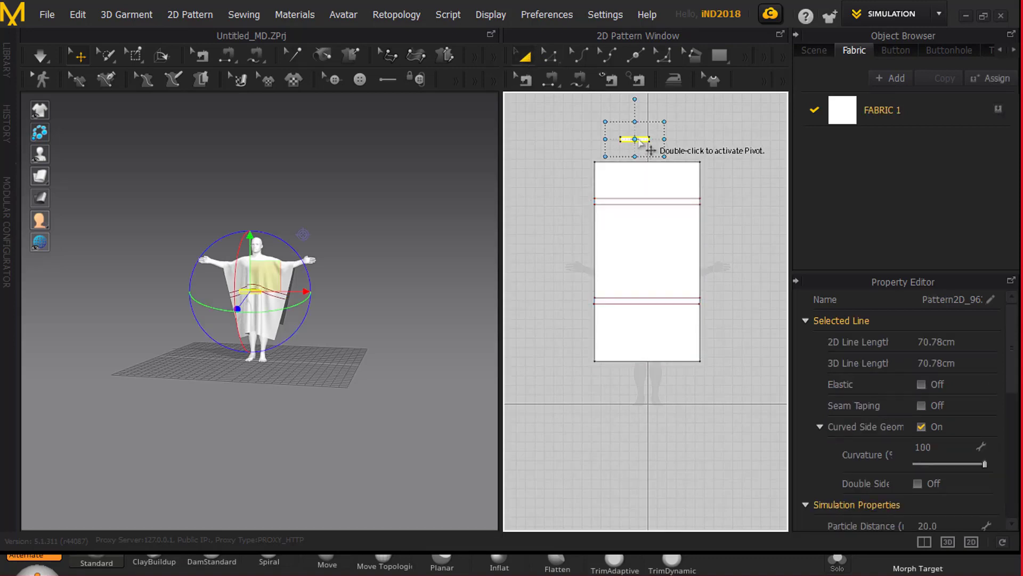
{"action": "mouse_move", "coordinate": [646, 139]}
{"action": "left_mouse_down"}
{"action": "mouse_move", "coordinate": [656, 378]}
{"action": "mouse_move", "coordinate": [647, 379]}
{"action": "left_mouse_up"}
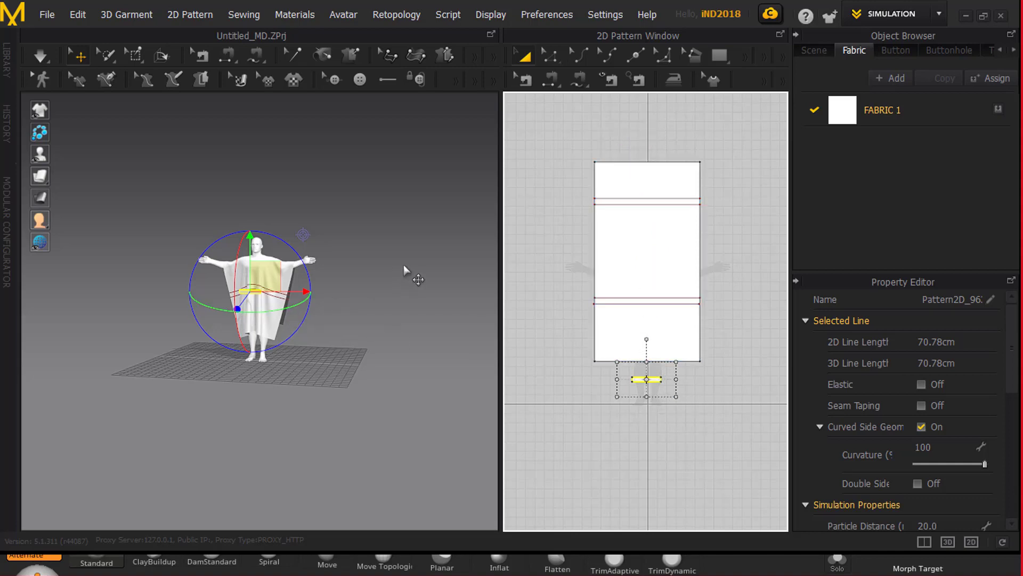
{"action": "right_click_drag", "start_coordinate": [454, 291], "coordinate": [324, 322]}
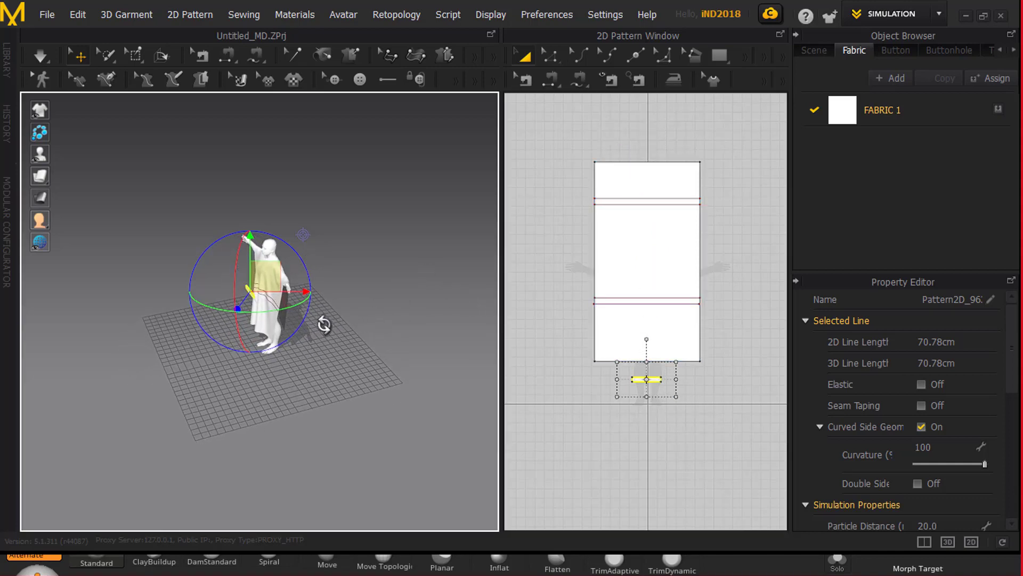
Draw a thin second strap rectangle and bring it down onto the poncho's centre.
{"action": "left_click", "coordinate": [715, 59]}
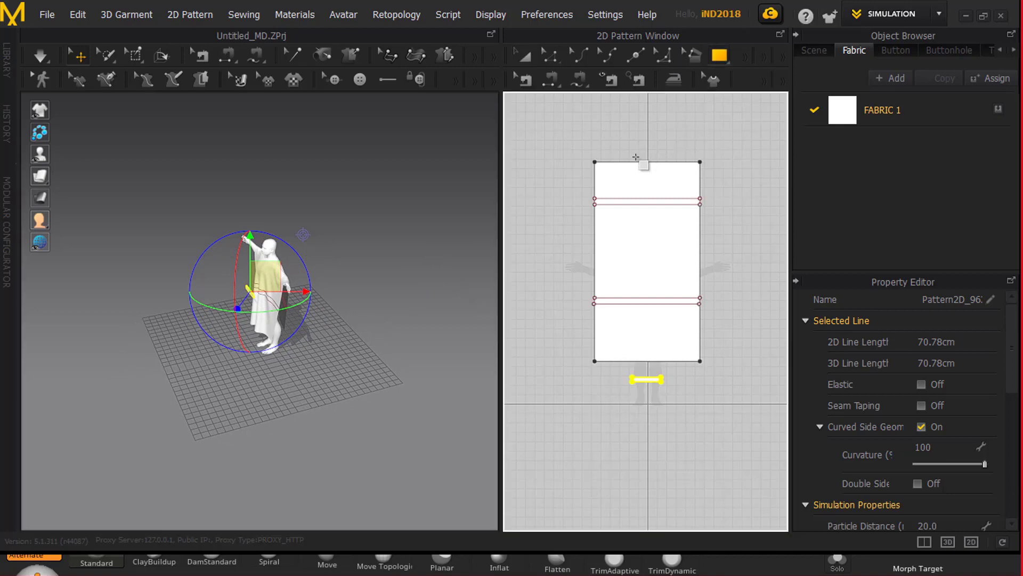
{"action": "left_click_drag", "start_coordinate": [628, 138], "coordinate": [660, 144]}
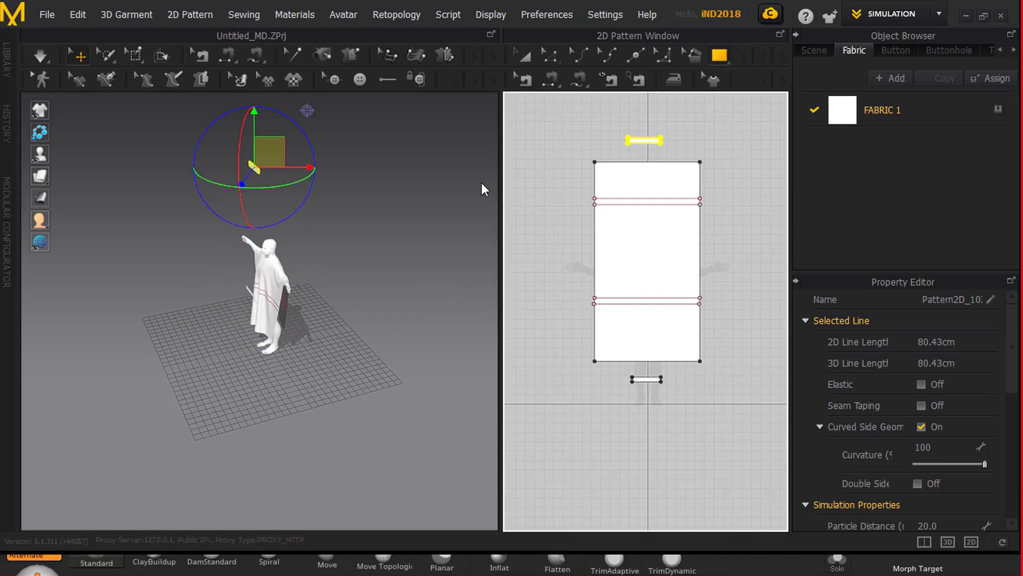
{"action": "left_click_drag", "start_coordinate": [270, 146], "coordinate": [312, 265]}
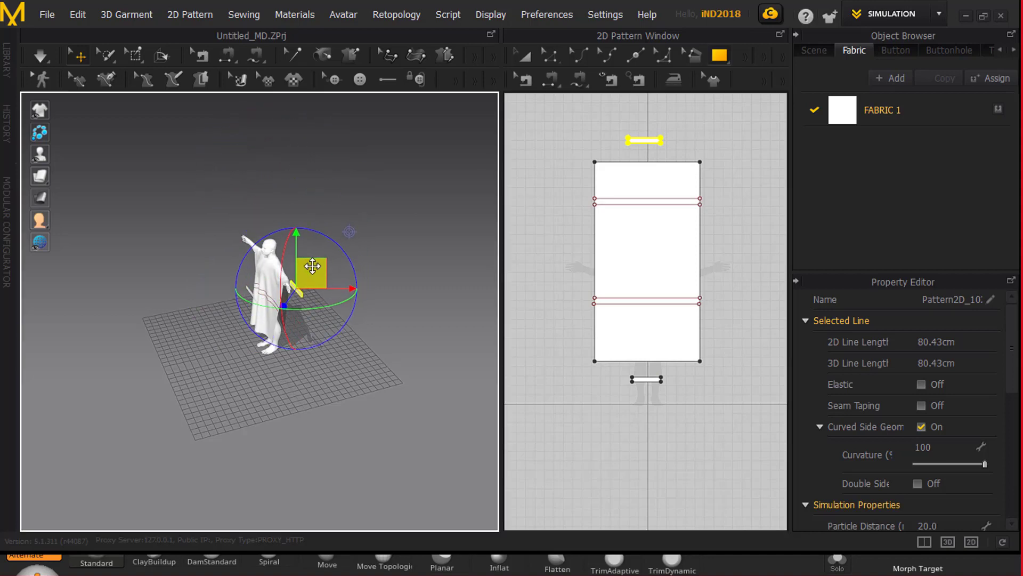
{"action": "mouse_move", "coordinate": [421, 327]}
{"action": "right_mouse_down"}
{"action": "mouse_move", "coordinate": [386, 336]}
{"action": "mouse_move", "coordinate": [391, 313]}
{"action": "mouse_move", "coordinate": [302, 276]}
{"action": "right_mouse_up"}
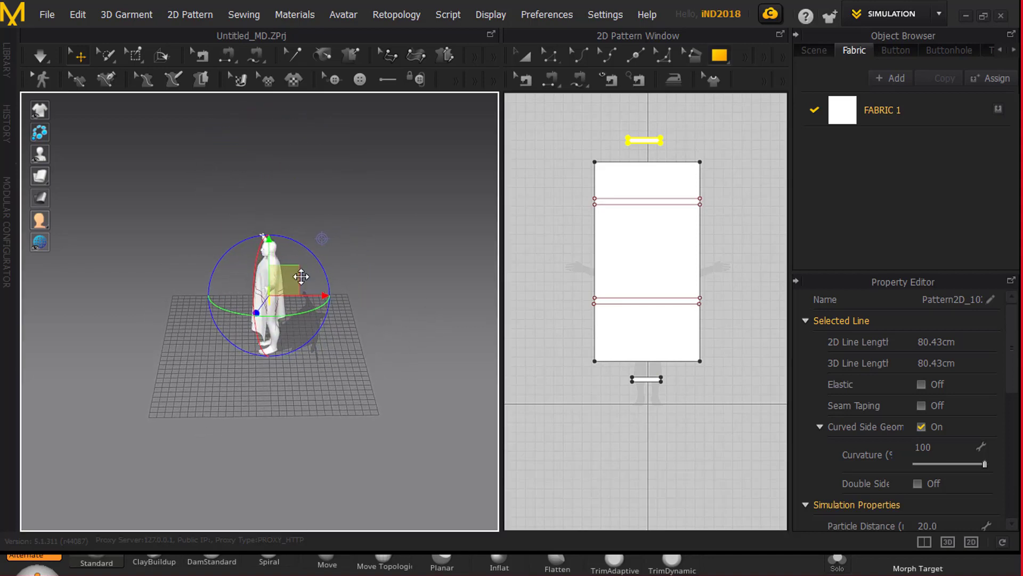
{"action": "mouse_move", "coordinate": [407, 309]}
{"action": "right_mouse_down"}
{"action": "mouse_move", "coordinate": [243, 357]}
{"action": "mouse_move", "coordinate": [389, 391]}
{"action": "mouse_move", "coordinate": [423, 327]}
{"action": "right_mouse_up"}
{"action": "mouse_move", "coordinate": [293, 264]}
{"action": "left_mouse_down"}
{"action": "mouse_move", "coordinate": [389, 321]}
{"action": "mouse_move", "coordinate": [419, 320]}
{"action": "left_mouse_up"}
Nudge the strap to centre it behind the avatar, then face the avatar front-on.
{"action": "mouse_move", "coordinate": [192, 346]}
{"action": "right_mouse_down"}
{"action": "mouse_move", "coordinate": [217, 375]}
{"action": "mouse_move", "coordinate": [277, 352]}
{"action": "right_mouse_up"}
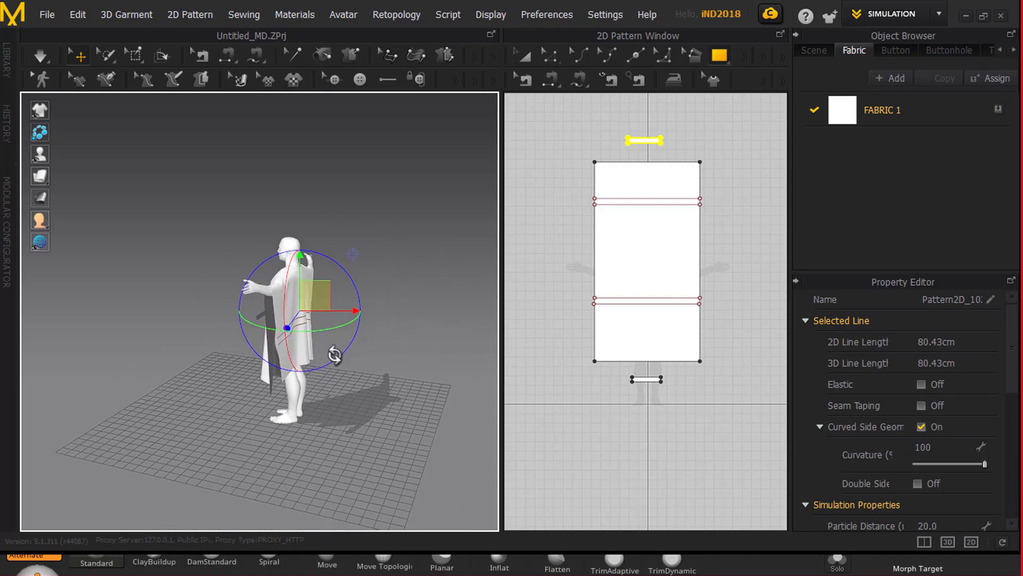
{"action": "left_click_drag", "start_coordinate": [314, 315], "coordinate": [322, 314]}
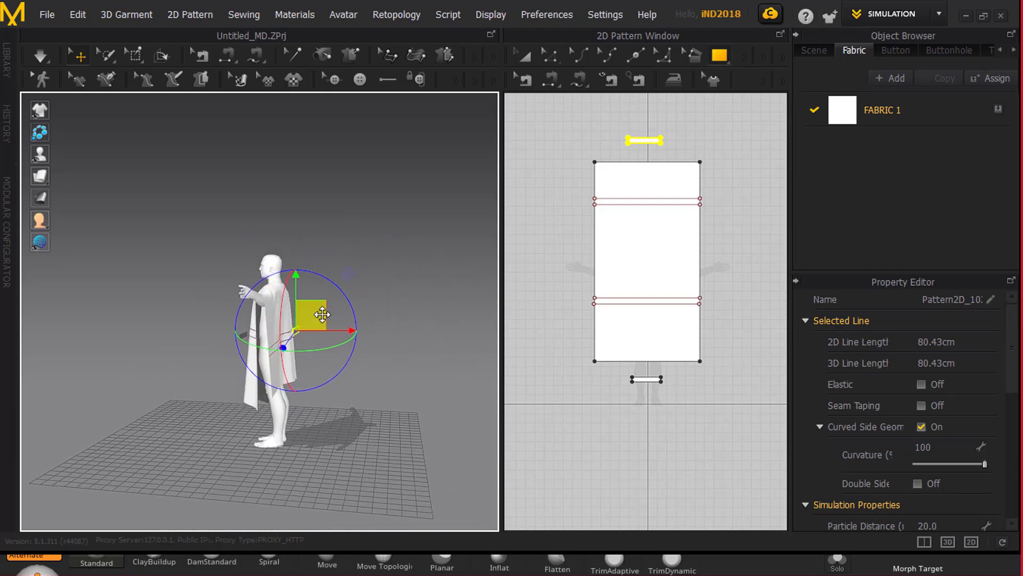
{"action": "right_click_drag", "start_coordinate": [322, 315], "coordinate": [312, 316]}
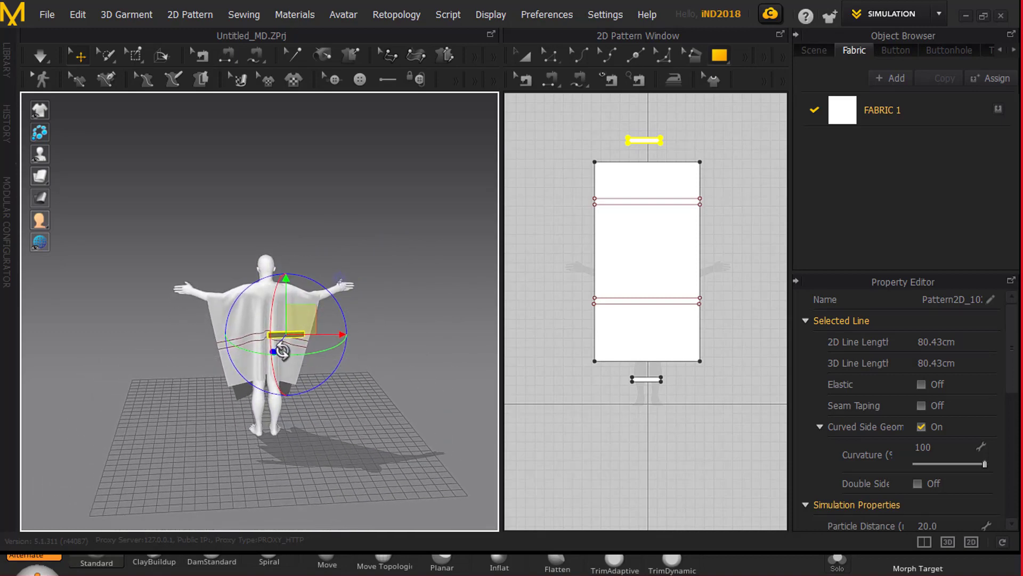
{"action": "left_click_drag", "start_coordinate": [312, 316], "coordinate": [294, 316]}
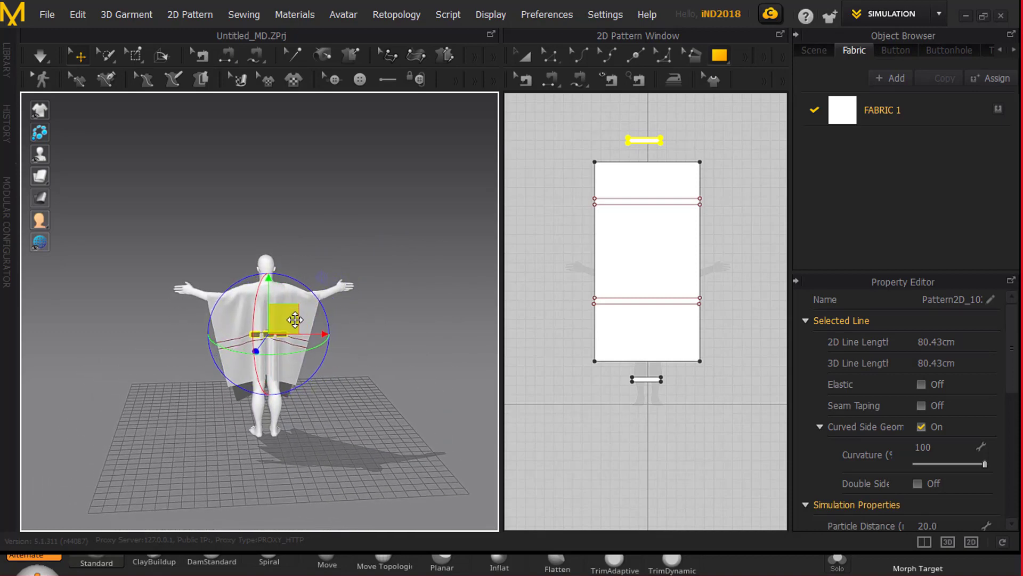
{"action": "right_click_drag", "start_coordinate": [319, 408], "coordinate": [621, 371]}
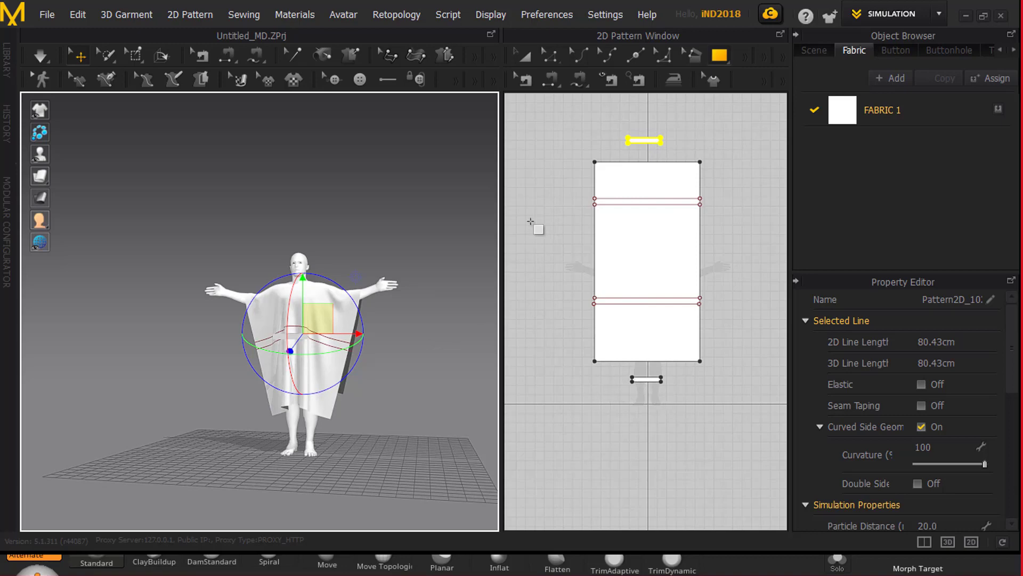
{"action": "scroll", "coordinate": [394, 432], "scroll_direction": "up", "scroll_amount": 2}
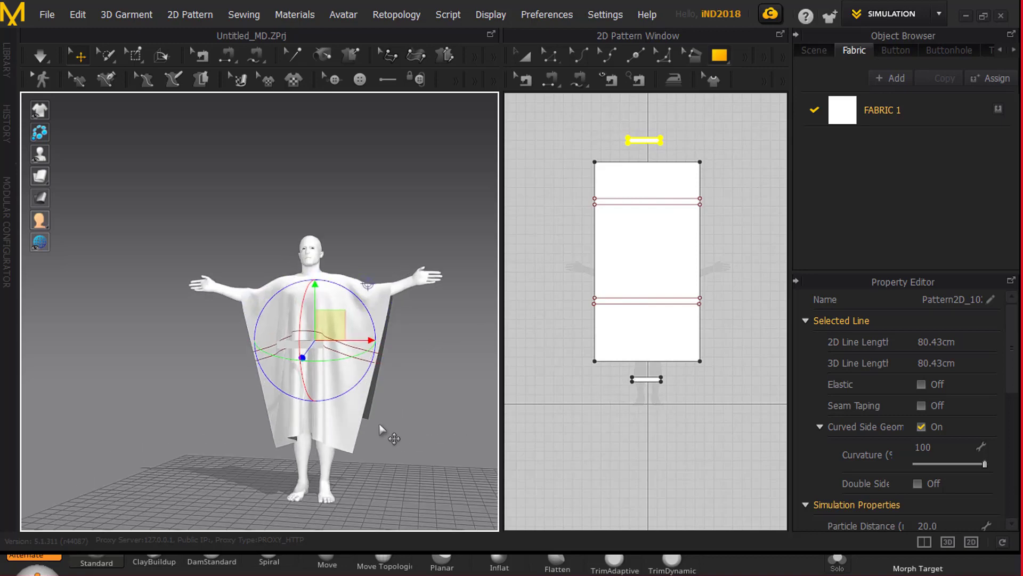
{"action": "scroll", "coordinate": [389, 432], "scroll_direction": "up", "scroll_amount": 2}
{"action": "mouse_move", "coordinate": [453, 427]}
{"action": "right_mouse_down"}
{"action": "mouse_move", "coordinate": [397, 410]}
{"action": "mouse_move", "coordinate": [414, 457]}
{"action": "mouse_move", "coordinate": [406, 396]}
{"action": "right_mouse_up"}
{"action": "left_click", "coordinate": [374, 250]}
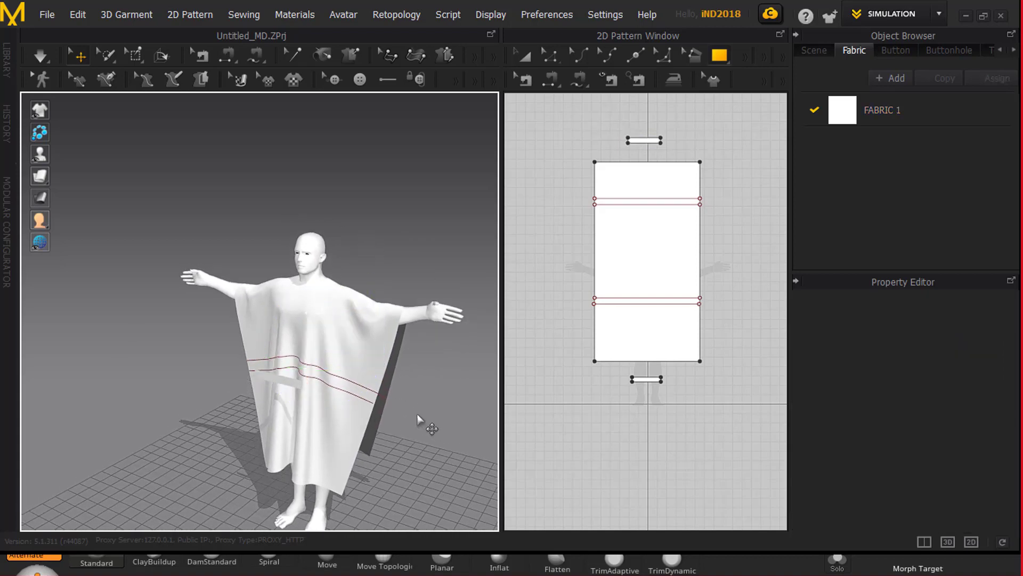
{"action": "mouse_move", "coordinate": [431, 429]}
{"action": "right_mouse_down"}
{"action": "mouse_move", "coordinate": [401, 404]}
{"action": "mouse_move", "coordinate": [466, 407]}
{"action": "mouse_move", "coordinate": [366, 372]}
{"action": "right_mouse_up"}
{"action": "middle_click_drag", "start_coordinate": [366, 372], "coordinate": [355, 391]}
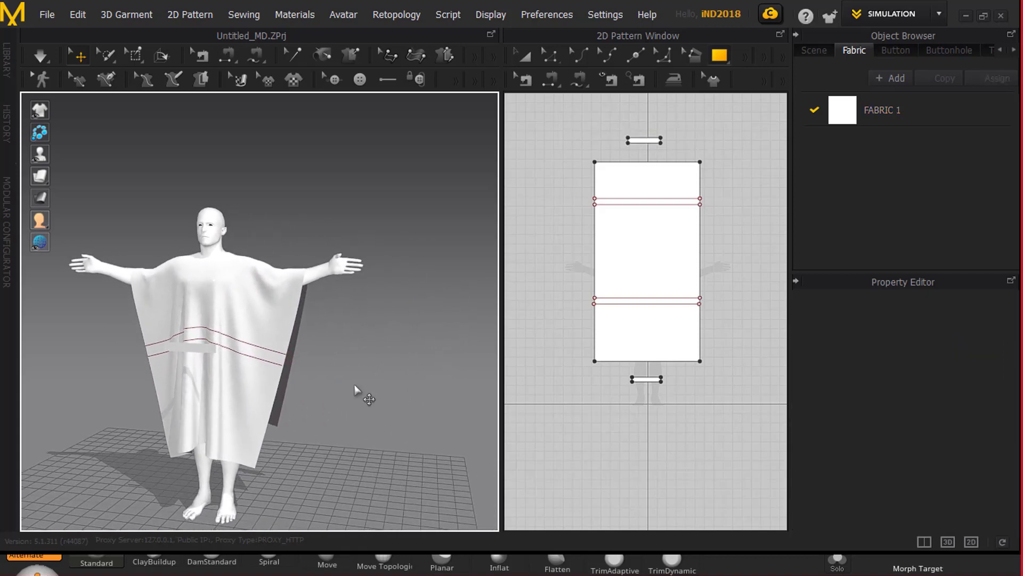
Sew the front strap's edges to the 111.80 fold line and dismiss the sewing warning.
{"action": "left_click", "coordinate": [230, 59]}
{"action": "scroll", "coordinate": [405, 376], "scroll_direction": "up", "scroll_amount": 2}
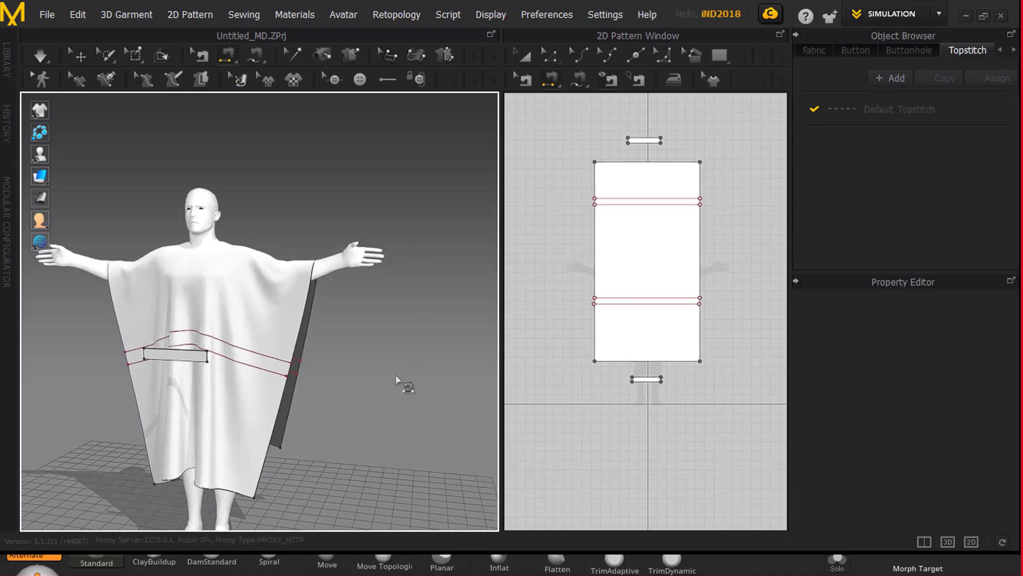
{"action": "scroll", "coordinate": [277, 373], "scroll_direction": "up", "scroll_amount": 1}
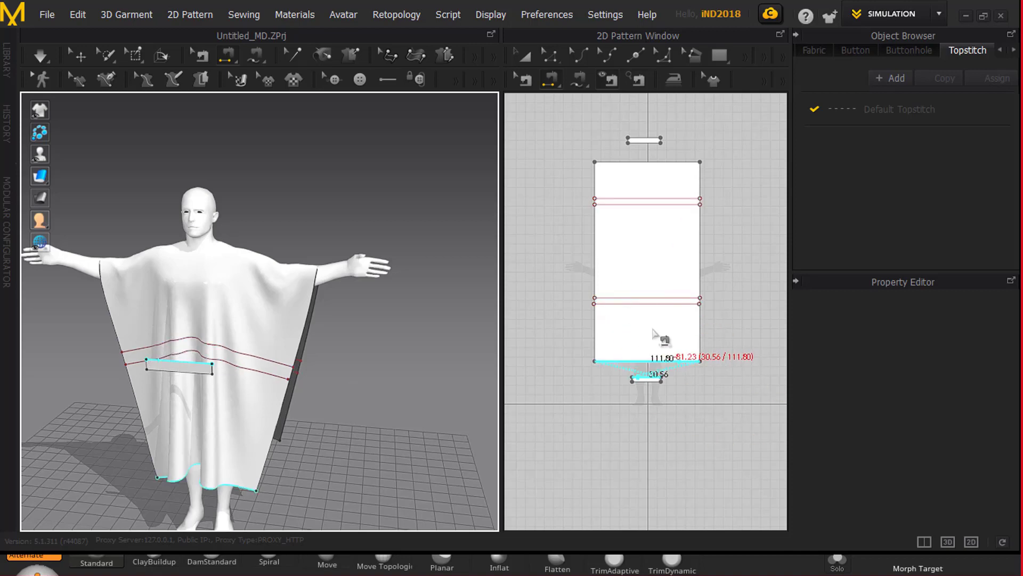
{"action": "left_click", "coordinate": [155, 351]}
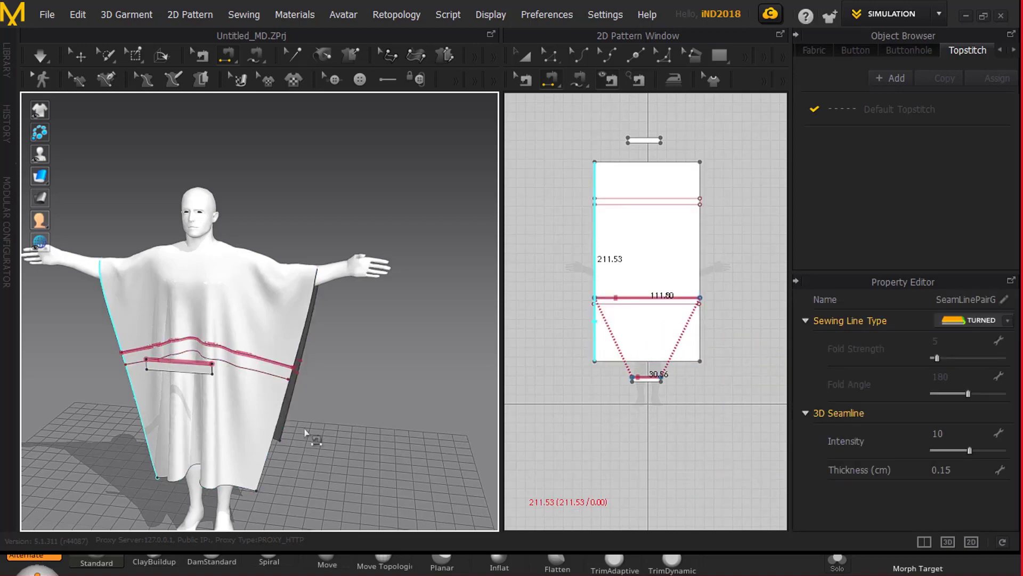
{"action": "left_click", "coordinate": [177, 373]}
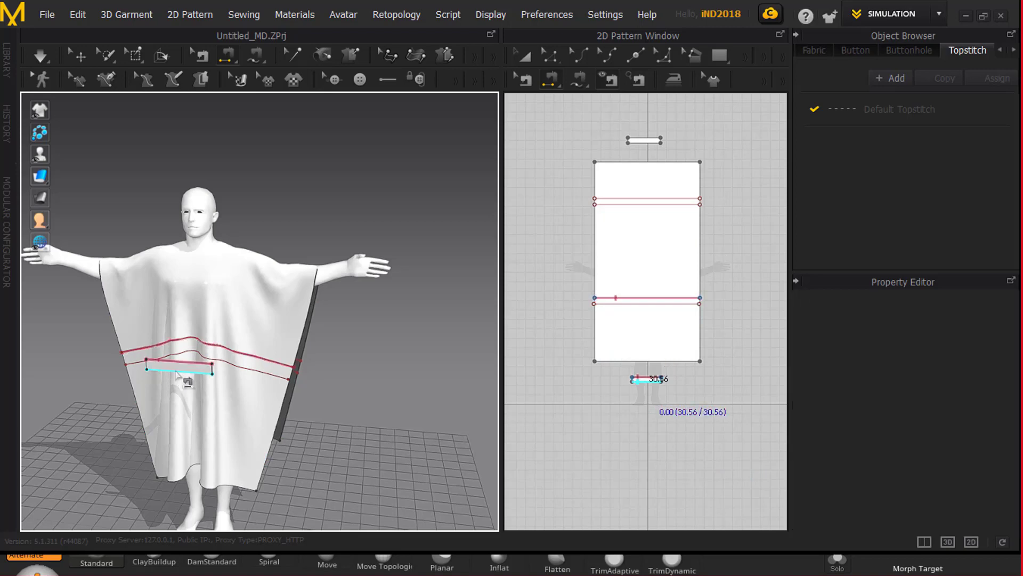
{"action": "left_click", "coordinate": [196, 375]}
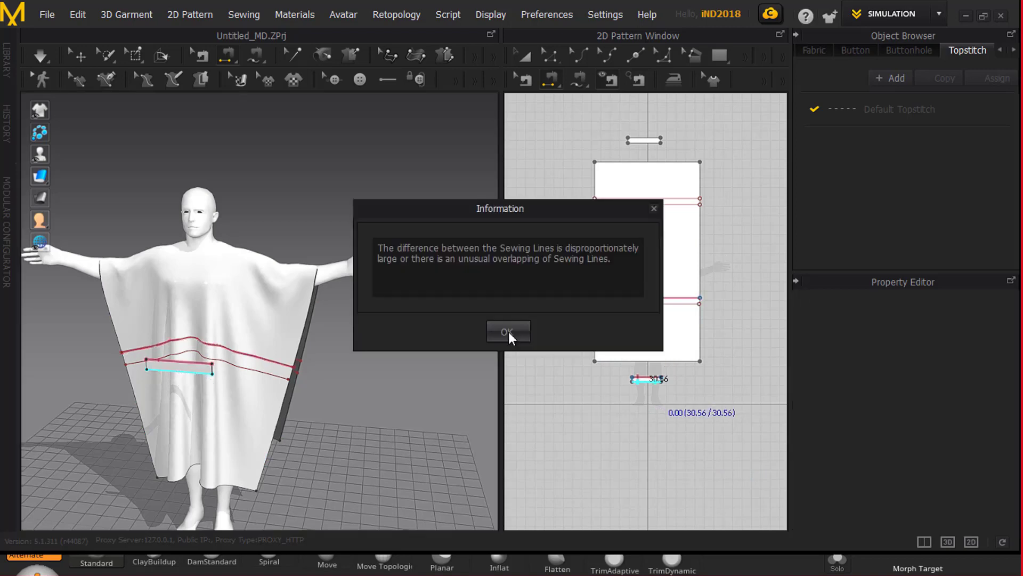
{"action": "left_click", "coordinate": [508, 332]}
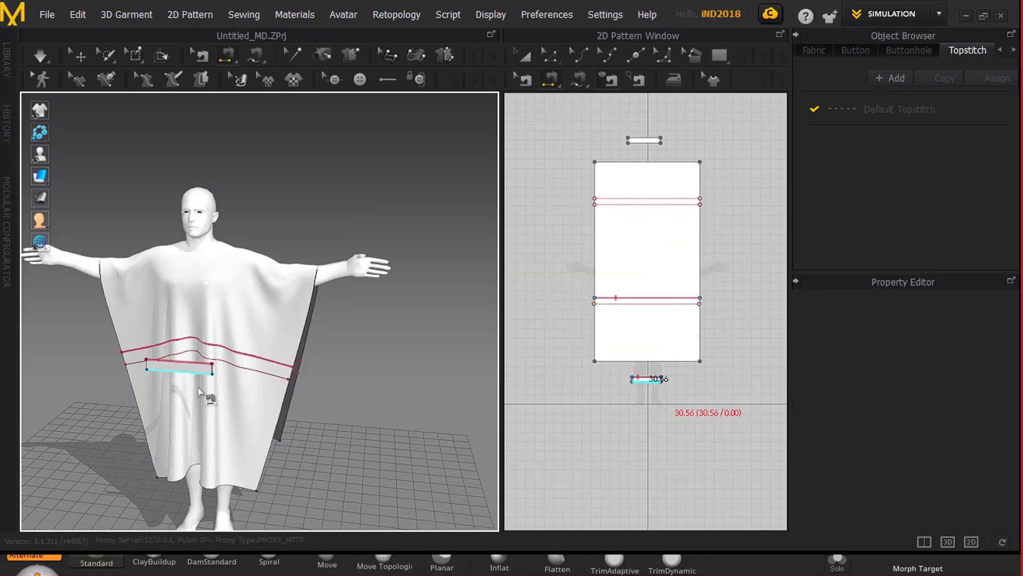
Sew the strap edge to the lower fold line, then centre the back strap behind the avatar.
{"action": "left_click", "coordinate": [238, 369]}
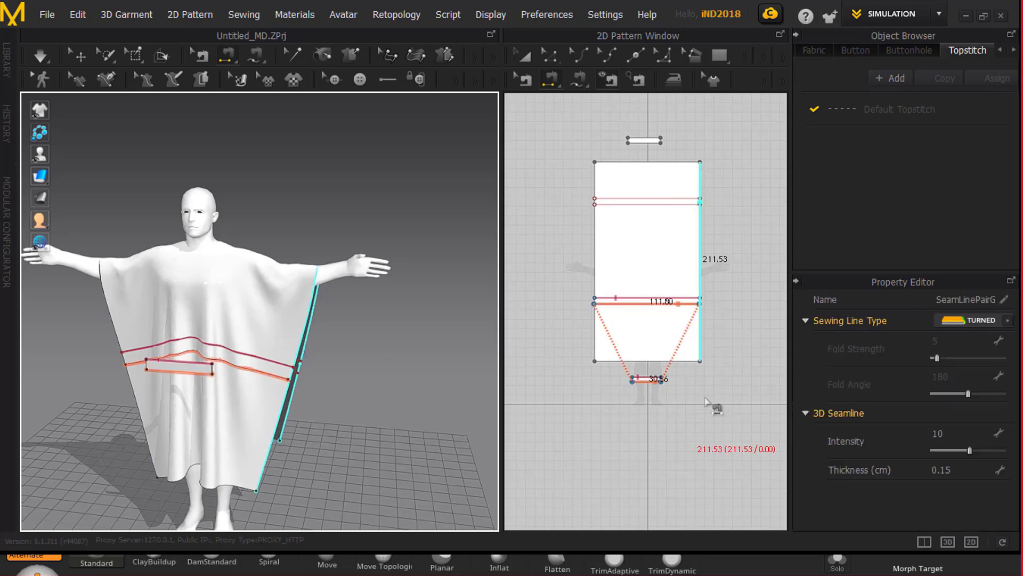
{"action": "left_click", "coordinate": [594, 320]}
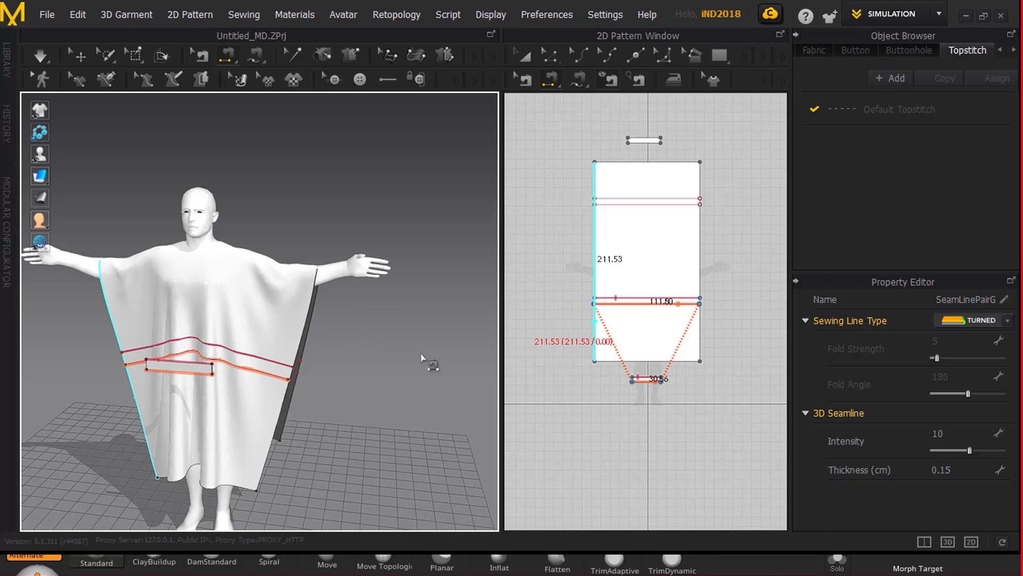
{"action": "mouse_move", "coordinate": [433, 359]}
{"action": "right_mouse_down"}
{"action": "mouse_move", "coordinate": [163, 341]}
{"action": "mouse_move", "coordinate": [163, 154]}
{"action": "right_mouse_up"}
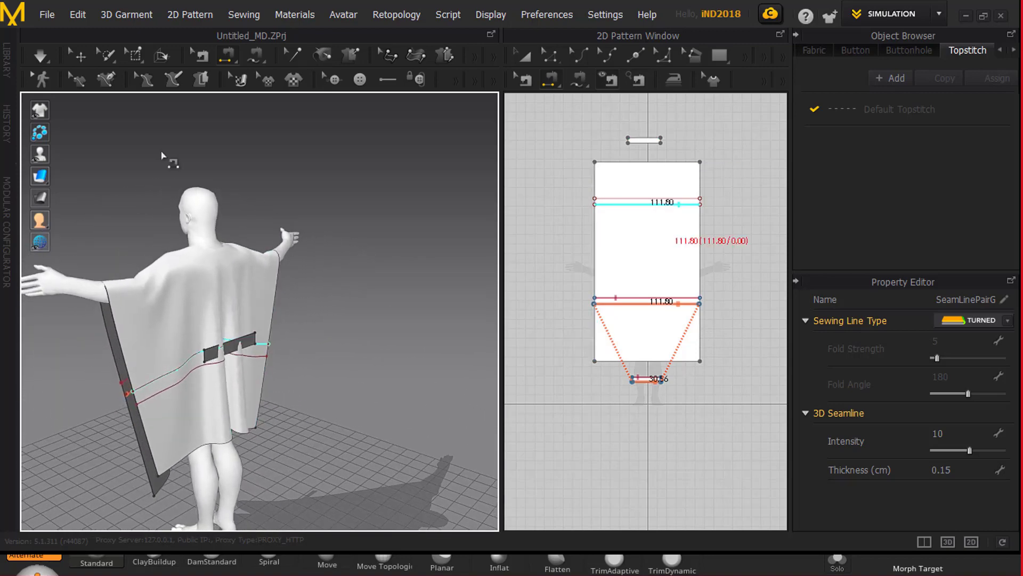
{"action": "left_click", "coordinate": [82, 59]}
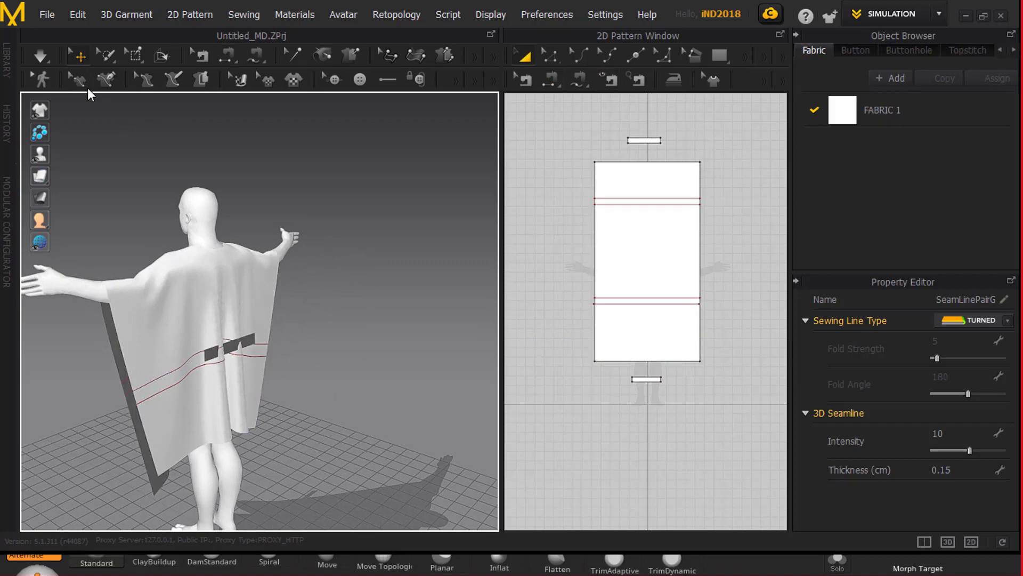
{"action": "left_click", "coordinate": [216, 357]}
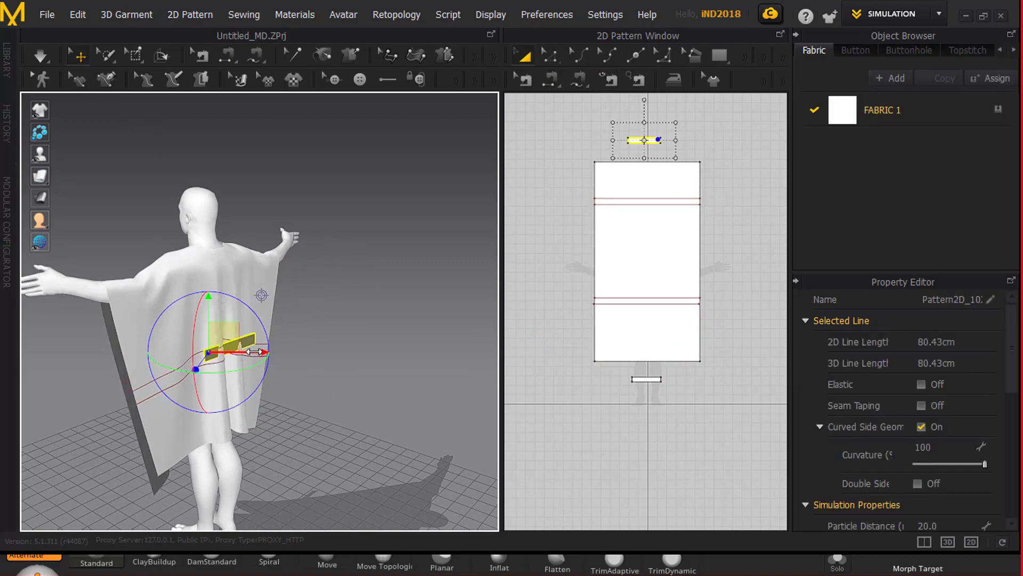
{"action": "left_click_drag", "start_coordinate": [253, 352], "coordinate": [261, 353]}
{"action": "right_click_drag", "start_coordinate": [378, 375], "coordinate": [313, 299]}
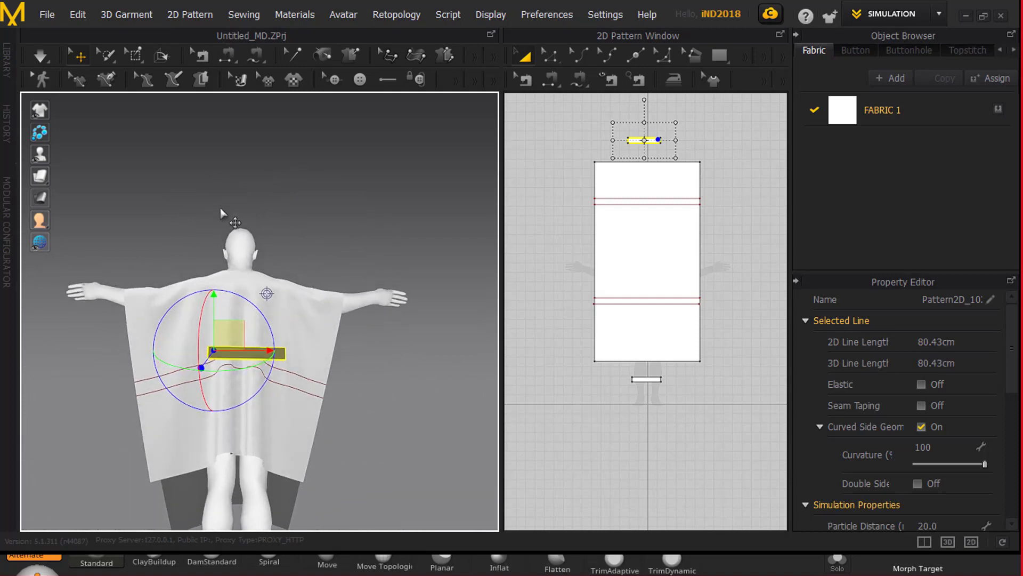
Sew the back strap to the upper fold line and the belt line to the flap edge.
{"action": "left_click", "coordinate": [227, 55]}
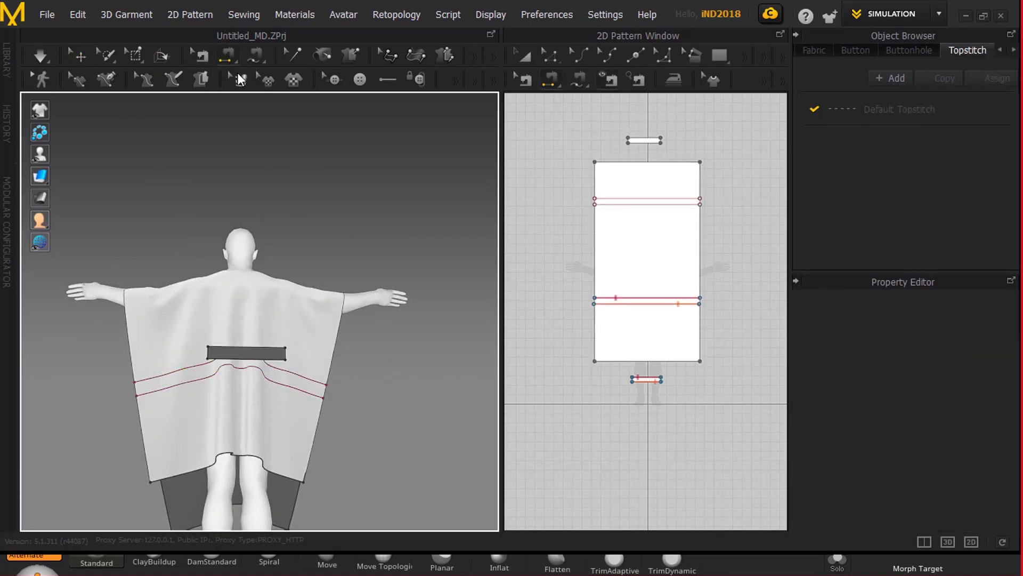
{"action": "left_click", "coordinate": [269, 352]}
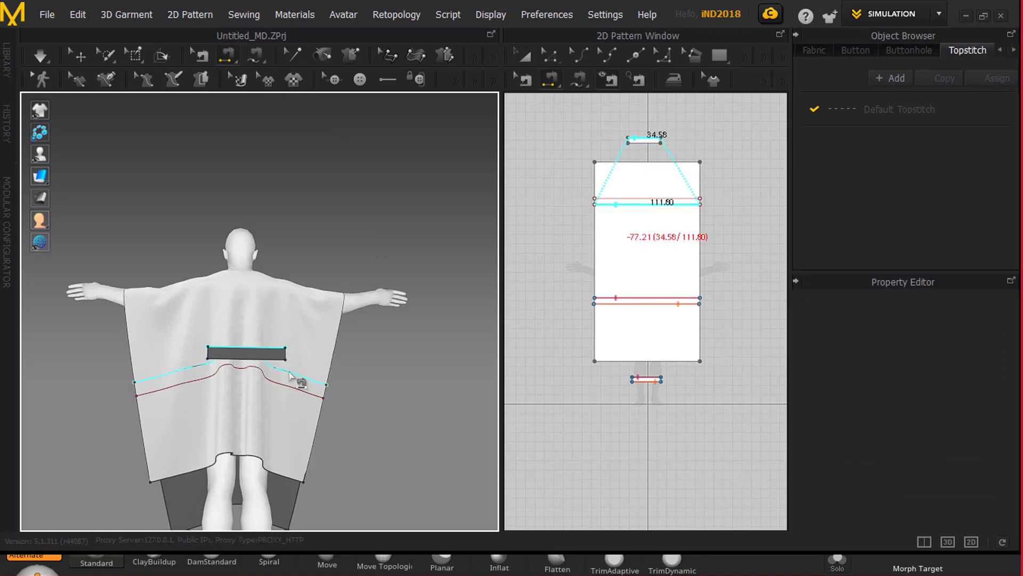
{"action": "left_click", "coordinate": [292, 377]}
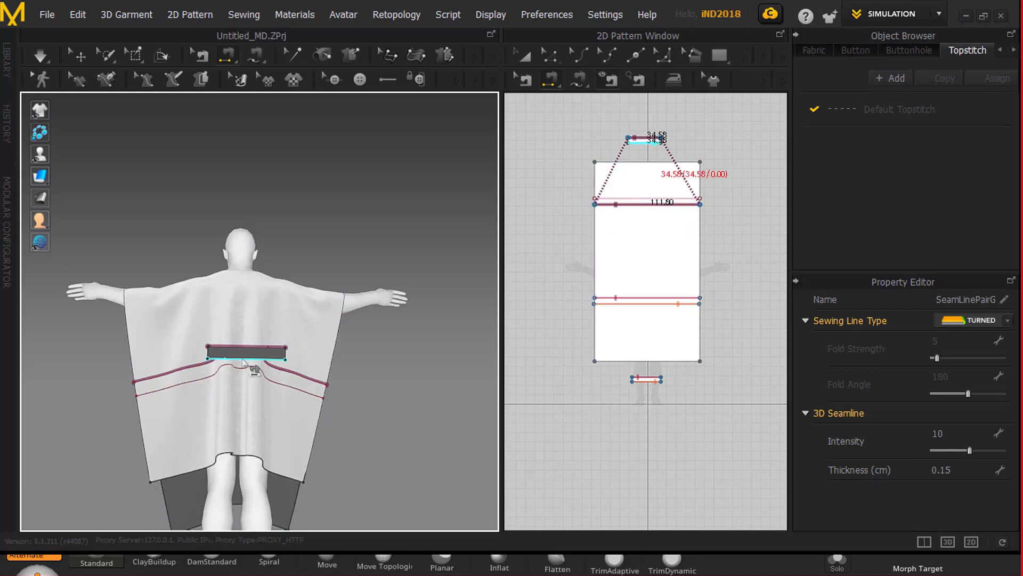
{"action": "left_click", "coordinate": [224, 362]}
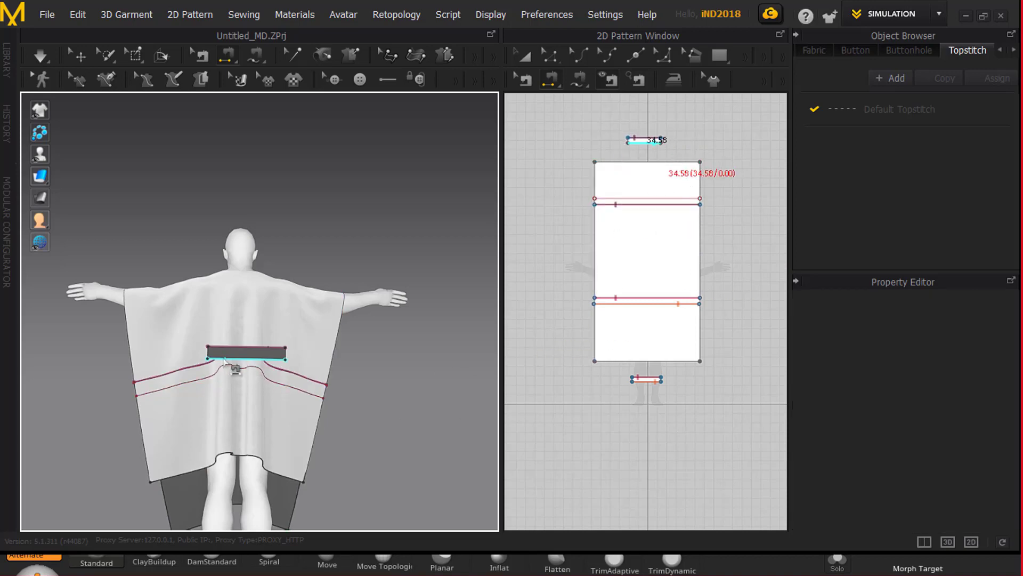
{"action": "left_click", "coordinate": [168, 390]}
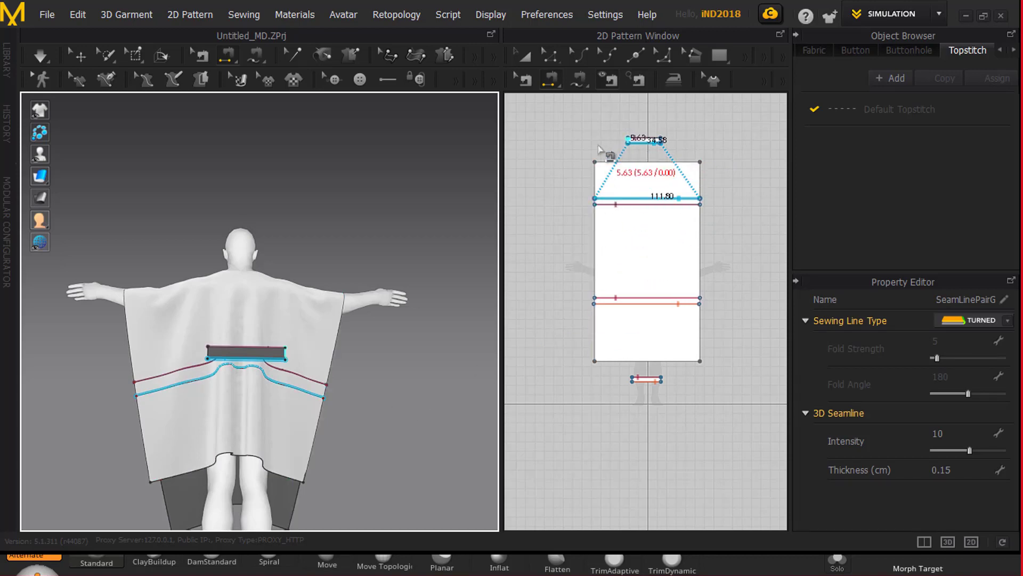
Sew the top flap's short edge to the bottom flap's edge at the poncho's side.
{"action": "right_click_drag", "start_coordinate": [419, 378], "coordinate": [290, 423]}
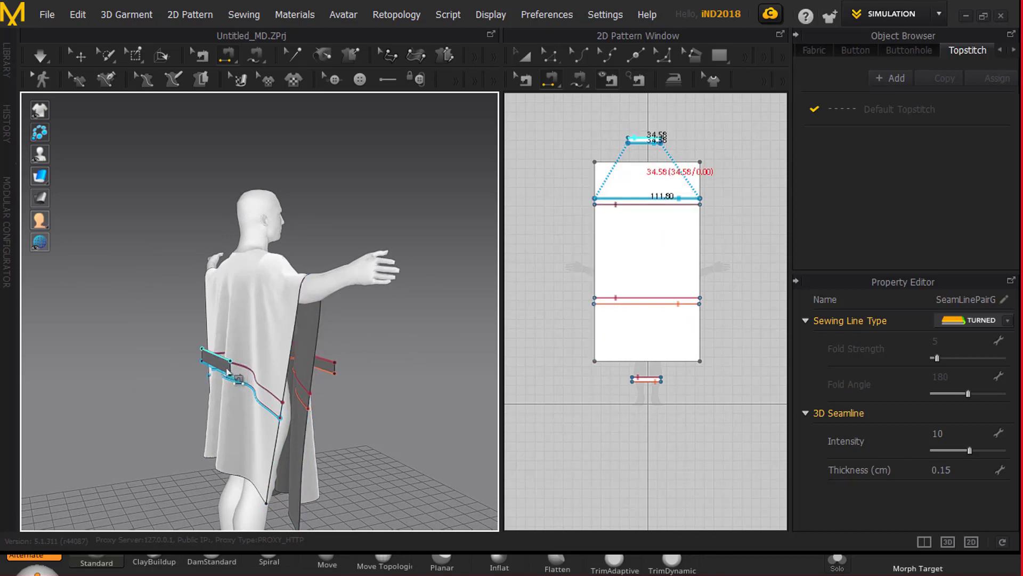
{"action": "scroll", "coordinate": [230, 369], "scroll_direction": "up", "scroll_amount": 2}
{"action": "scroll", "coordinate": [229, 376], "scroll_direction": "up", "scroll_amount": 3}
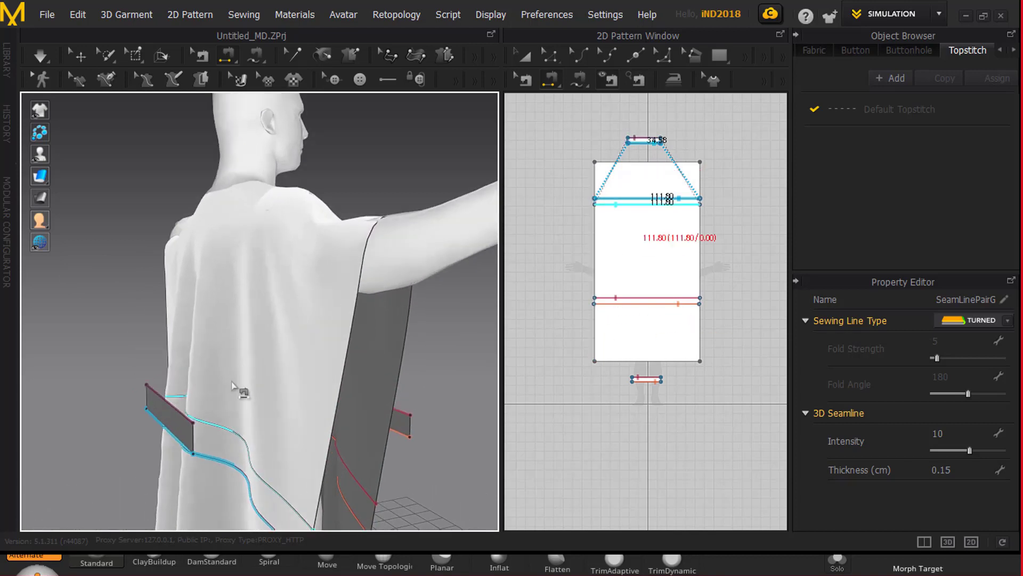
{"action": "right_click_drag", "start_coordinate": [237, 393], "coordinate": [448, 414]}
{"action": "scroll", "coordinate": [429, 337], "scroll_direction": "up", "scroll_amount": 3}
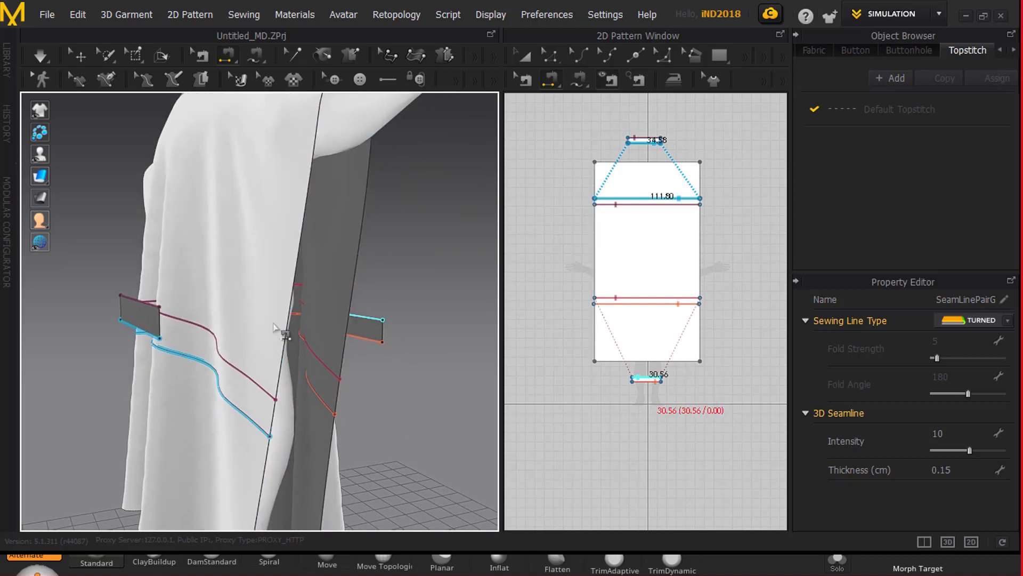
{"action": "left_click", "coordinate": [161, 327]}
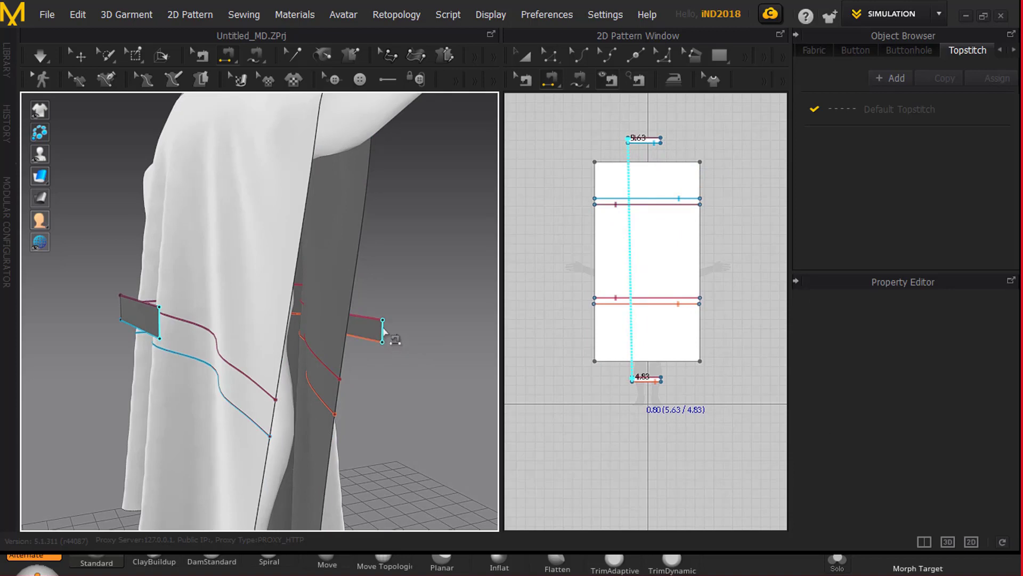
{"action": "left_click", "coordinate": [382, 337]}
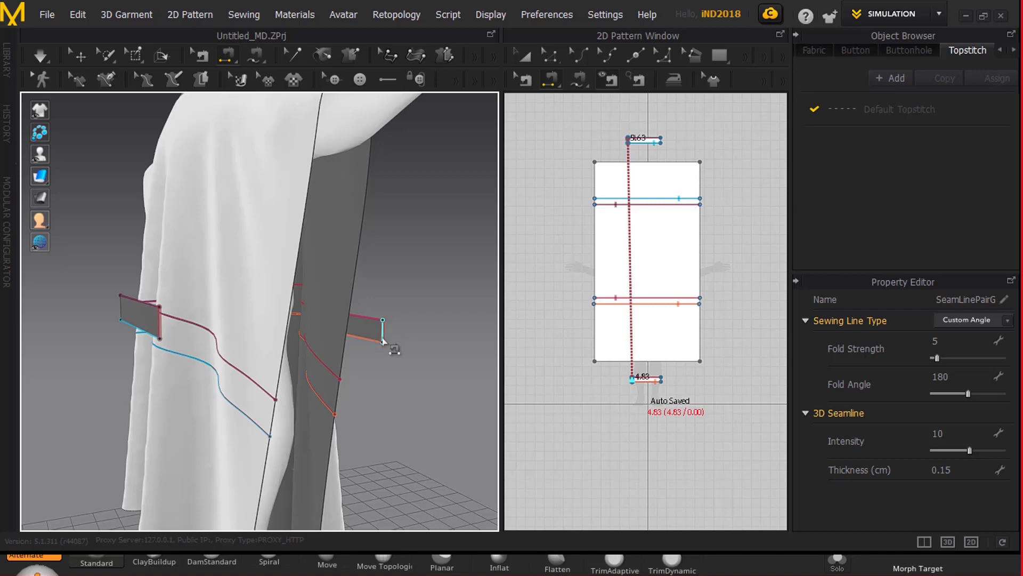
Sew the flaps' other short ends together around the back of the poncho.
{"action": "mouse_move", "coordinate": [374, 397]}
{"action": "right_mouse_down"}
{"action": "mouse_move", "coordinate": [401, 410]}
{"action": "mouse_move", "coordinate": [520, 400]}
{"action": "mouse_move", "coordinate": [612, 354]}
{"action": "mouse_move", "coordinate": [711, 386]}
{"action": "mouse_move", "coordinate": [287, 347]}
{"action": "mouse_move", "coordinate": [441, 354]}
{"action": "mouse_move", "coordinate": [331, 357]}
{"action": "right_mouse_up"}
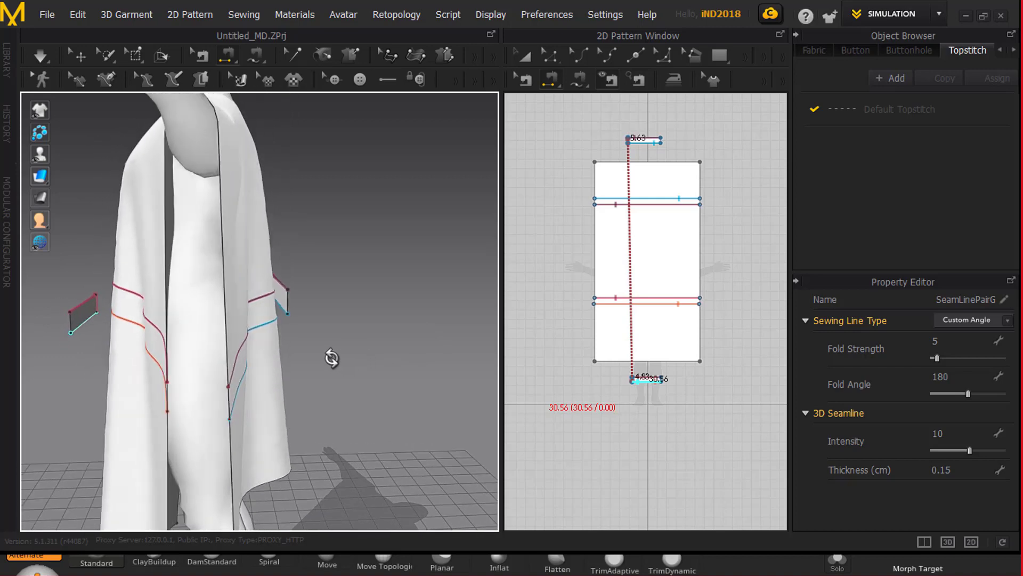
{"action": "left_click", "coordinate": [288, 302]}
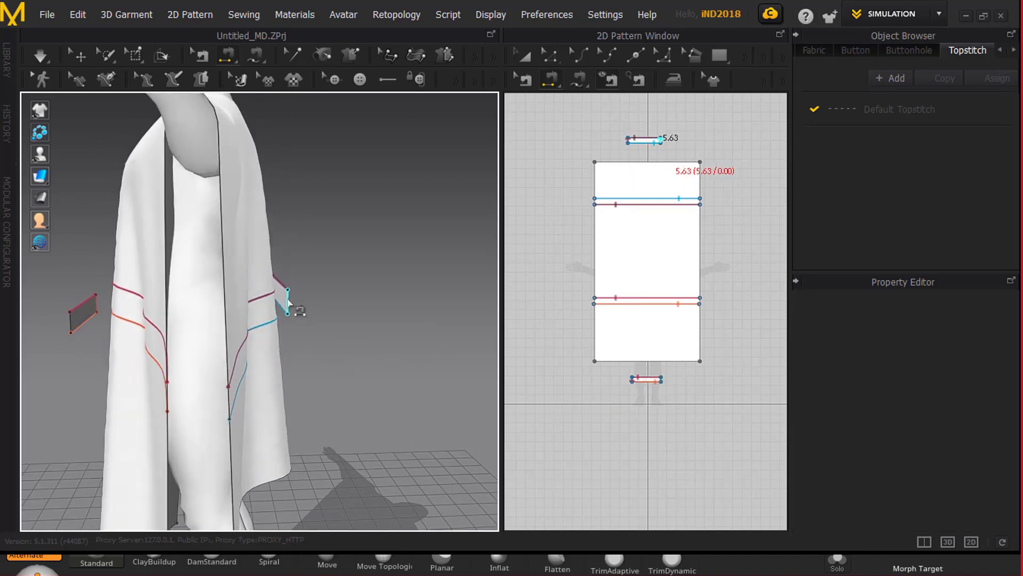
{"action": "left_click", "coordinate": [71, 323]}
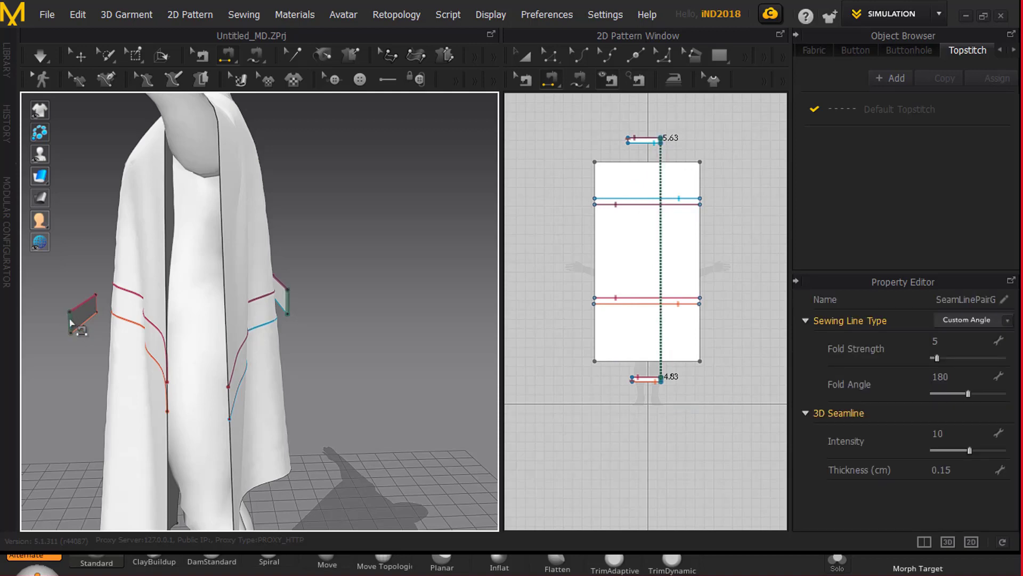
{"action": "left_click", "coordinate": [73, 321]}
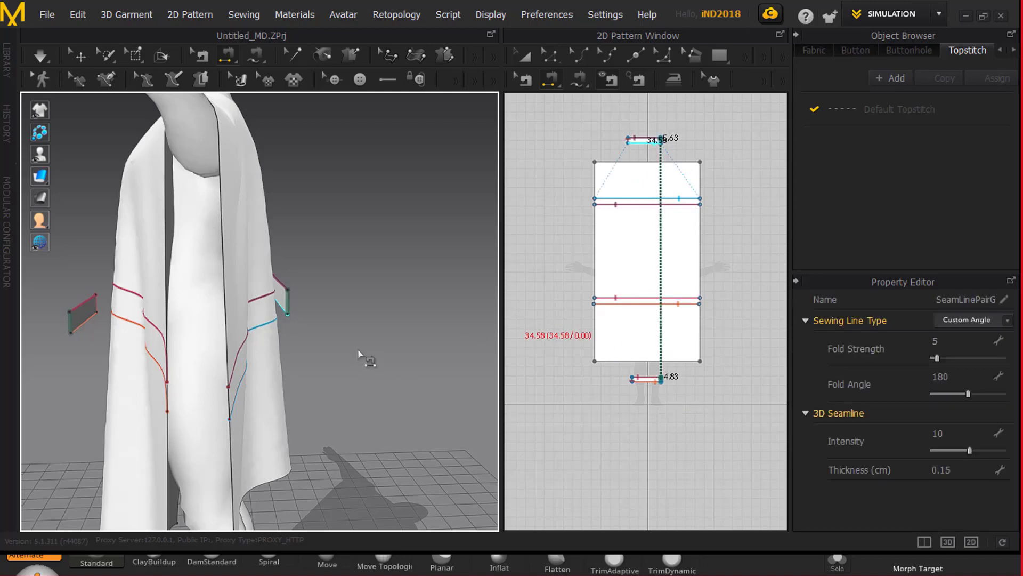
{"action": "right_click_drag", "start_coordinate": [348, 379], "coordinate": [411, 404]}
{"action": "scroll", "coordinate": [490, 358], "scroll_direction": "up", "scroll_amount": 5}
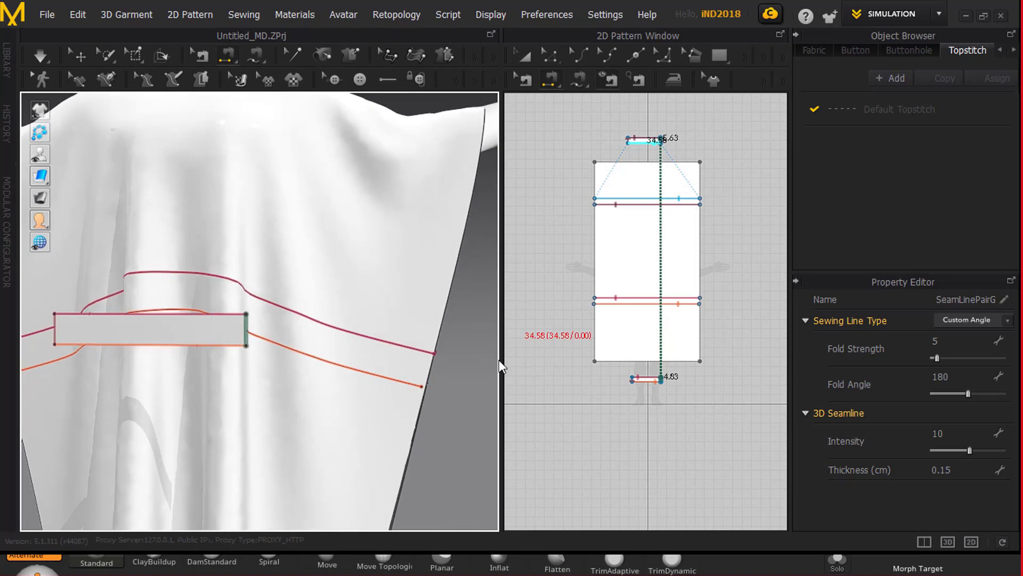
Simulate the strap-belted tunic from the front view and orbit to check it from the side.
{"action": "key", "text": "2"}
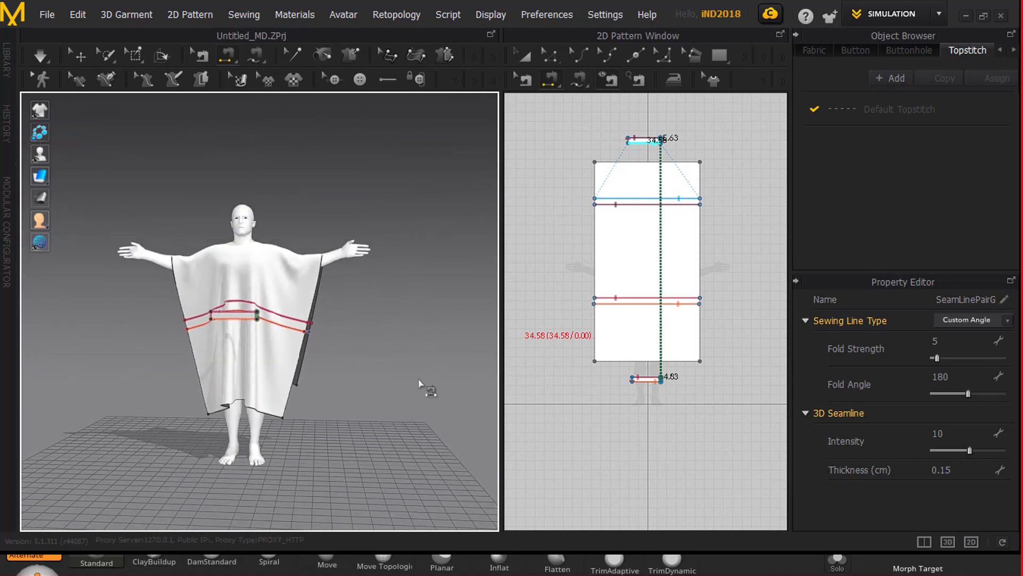
{"action": "key", "text": "space"}
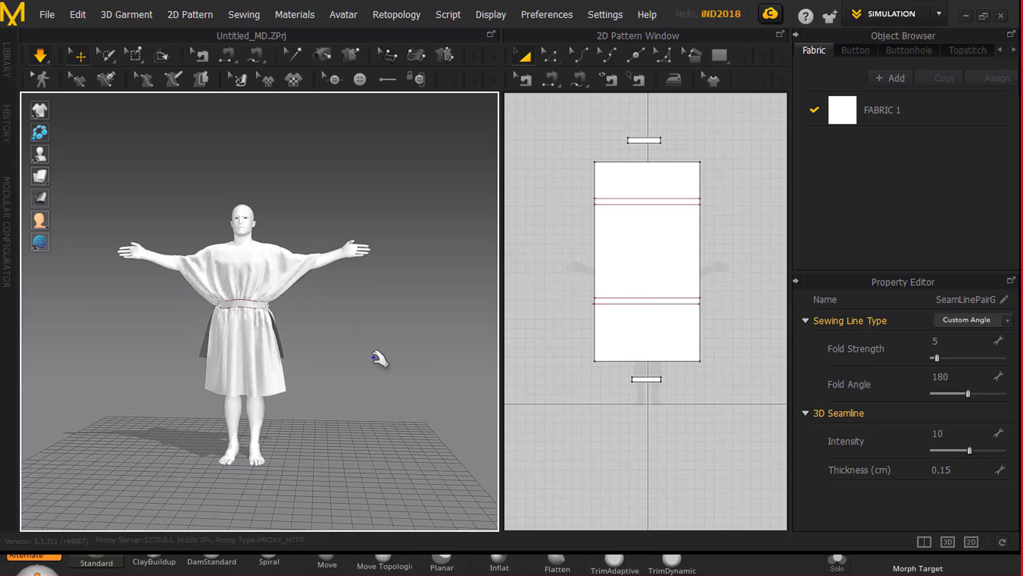
{"action": "mouse_move", "coordinate": [410, 354]}
{"action": "right_mouse_down"}
{"action": "mouse_move", "coordinate": [252, 361]}
{"action": "mouse_move", "coordinate": [93, 347]}
{"action": "mouse_move", "coordinate": [64, 366]}
{"action": "mouse_move", "coordinate": [207, 373]}
{"action": "mouse_move", "coordinate": [315, 338]}
{"action": "mouse_move", "coordinate": [404, 342]}
{"action": "mouse_move", "coordinate": [438, 332]}
{"action": "right_mouse_up"}
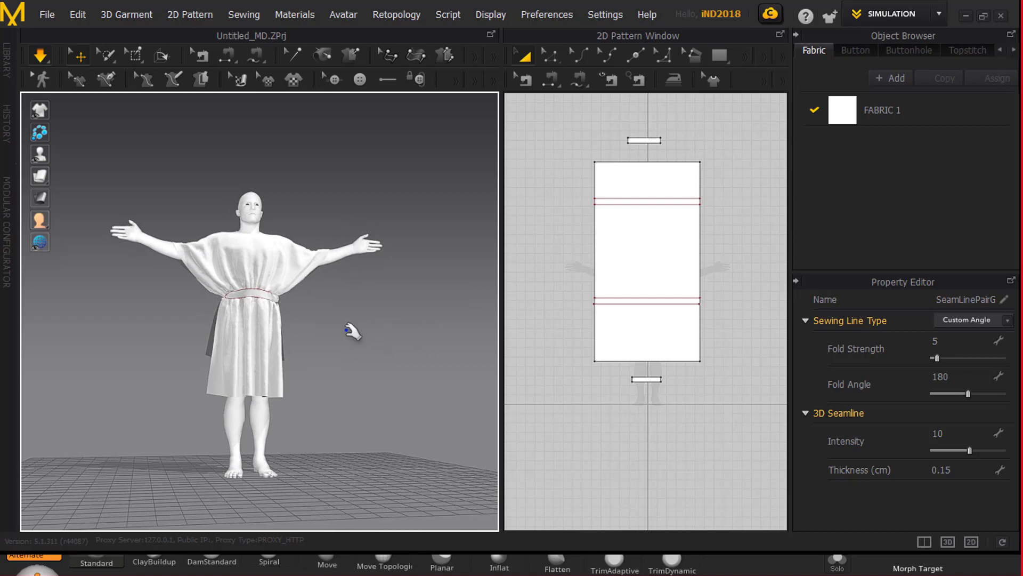
{"action": "mouse_move", "coordinate": [350, 330]}
{"action": "right_mouse_down"}
{"action": "mouse_move", "coordinate": [411, 357]}
{"action": "mouse_move", "coordinate": [454, 354]}
{"action": "right_mouse_up"}
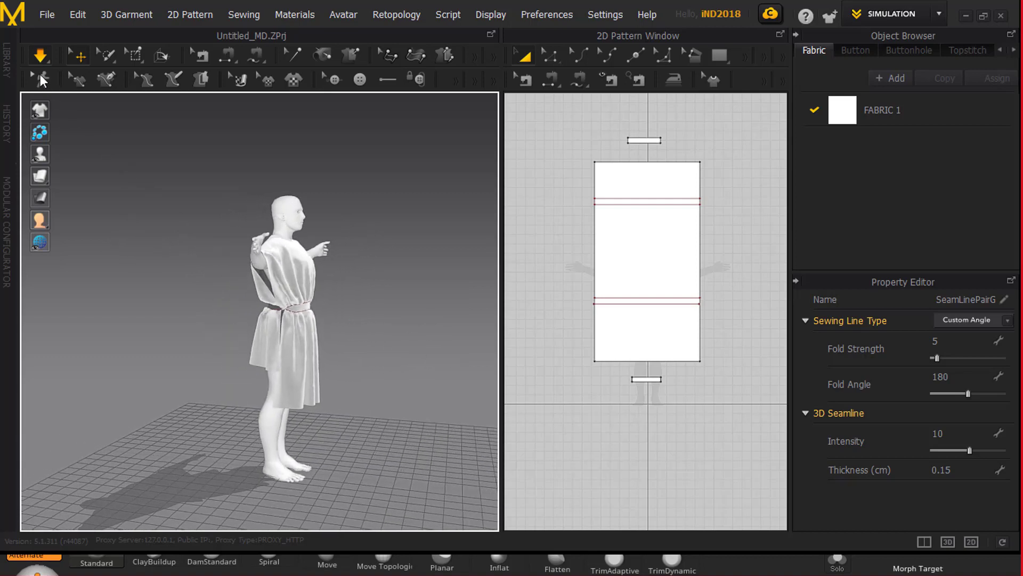
{"action": "left_click", "coordinate": [47, 15]}
{"action": "mouse_move", "coordinate": [59, 122]}
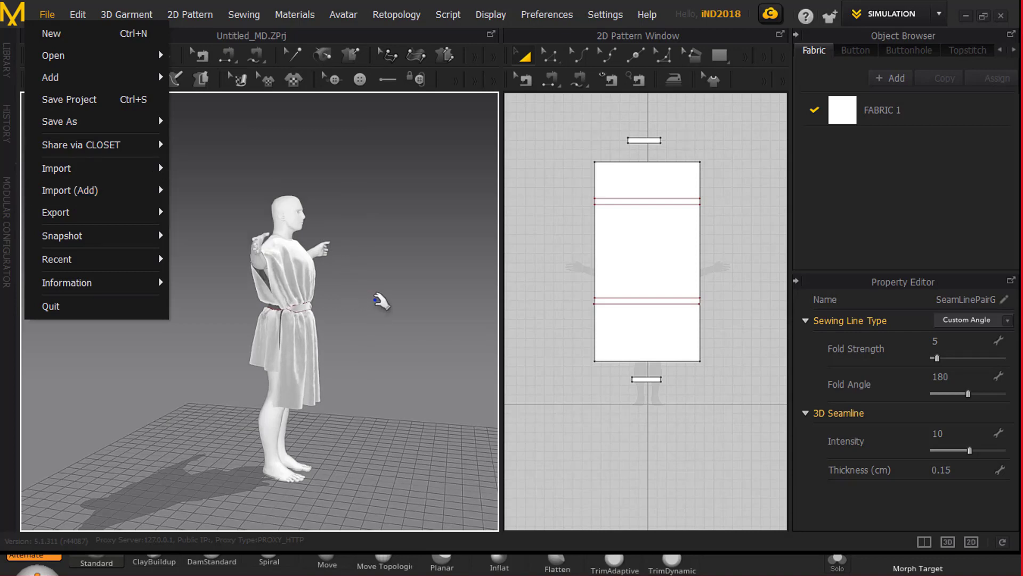
Marquee-select all of the tunic's patterns in the 2D pattern window.
{"action": "left_click", "coordinate": [396, 300]}
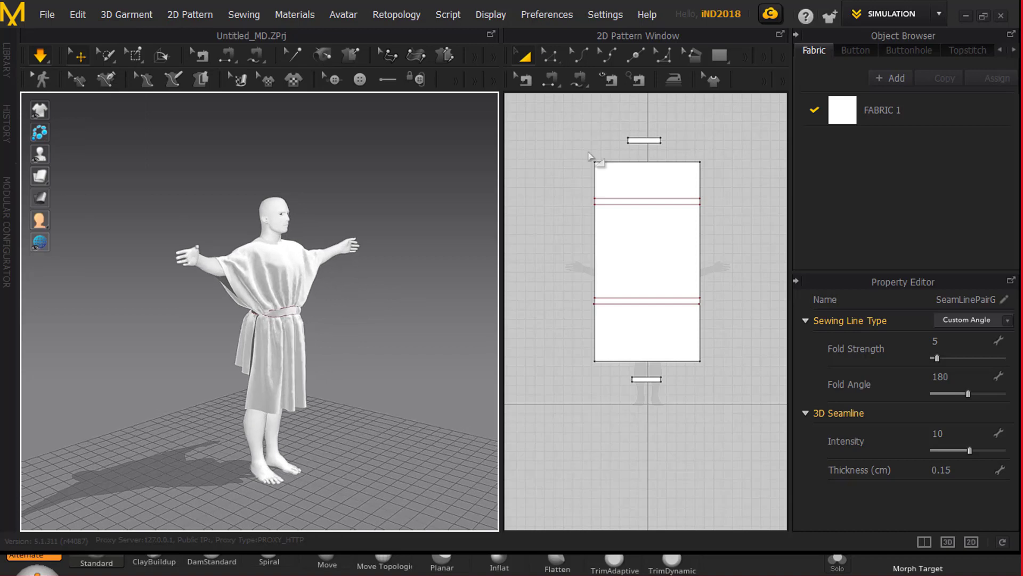
{"action": "left_click", "coordinate": [577, 138]}
{"action": "left_click_drag", "start_coordinate": [566, 119], "coordinate": [721, 413]}
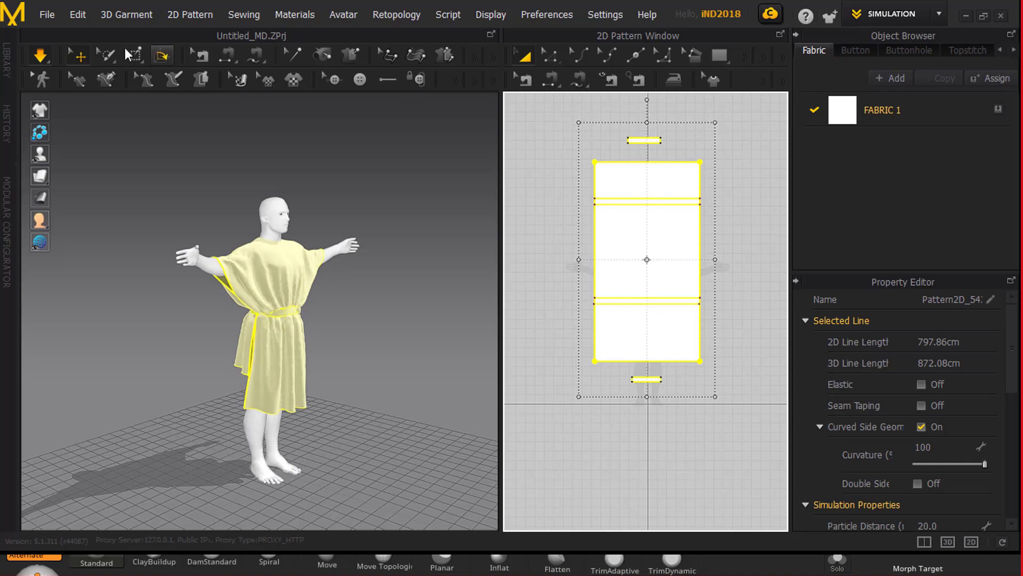
Export the selected patterns as OBJ, overwriting 01.obj, with centimetre scale.
{"action": "left_click", "coordinate": [47, 15]}
{"action": "mouse_move", "coordinate": [56, 212]}
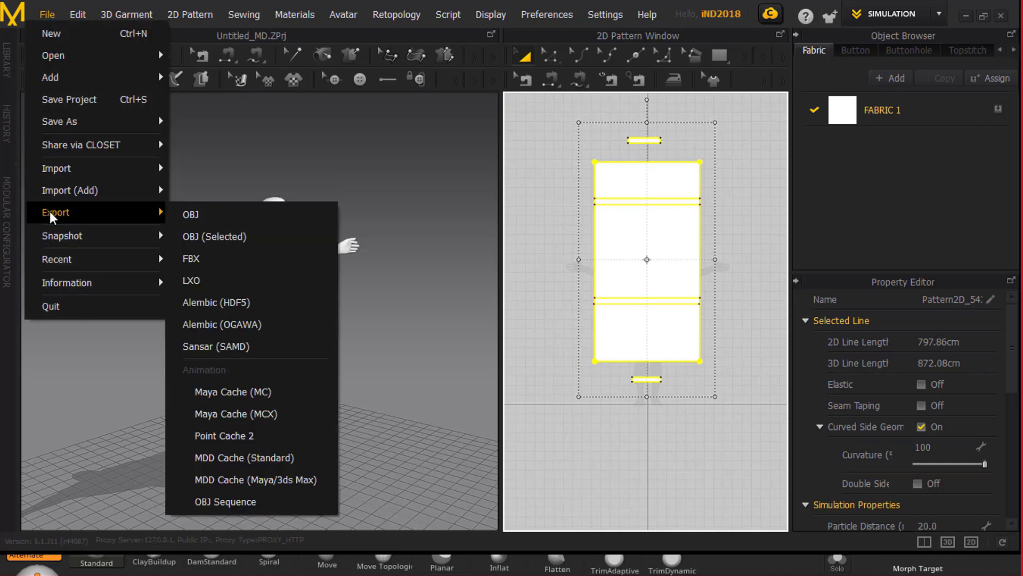
{"action": "left_click", "coordinate": [245, 241]}
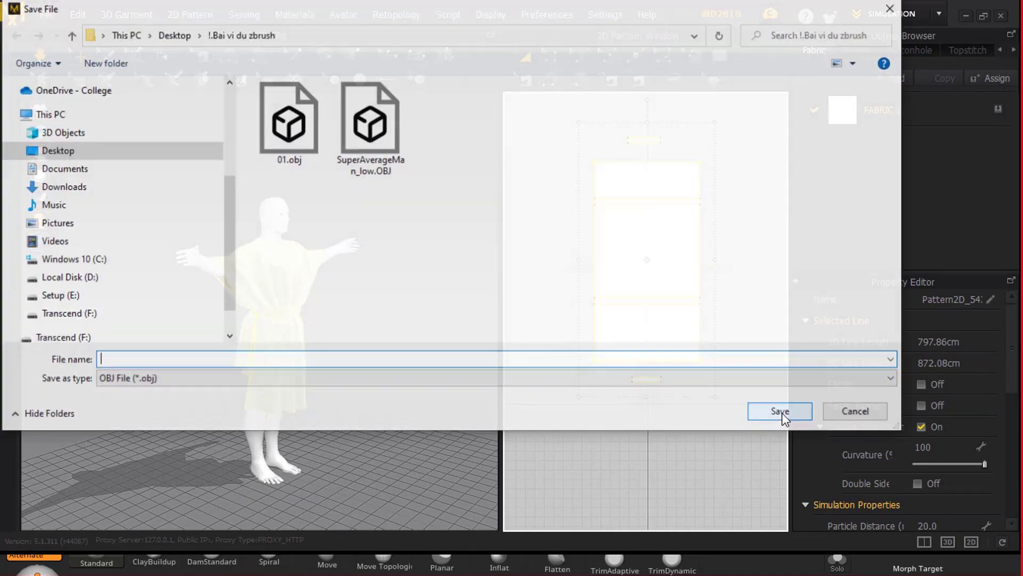
{"action": "left_click", "coordinate": [286, 120]}
{"action": "double_click", "coordinate": [286, 120]}
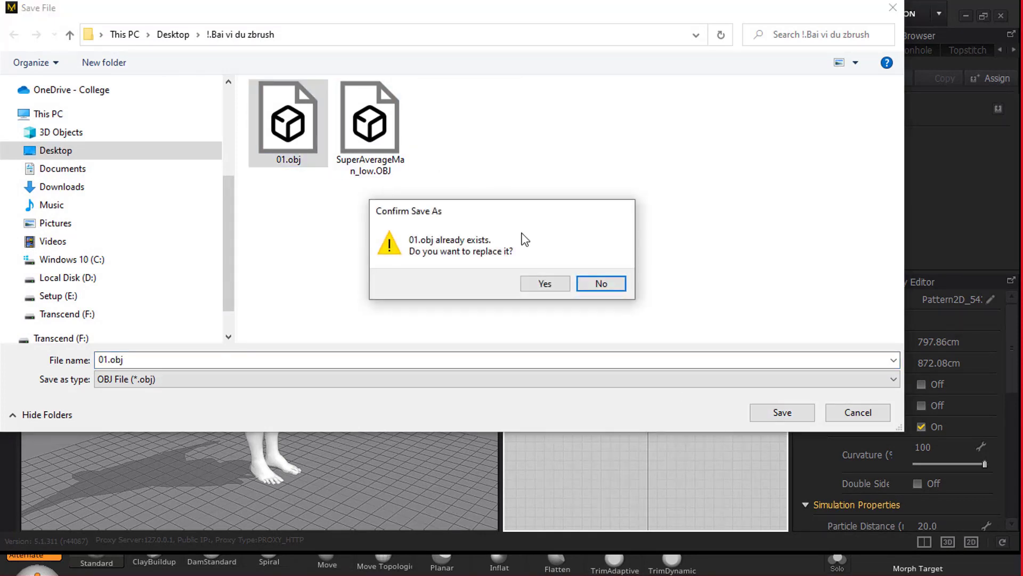
{"action": "left_click", "coordinate": [528, 290]}
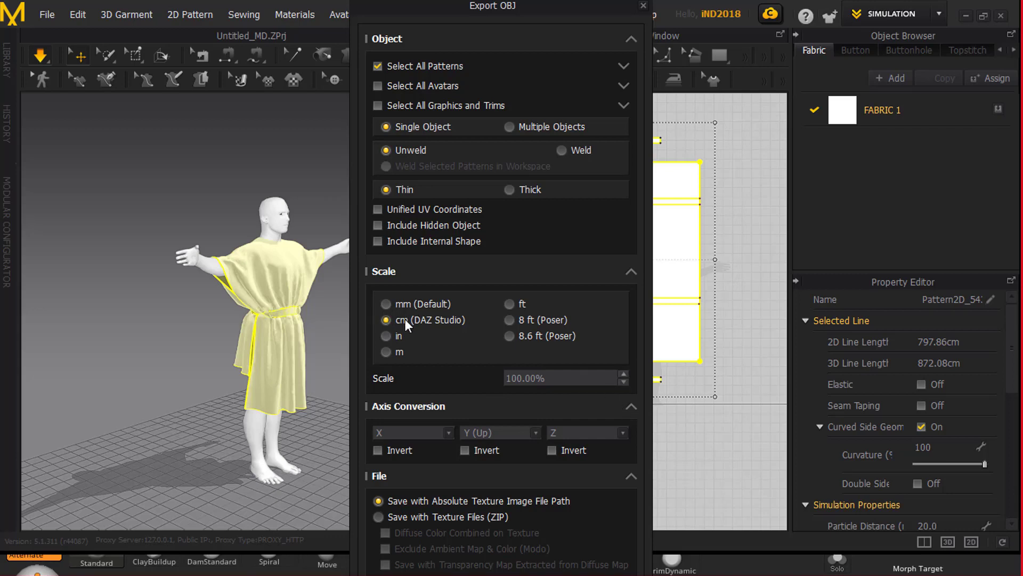
{"action": "left_click", "coordinate": [631, 272]}
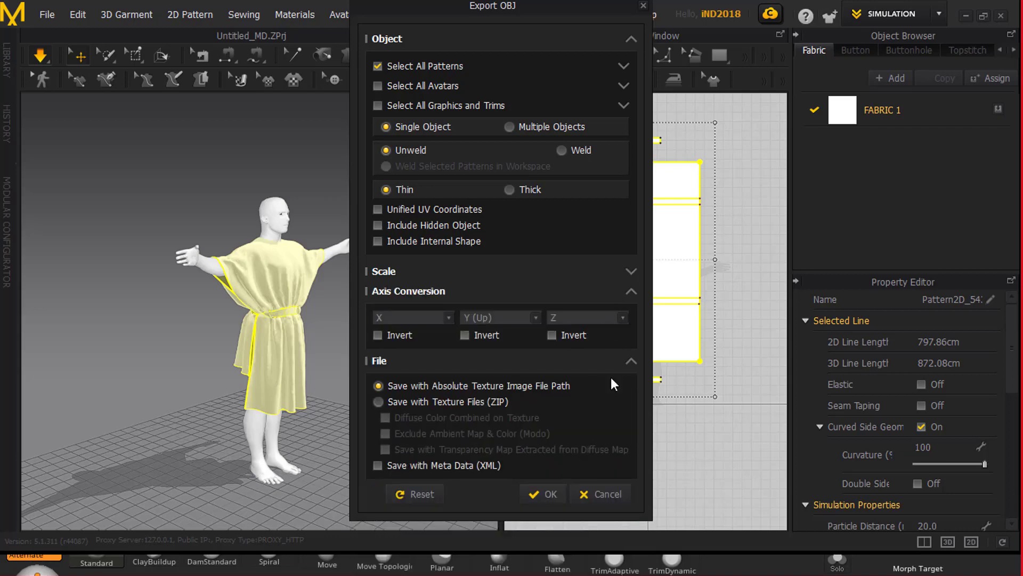
{"action": "left_click", "coordinate": [558, 494]}
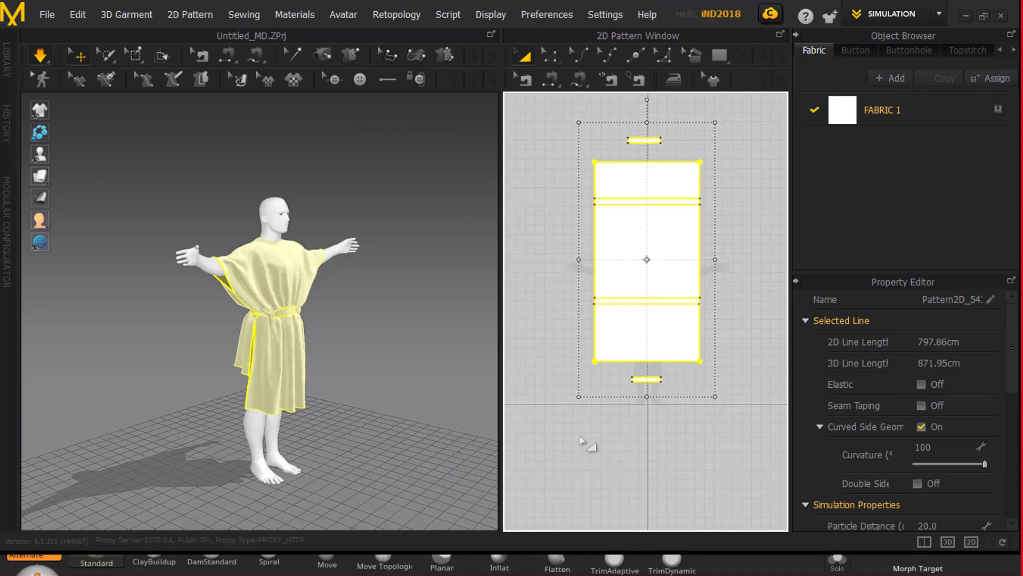
Switch to ZBrush and expand the Subtool list showing SuperAverageMan_low and 02.
{"action": "key", "text": "alt+Tab"}
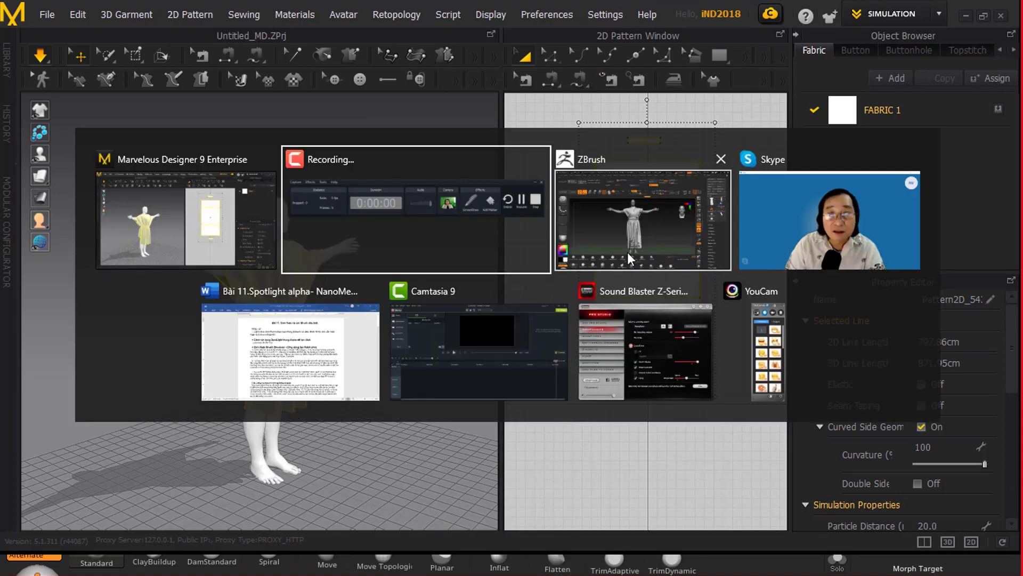
{"action": "left_click", "coordinate": [628, 256]}
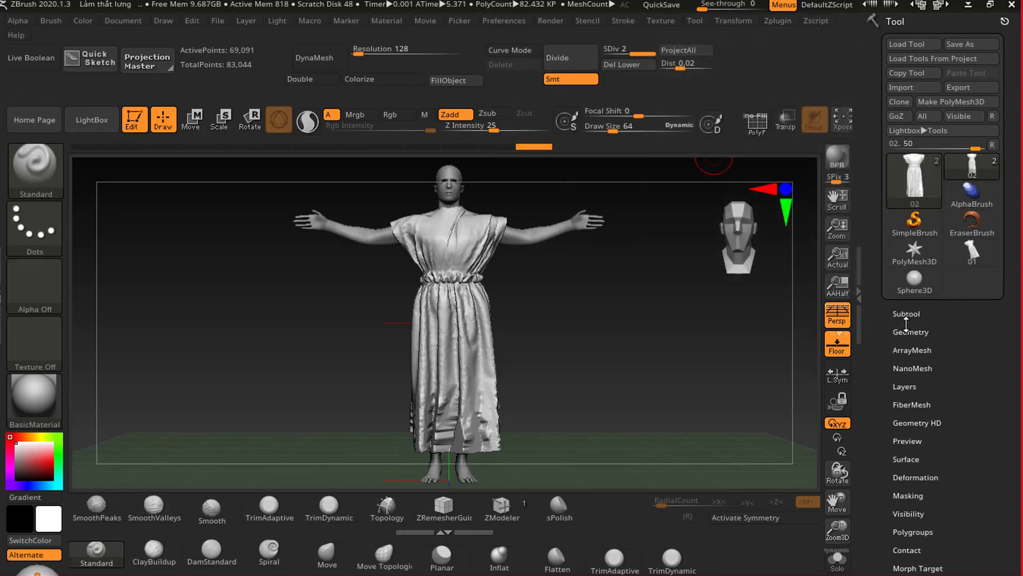
{"action": "left_click", "coordinate": [913, 314]}
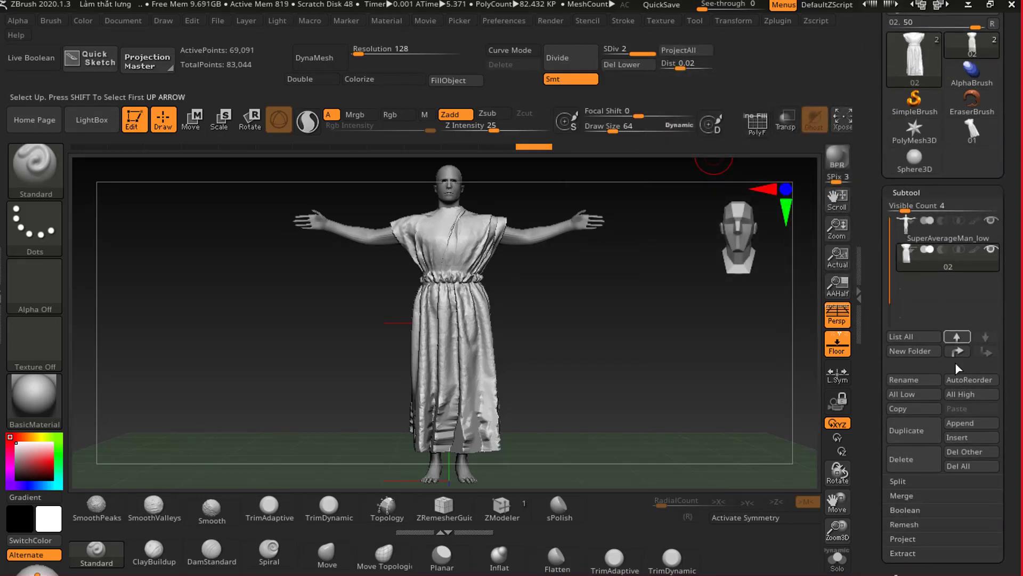